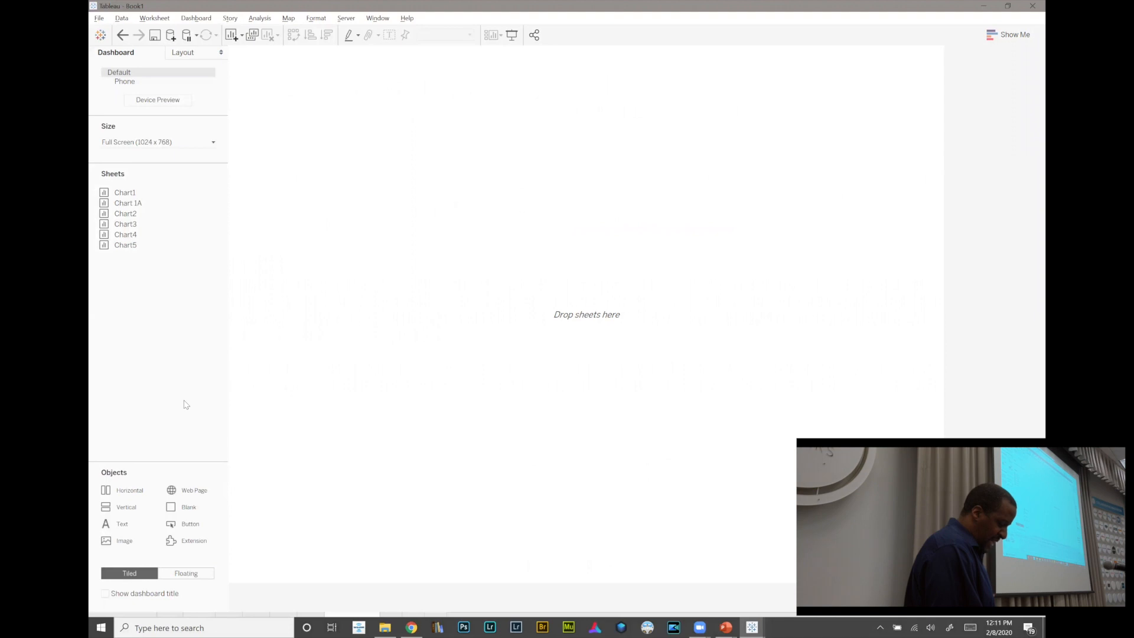
# - Magnify the screen and change the dashboard's fixed size to the Laptop Browser (800 x 600) preset
pyautogui.press('super+plus')
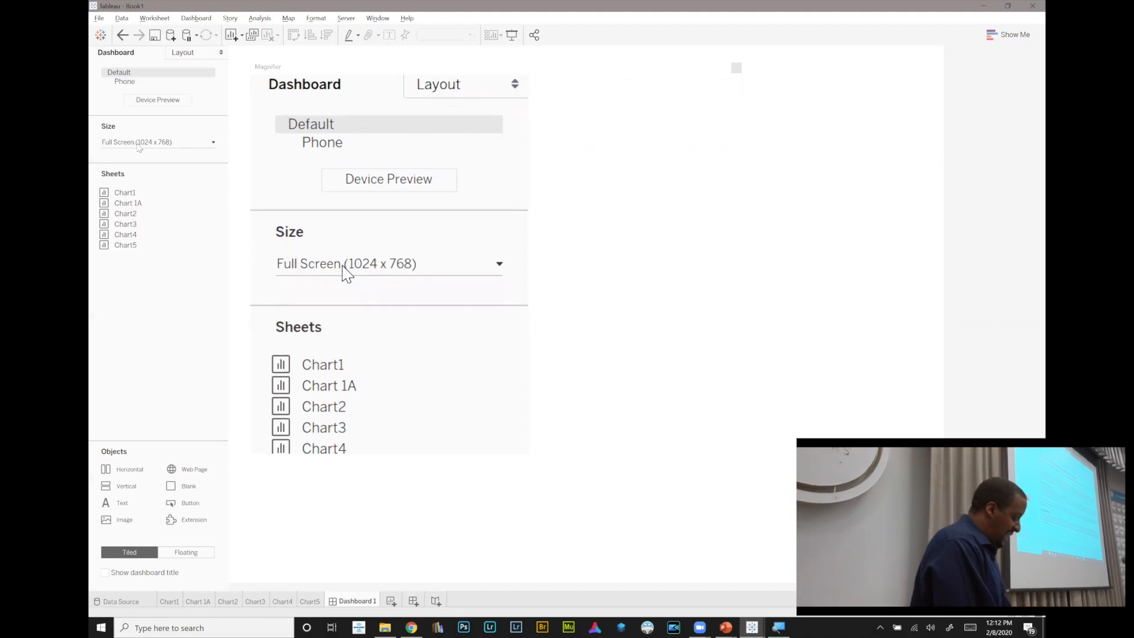
pyautogui.click(139, 143)
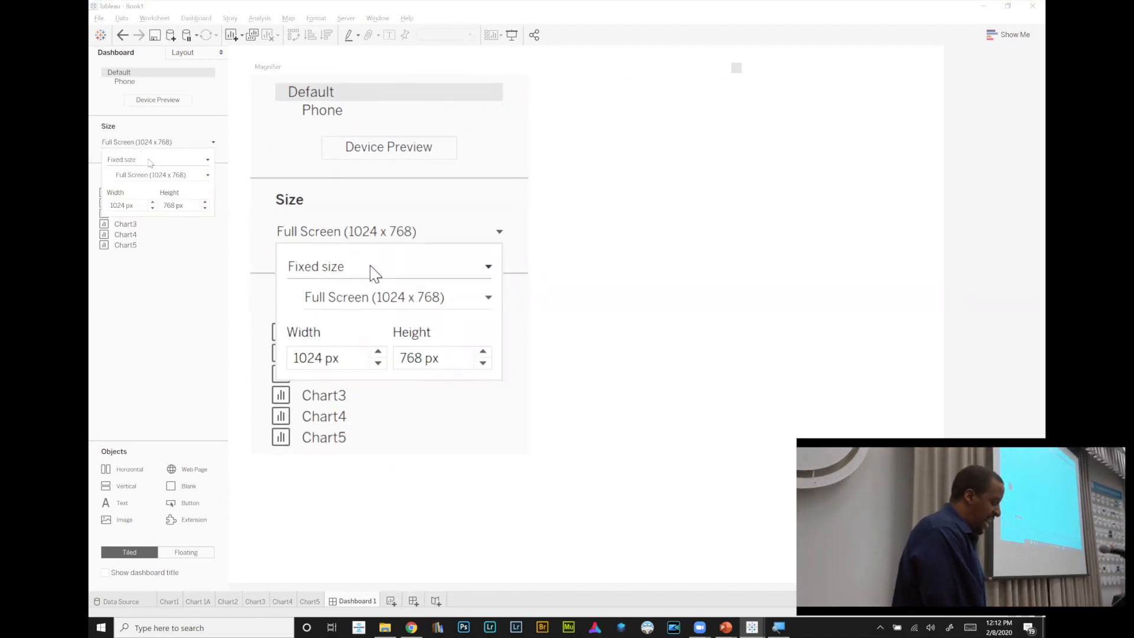
pyautogui.click(149, 161)
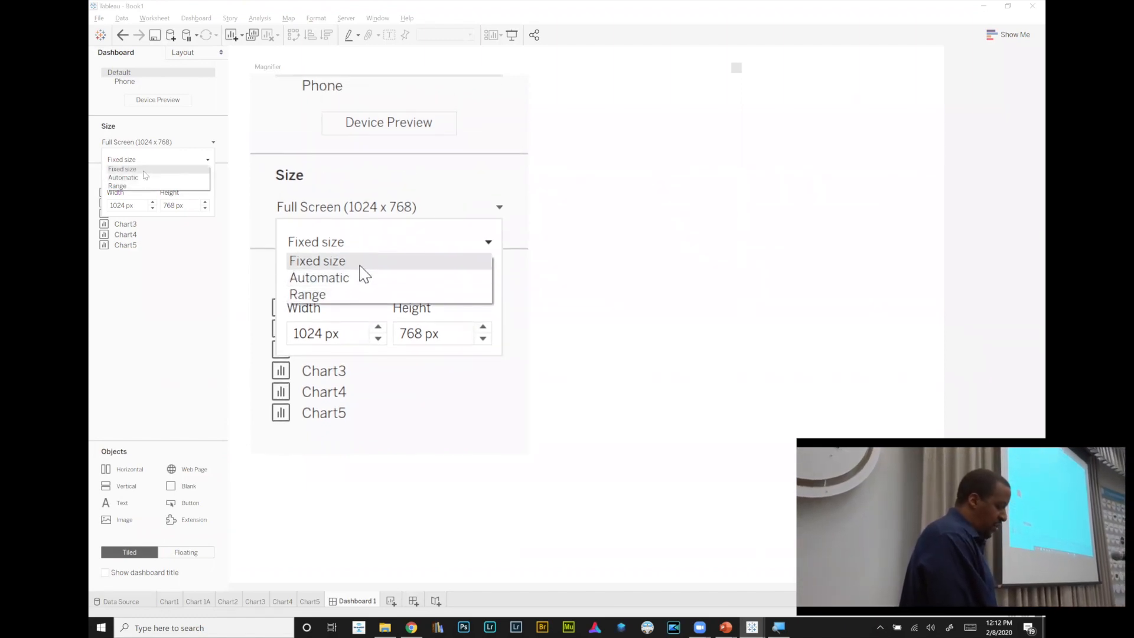
pyautogui.click(144, 172)
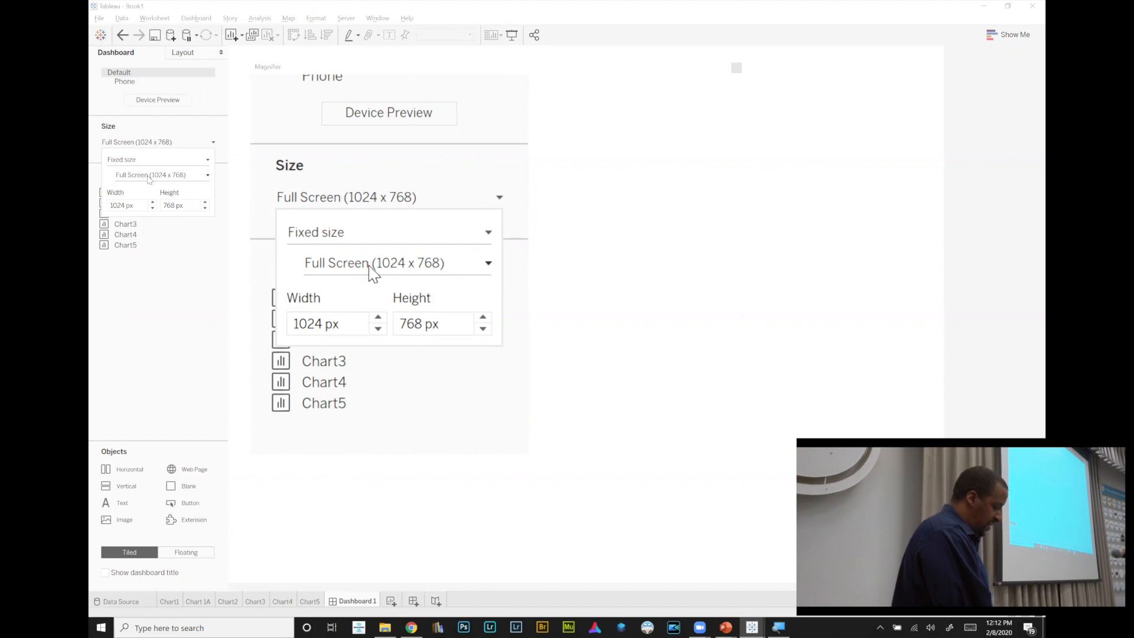
pyautogui.click(149, 176)
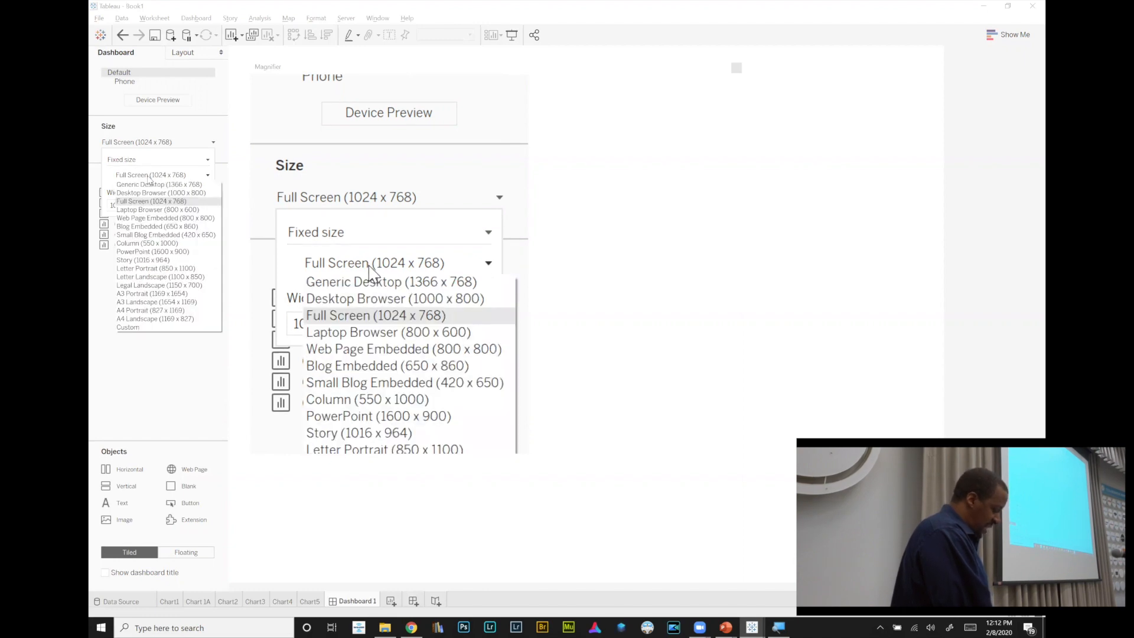
pyautogui.click(173, 210)
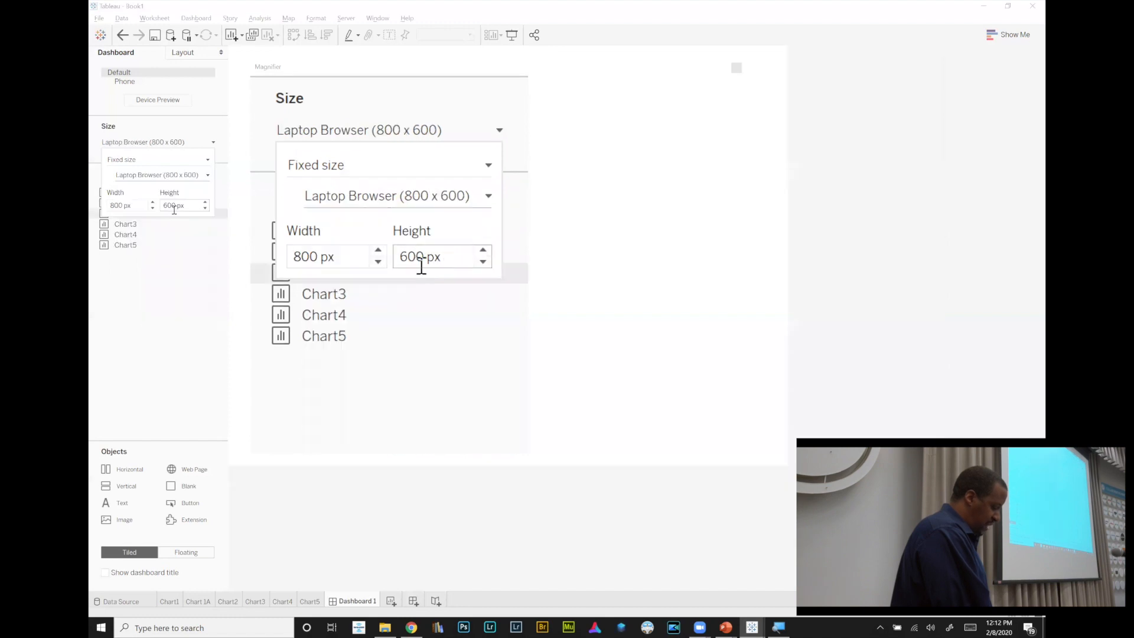
# - Return the dashboard to the Full Screen (1024 x 768) preset and turn off the screen magnifier
pyautogui.click(168, 176)
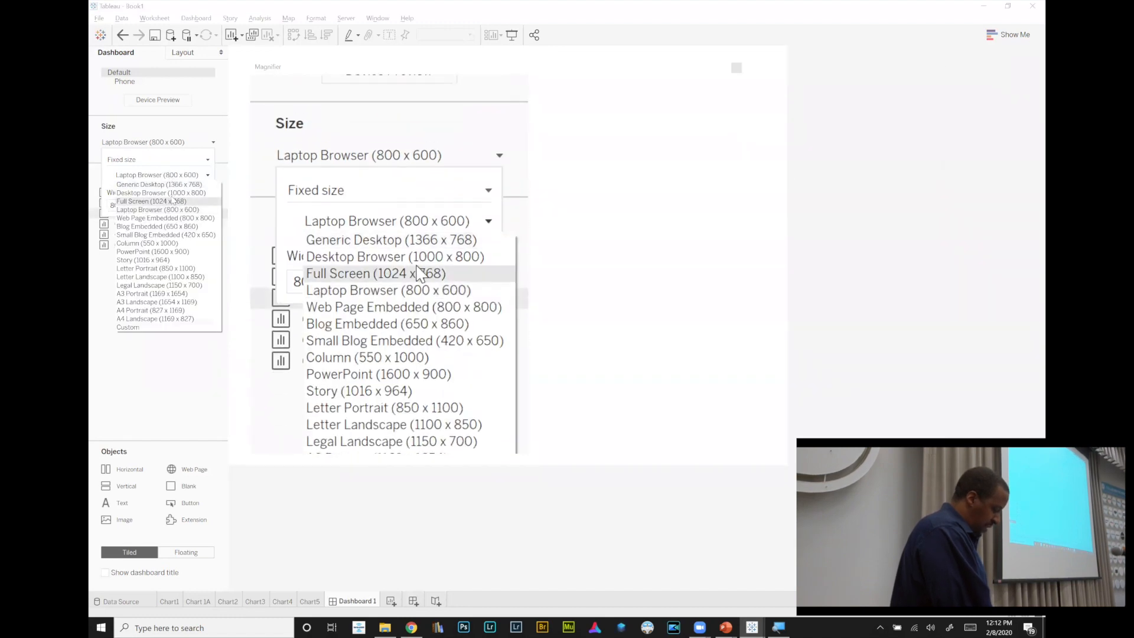
pyautogui.click(172, 200)
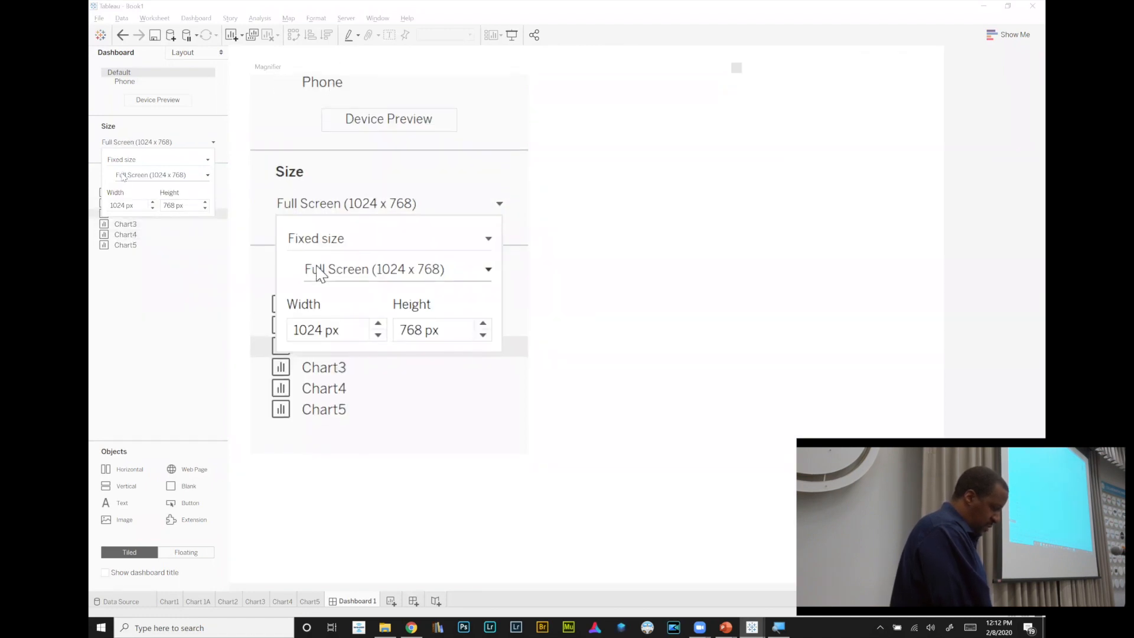
pyautogui.press('super+Escape')
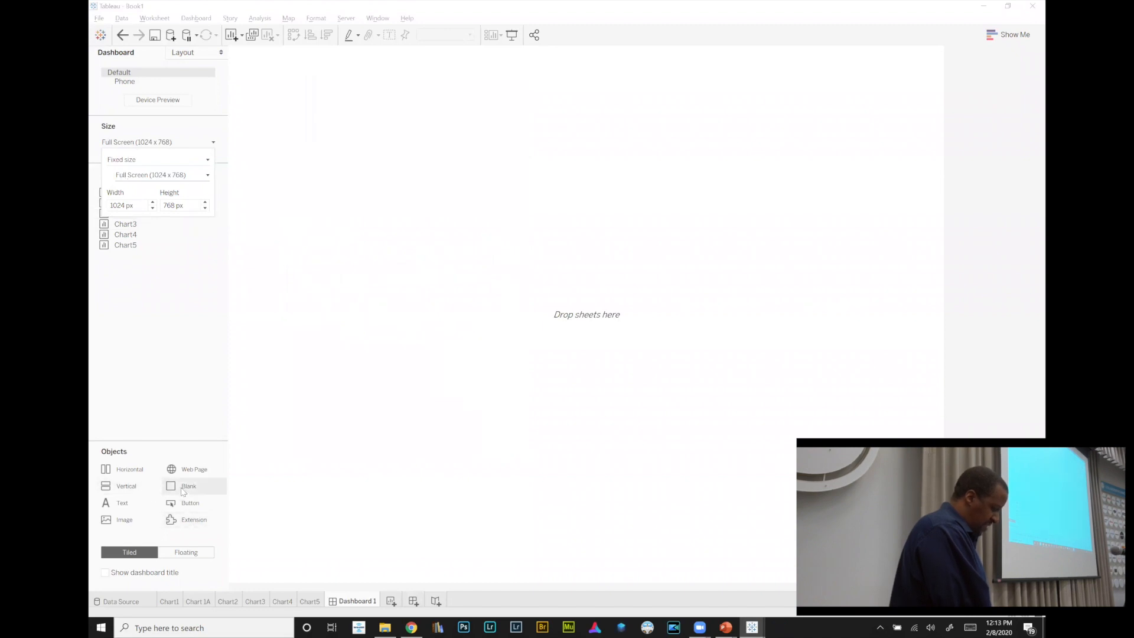
# - Add a Blank object filling the empty dashboard and set its background color to black
pyautogui.moveTo(183, 491); pyautogui.dragTo(308, 401)
pyautogui.moveTo(229, 179); pyautogui.dragTo(236, 180)
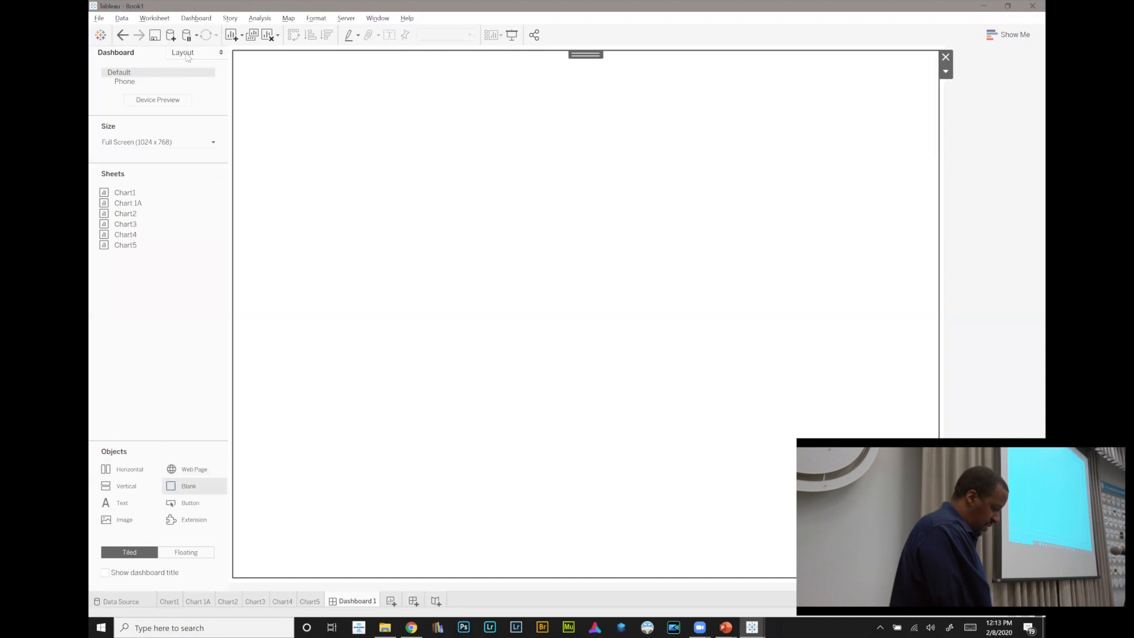
pyautogui.click(184, 53)
pyautogui.click(202, 250)
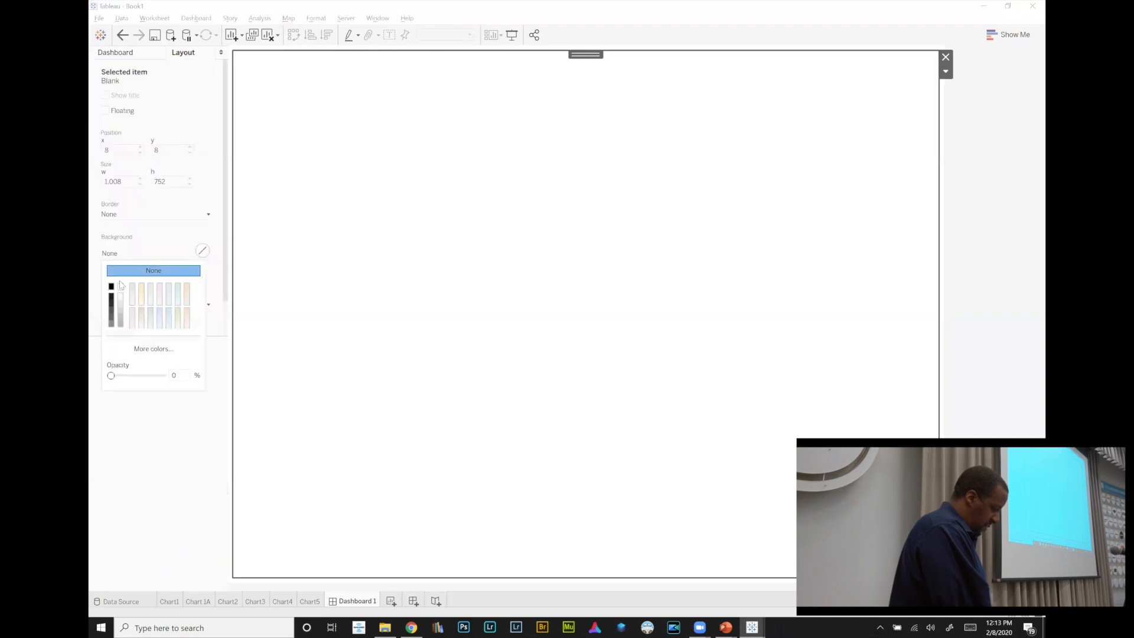
pyautogui.click(111, 287)
pyautogui.click(146, 449)
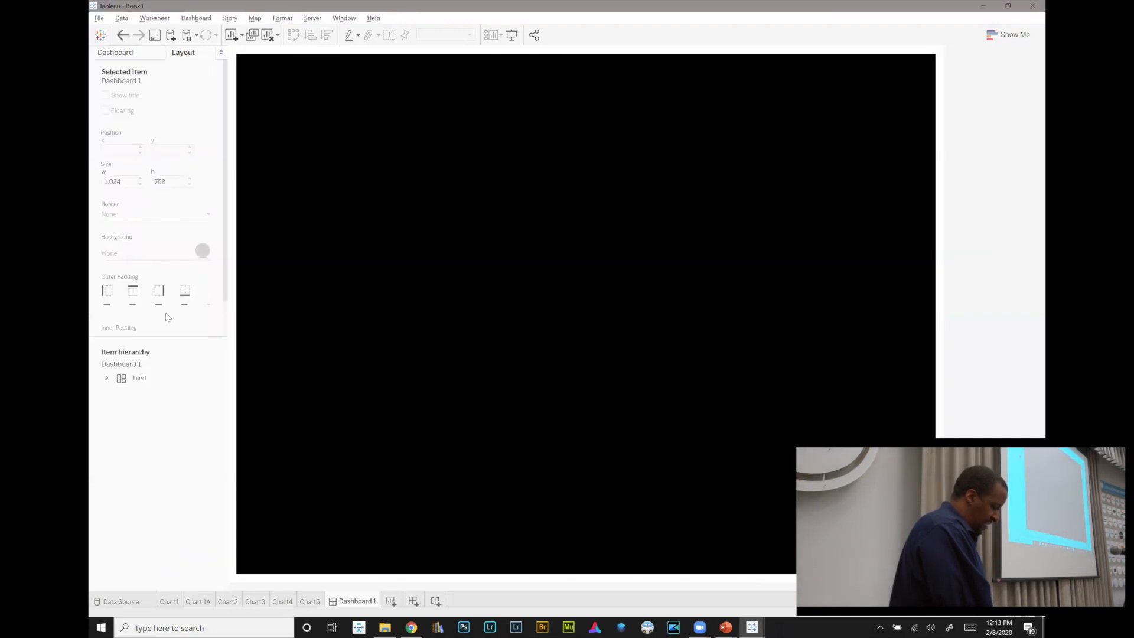
# - Set the dashboard containing the black object to the fixed Laptop Browser (800 x 600) size
pyautogui.click(135, 58)
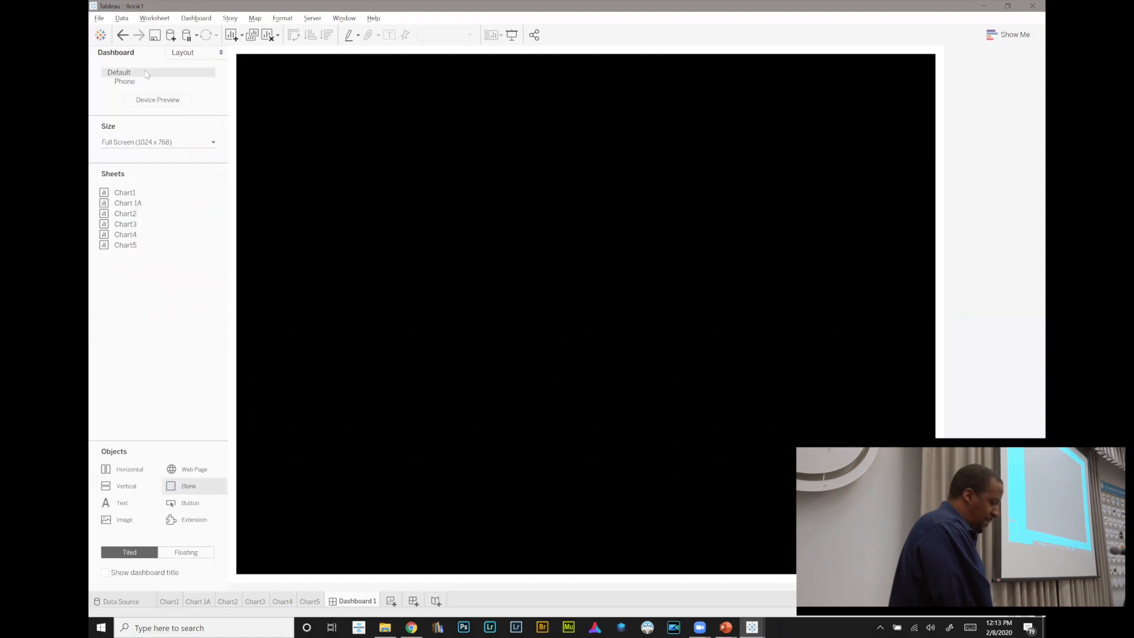
pyautogui.click(162, 145)
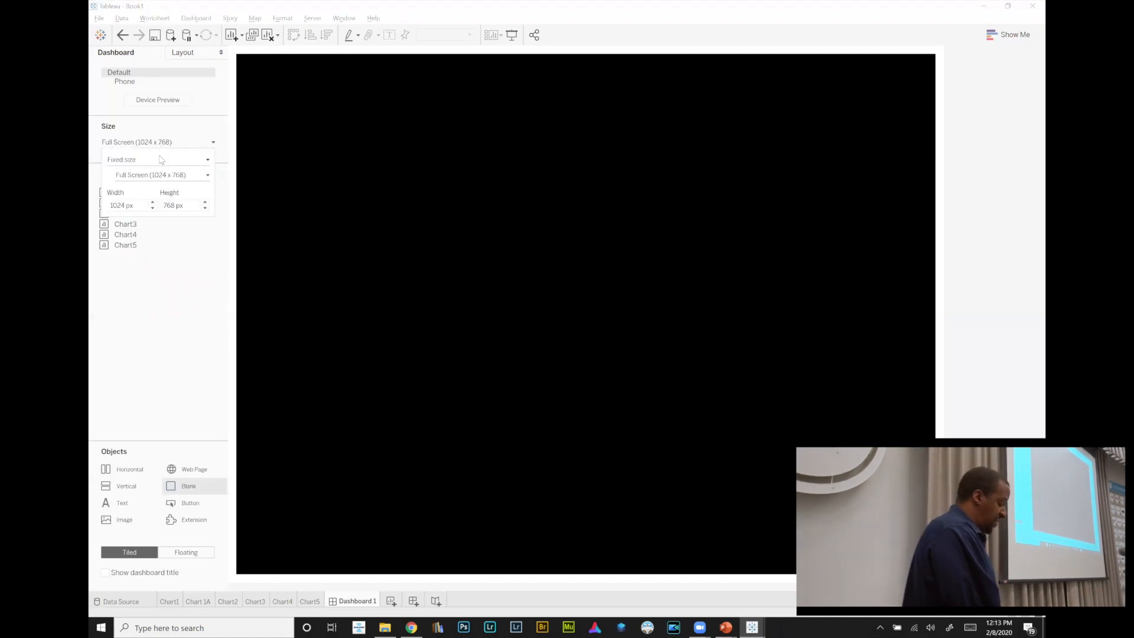
pyautogui.click(169, 178)
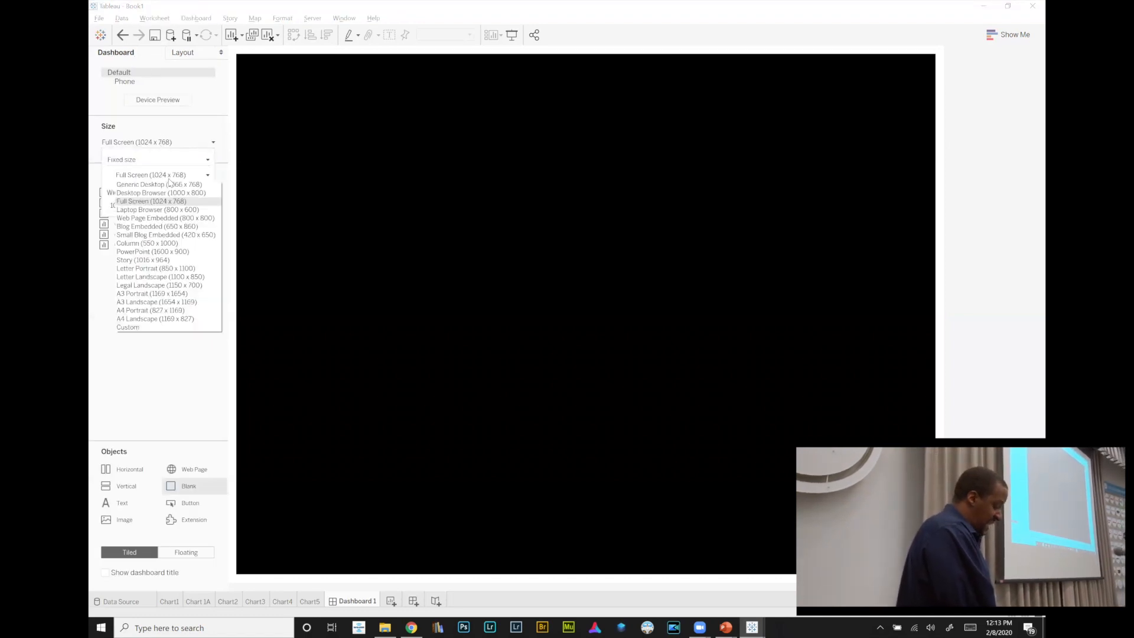
pyautogui.click(171, 210)
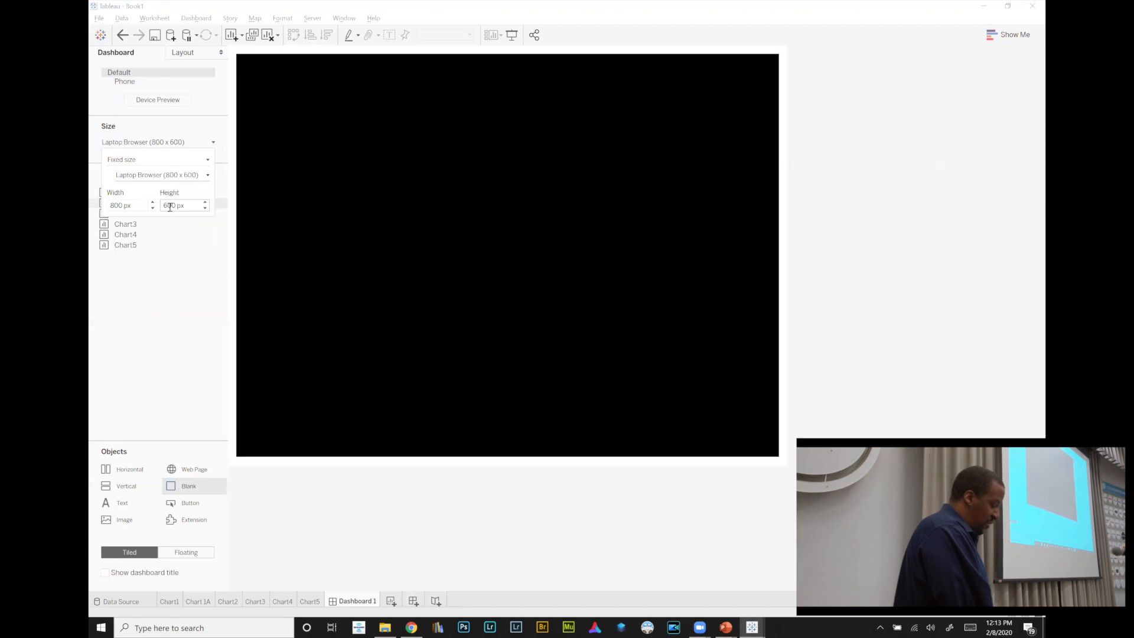
# - Try the Blog Embedded (650 x 860) and Small Blog Embedded (420 x 650) presets on the dashboard
pyautogui.click(170, 176)
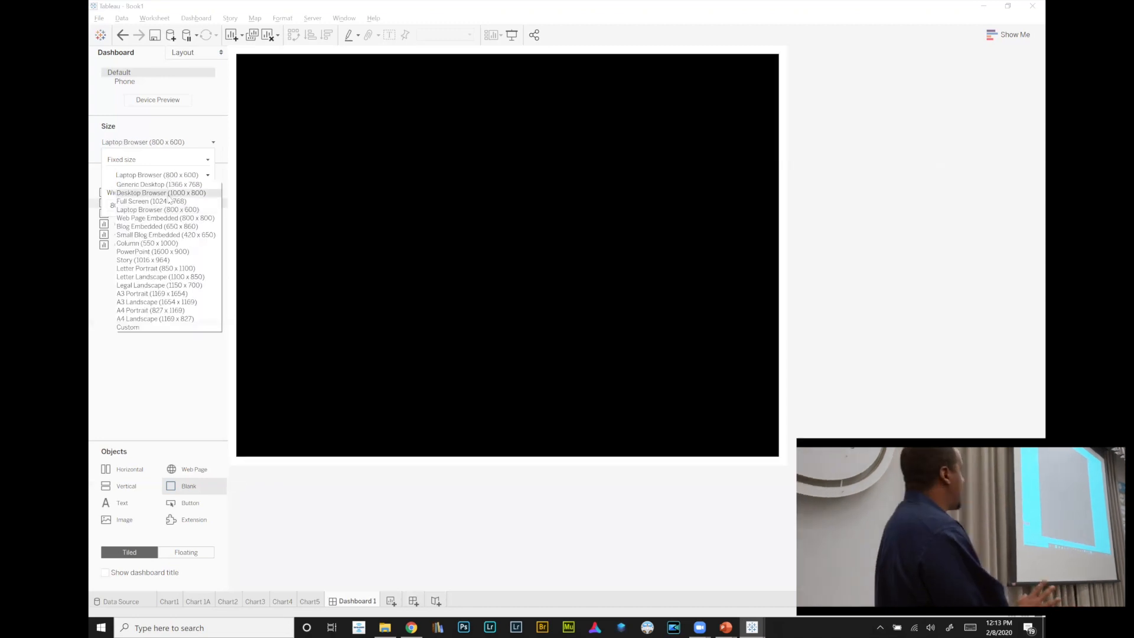
pyautogui.click(171, 226)
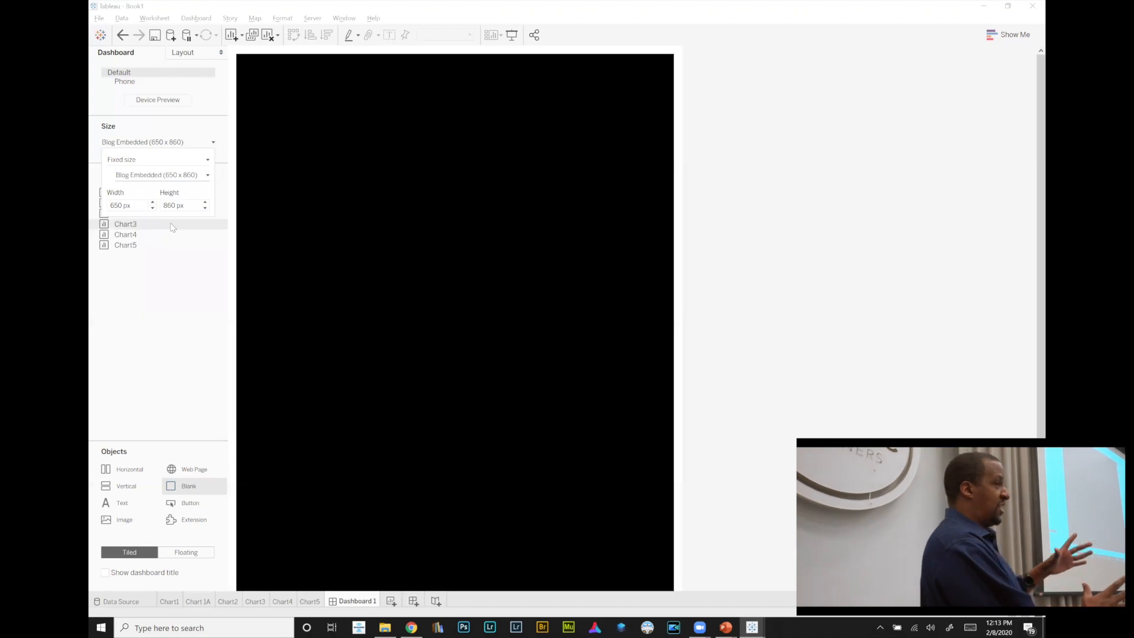
pyautogui.click(171, 177)
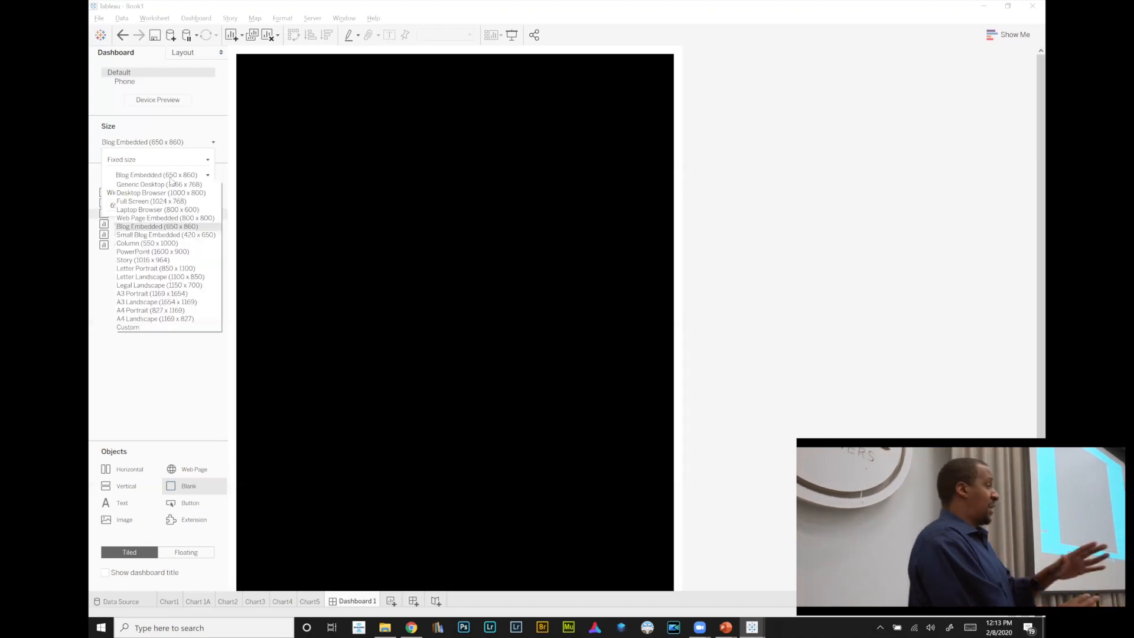
pyautogui.click(175, 235)
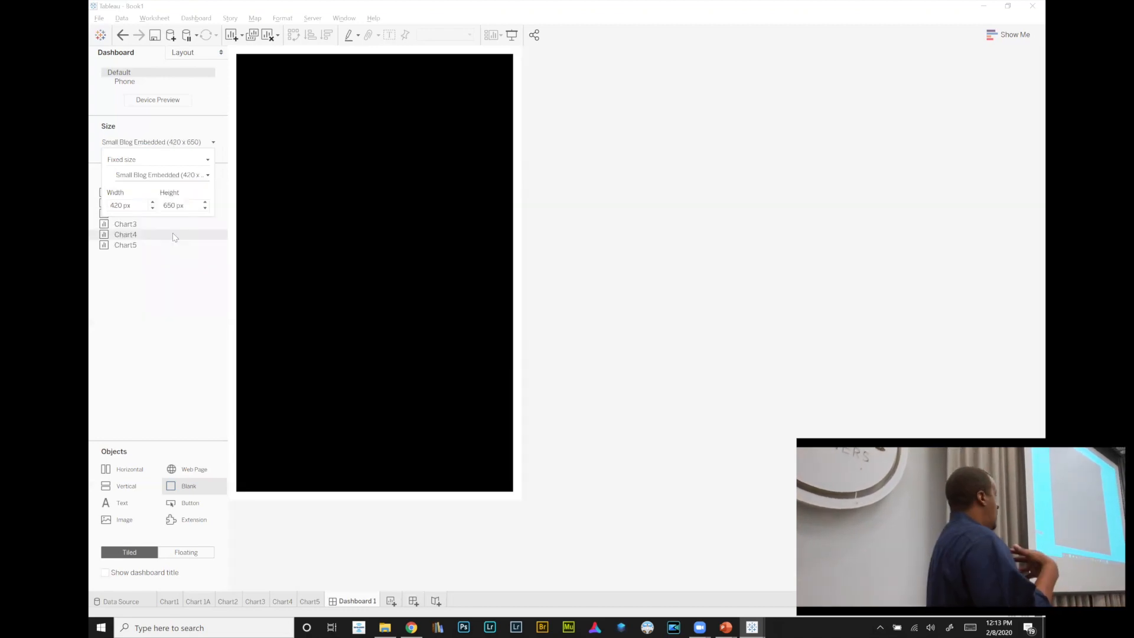
# - Switch the dashboard back to the Laptop Browser (800 x 600) preset and close the size options
pyautogui.click(174, 177)
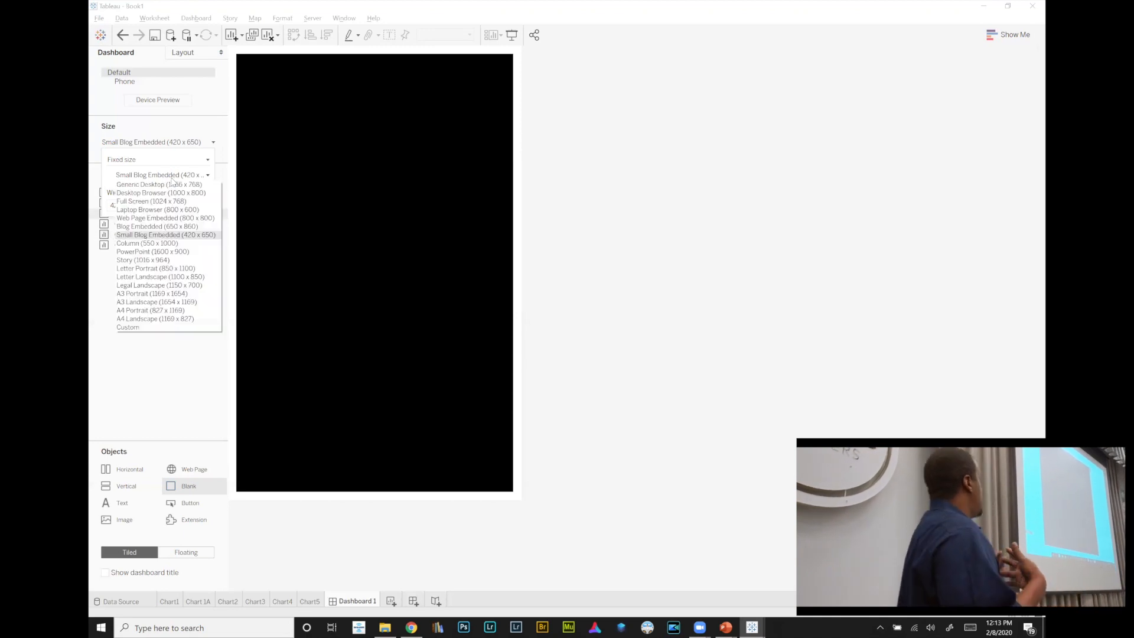
pyautogui.click(167, 210)
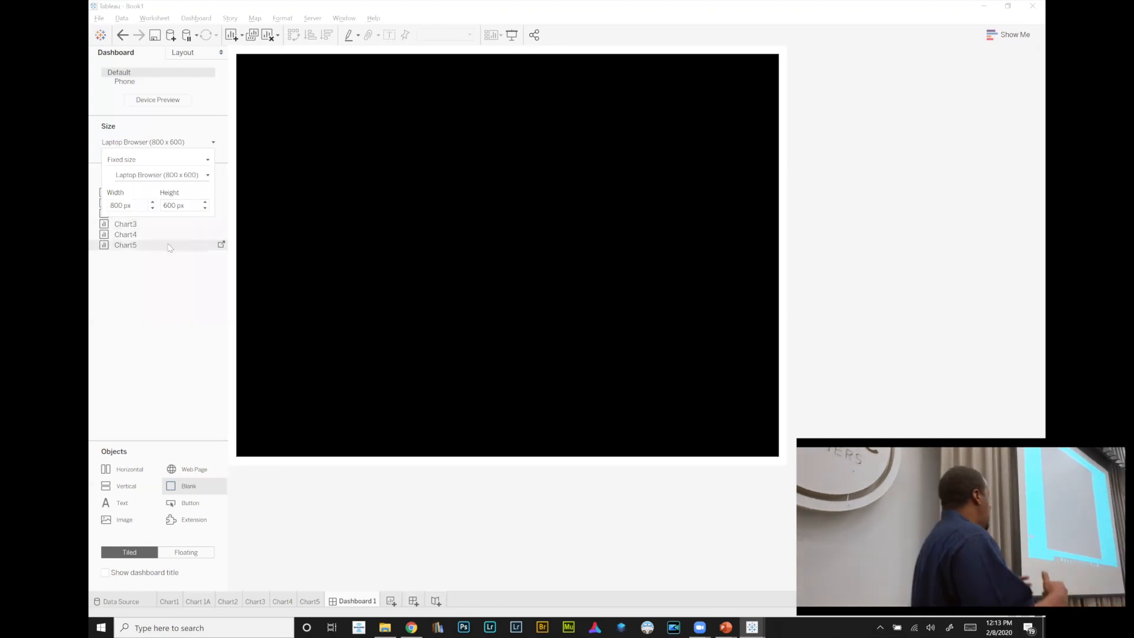
pyautogui.click(171, 267)
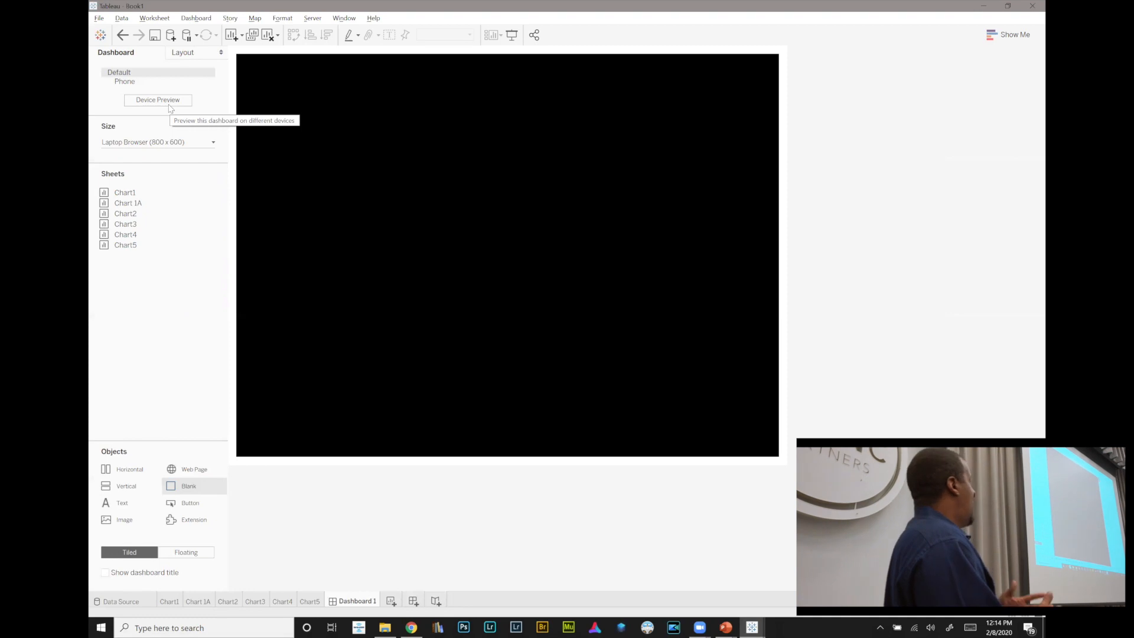
# - Change the dashboard sizing from a fixed size to Automatic
pyautogui.click(190, 147)
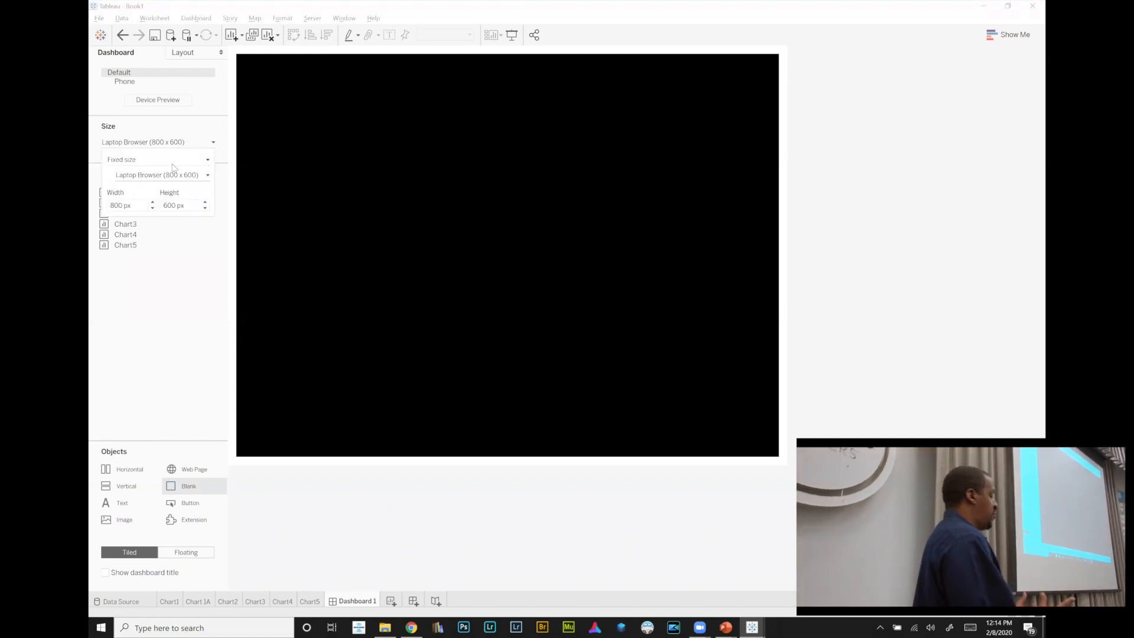
pyautogui.click(175, 165)
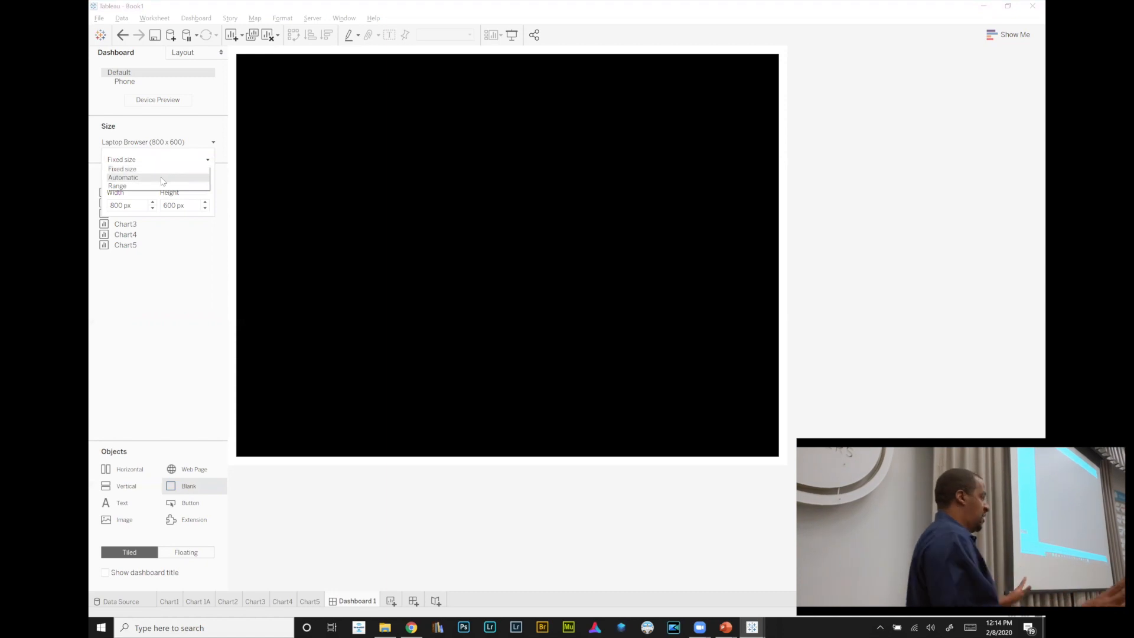
pyautogui.click(162, 178)
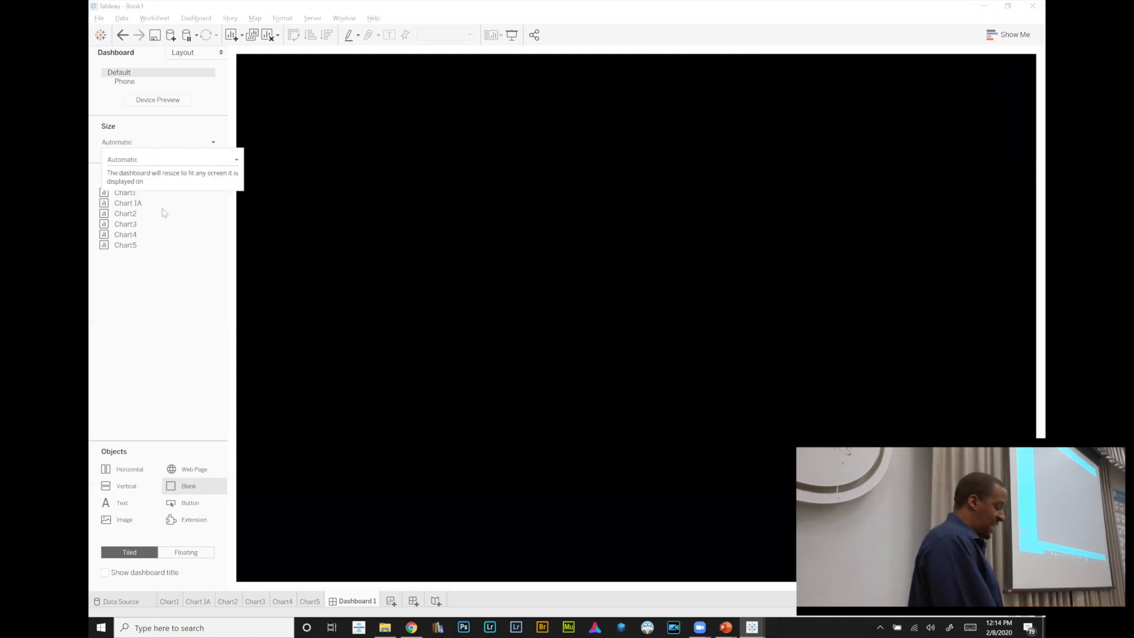
pyautogui.click(164, 305)
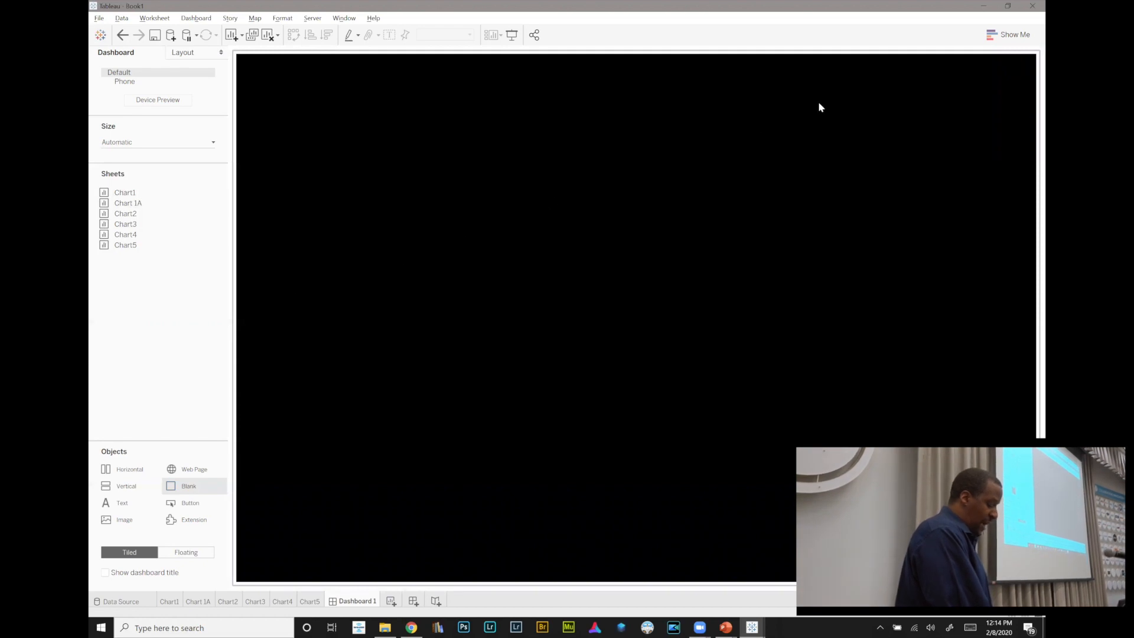
# - Shrink, move and enlarge the application window to examine how the automatic dashboard resizes, and maximize the window again
pyautogui.click(1008, 6)
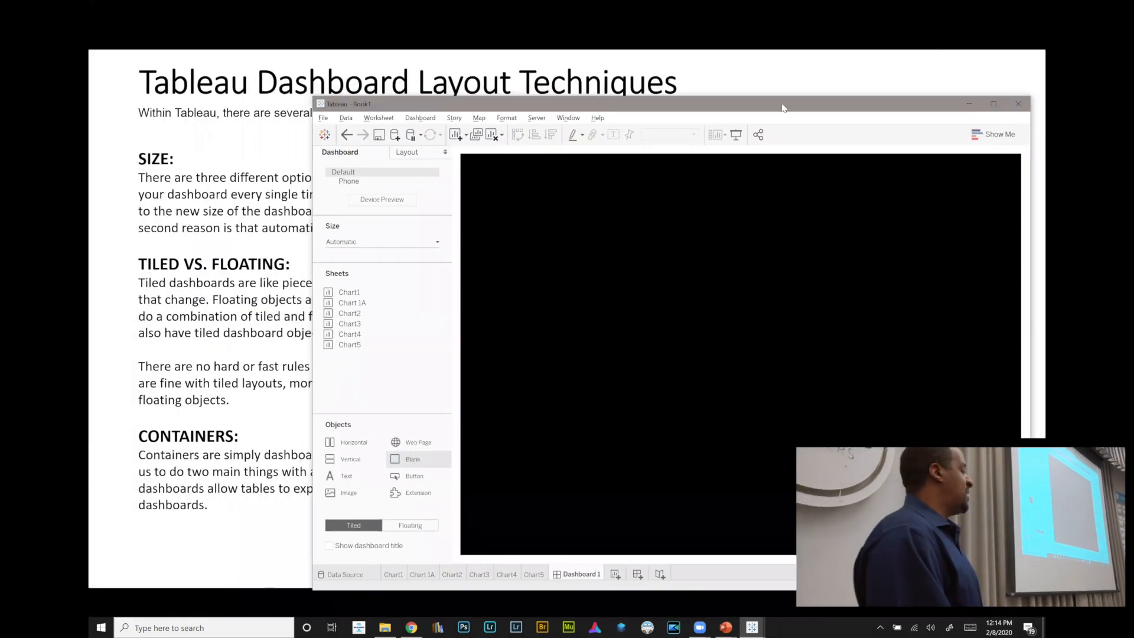
pyautogui.moveTo(784, 108); pyautogui.dragTo(675, 71)
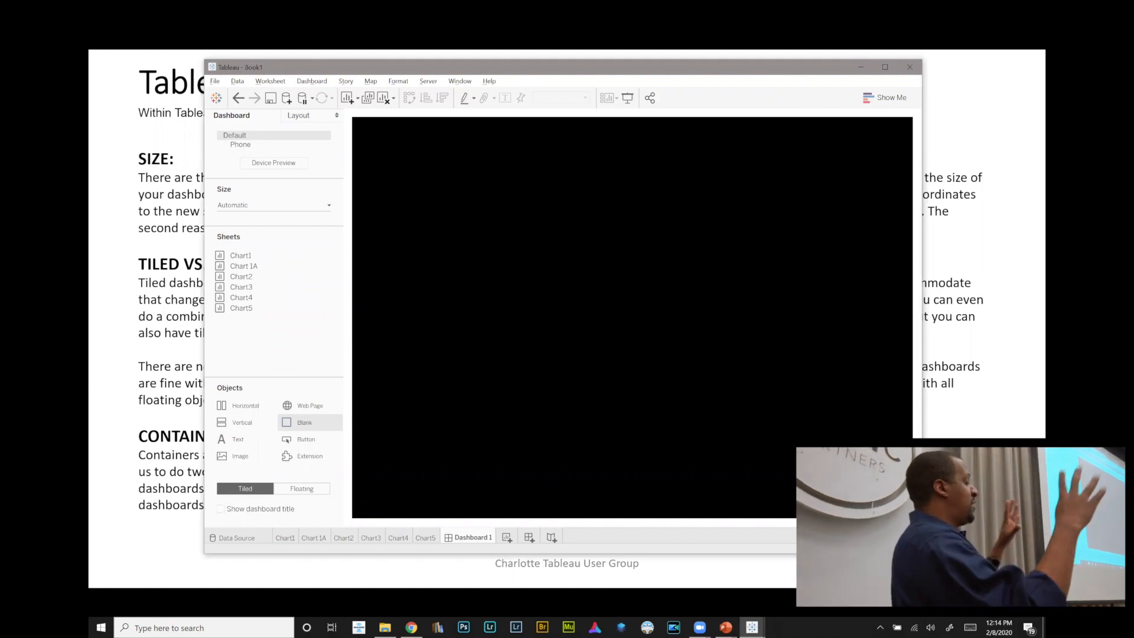
pyautogui.moveTo(922, 554); pyautogui.dragTo(1011, 606)
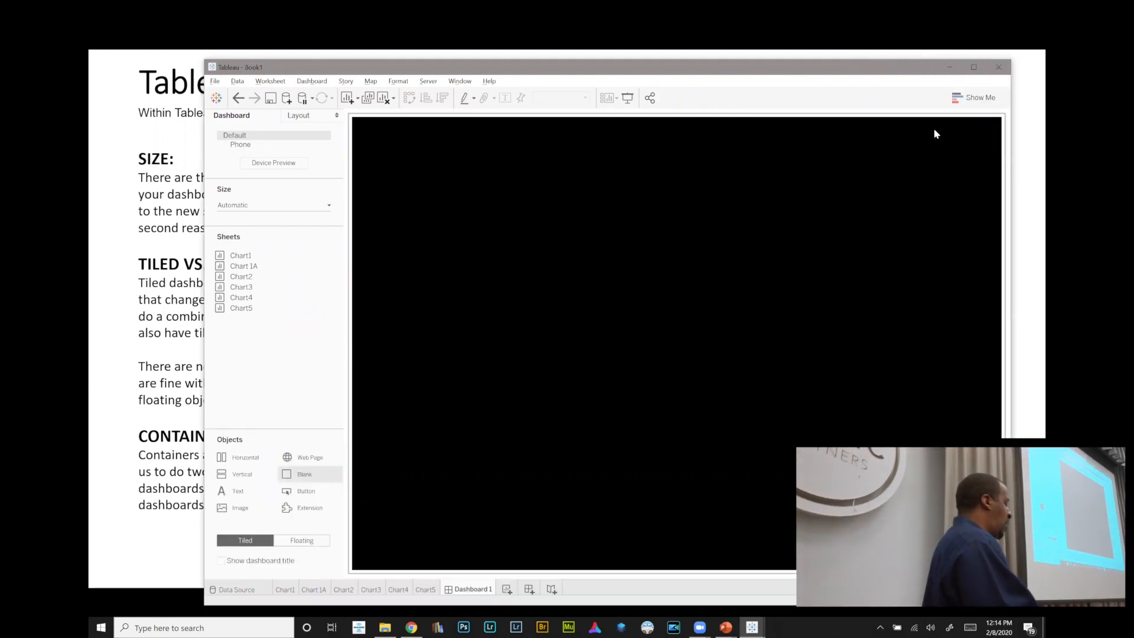
pyautogui.click(974, 68)
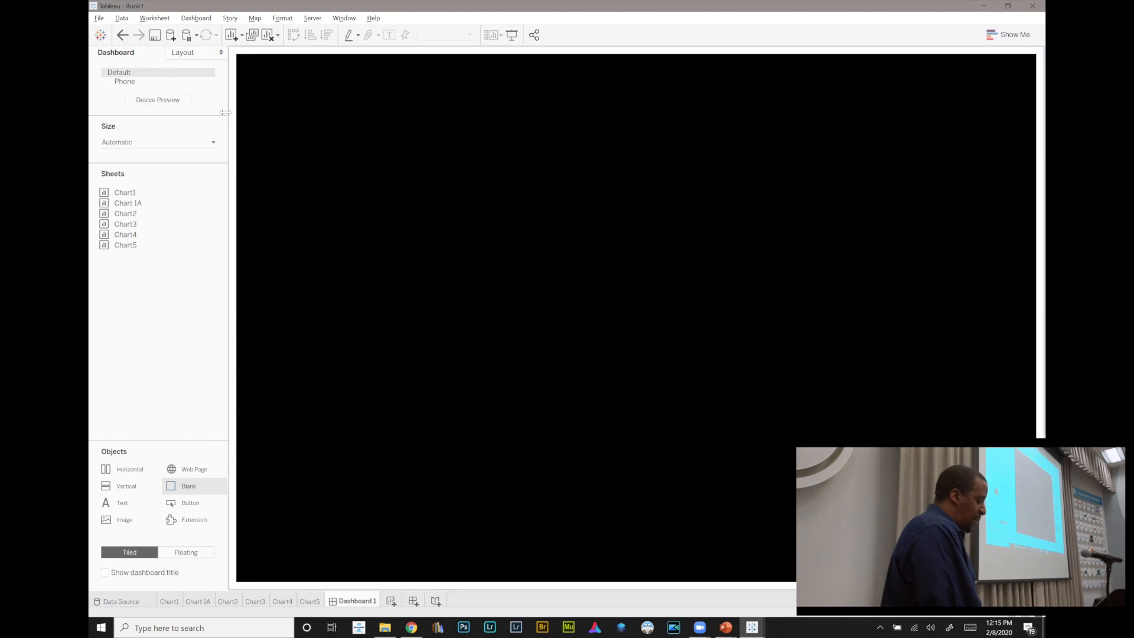
# - Change the dashboard sizing from Automatic to Range and set the minimum size to 400 px wide by 500 px high
pyautogui.click(180, 145)
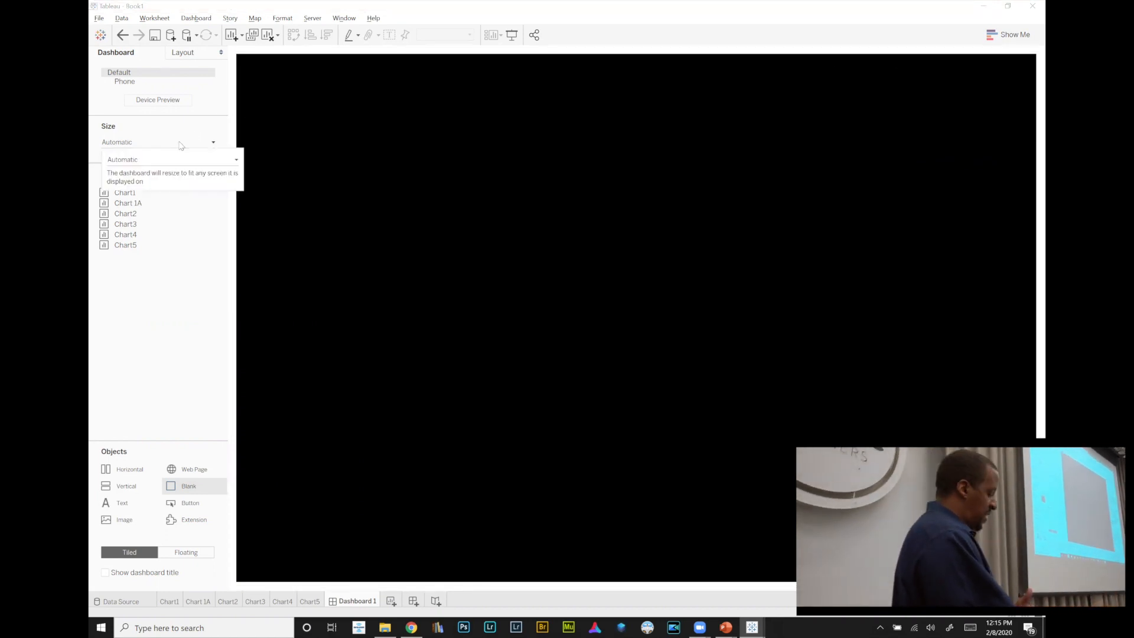
pyautogui.click(168, 160)
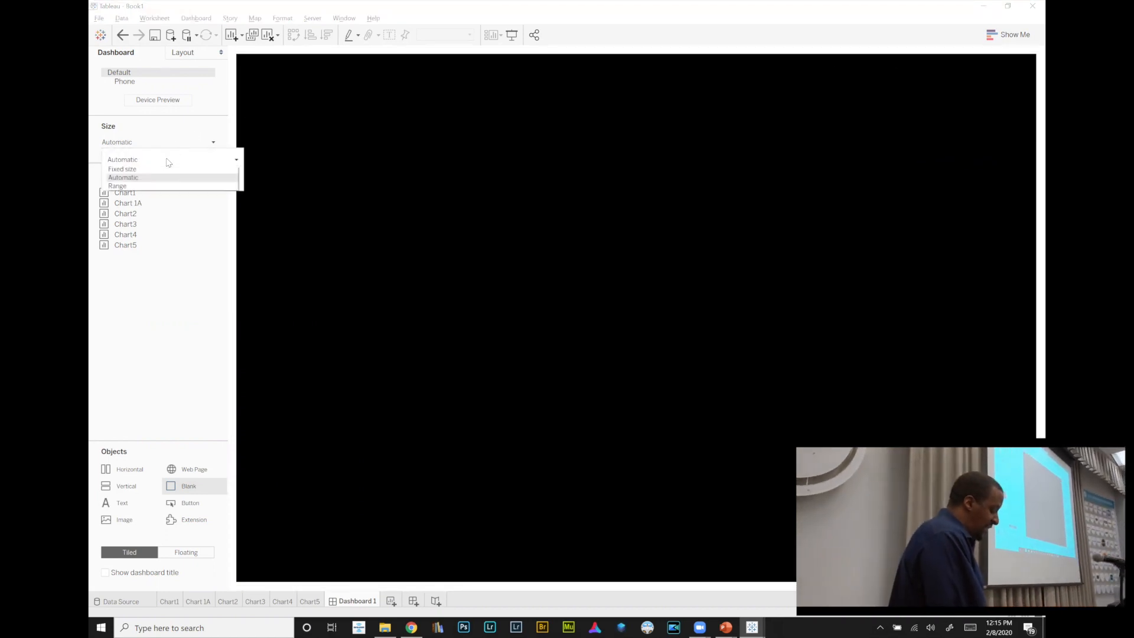
pyautogui.click(153, 187)
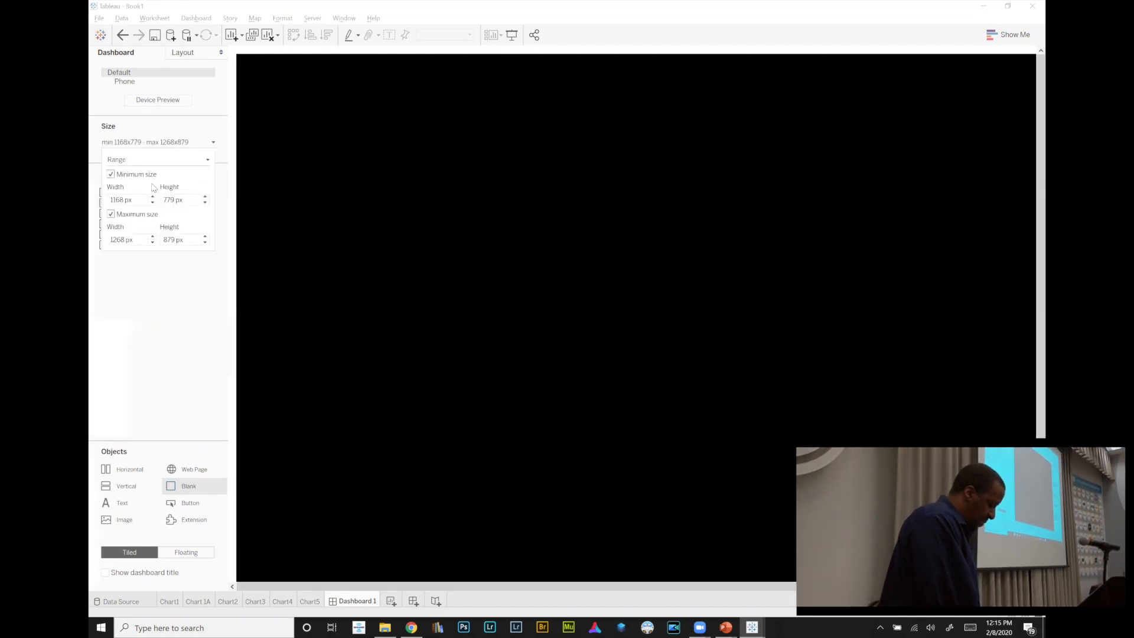
pyautogui.doubleClick(121, 201)
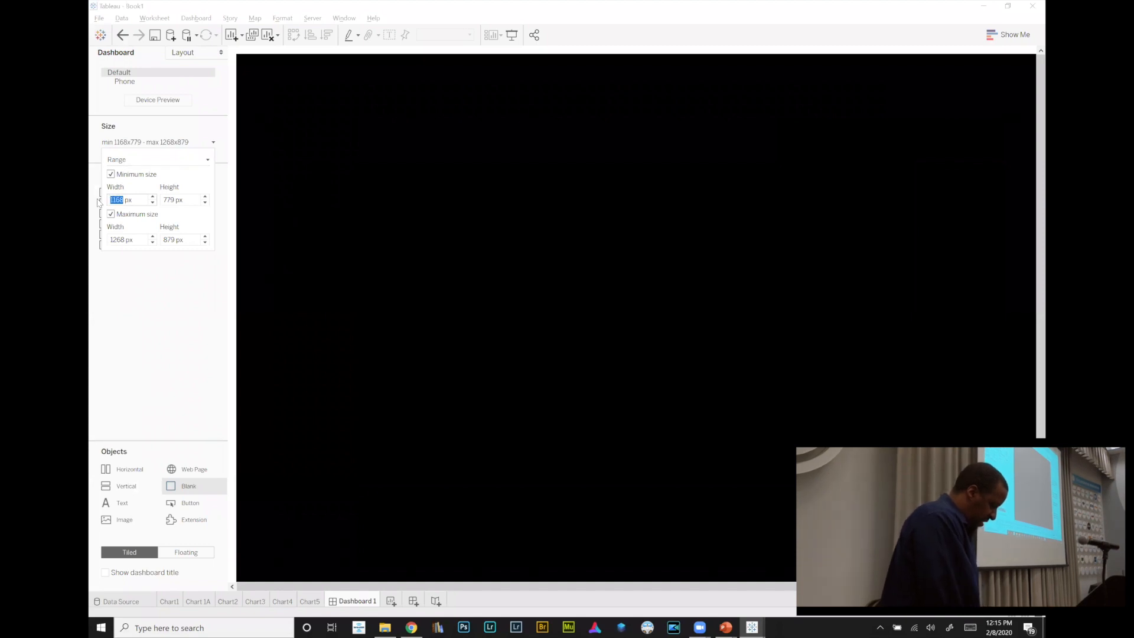
pyautogui.write('400')
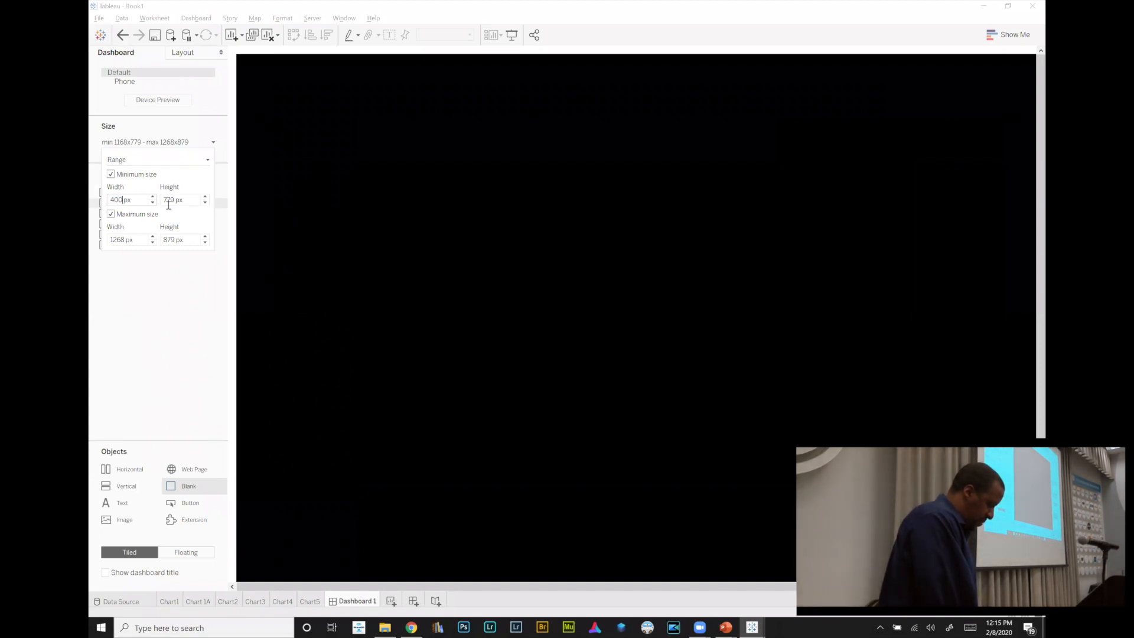
pyautogui.moveTo(184, 201); pyautogui.dragTo(166, 201)
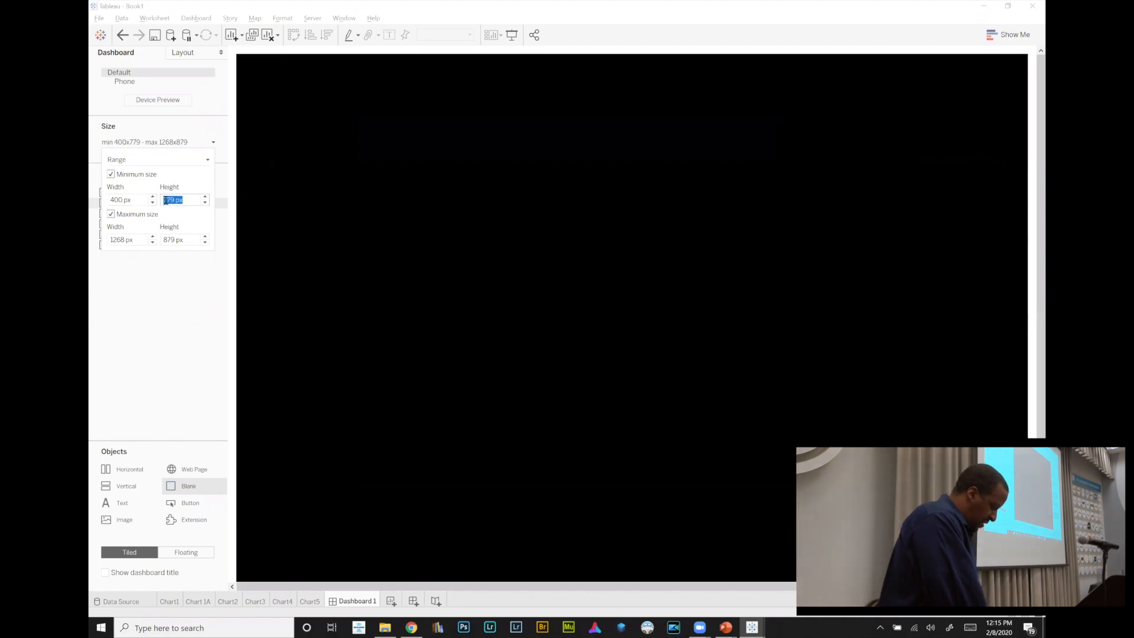
pyautogui.doubleClick(169, 201)
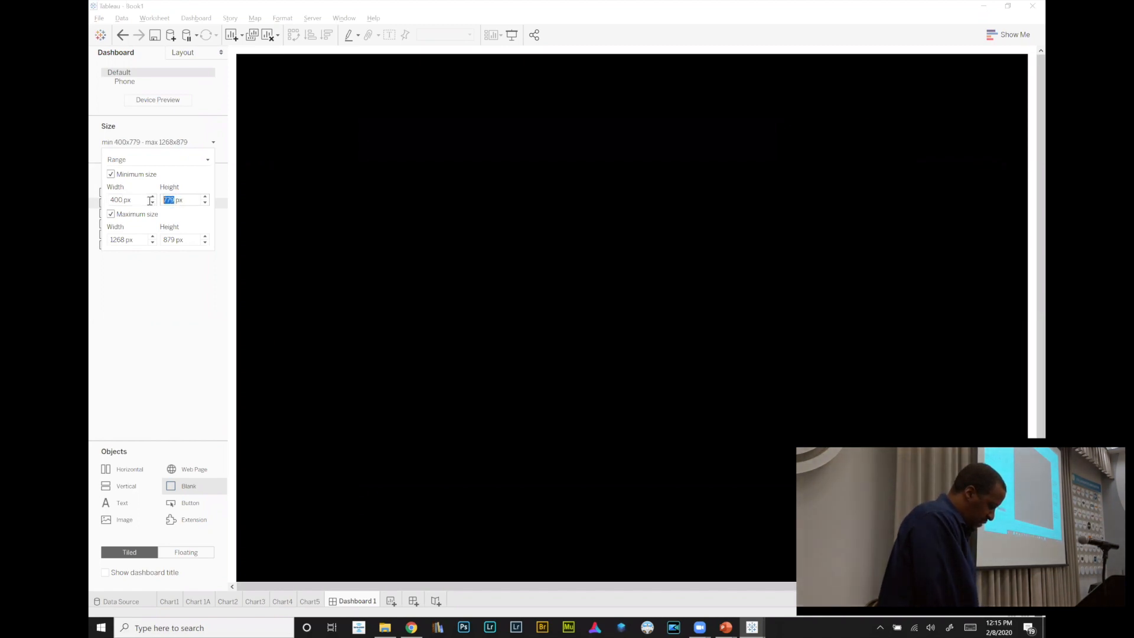
pyautogui.write('500')
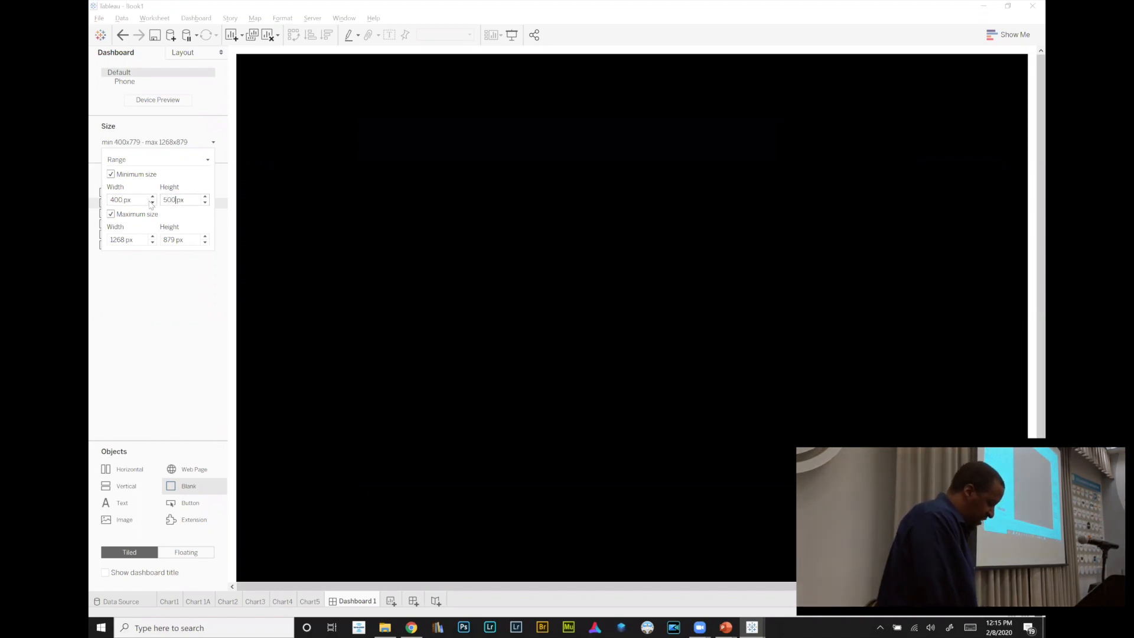
pyautogui.press('Return')
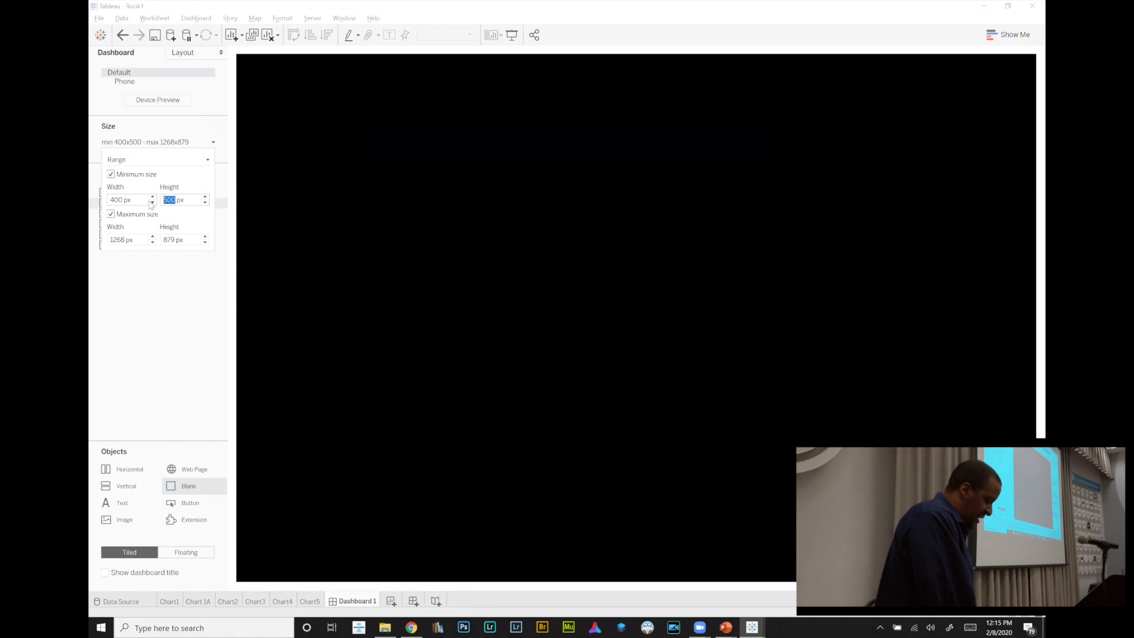
# - Set the range's minimum width to 500 px
pyautogui.click(114, 200)
pyautogui.moveTo(114, 200); pyautogui.dragTo(95, 203)
pyautogui.write('5')
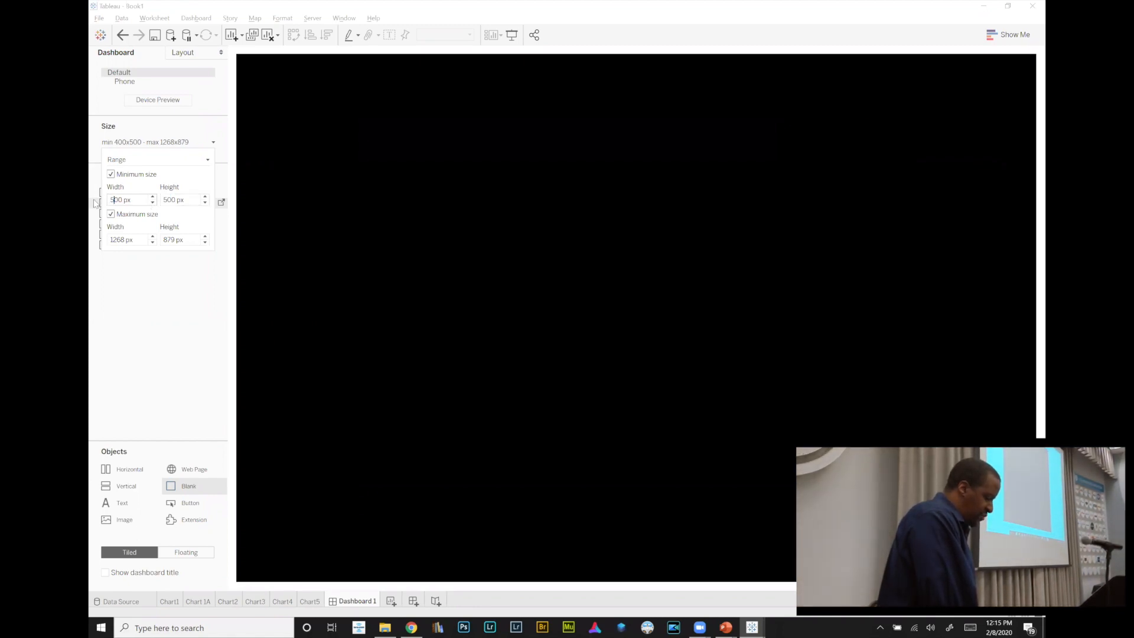
pyautogui.press('Return')
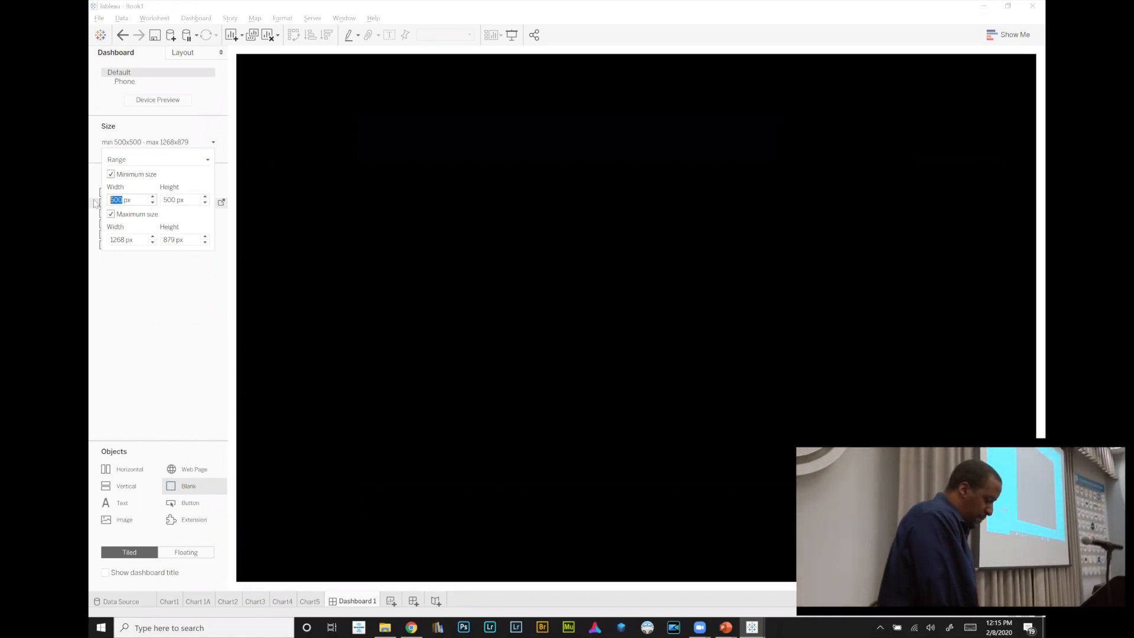
# - Set the range's maximum size to 800 px wide by 800 px high and close the size options
pyautogui.click(123, 241)
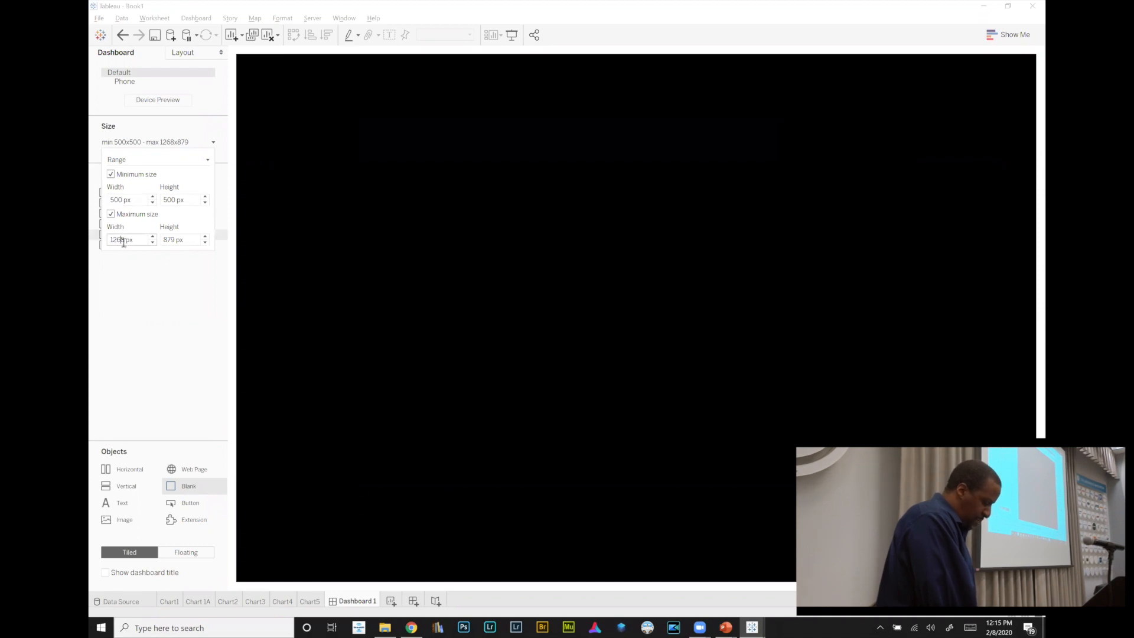
pyautogui.moveTo(123, 241); pyautogui.dragTo(90, 244)
pyautogui.write('800')
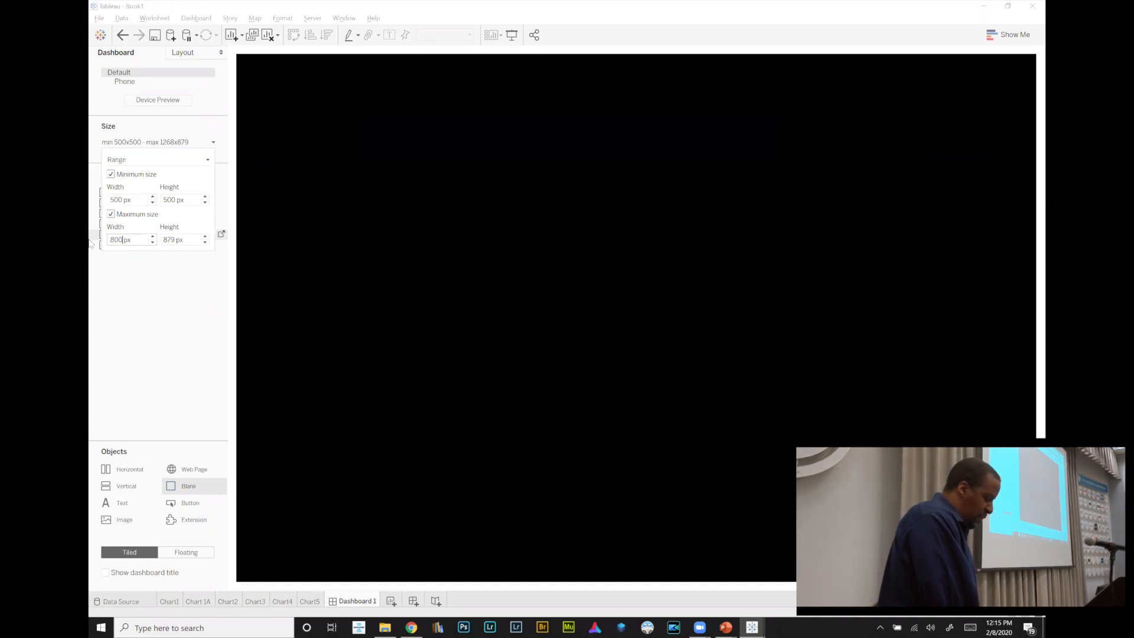
pyautogui.press('Return')
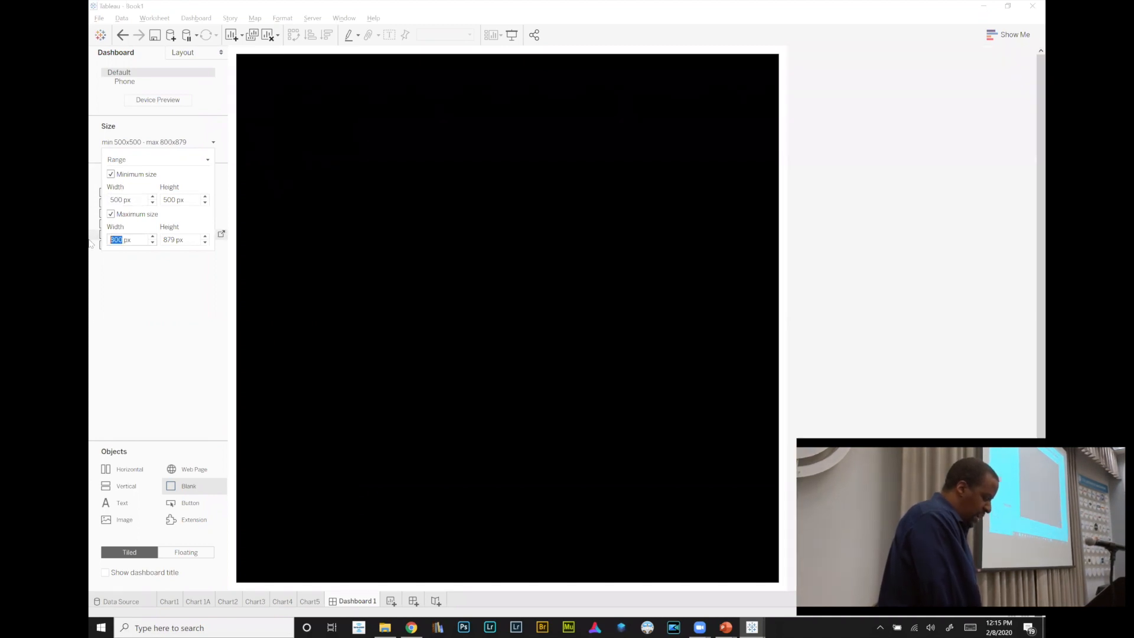
pyautogui.doubleClick(173, 240)
pyautogui.write('800')
pyautogui.press('Return')
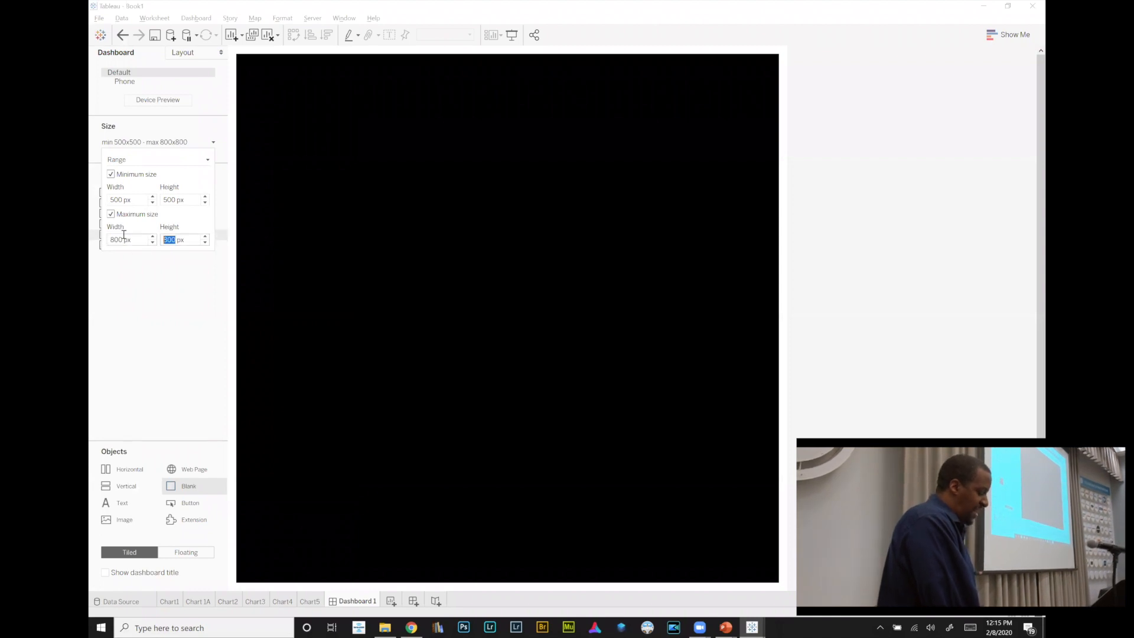
pyautogui.click(151, 294)
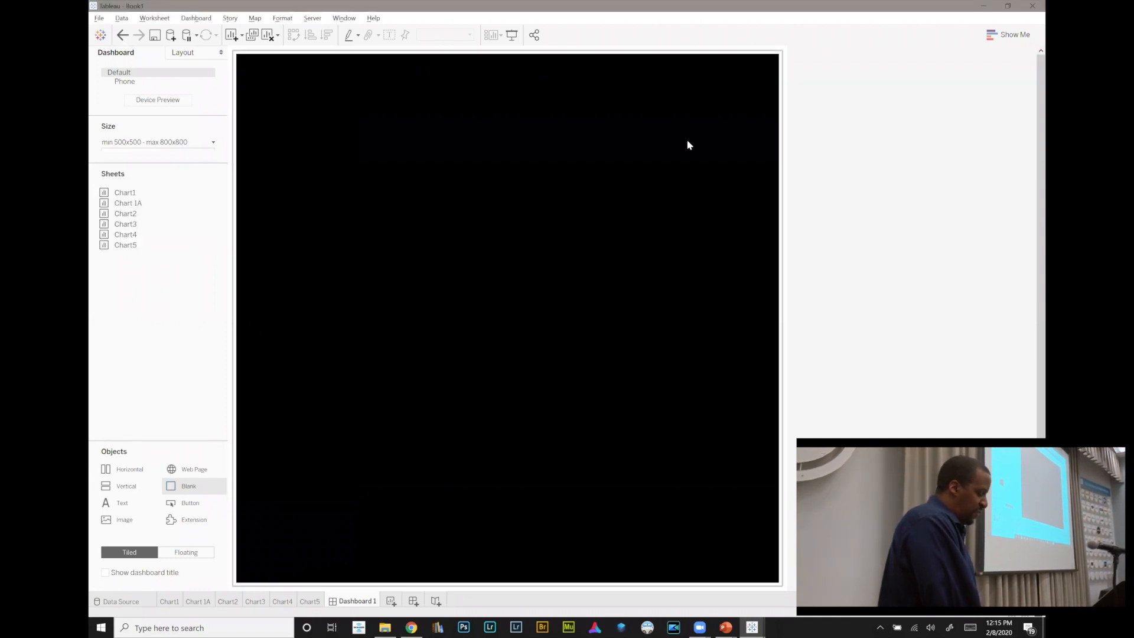
# - Restore, move, shrink and enlarge the application window to examine how the dashboard resizes within its range, and maximize the window again
pyautogui.click(1005, 7)
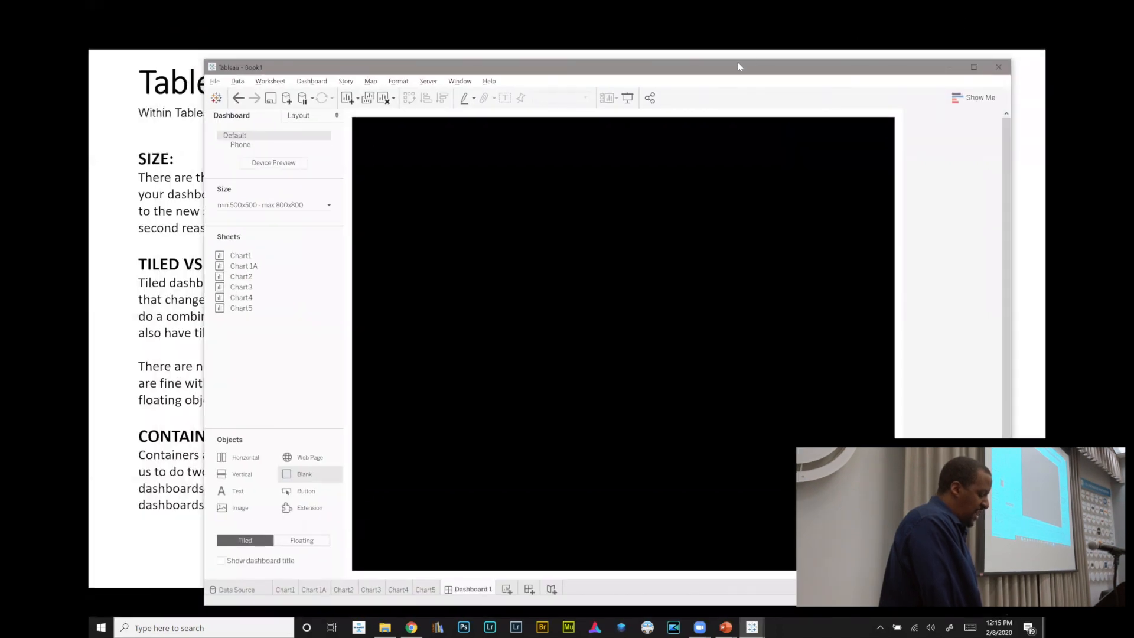
pyautogui.moveTo(720, 62); pyautogui.dragTo(629, 20)
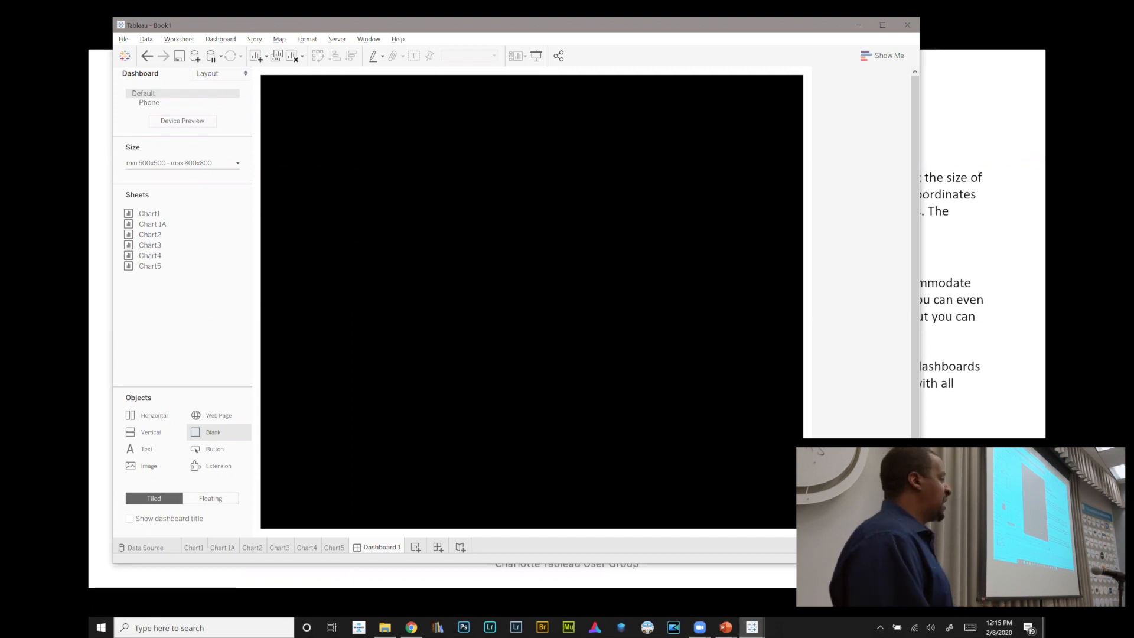
pyautogui.moveTo(919, 562); pyautogui.dragTo(580, 489)
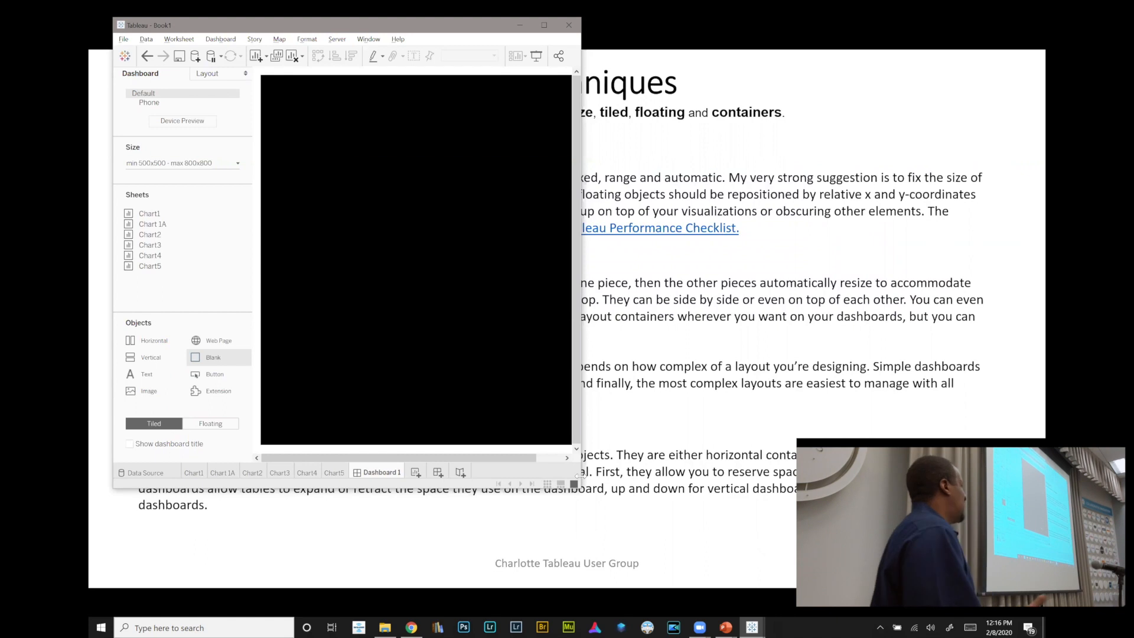
pyautogui.moveTo(578, 476); pyautogui.dragTo(860, 477)
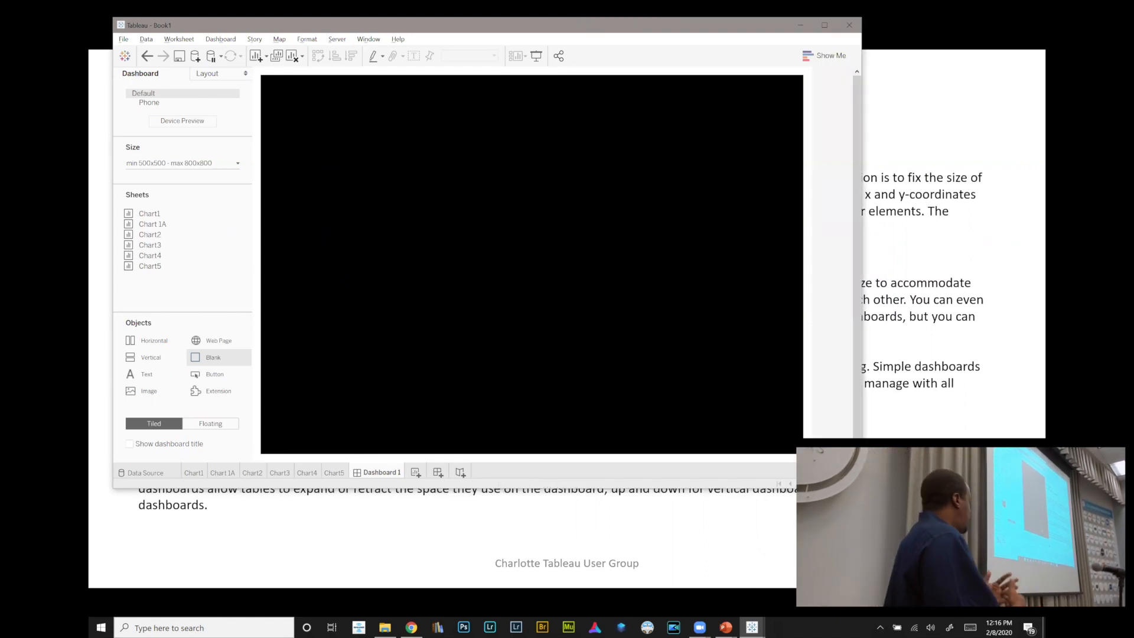
pyautogui.moveTo(860, 487); pyautogui.dragTo(960, 587)
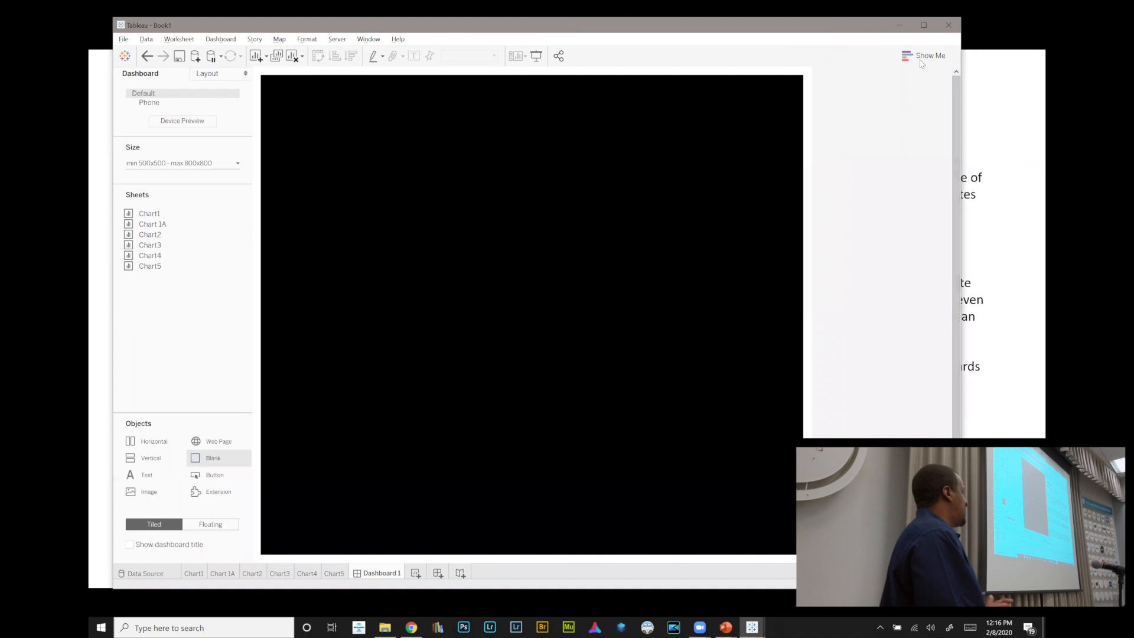
pyautogui.click(924, 25)
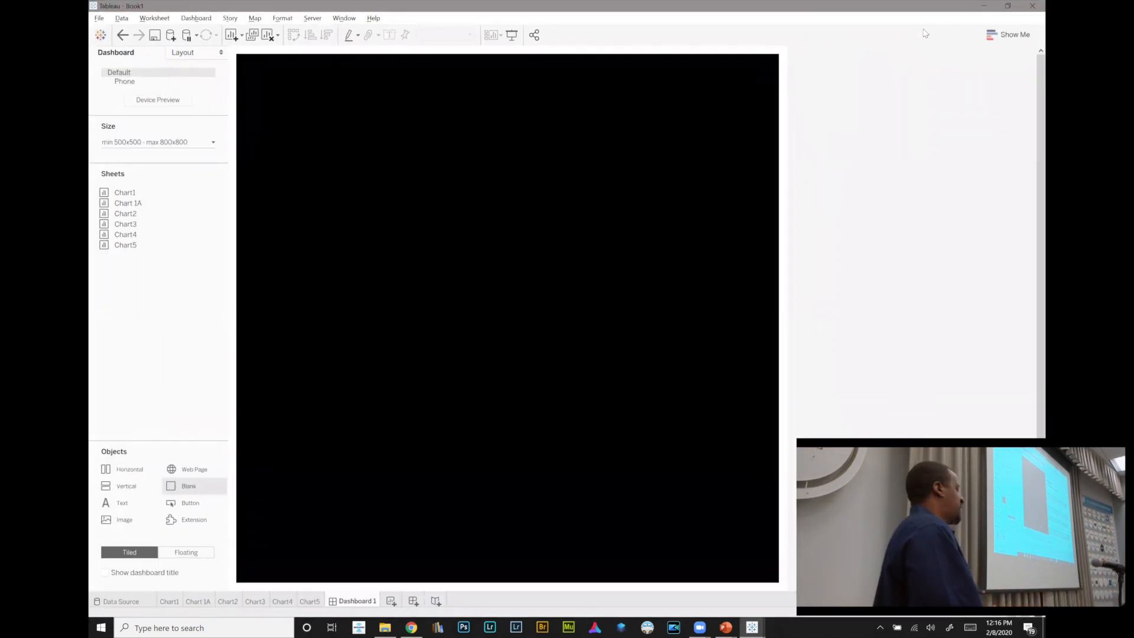
# - Set the range's maximum height to 700 px and close the size options
pyautogui.click(165, 143)
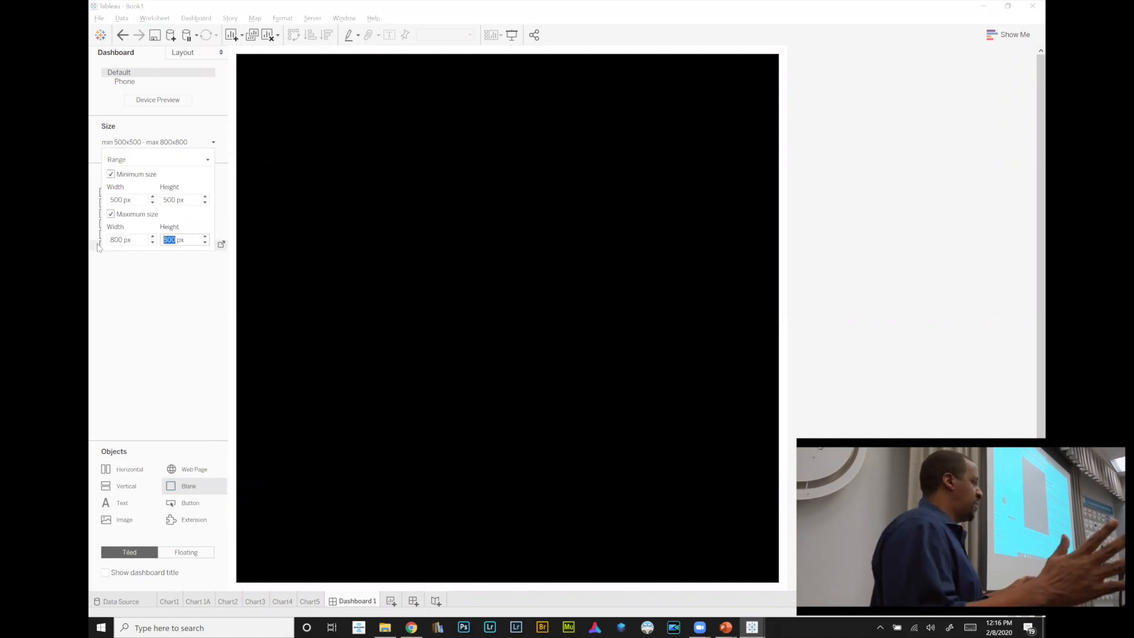
pyautogui.write('700')
pyautogui.press('Return')
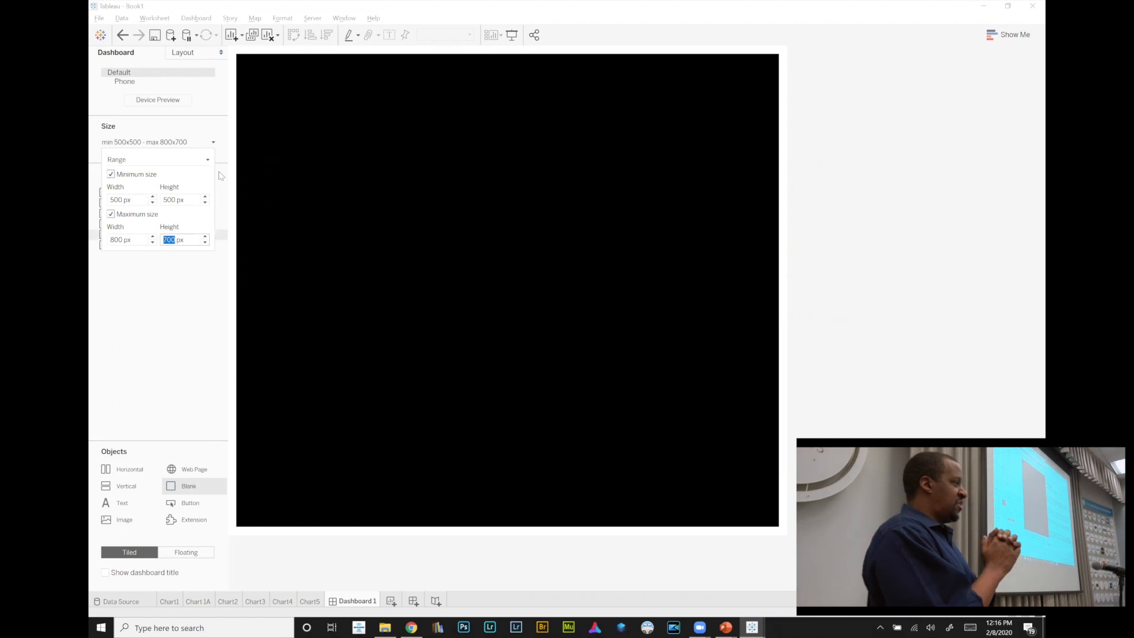
pyautogui.click(908, 172)
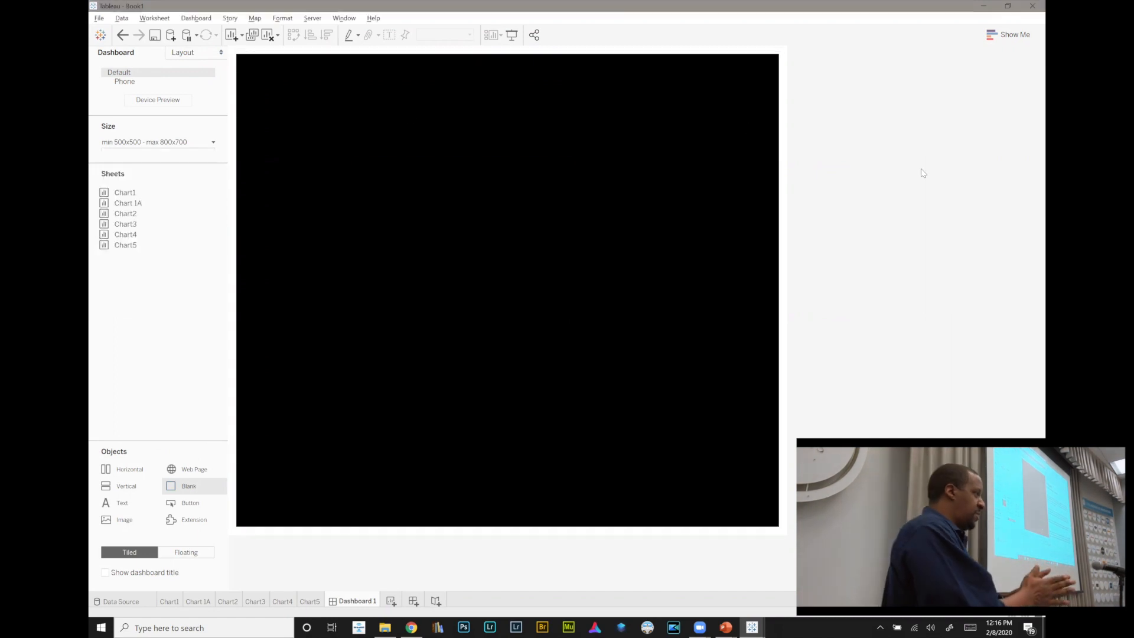
# - Restore and resize the application window to examine the dashboard with the reduced maximum height, and maximize the window again
pyautogui.click(1008, 6)
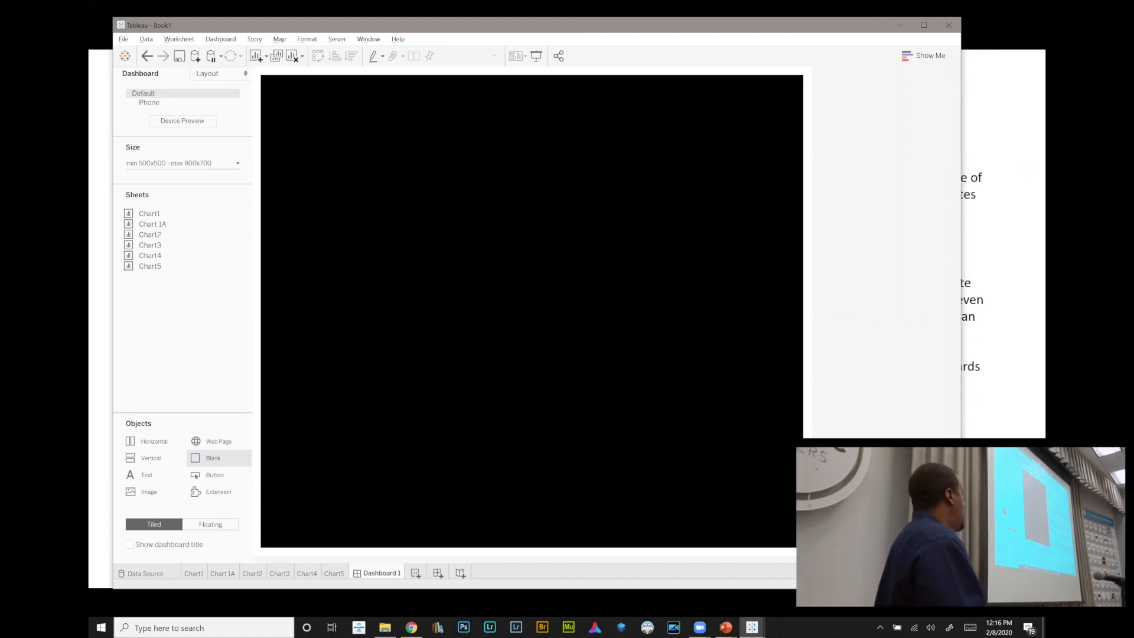
pyautogui.moveTo(961, 589); pyautogui.dragTo(897, 603)
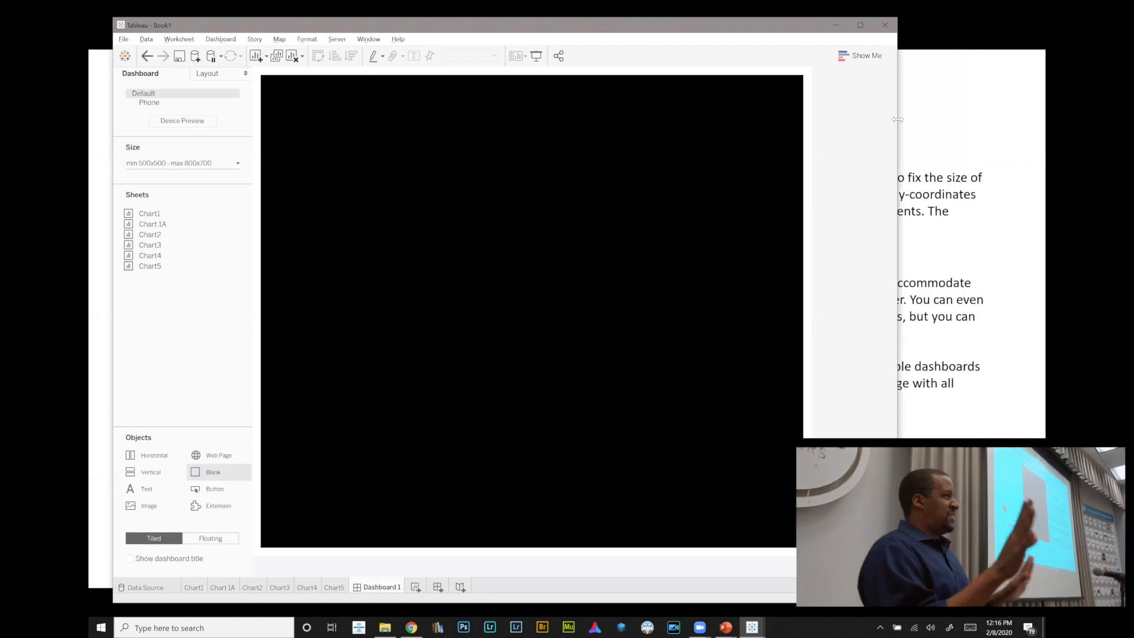
pyautogui.click(862, 26)
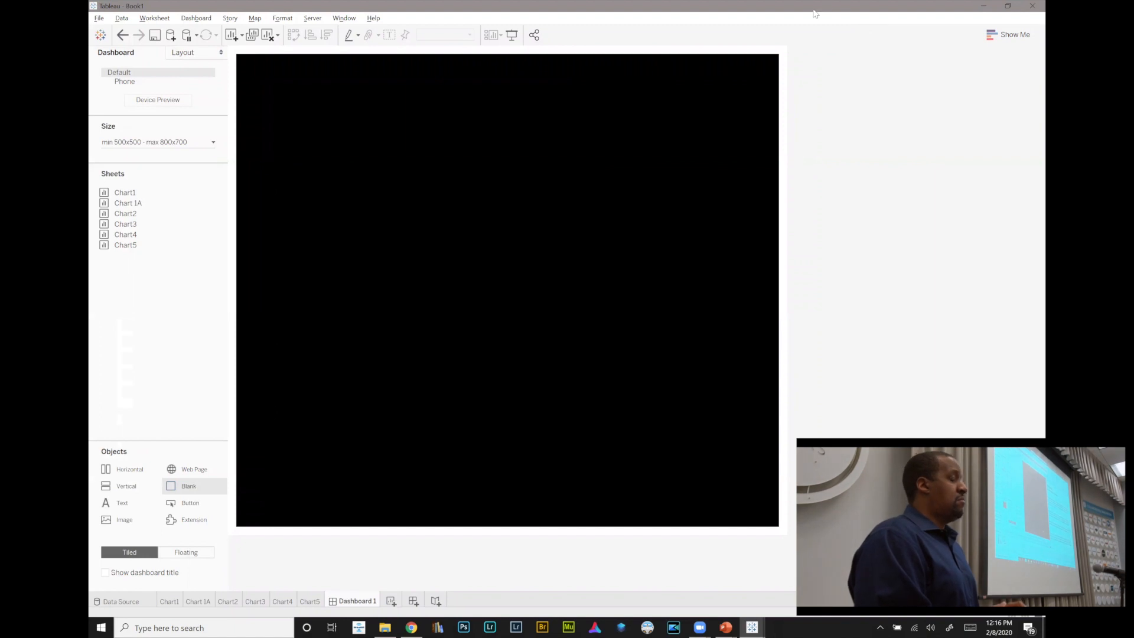
# - Change the dashboard sizing from Range to a fixed size with the Laptop Browser (800 x 600) preset
pyautogui.click(165, 145)
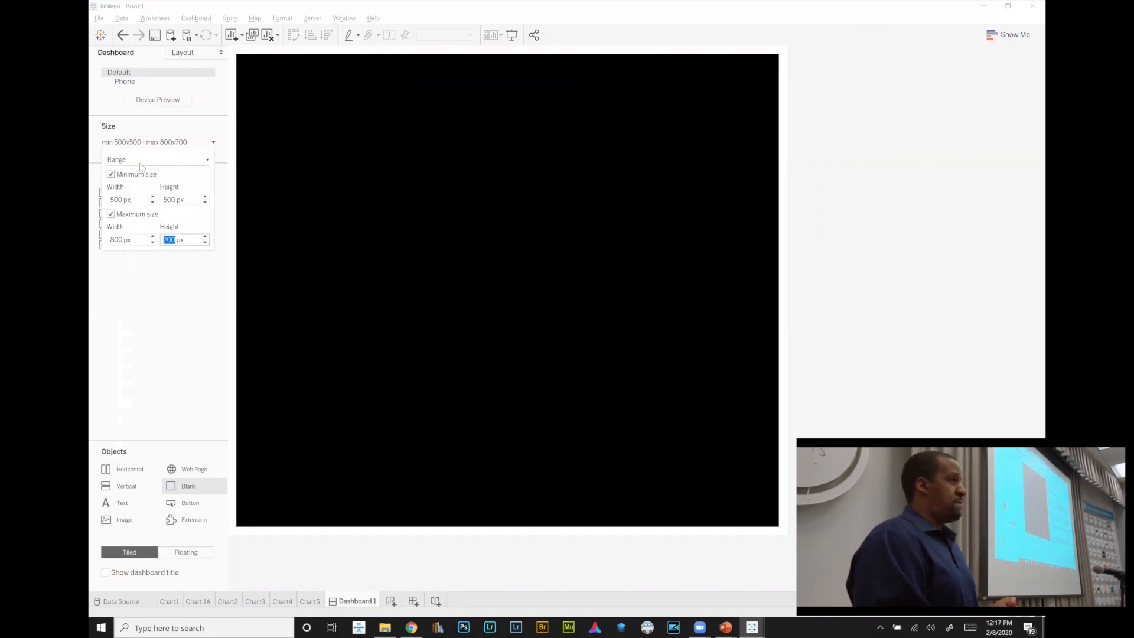
pyautogui.click(141, 162)
pyautogui.click(135, 170)
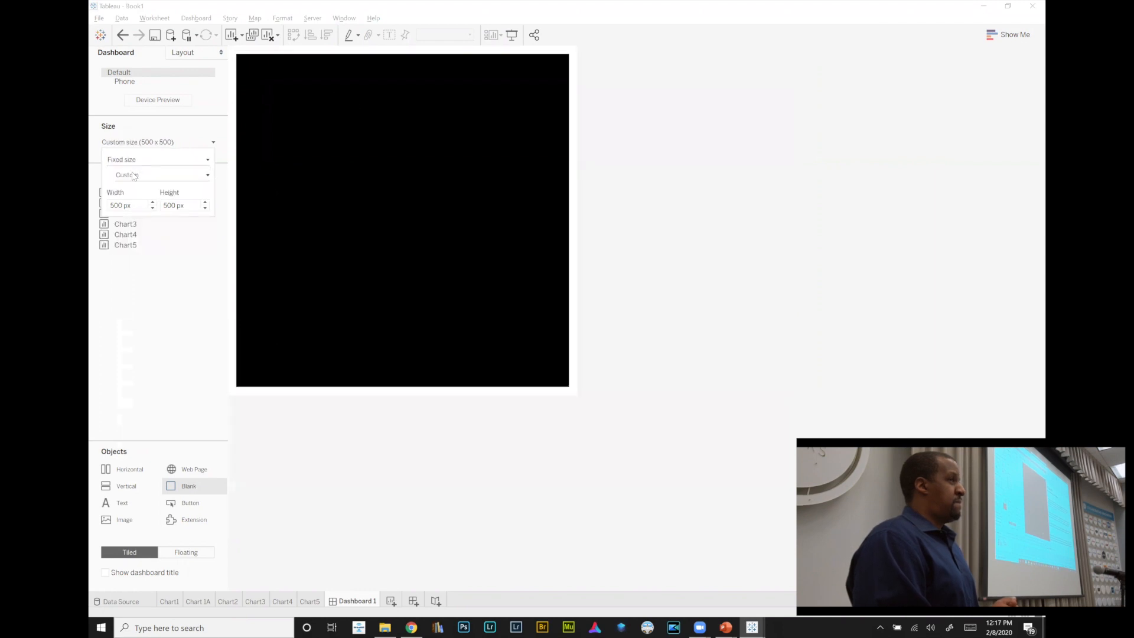
pyautogui.click(142, 177)
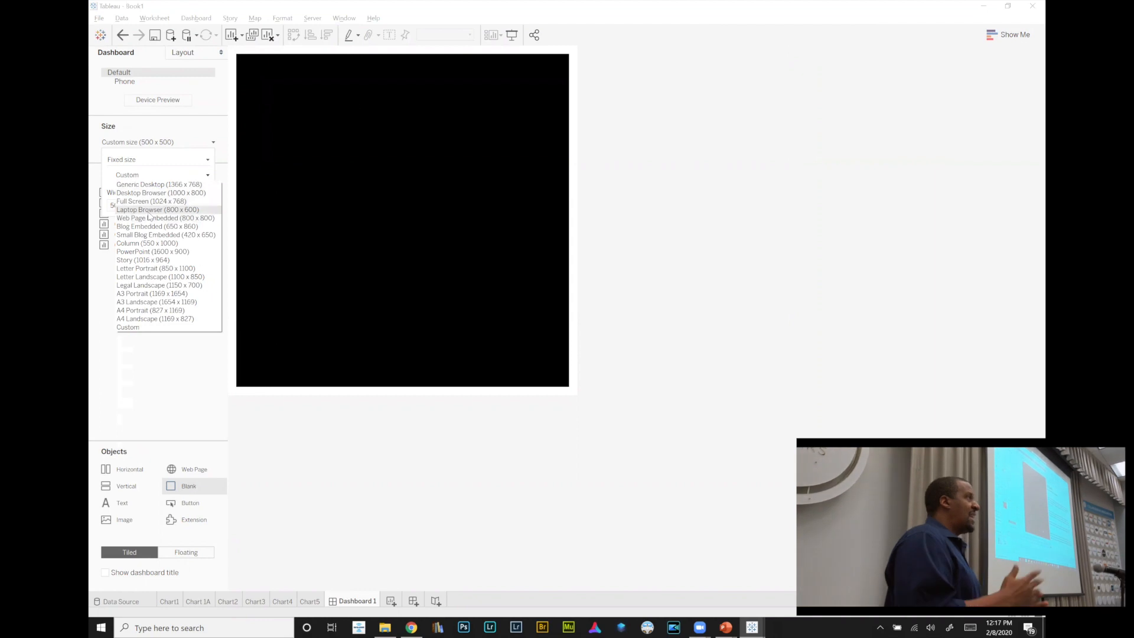
pyautogui.click(149, 212)
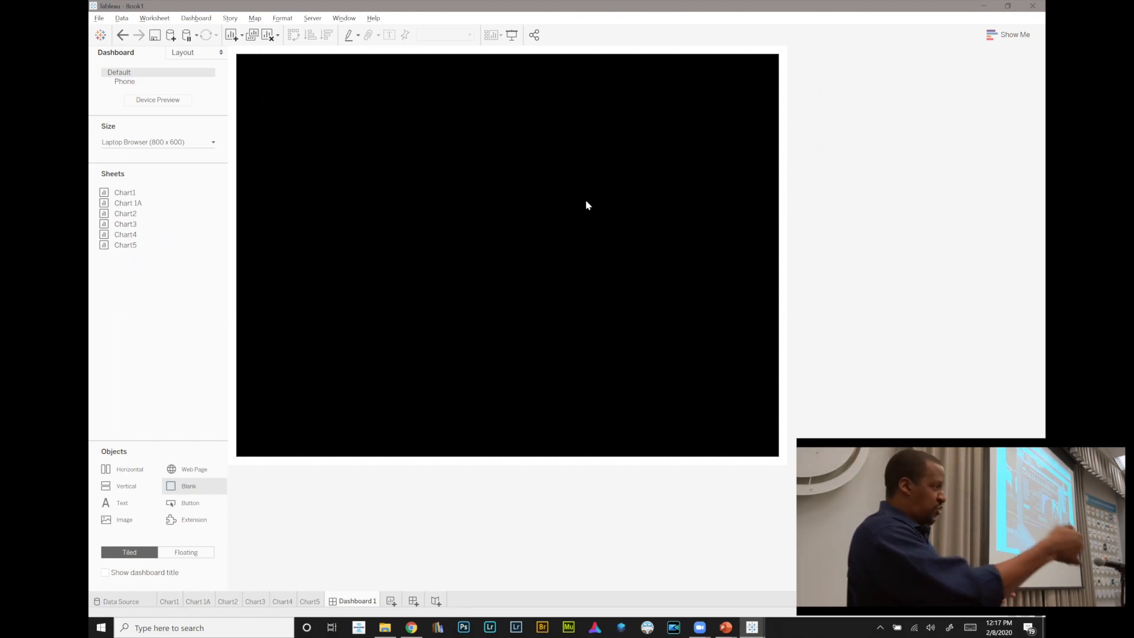
# - Set the dashboard's fixed size to 1600 px wide by 900 px high and close the size options
pyautogui.click(181, 145)
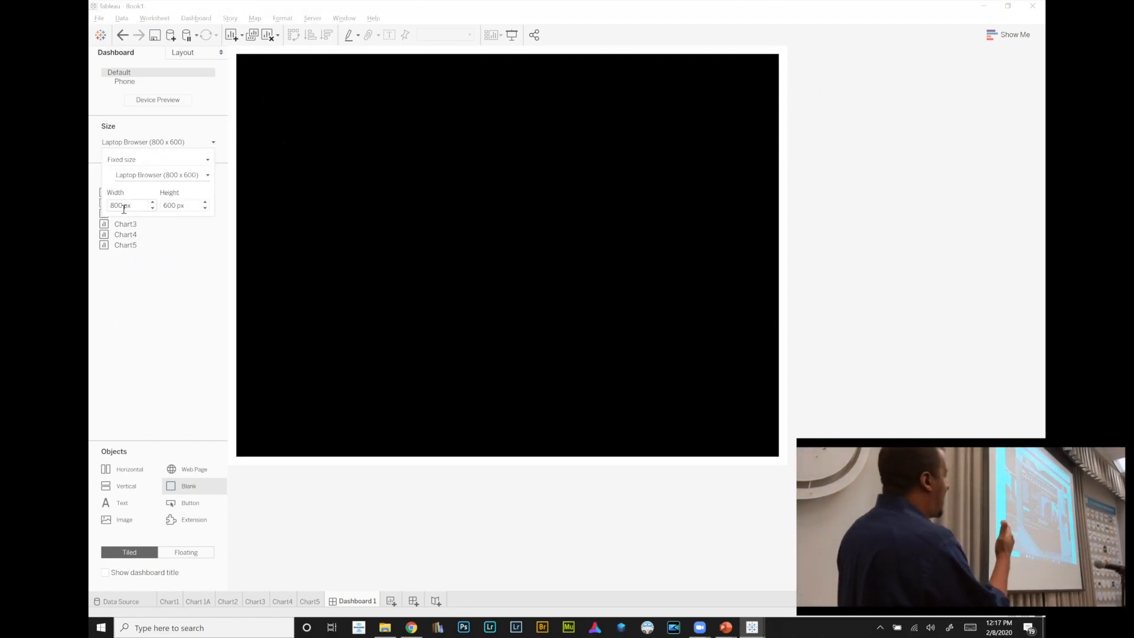
pyautogui.moveTo(123, 206); pyautogui.dragTo(99, 210)
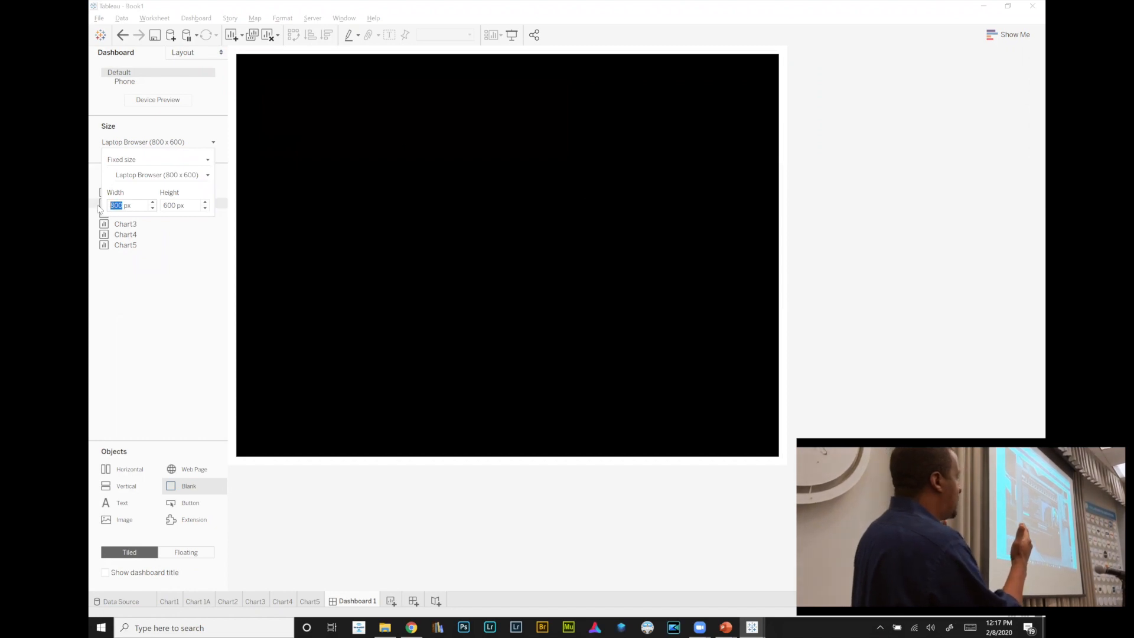
pyautogui.write('1600')
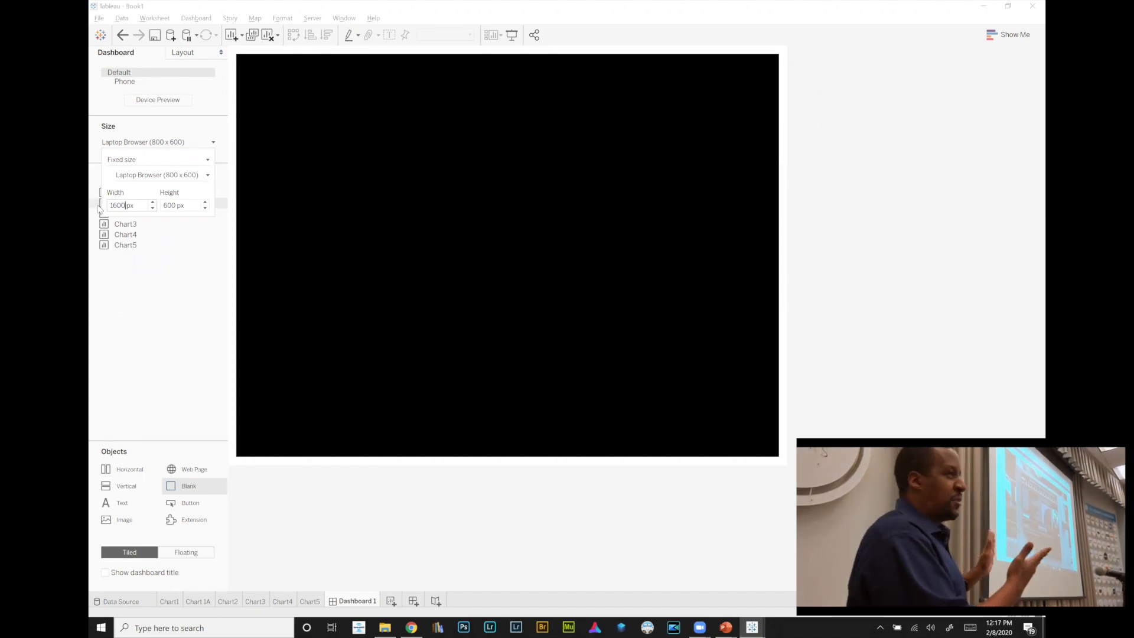
pyautogui.press('Return')
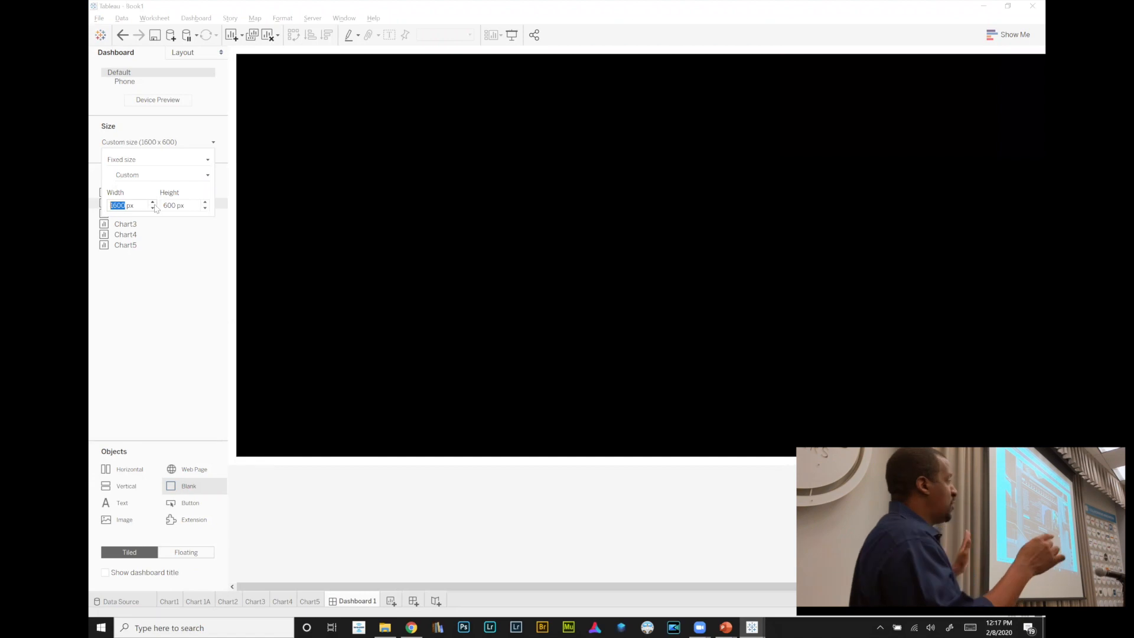
pyautogui.press('Tab')
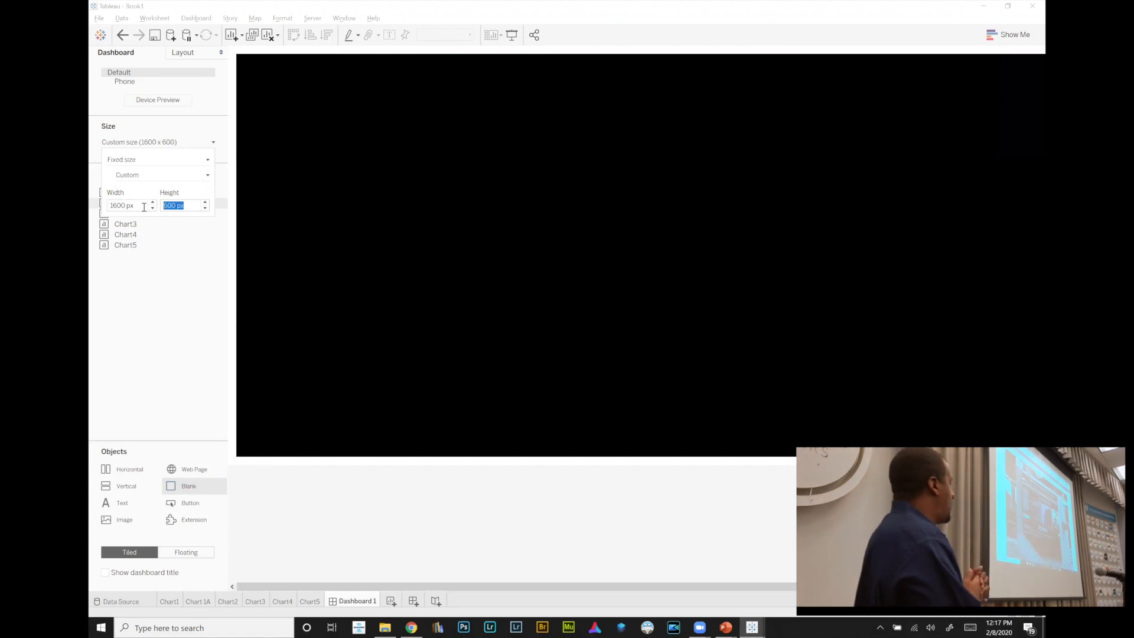
pyautogui.write('900')
pyautogui.press('Return')
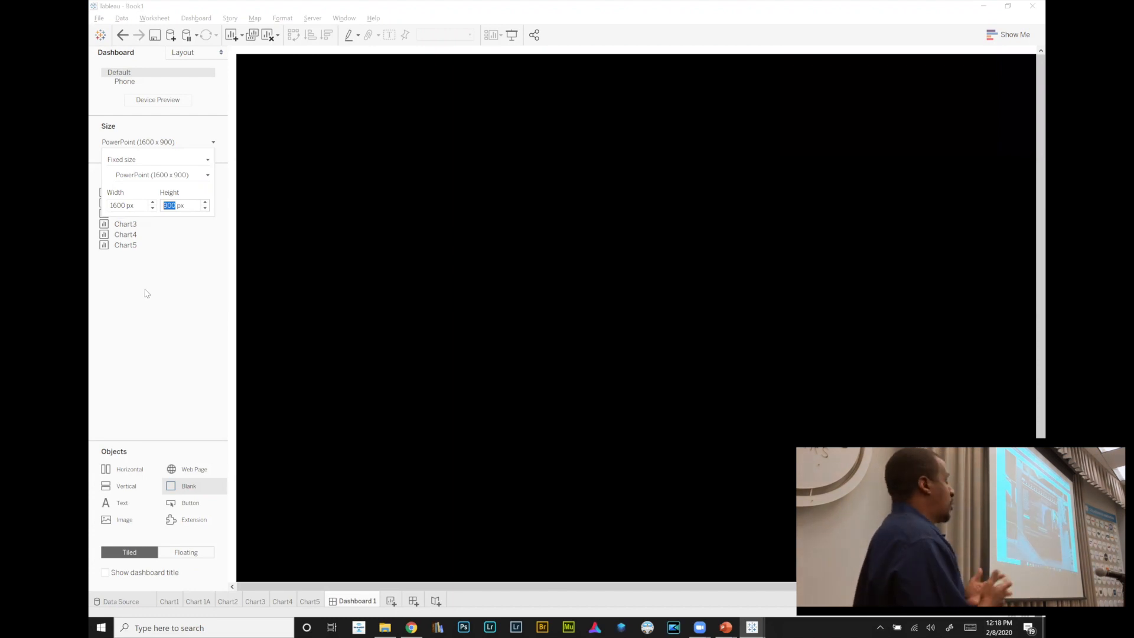
pyautogui.click(171, 306)
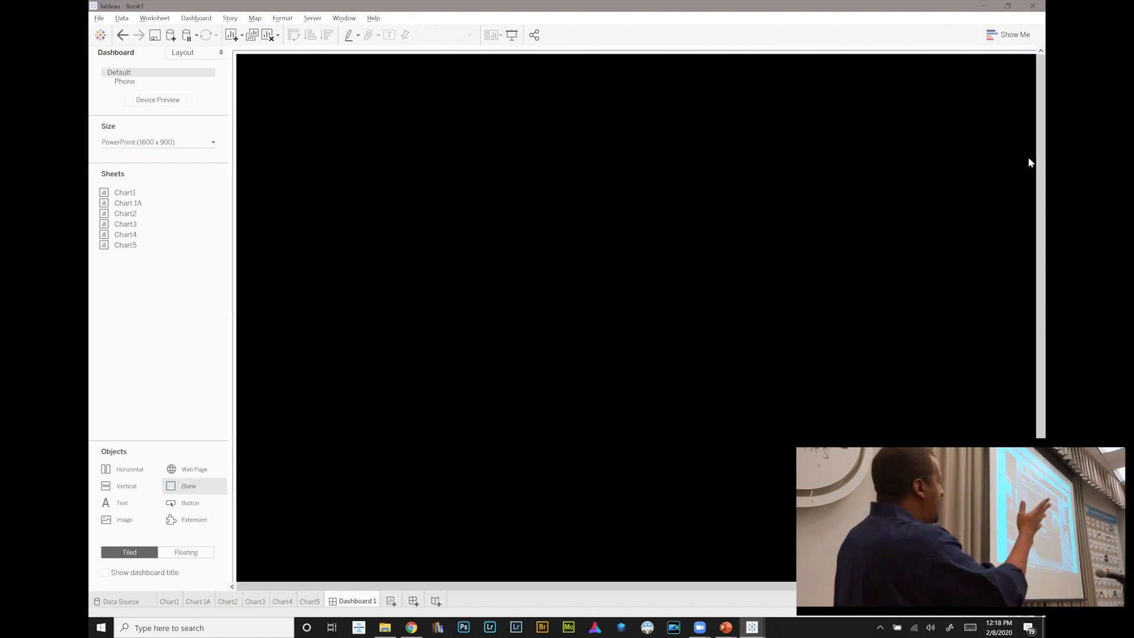
# - Examine the vertical and horizontal extent of the 1600 x 900 dashboard beyond the visible area
pyautogui.scroll(-1, 1029, 171)
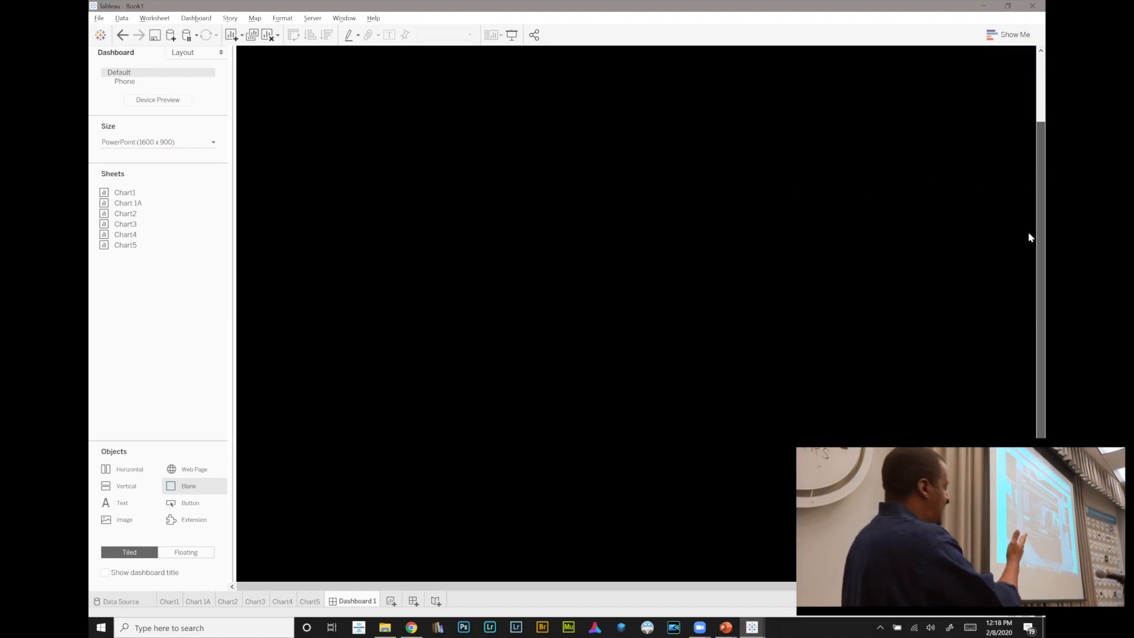
pyautogui.scroll(2, 1028, 196)
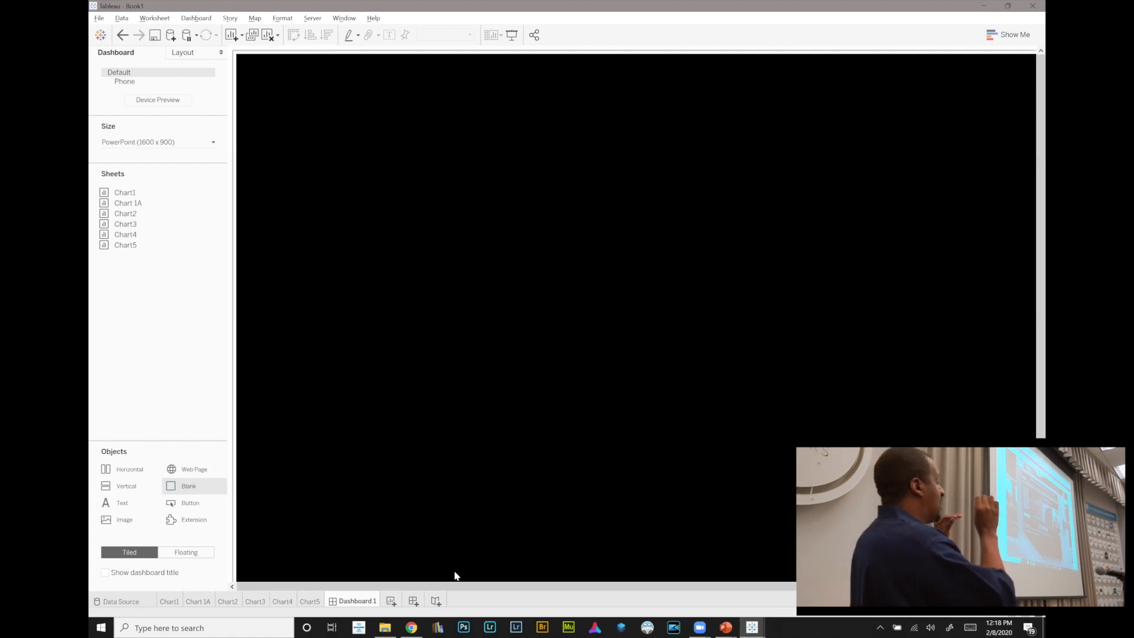
pyautogui.moveTo(470, 590)
pyautogui.mouseDown()
pyautogui.moveTo(694, 593)
pyautogui.moveTo(469, 592)
pyautogui.mouseUp()
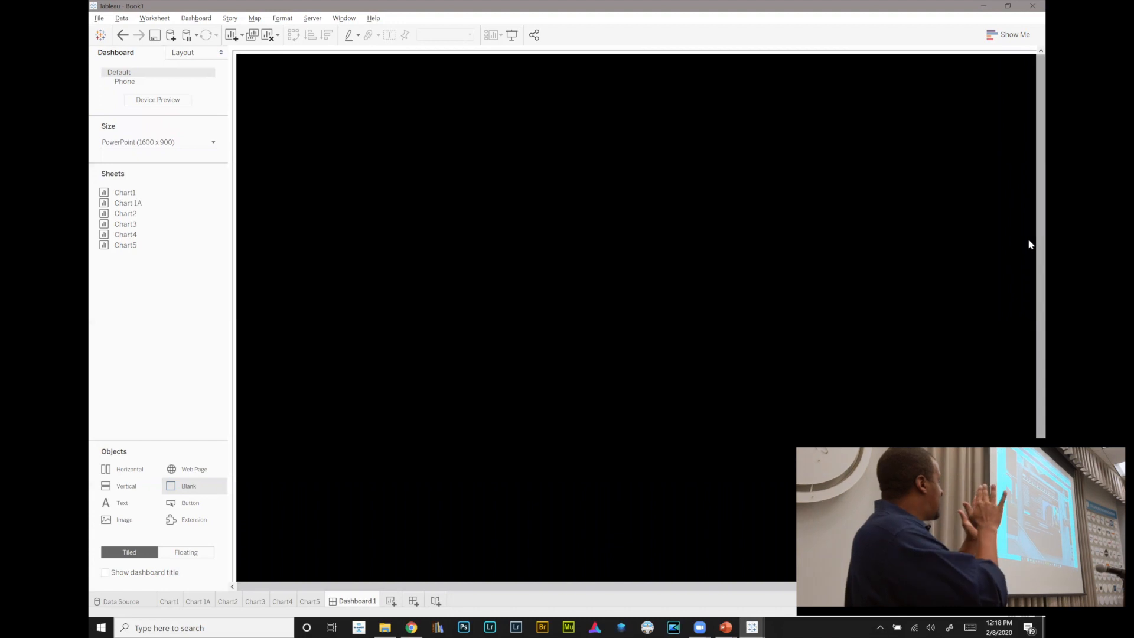
pyautogui.scroll(-2, 1028, 266)
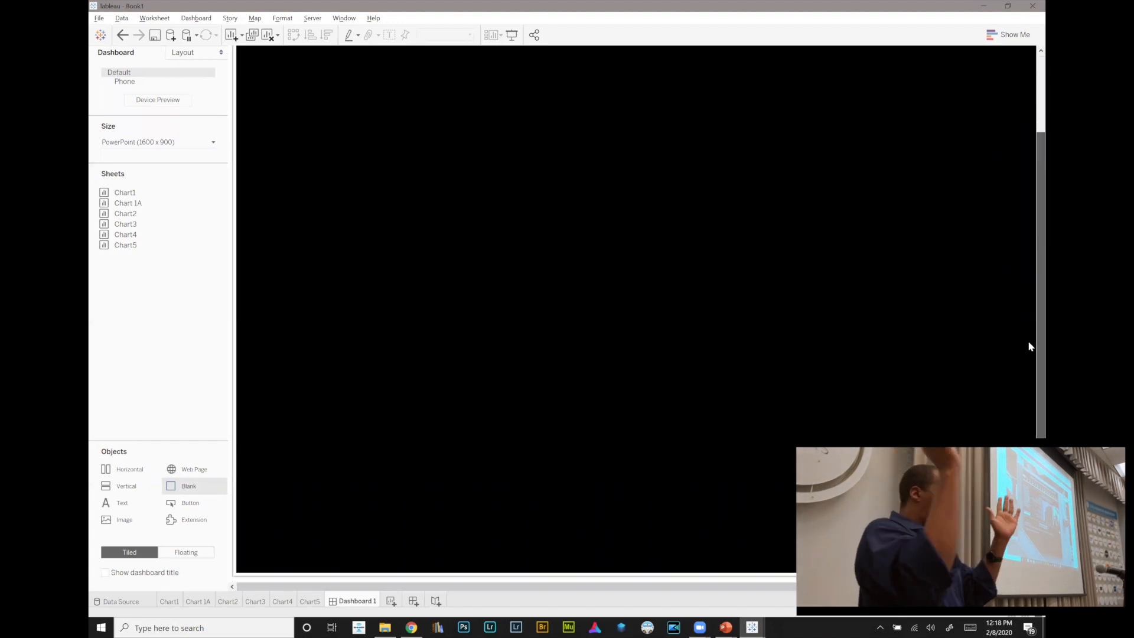
pyautogui.scroll(2, 1028, 295)
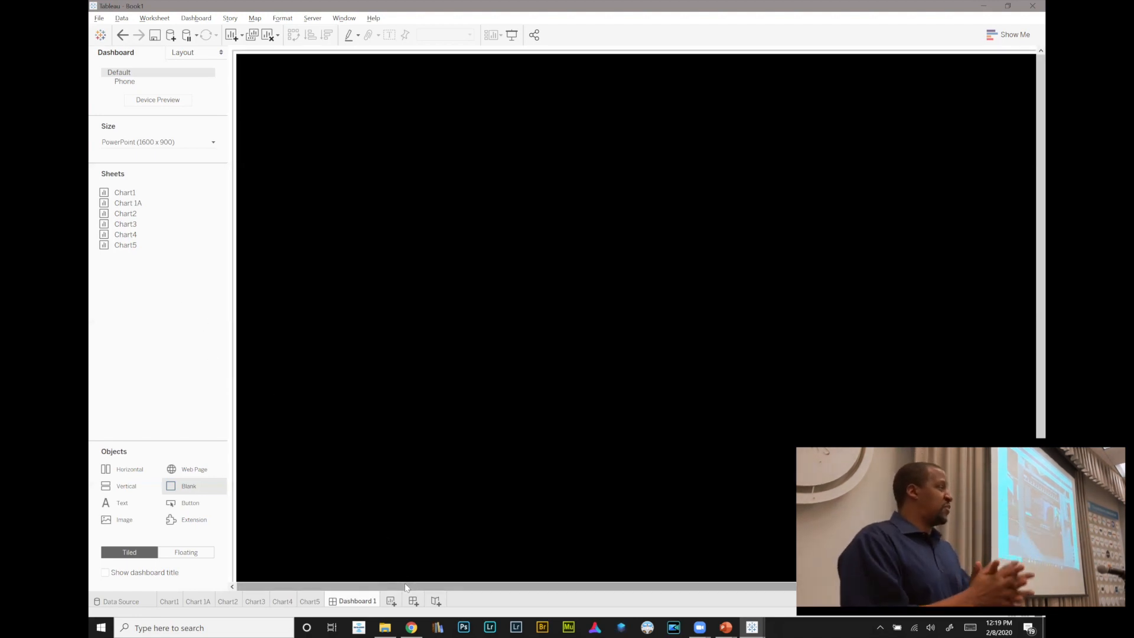
pyautogui.moveTo(405, 583)
pyautogui.mouseDown()
pyautogui.moveTo(620, 591)
pyautogui.moveTo(391, 587)
pyautogui.mouseUp()
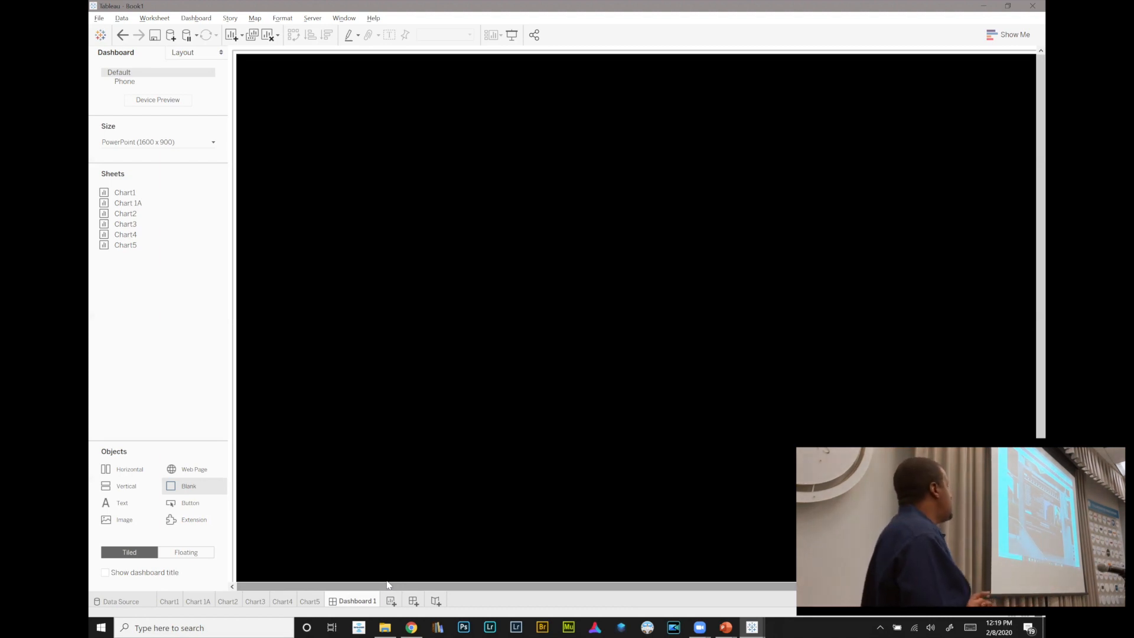
# - Apply the Laptop Browser (800 x 600) fixed-size preset to the dashboard and close the size options
pyautogui.click(168, 143)
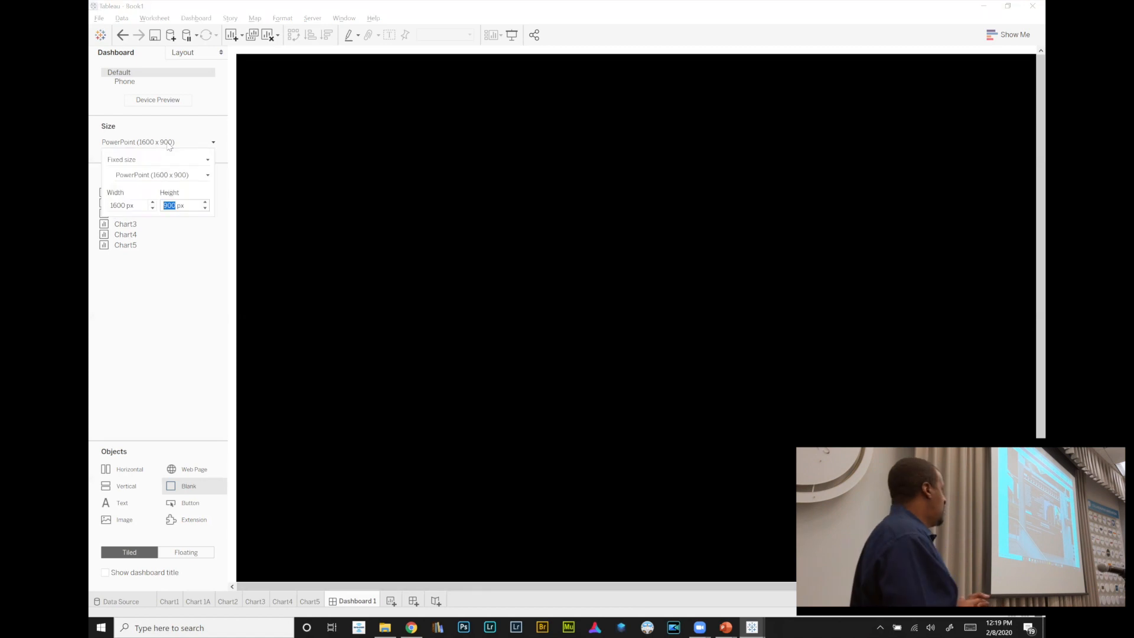
pyautogui.click(182, 176)
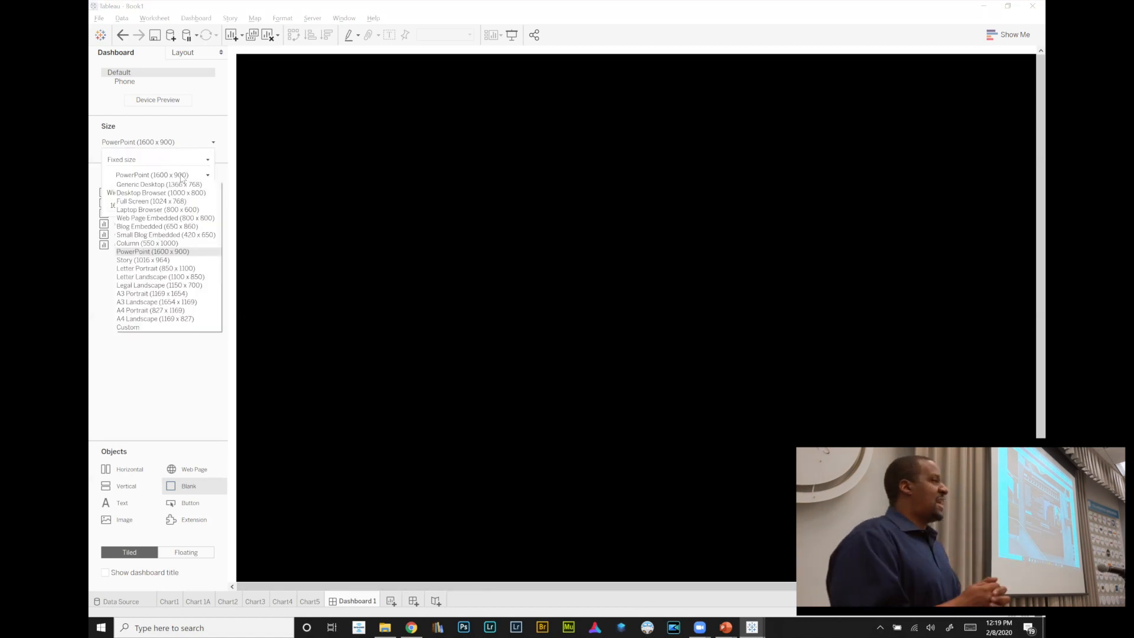
pyautogui.click(180, 210)
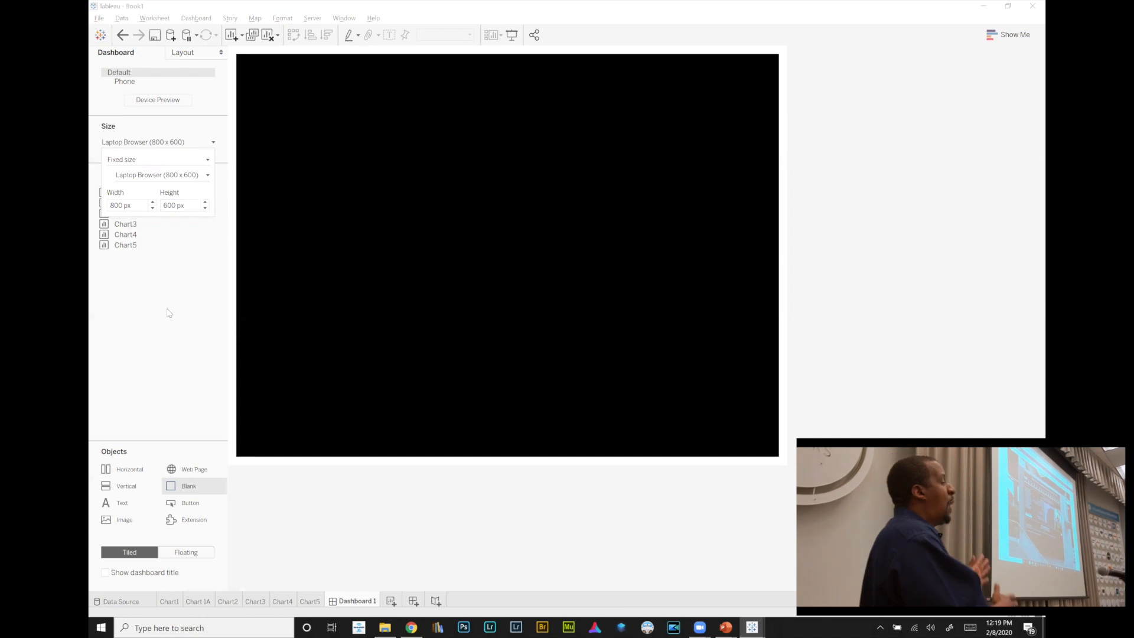
pyautogui.click(169, 313)
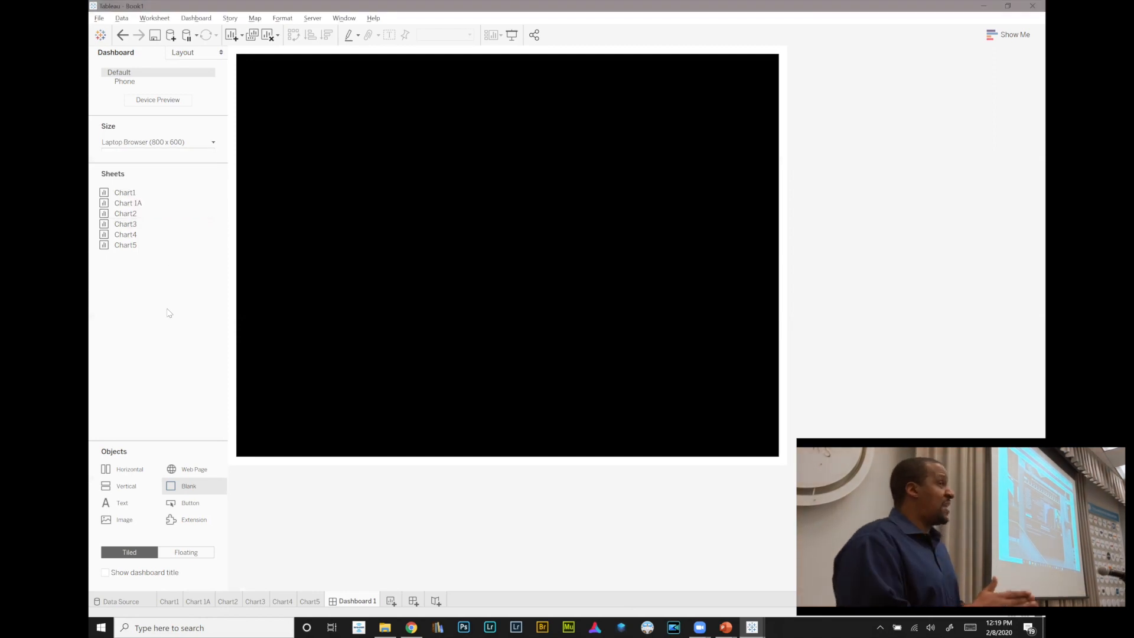
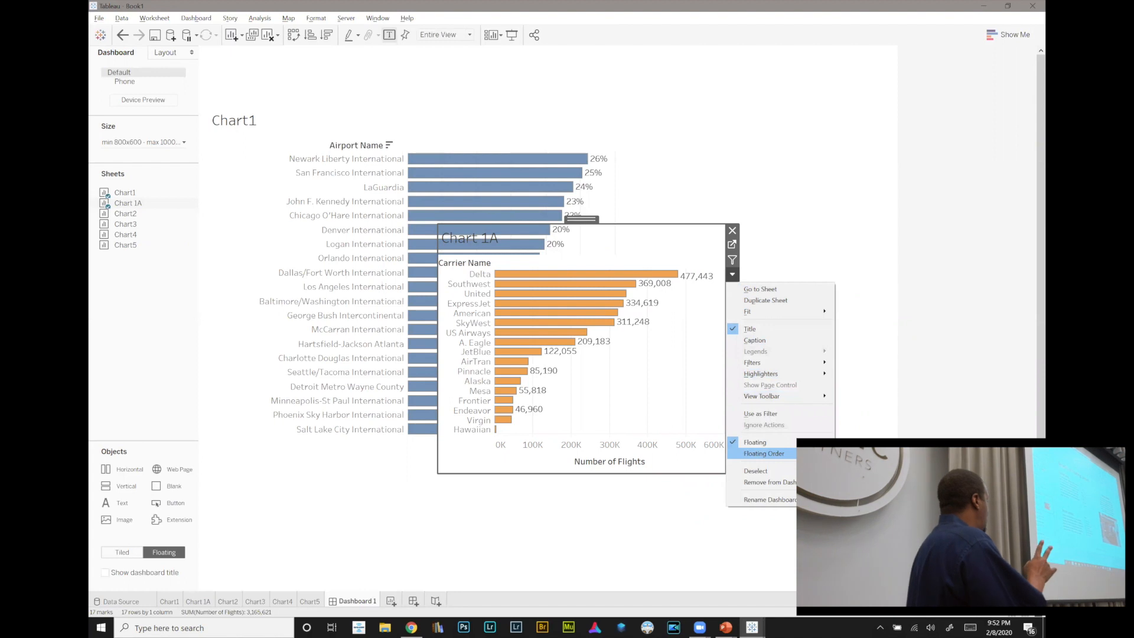
# - Change the floating order to send Chart 1A behind Chart1, and bring it back in front
pyautogui.click(867, 482)
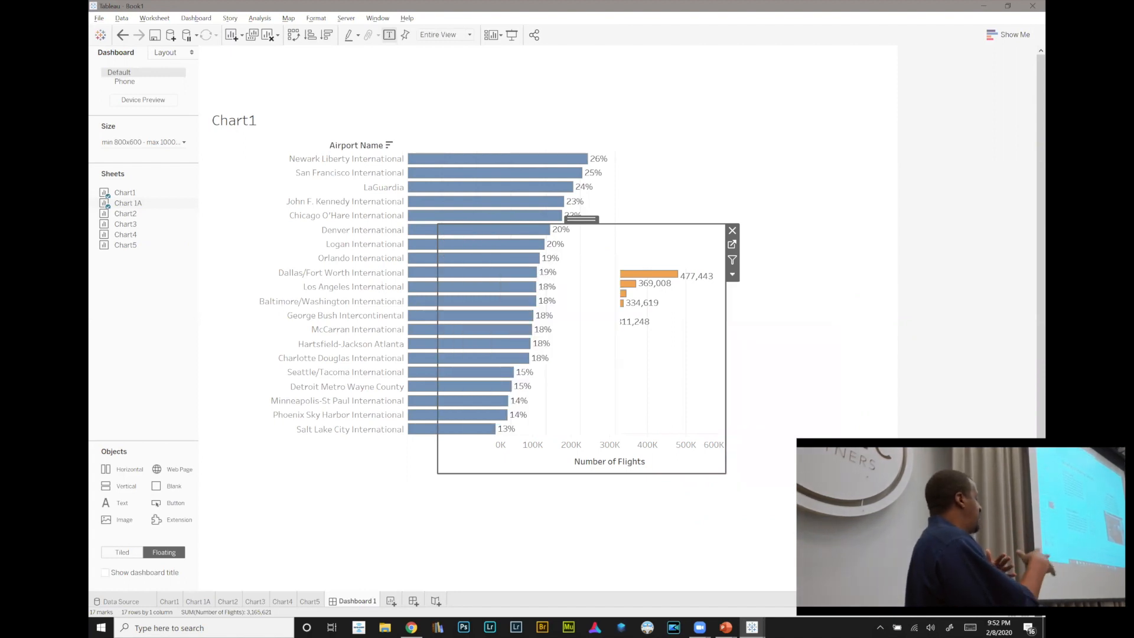
pyautogui.click(732, 274)
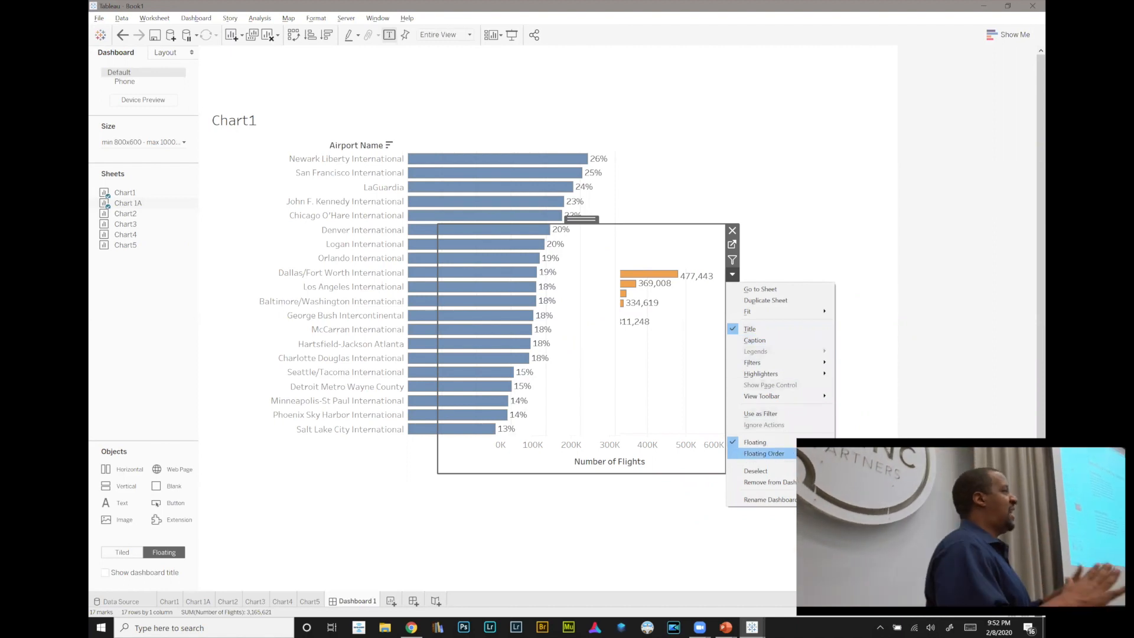
pyautogui.click(867, 455)
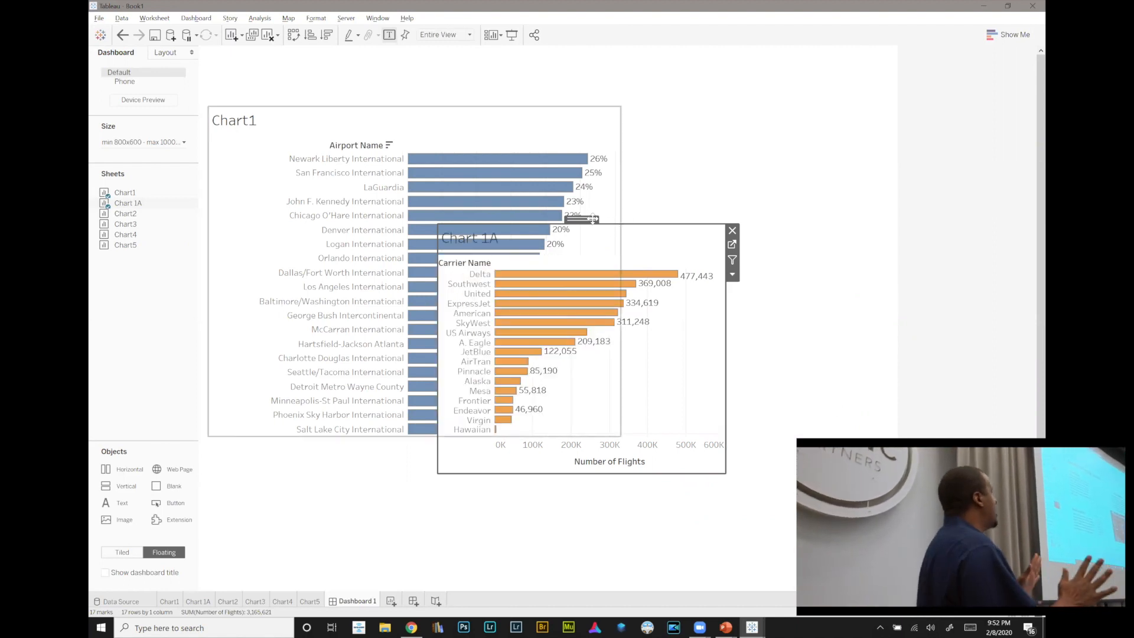
# - Shift the floating Chart 1A slightly down and to the right over Chart1, and deselect it
pyautogui.moveTo(582, 218); pyautogui.dragTo(617, 230)
pyautogui.moveTo(697, 274); pyautogui.dragTo(729, 303)
pyautogui.click(923, 232)
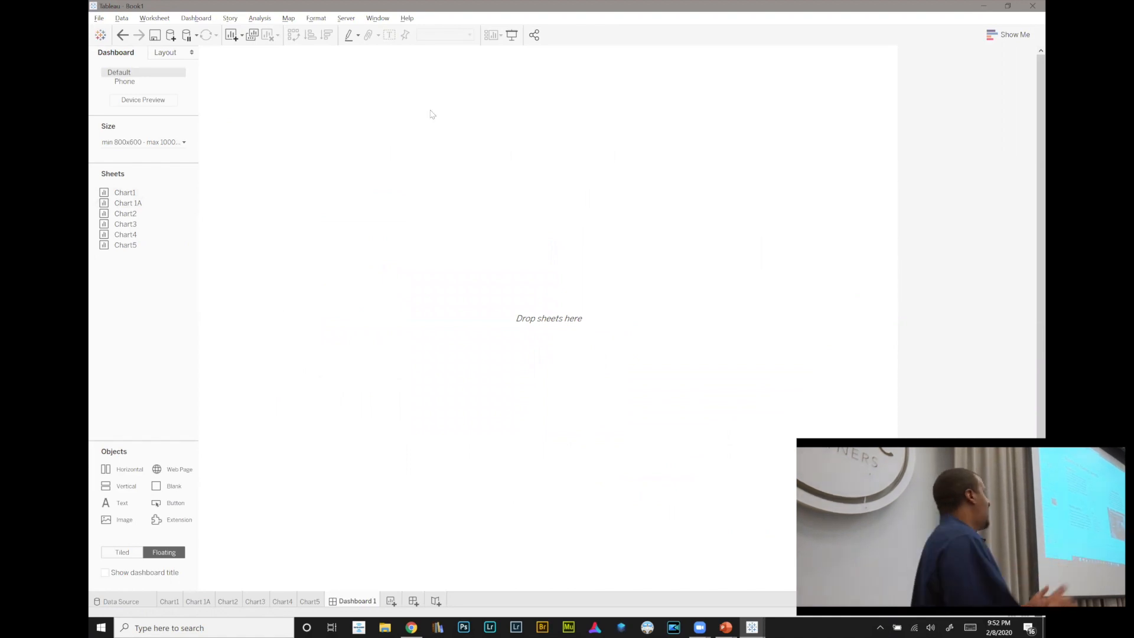
# - Change the empty dashboard's sizing from Range to a fixed size with the Desktop Browser (1000 x 800) preset
pyautogui.click(170, 142)
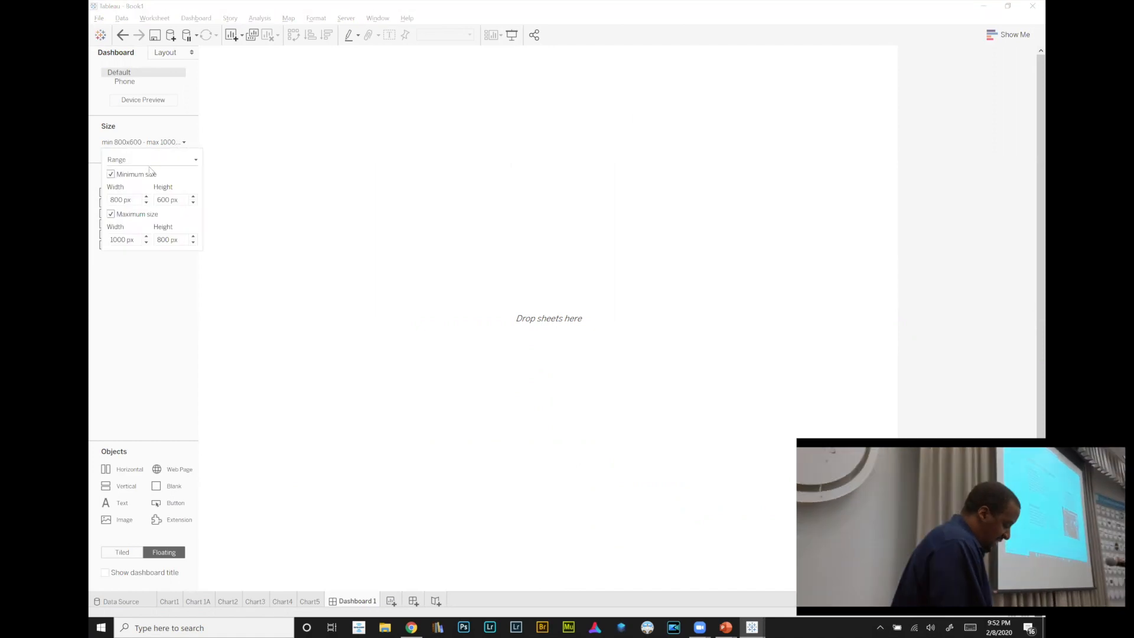
pyautogui.click(150, 160)
pyautogui.click(150, 168)
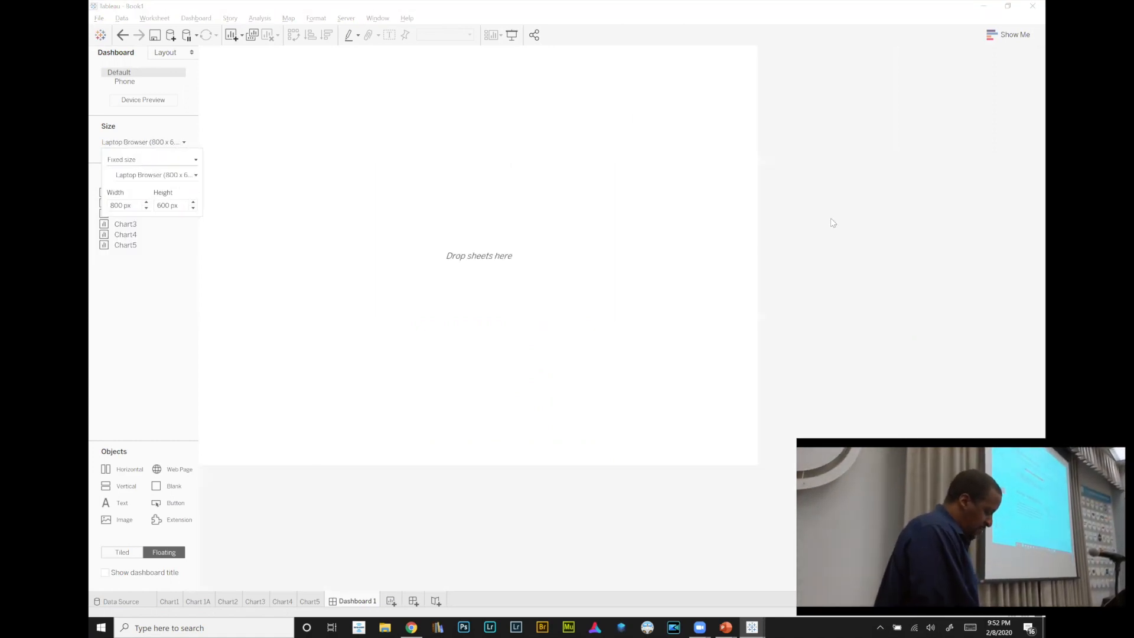
pyautogui.click(146, 176)
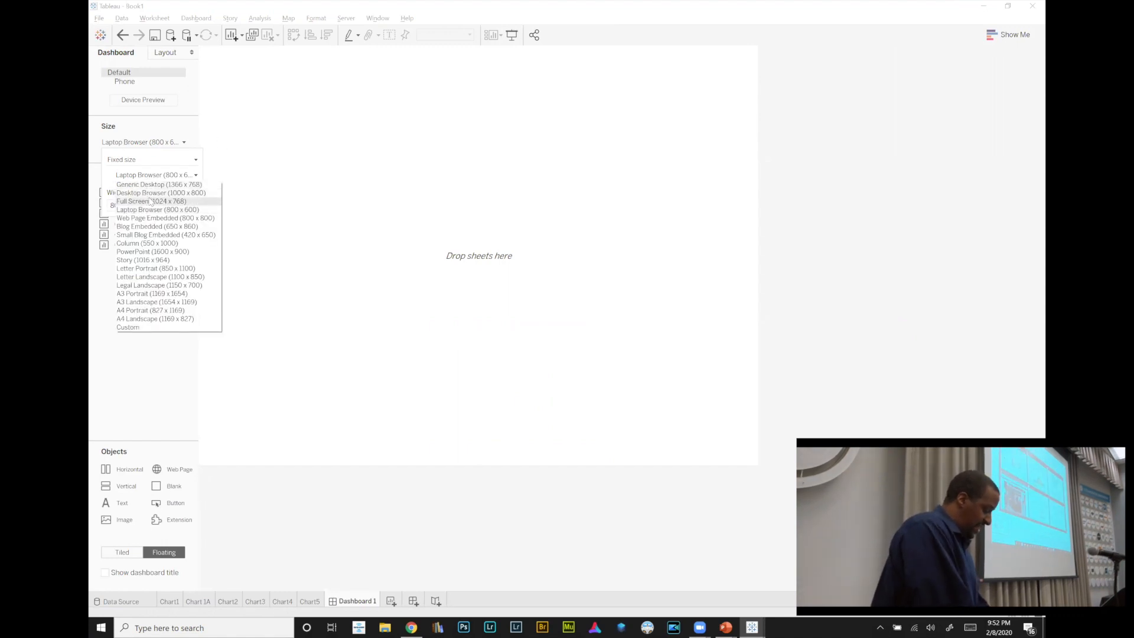
pyautogui.click(152, 193)
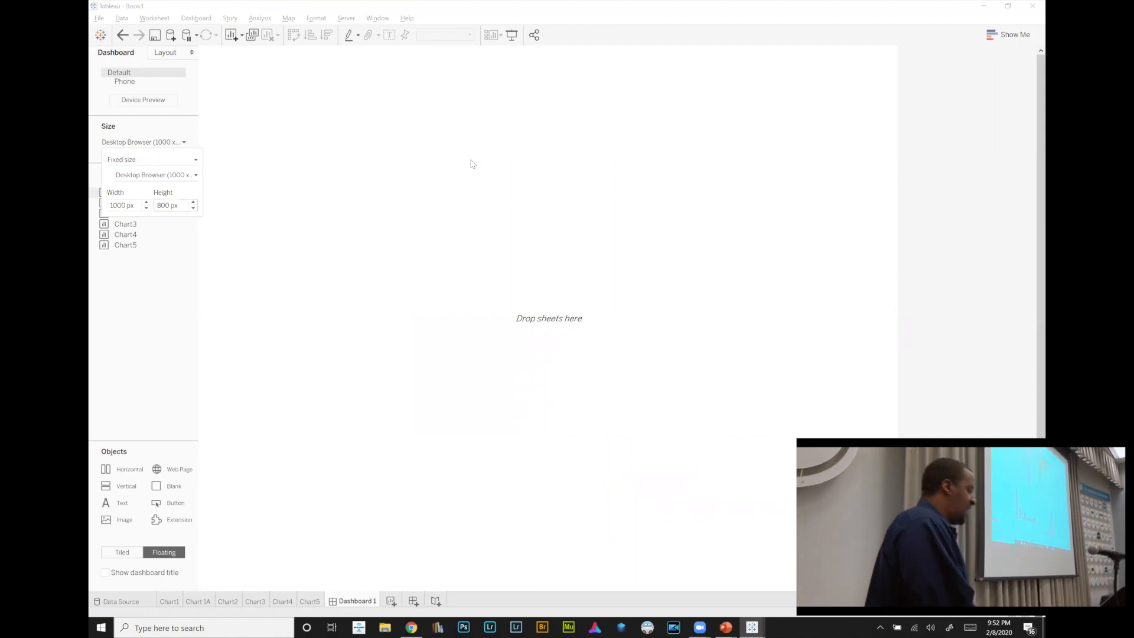
pyautogui.click(918, 155)
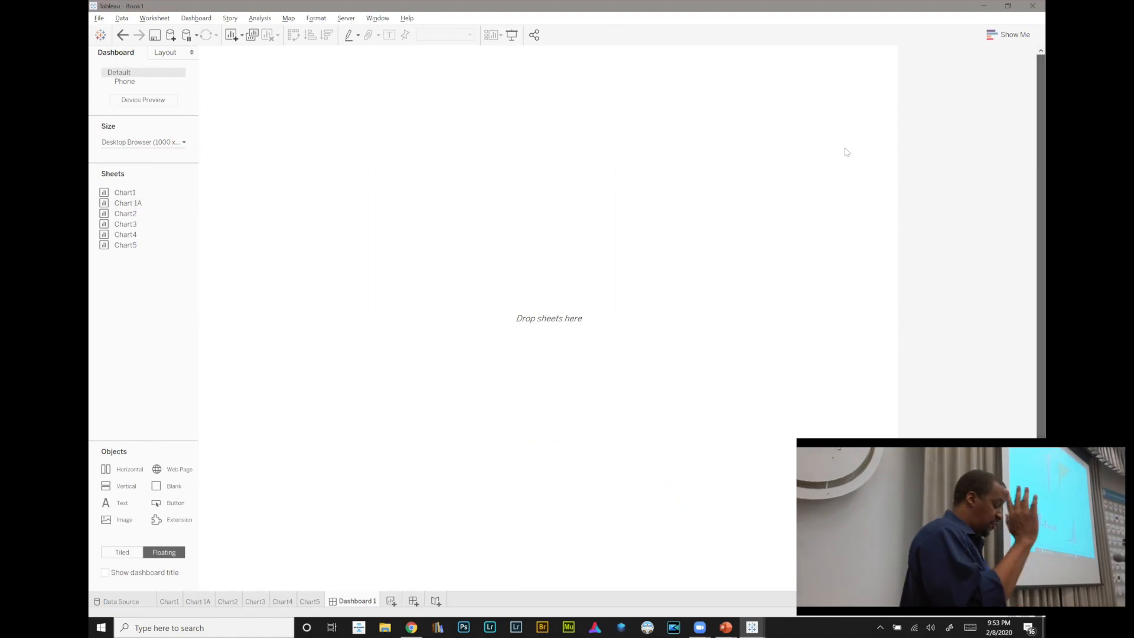
# - Set the dashboard's fixed height to 700 px and close the size options
pyautogui.click(143, 142)
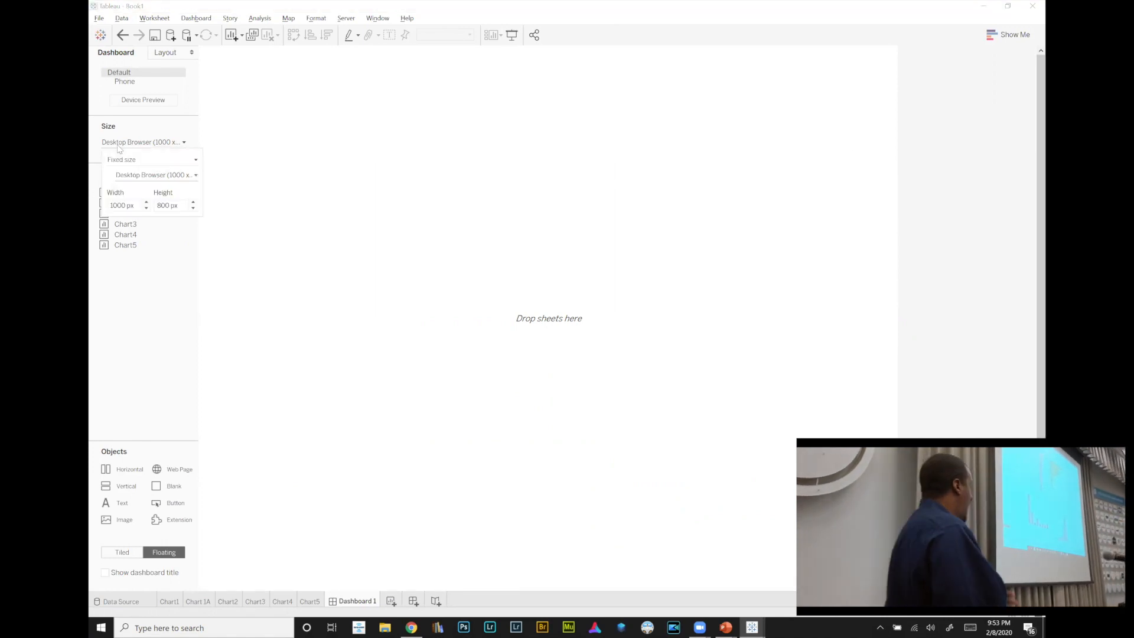
pyautogui.click(172, 206)
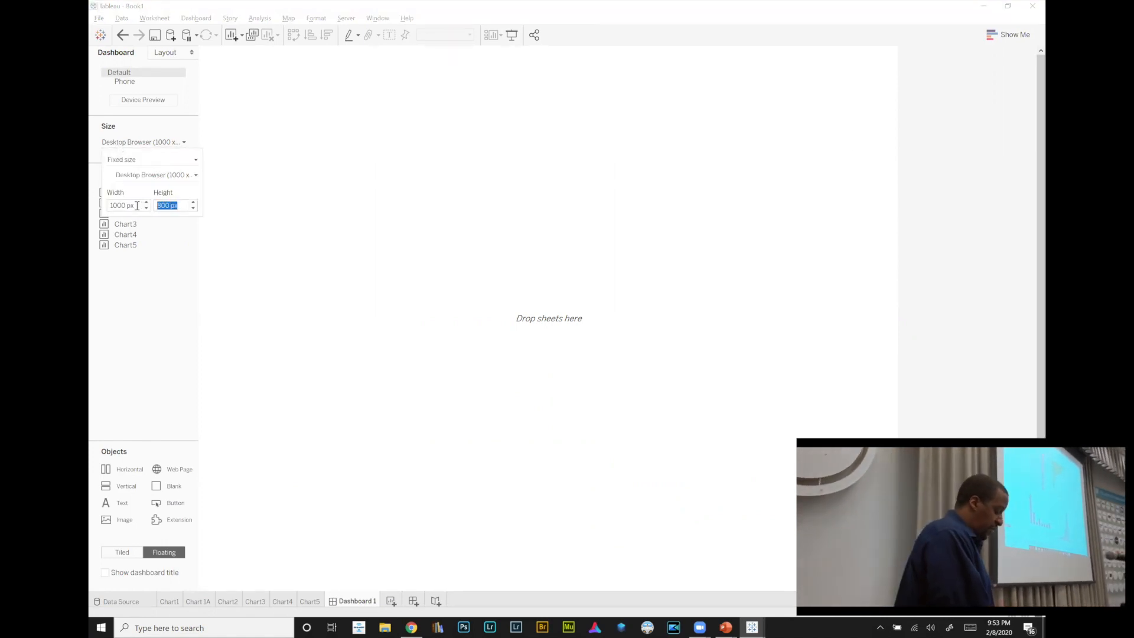
pyautogui.write('700')
pyautogui.press('Return')
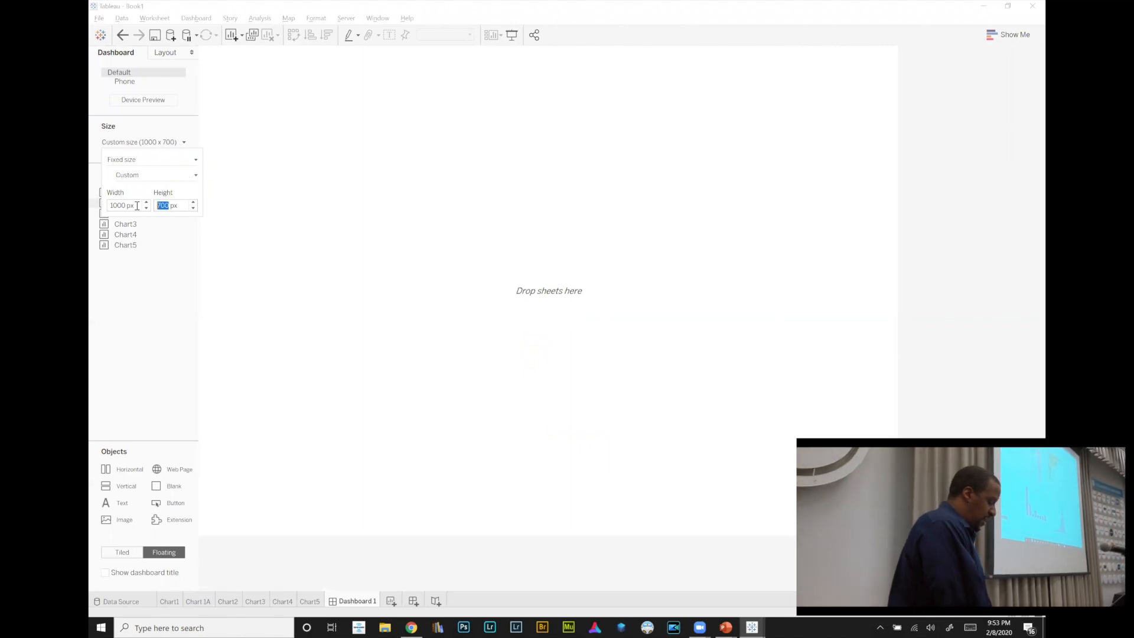
pyautogui.click(133, 474)
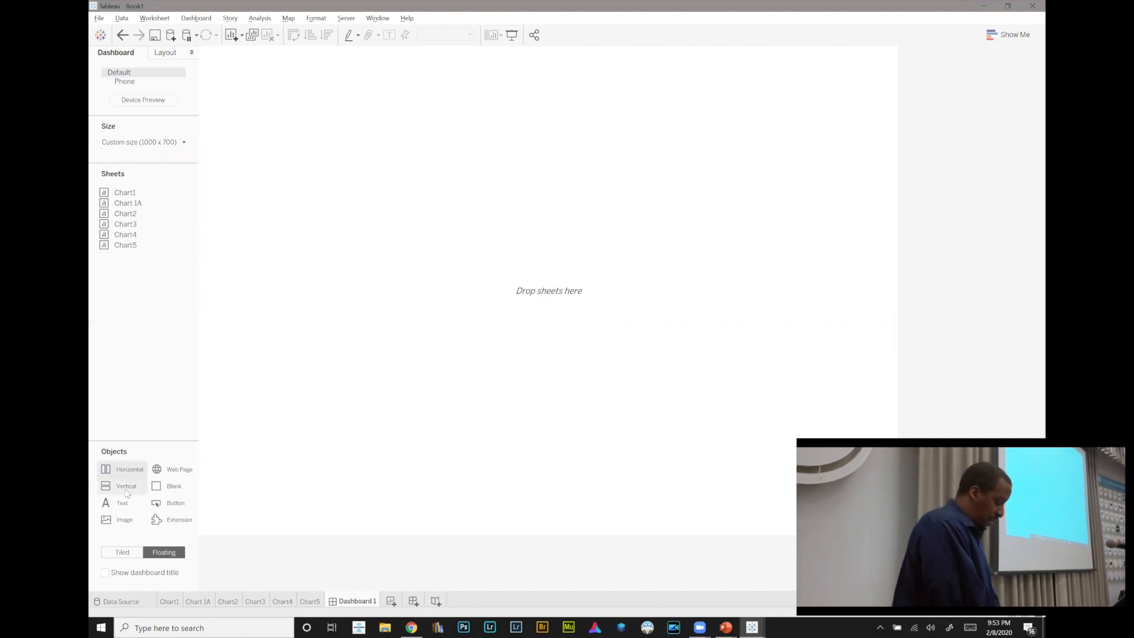
# - Set object placement to Tiled and widen the side pane to check the empty dashboard's layout properties
pyautogui.click(125, 553)
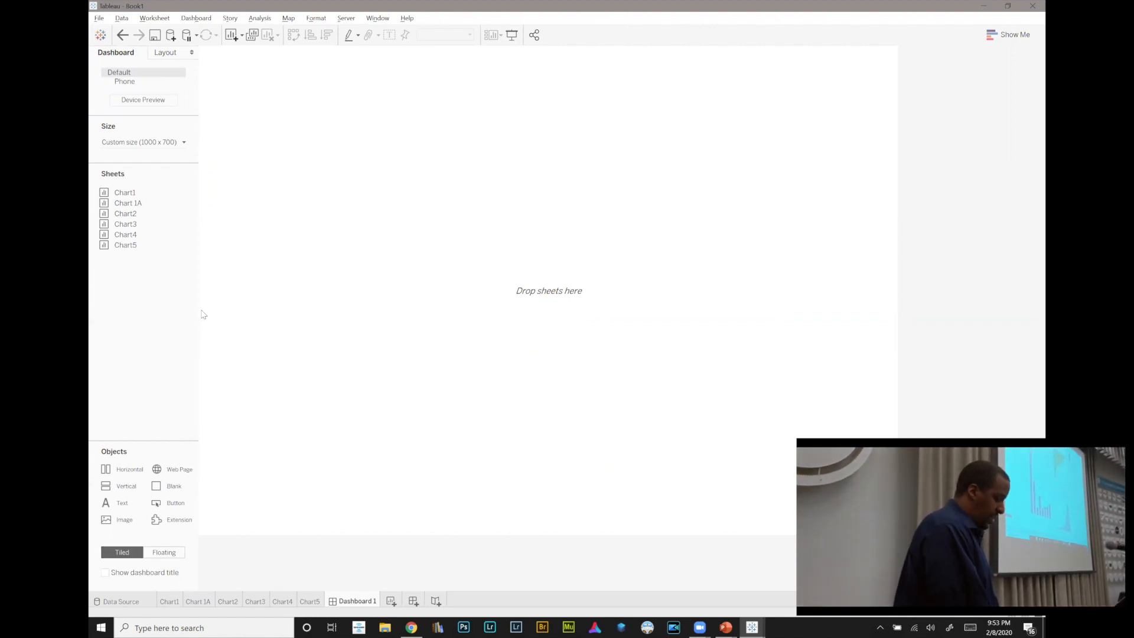
pyautogui.moveTo(199, 308); pyautogui.dragTo(220, 289)
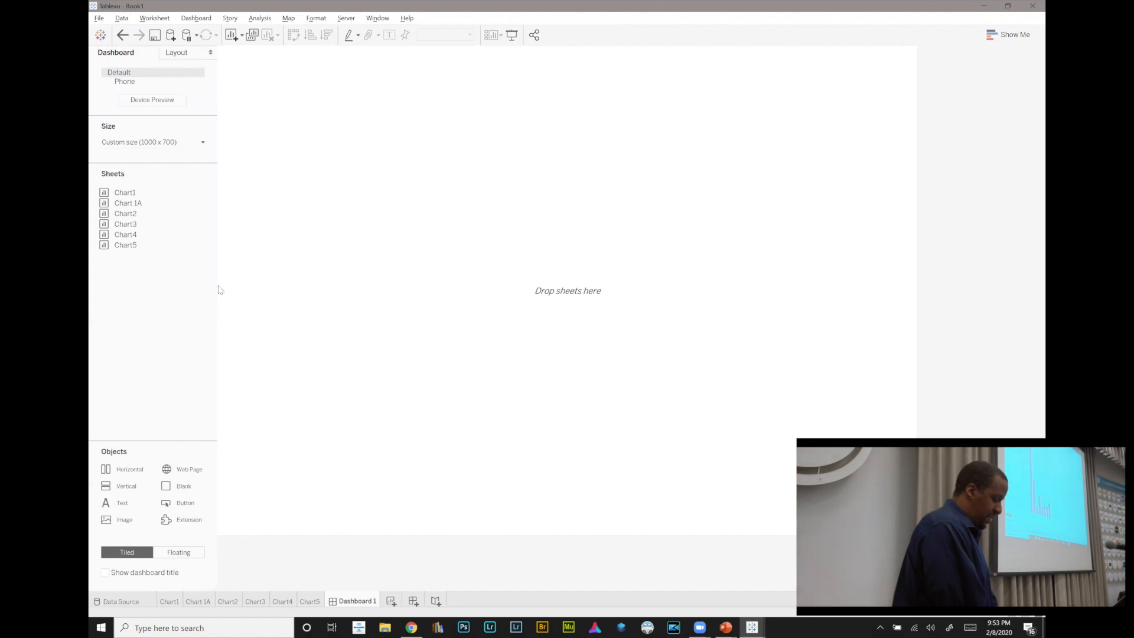
pyautogui.click(188, 55)
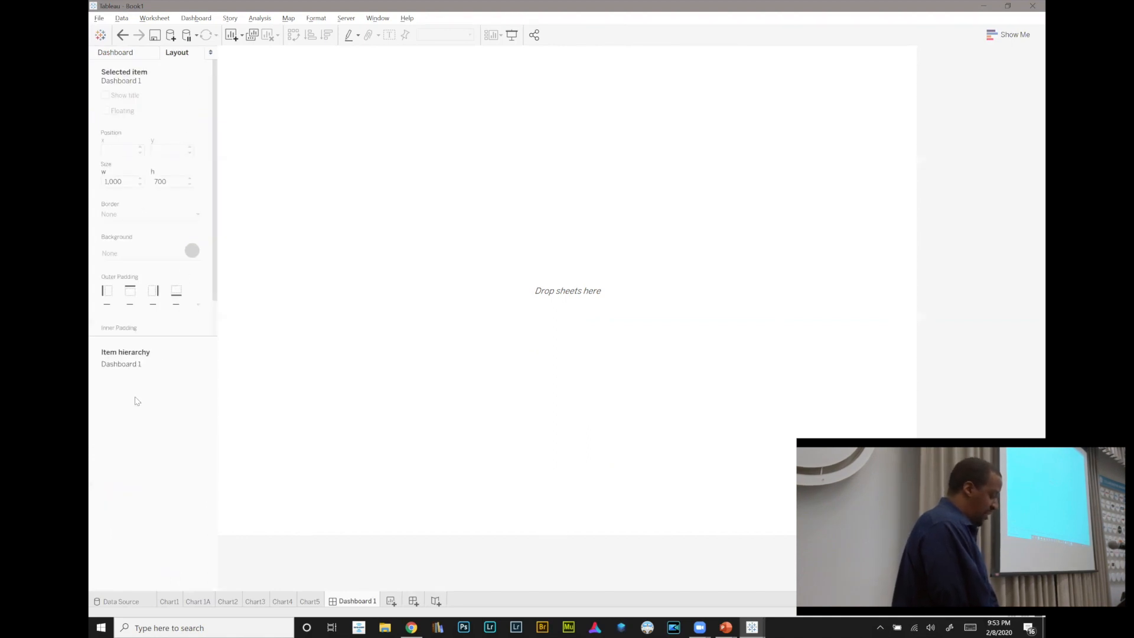
pyautogui.click(119, 56)
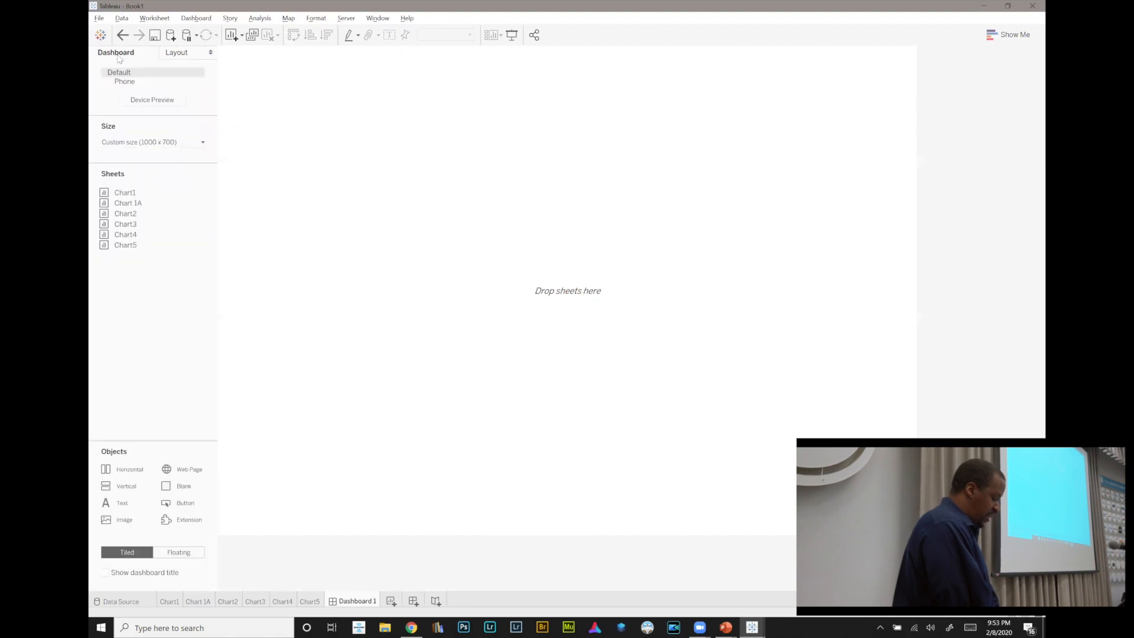
# - Add Chart 1A to the empty dashboard and inspect the layout properties of the Tiled container and the chart inside it
pyautogui.doubleClick(129, 204)
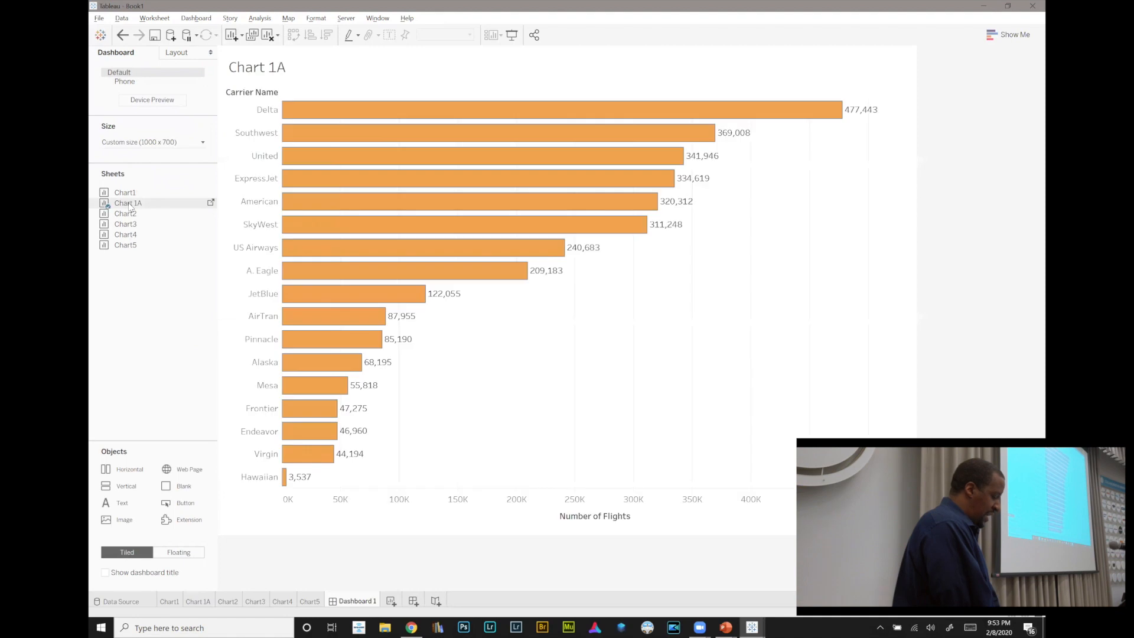
pyautogui.click(176, 54)
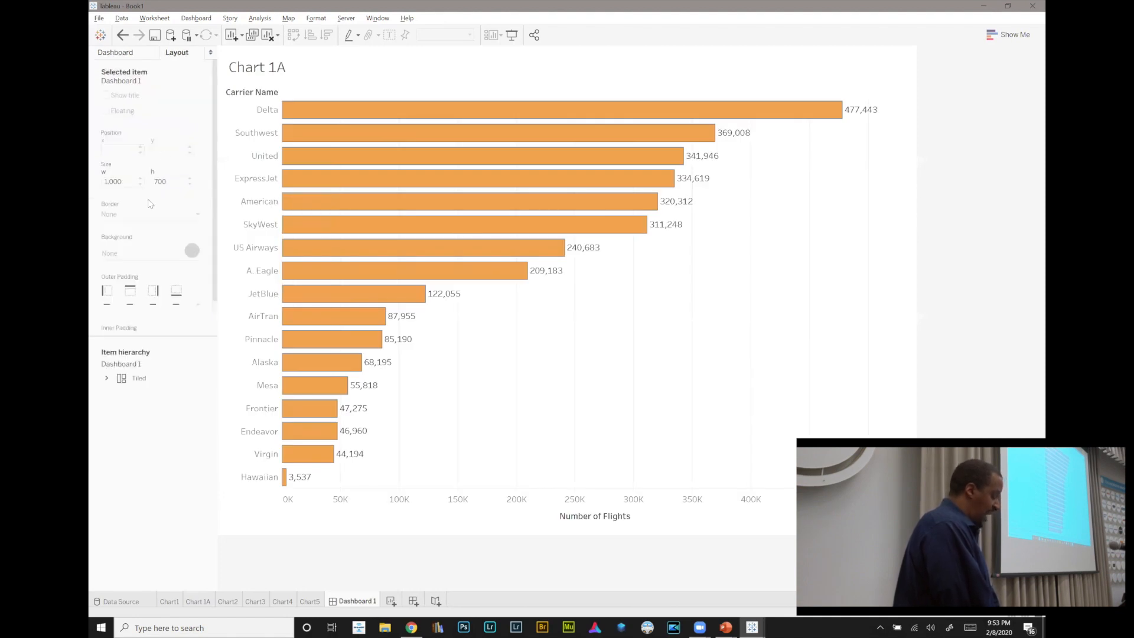
pyautogui.click(106, 378)
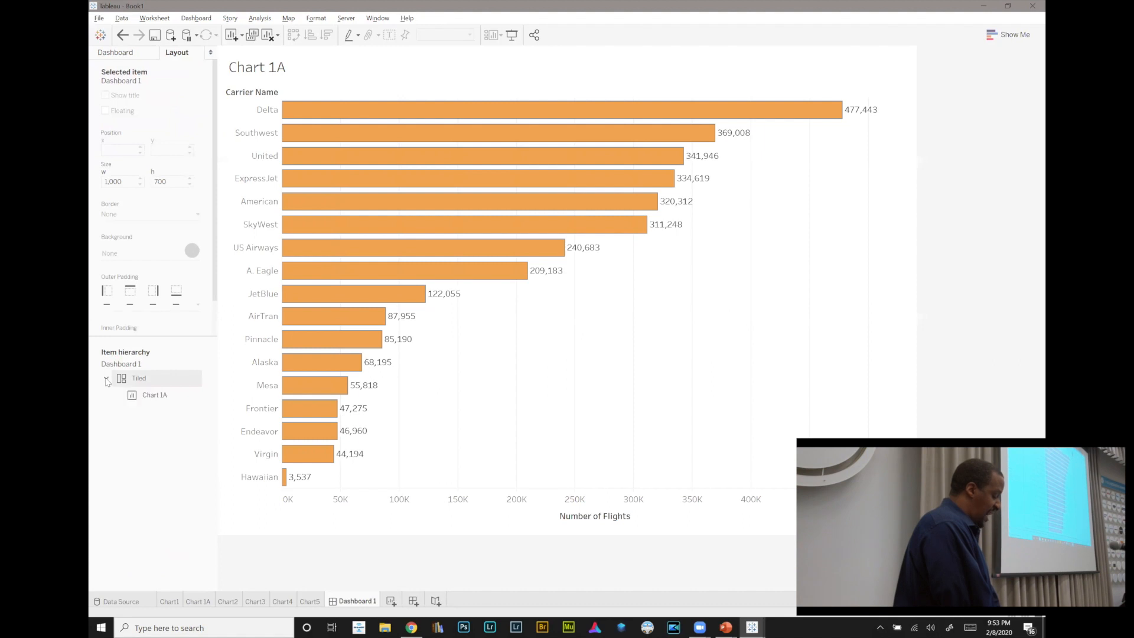
pyautogui.click(148, 381)
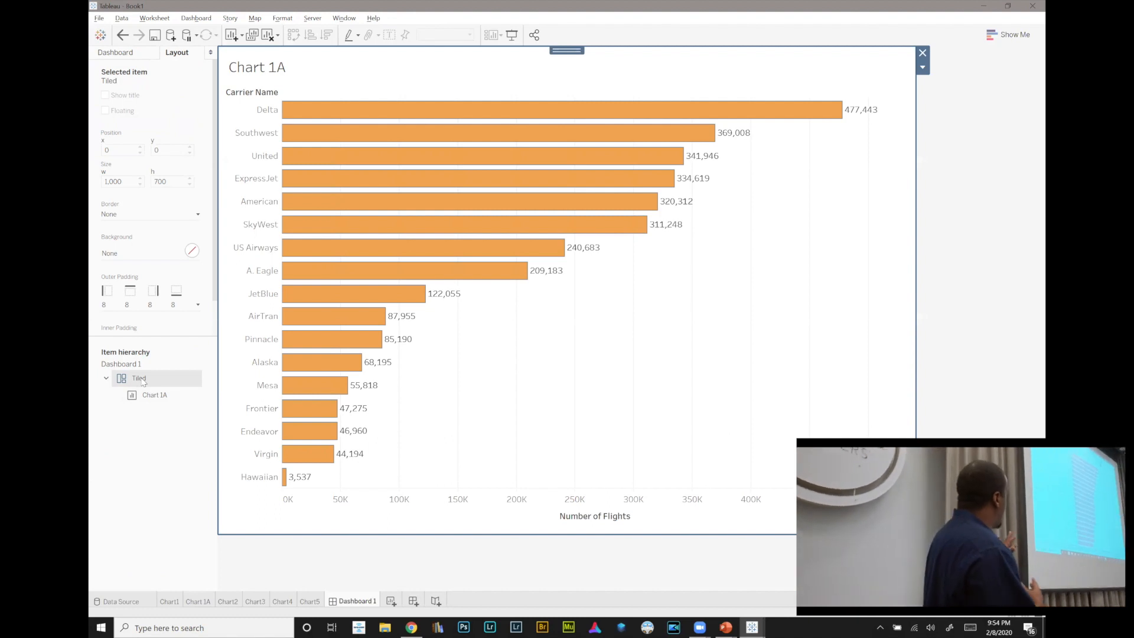
pyautogui.click(151, 397)
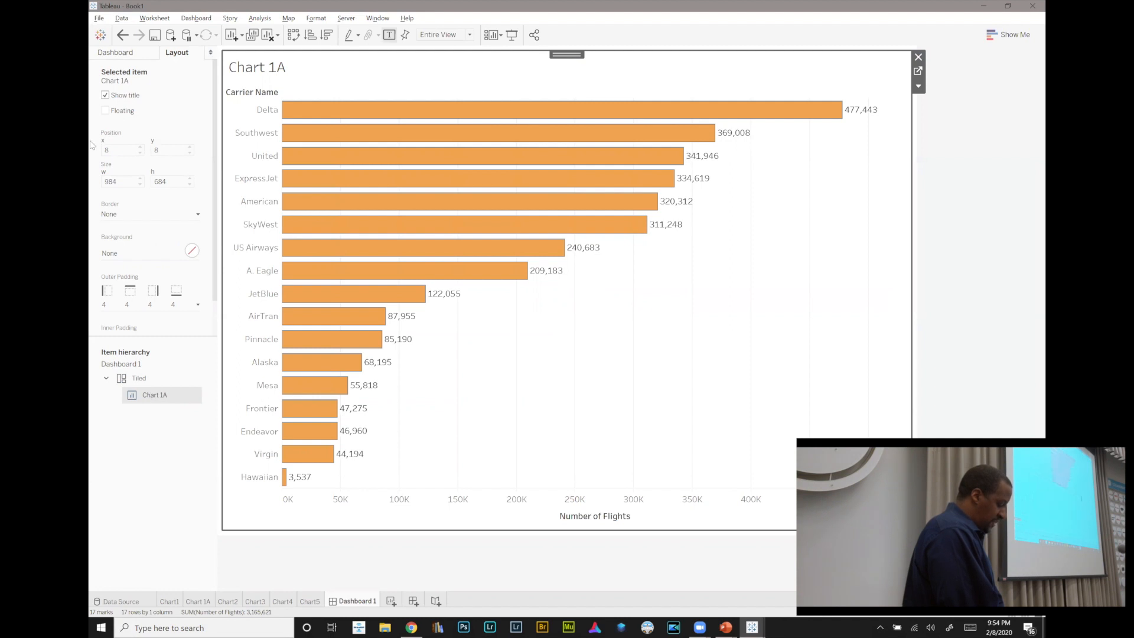
# - Add a Blank object to the right of Chart 1A and compare both items and their Tiled container in the item hierarchy
pyautogui.click(118, 53)
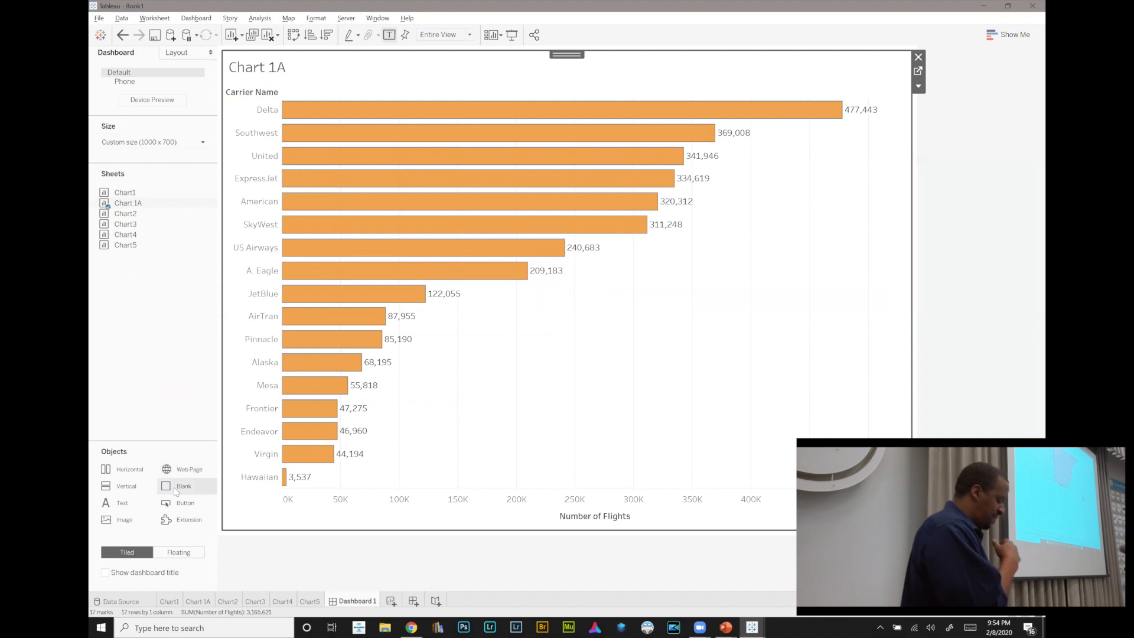
pyautogui.moveTo(176, 491); pyautogui.dragTo(757, 334)
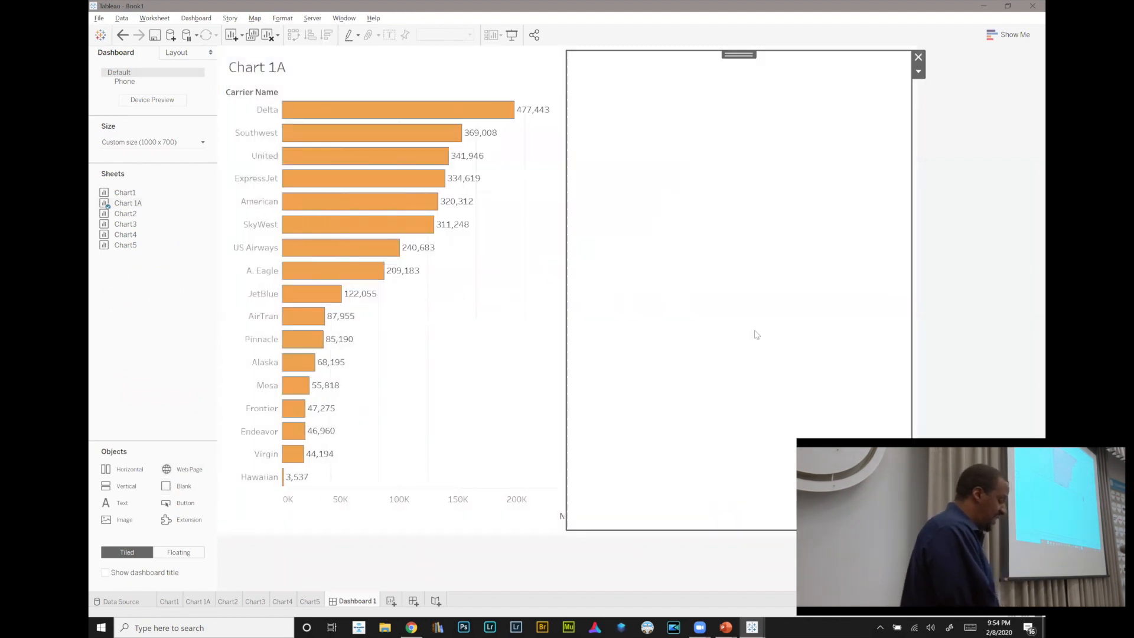
pyautogui.click(175, 55)
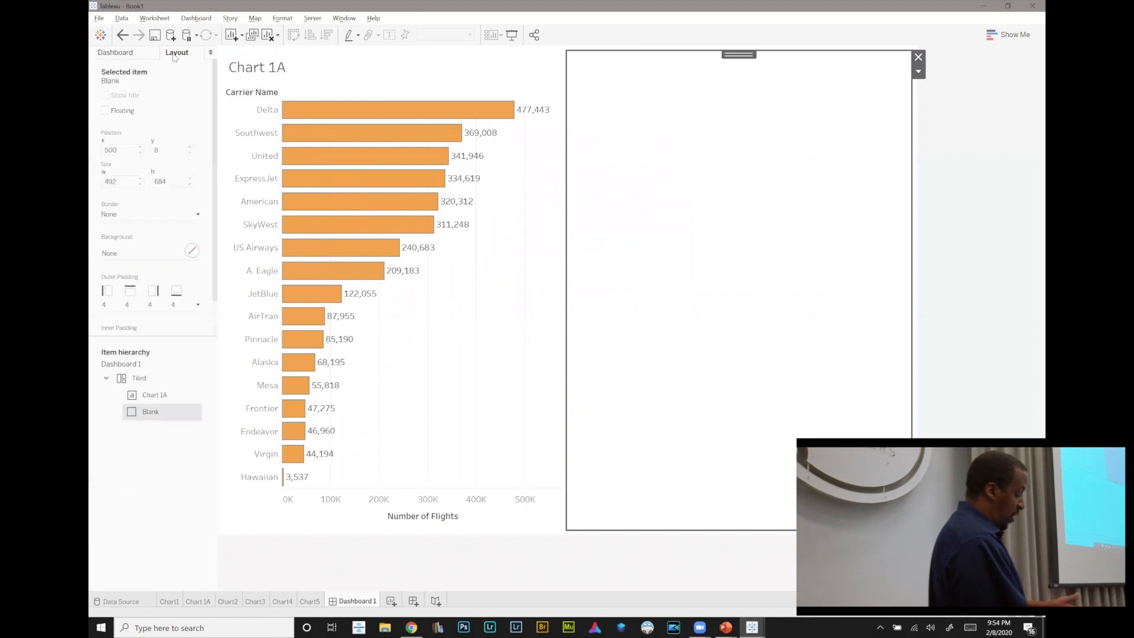
pyautogui.click(150, 395)
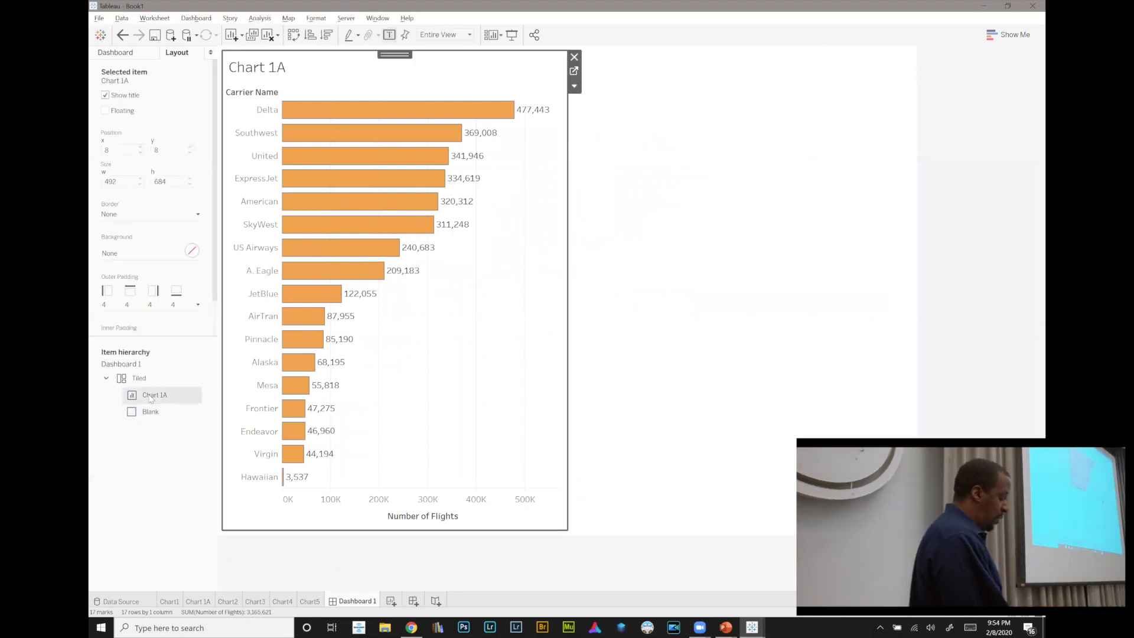
pyautogui.click(153, 412)
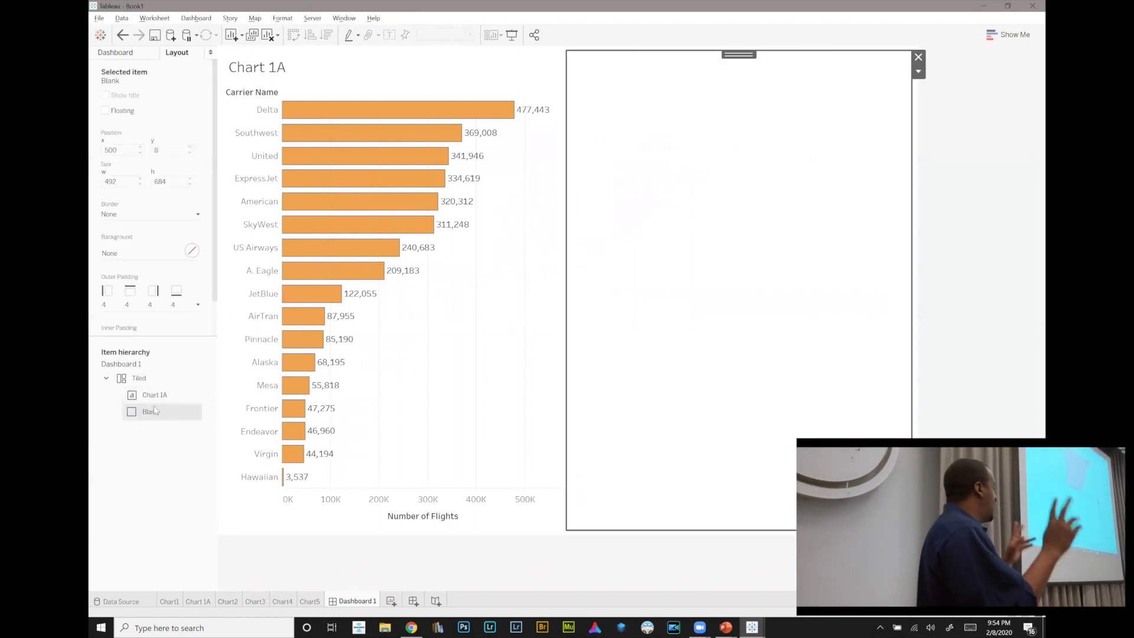
pyautogui.click(155, 397)
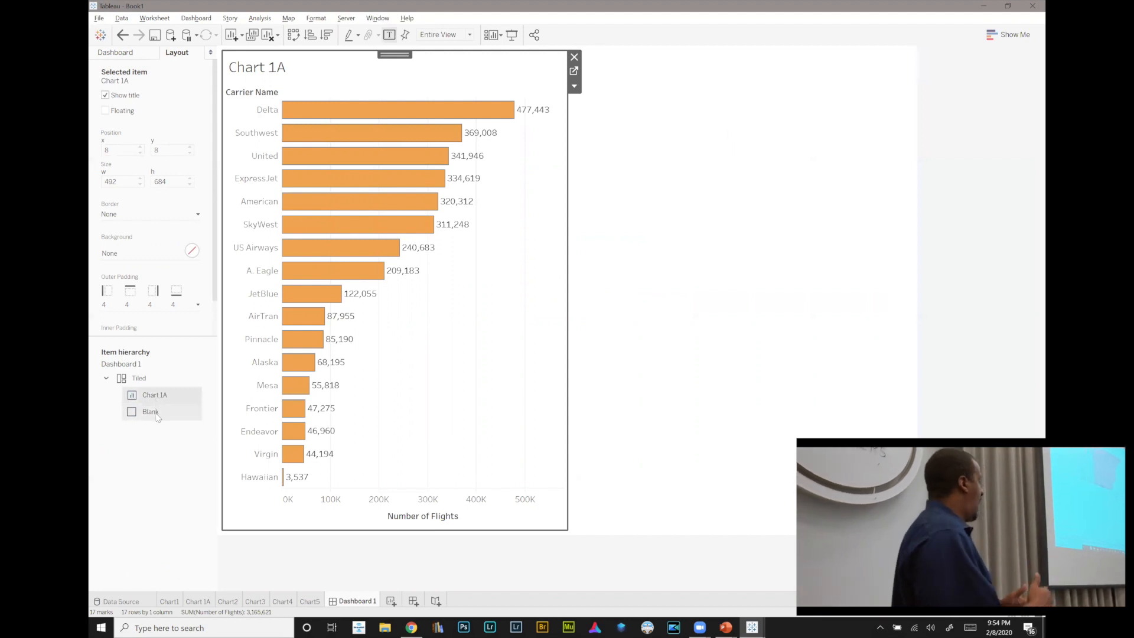
pyautogui.click(156, 413)
pyautogui.click(154, 382)
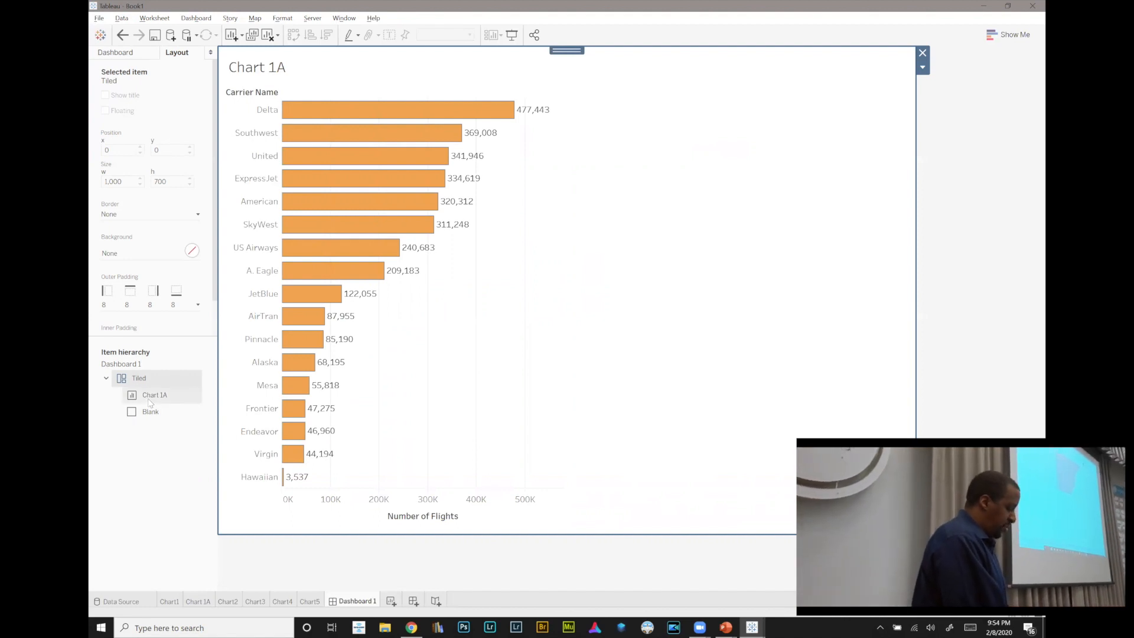
# - Remove the Blank object and Chart 1A from the dashboard
pyautogui.click(735, 183)
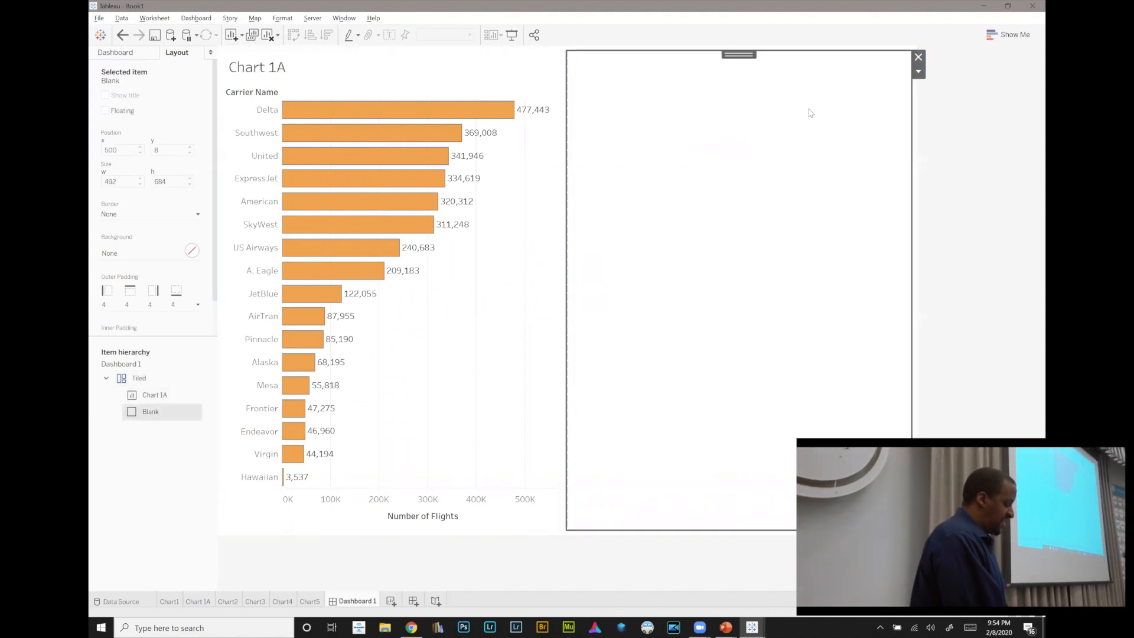
pyautogui.click(918, 57)
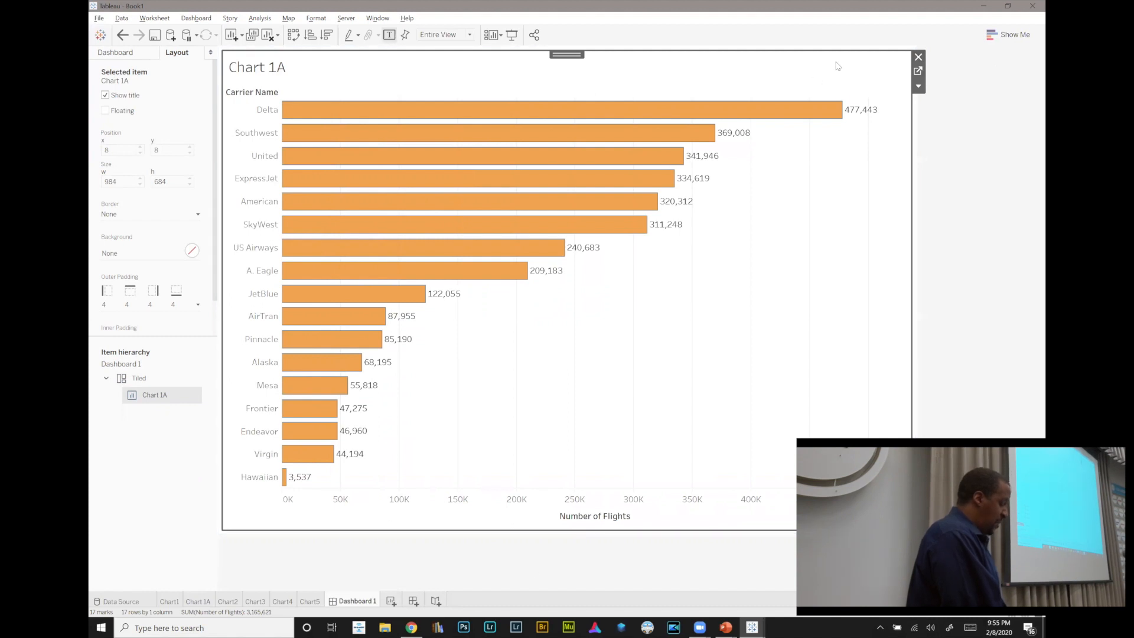
pyautogui.click(917, 57)
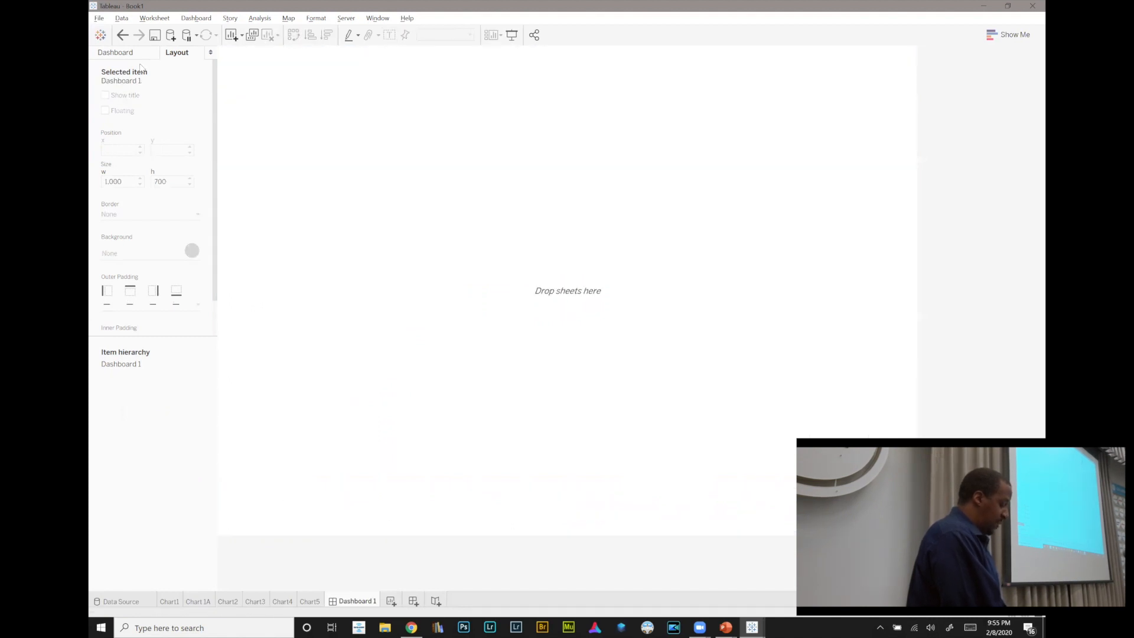
# - Place a Horizontal container across the empty dashboard and give it a pale grey-green background colour
pyautogui.click(127, 53)
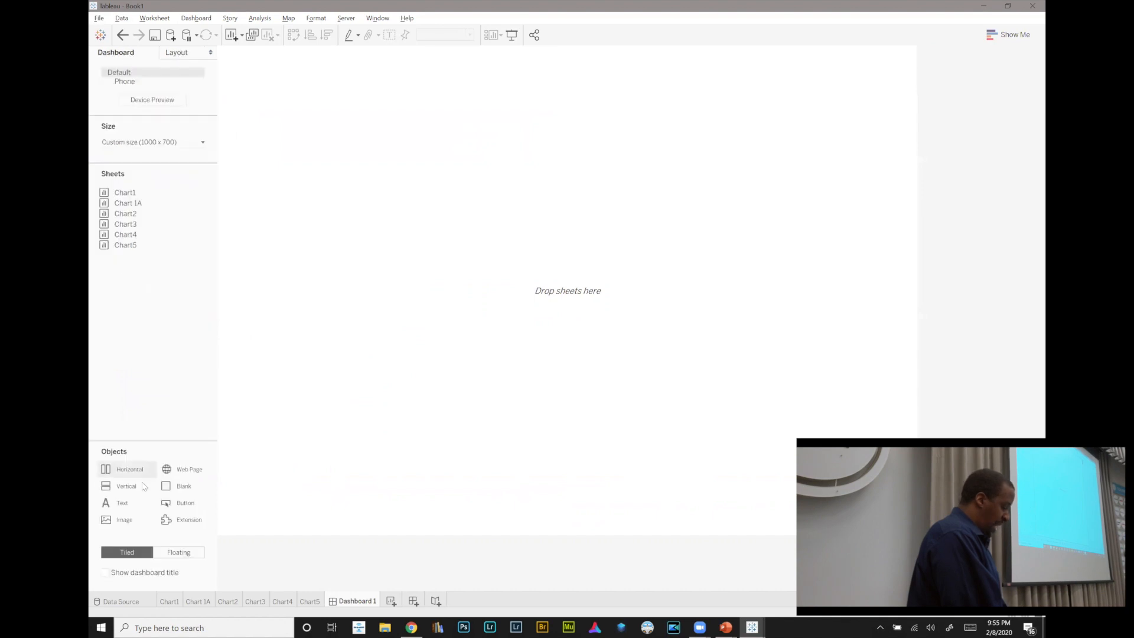
pyautogui.moveTo(131, 471); pyautogui.dragTo(438, 270)
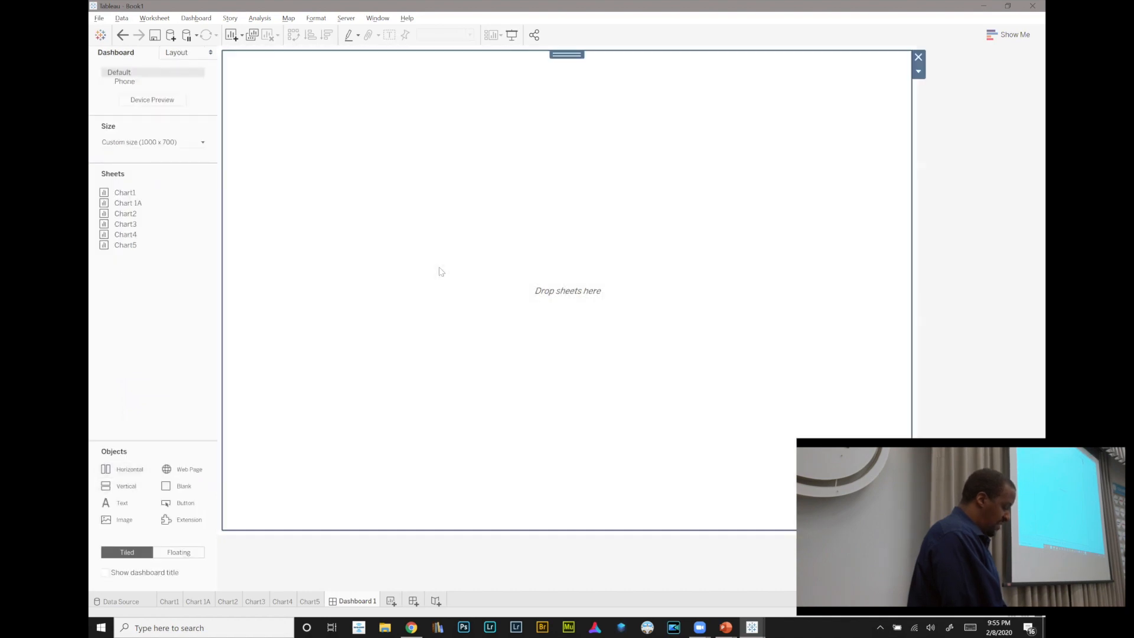
pyautogui.click(188, 55)
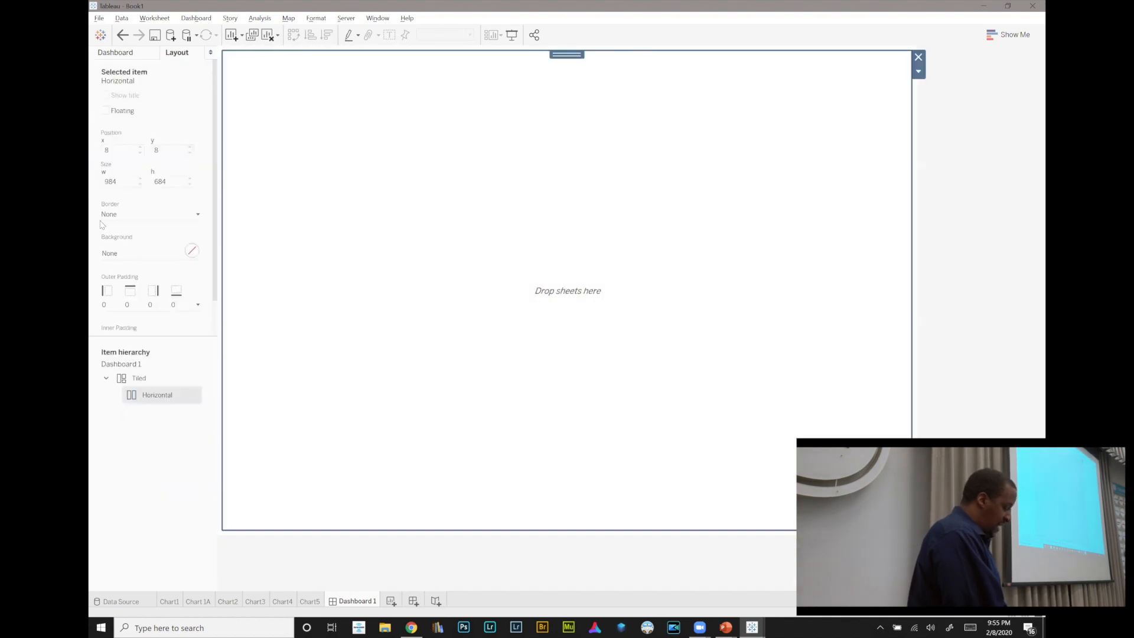
pyautogui.click(117, 253)
pyautogui.click(142, 313)
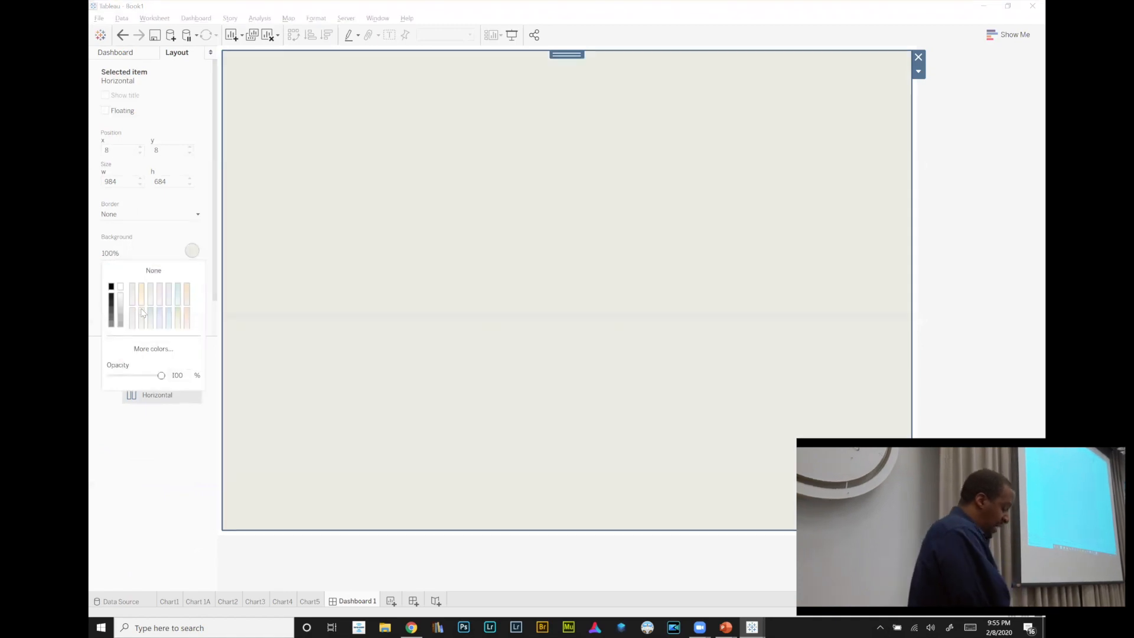
pyautogui.click(132, 54)
pyautogui.click(177, 52)
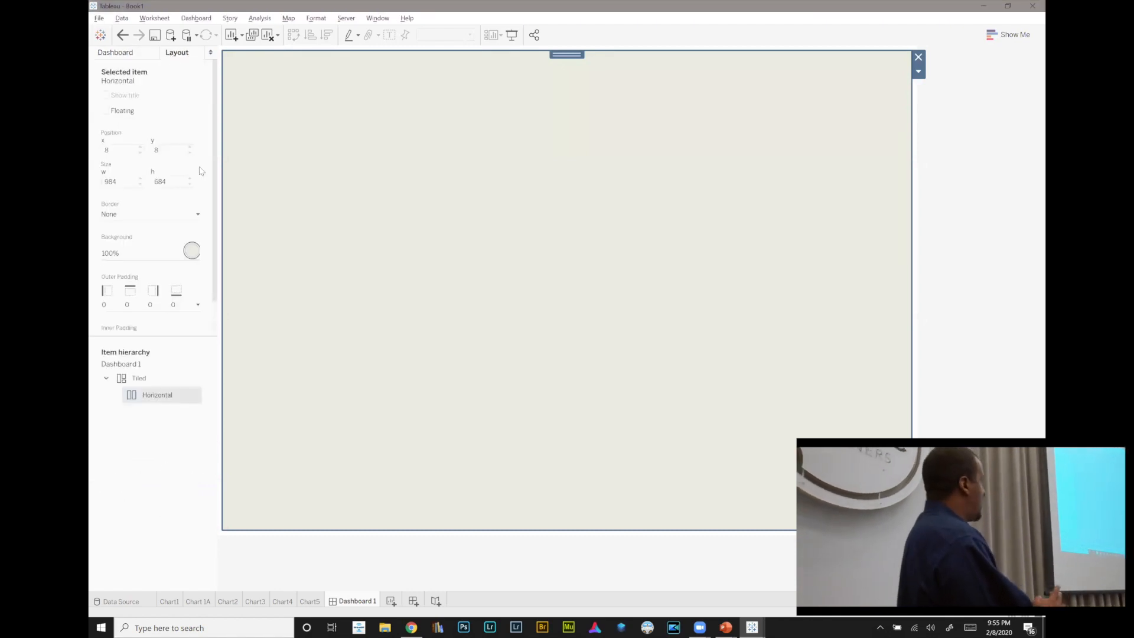
# - Compare the position, size and padding of the Tiled container with those of the Horizontal container nested inside it
pyautogui.click(143, 382)
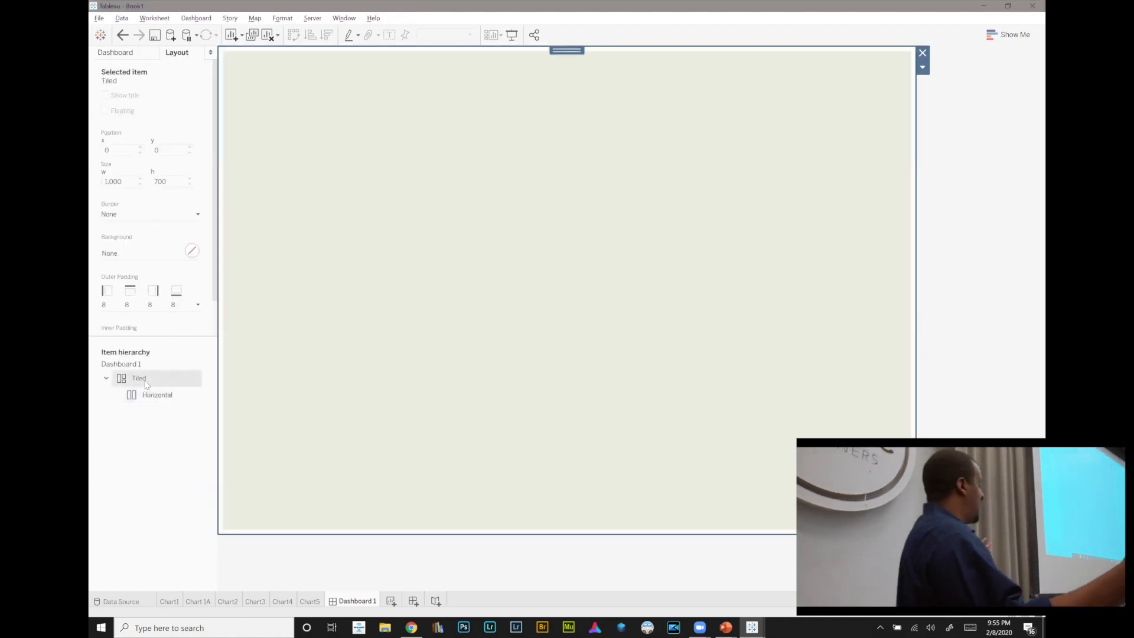
pyautogui.click(162, 398)
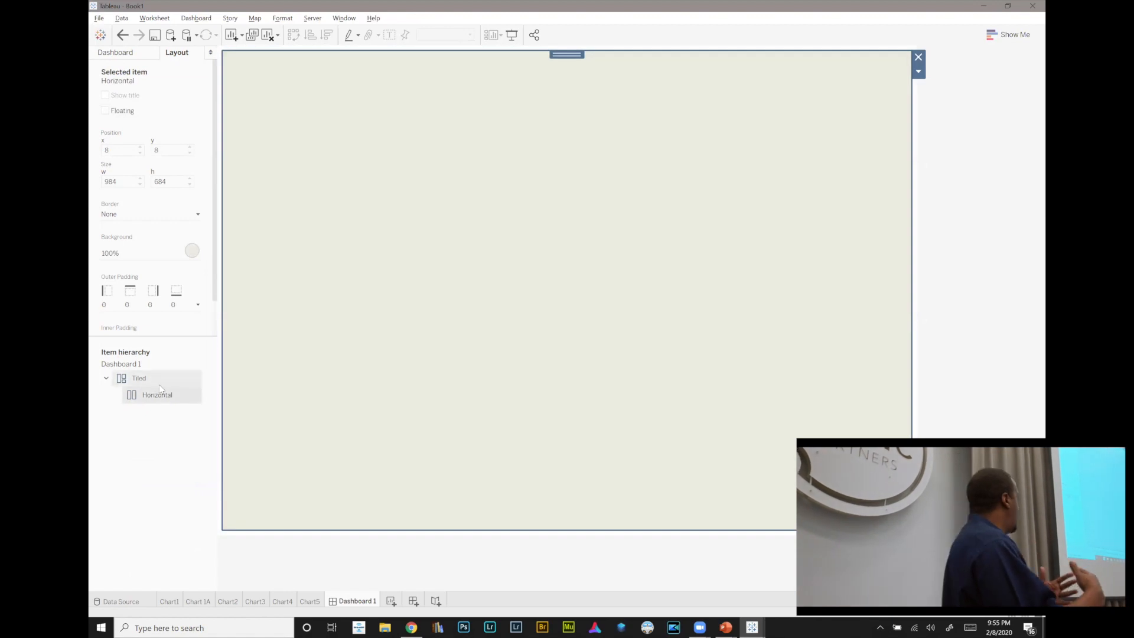
pyautogui.click(159, 381)
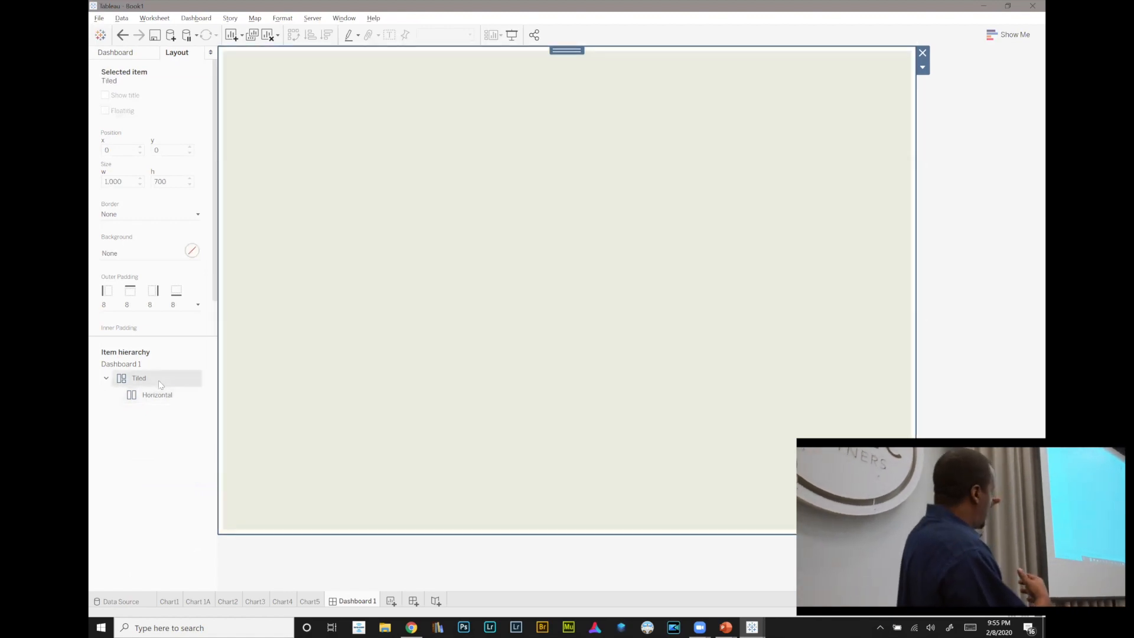
pyautogui.click(158, 395)
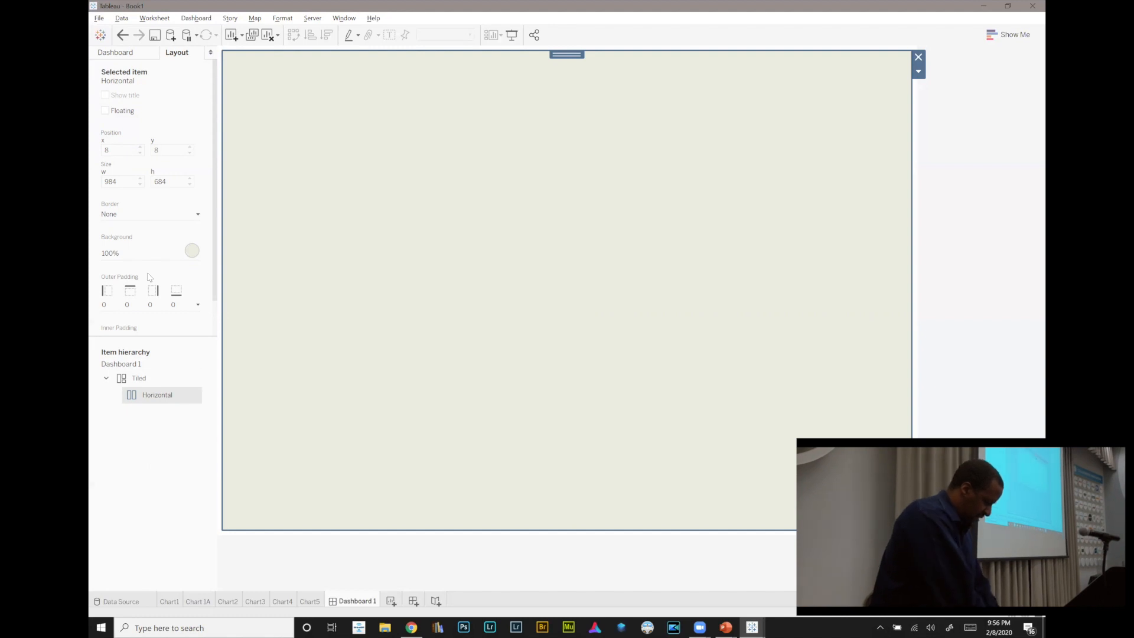
# - Add a Text object reading "This is a text box" inside the Horizontal container
pyautogui.click(129, 57)
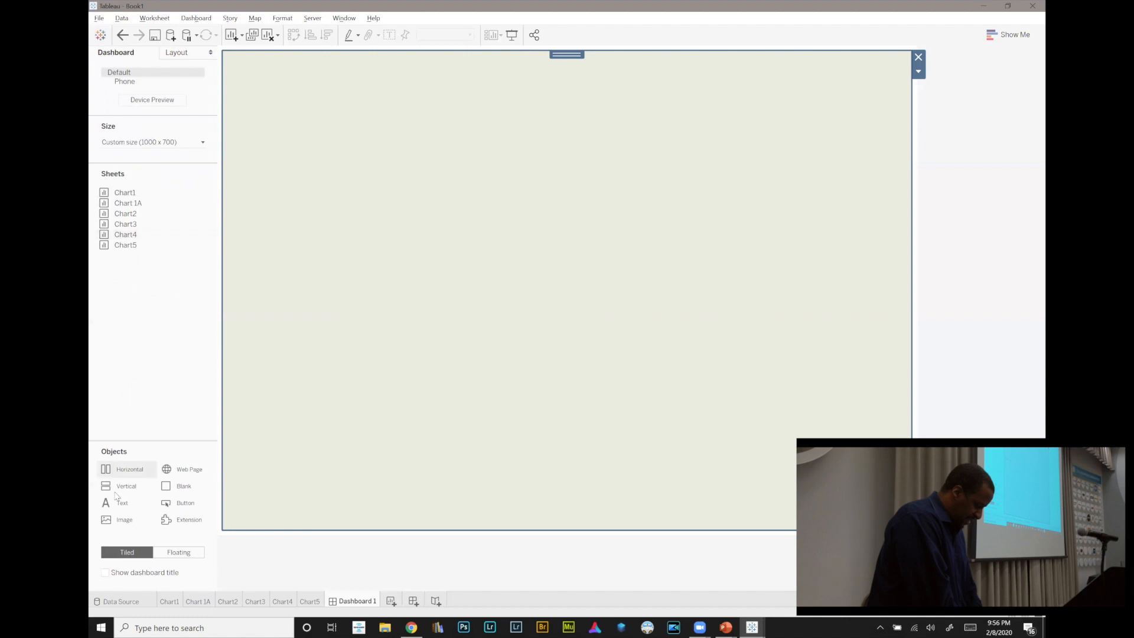
pyautogui.moveTo(130, 510); pyautogui.dragTo(321, 345)
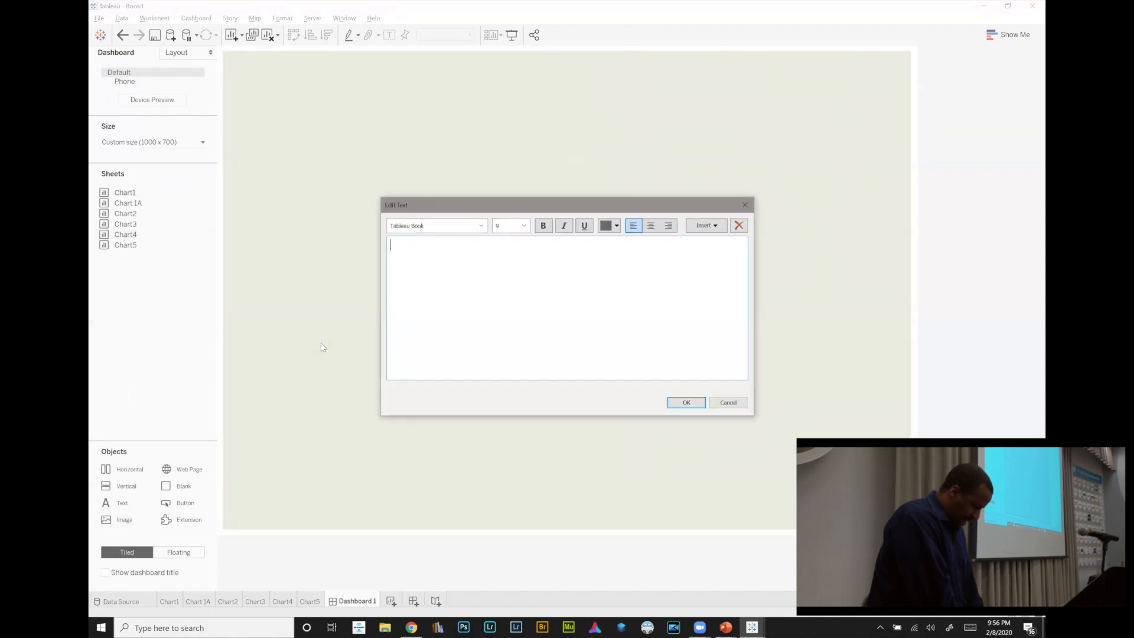
pyautogui.write('This is')
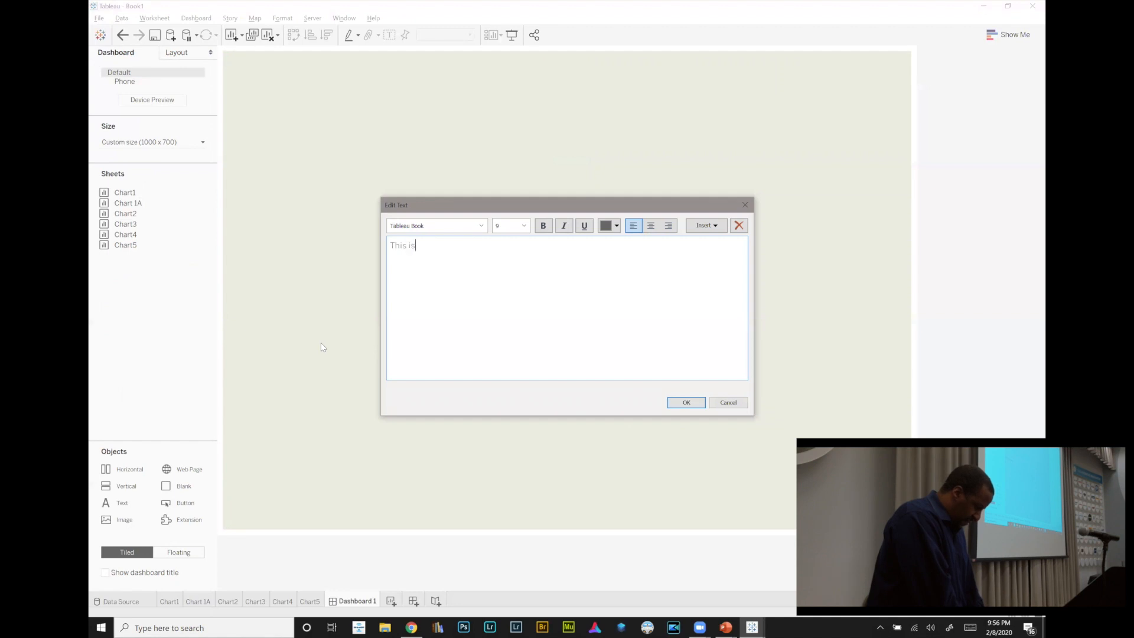
pyautogui.write(' a text b')
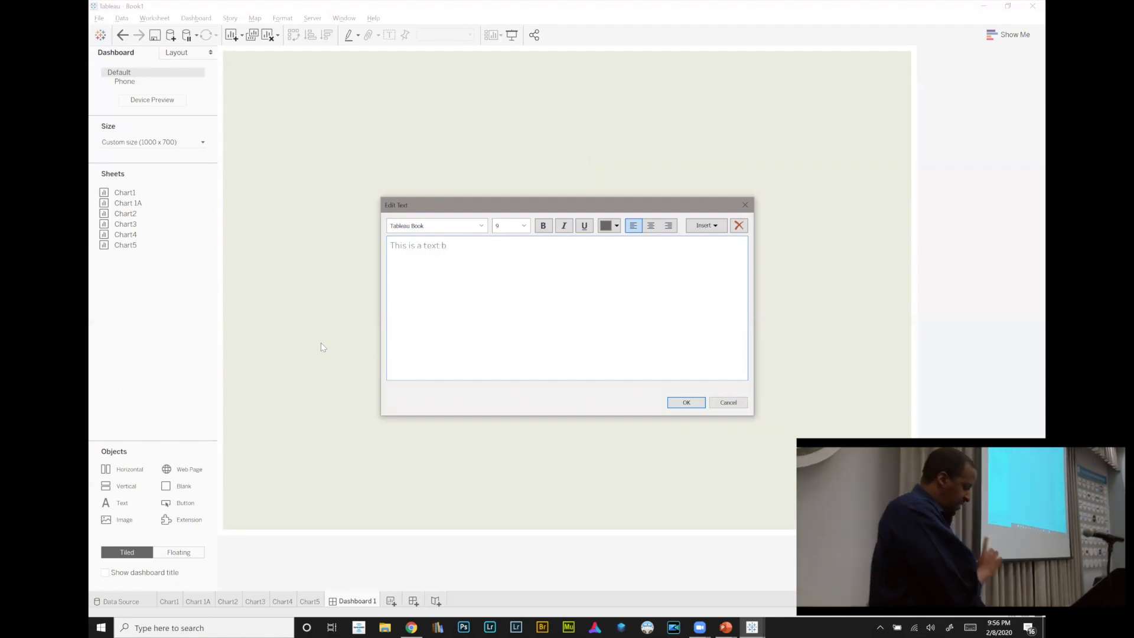
pyautogui.write('ox')
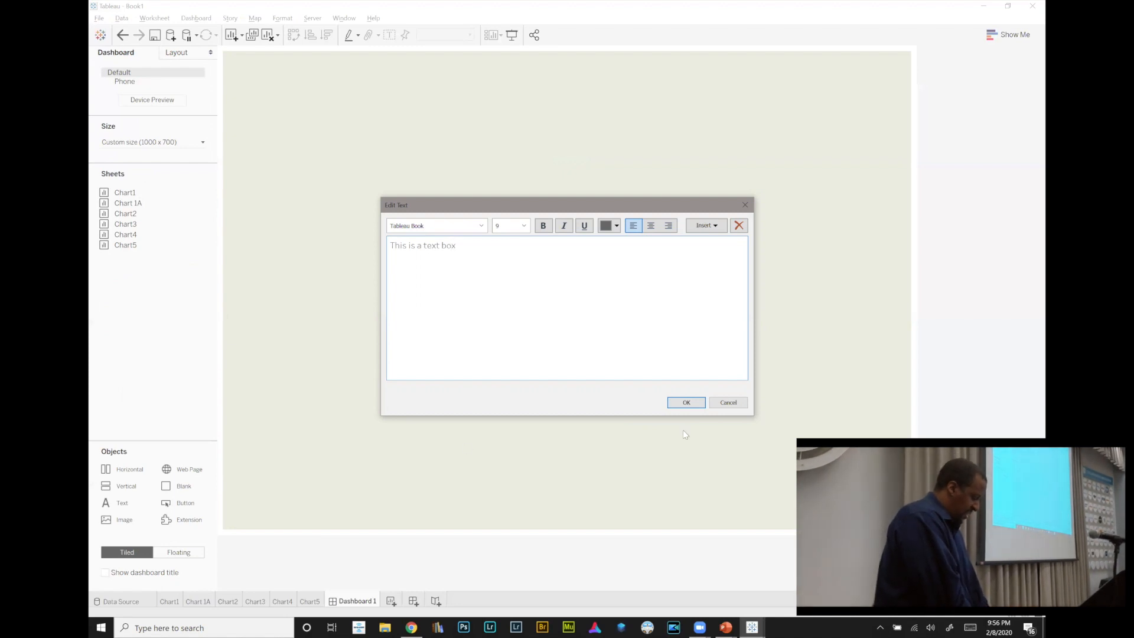
pyautogui.click(685, 403)
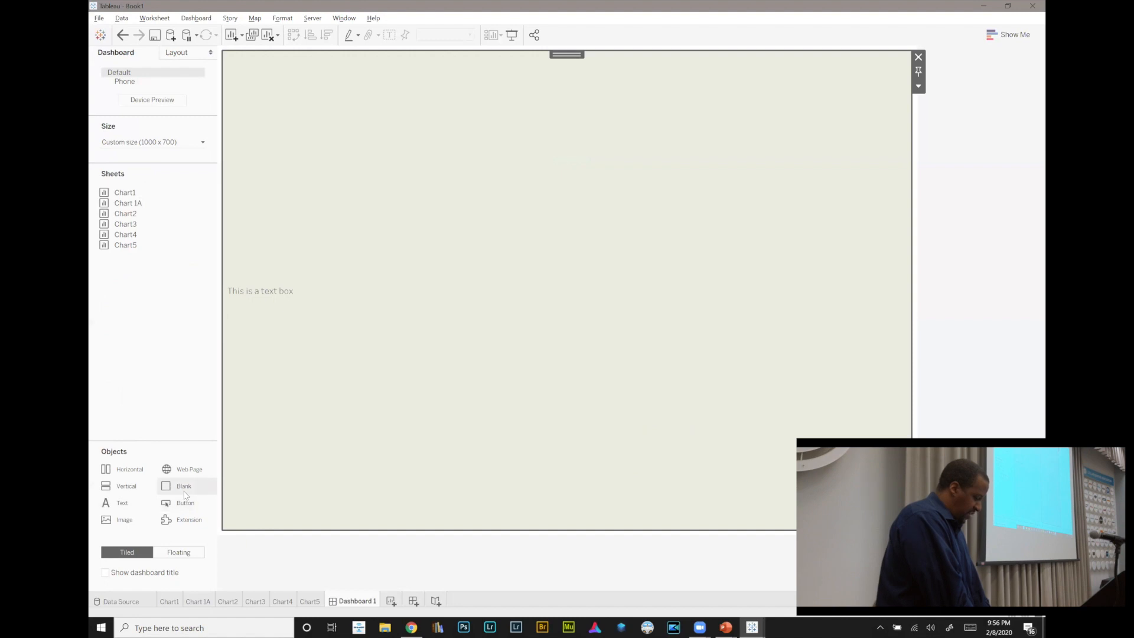
# - Add a Blank object to the right of the text box in the Horizontal container and compare the two items' layout properties
pyautogui.moveTo(181, 492); pyautogui.dragTo(728, 310)
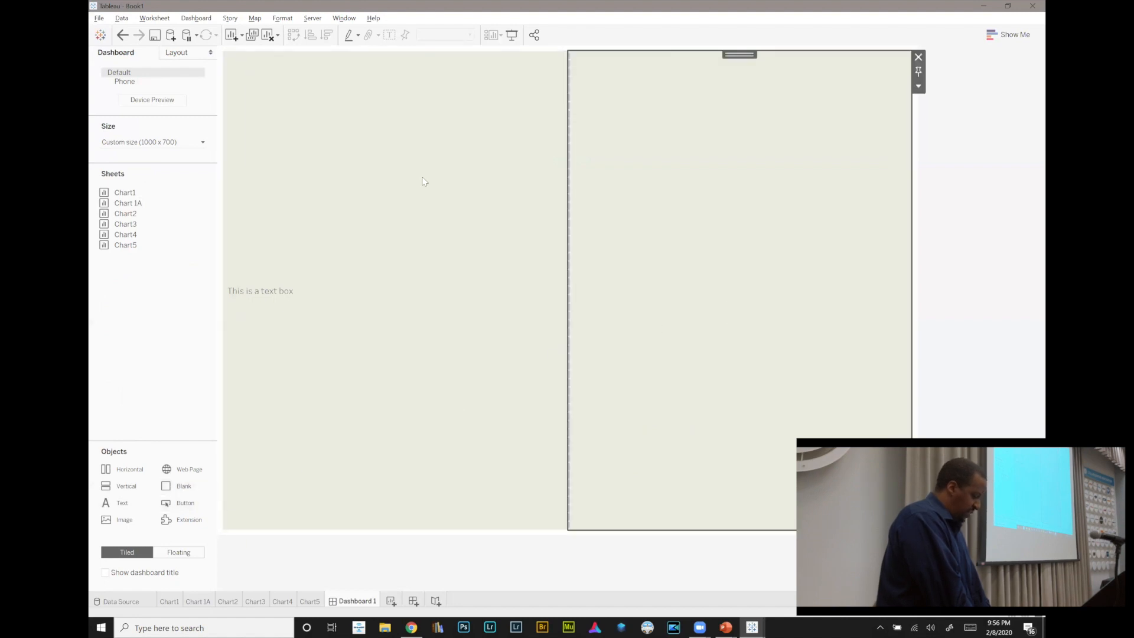
pyautogui.click(176, 53)
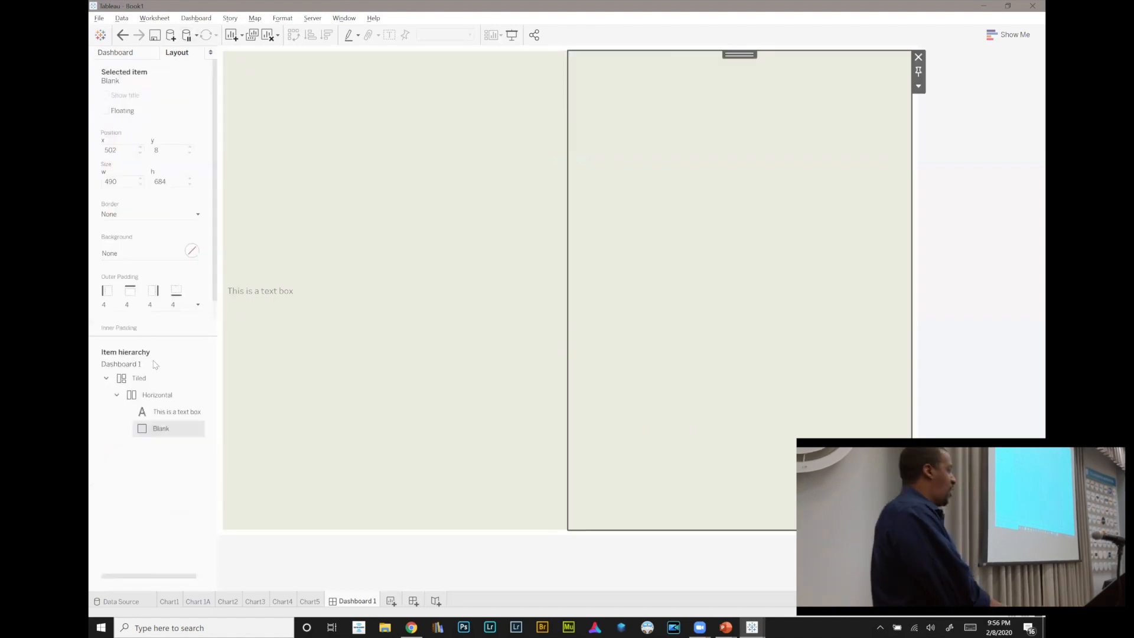
pyautogui.click(172, 412)
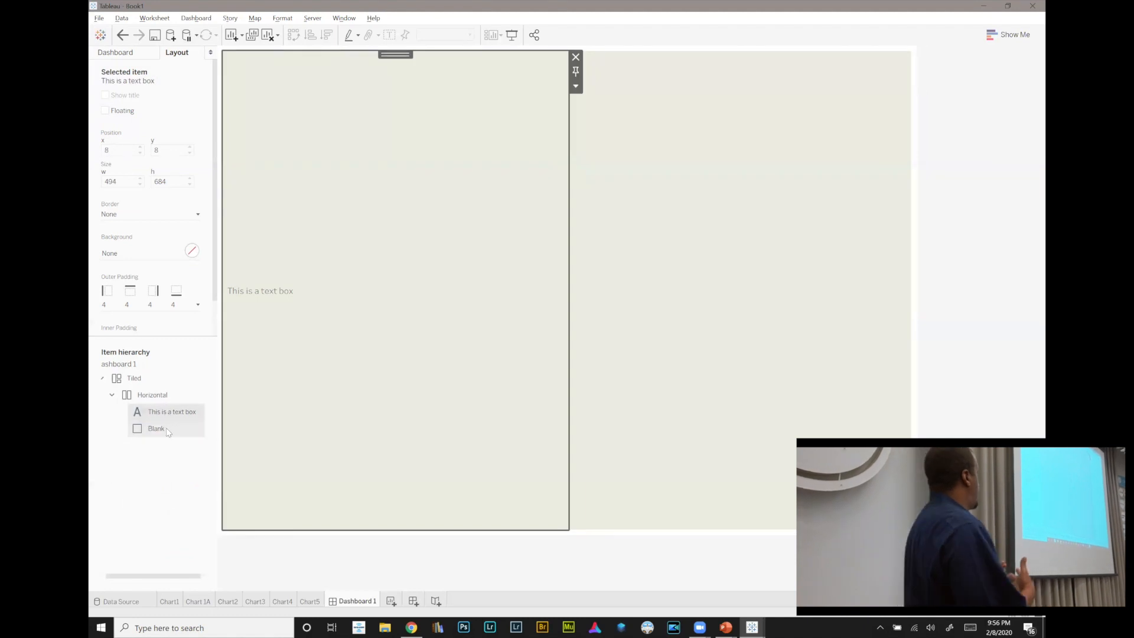
pyautogui.click(167, 430)
pyautogui.click(169, 412)
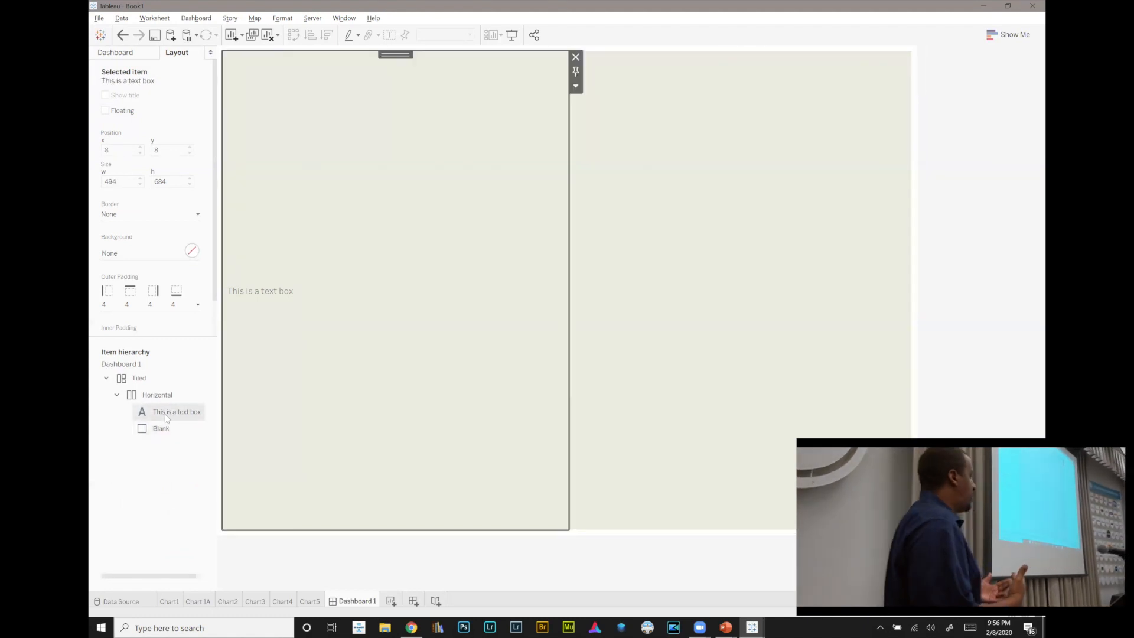
pyautogui.click(166, 427)
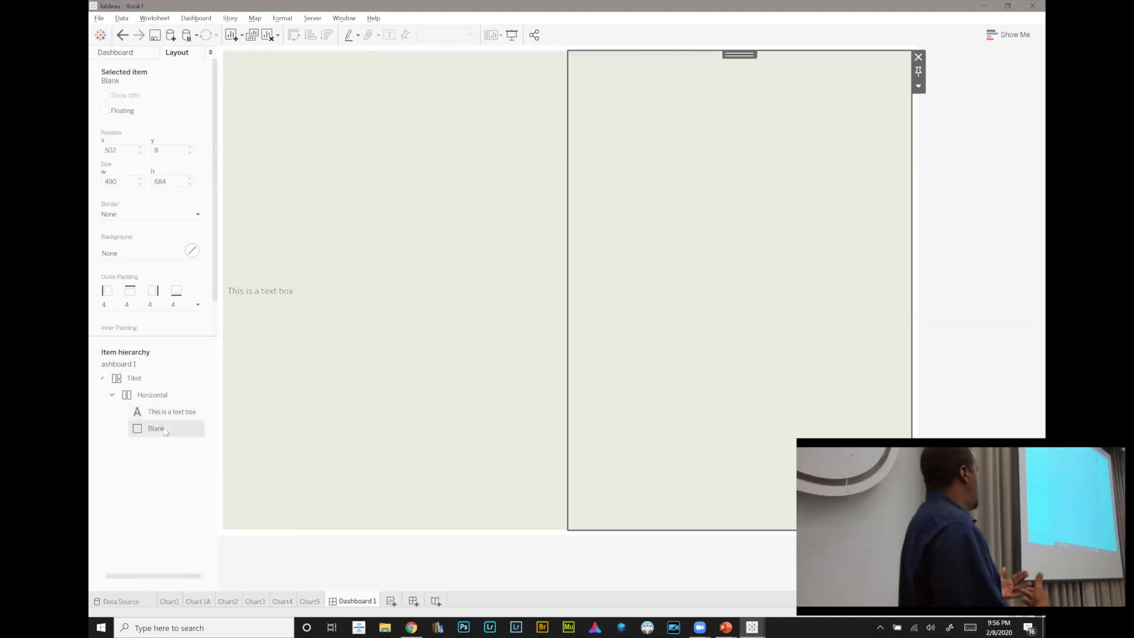
# - Compare the layout properties of the Horizontal container with those of the text box and Blank object nested inside it
pyautogui.click(158, 395)
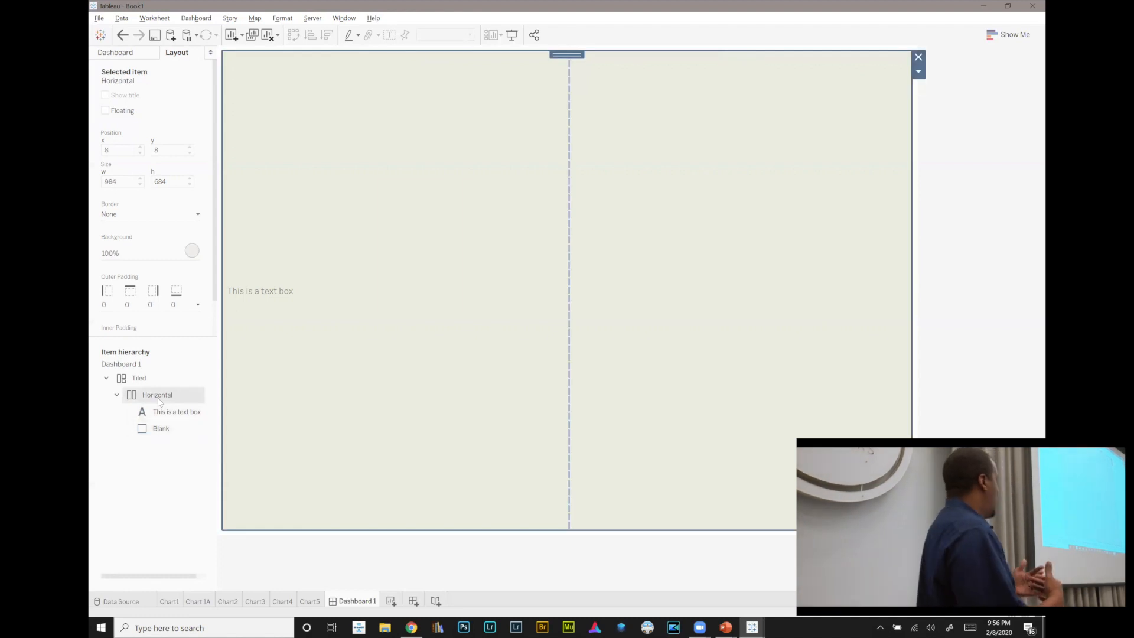
pyautogui.click(117, 395)
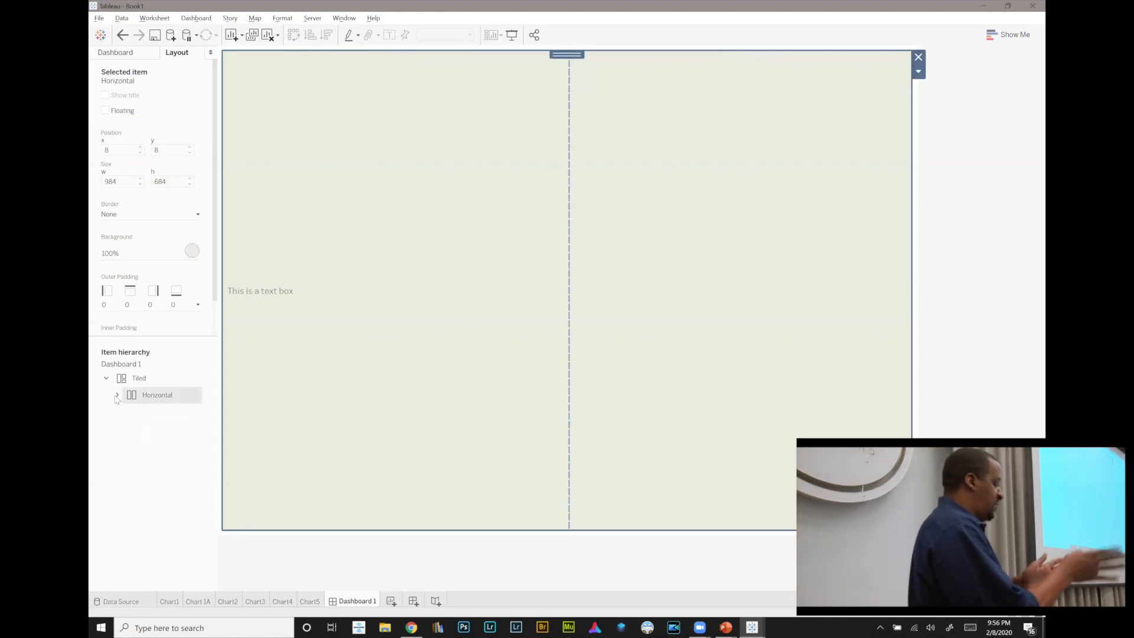
pyautogui.click(116, 395)
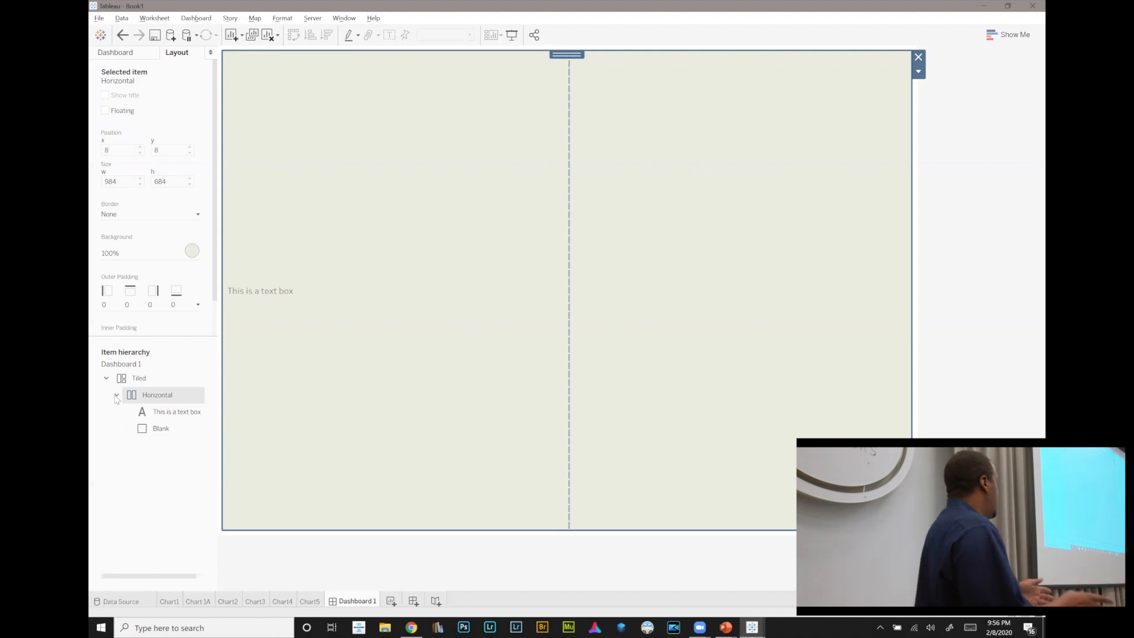
pyautogui.click(159, 414)
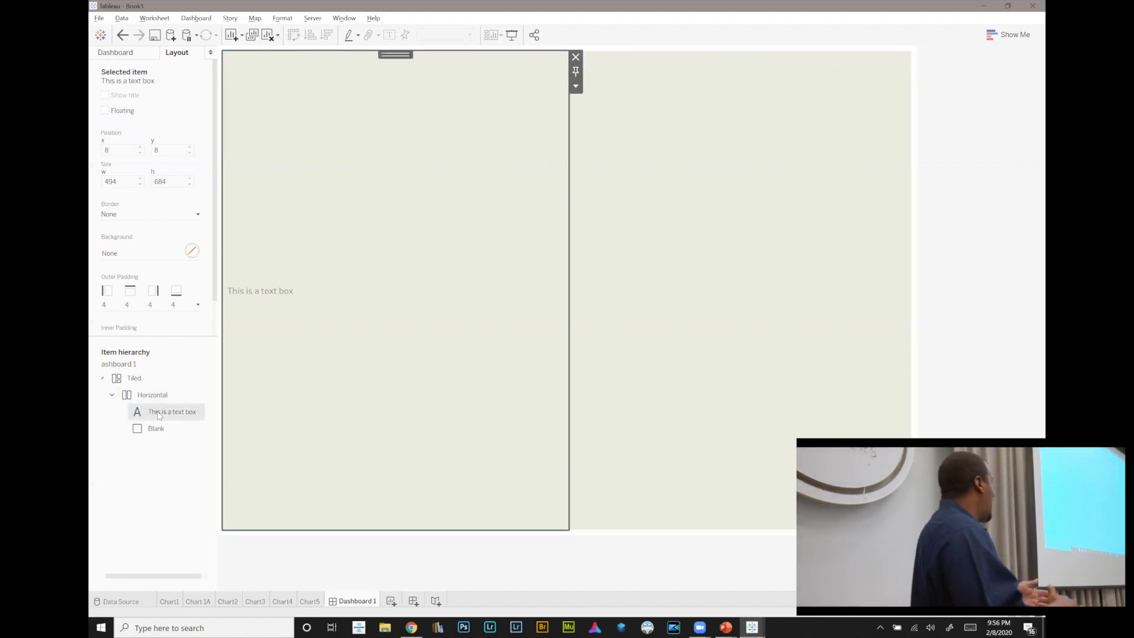
pyautogui.click(160, 429)
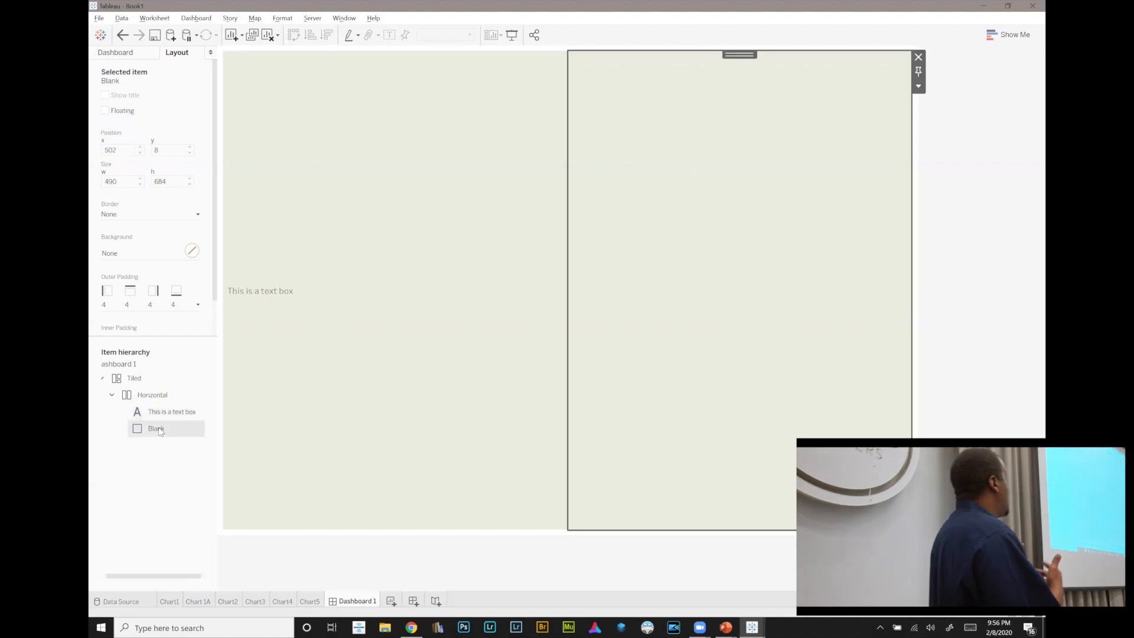
pyautogui.click(158, 413)
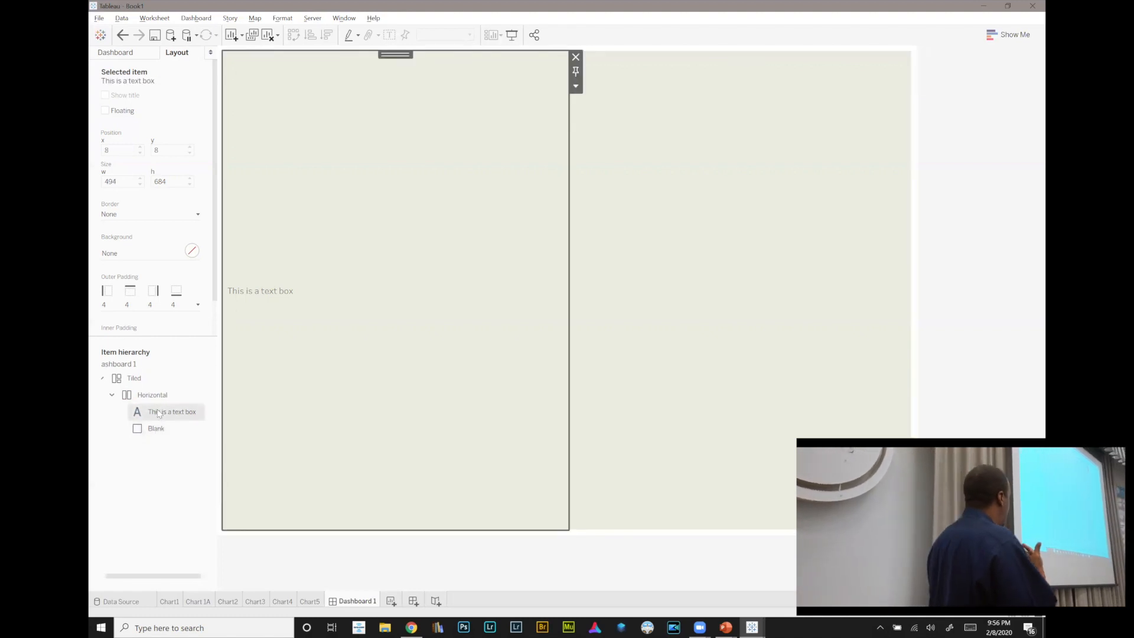
# - Delete the Horizontal container together with the text box and Blank object inside it
pyautogui.click(157, 398)
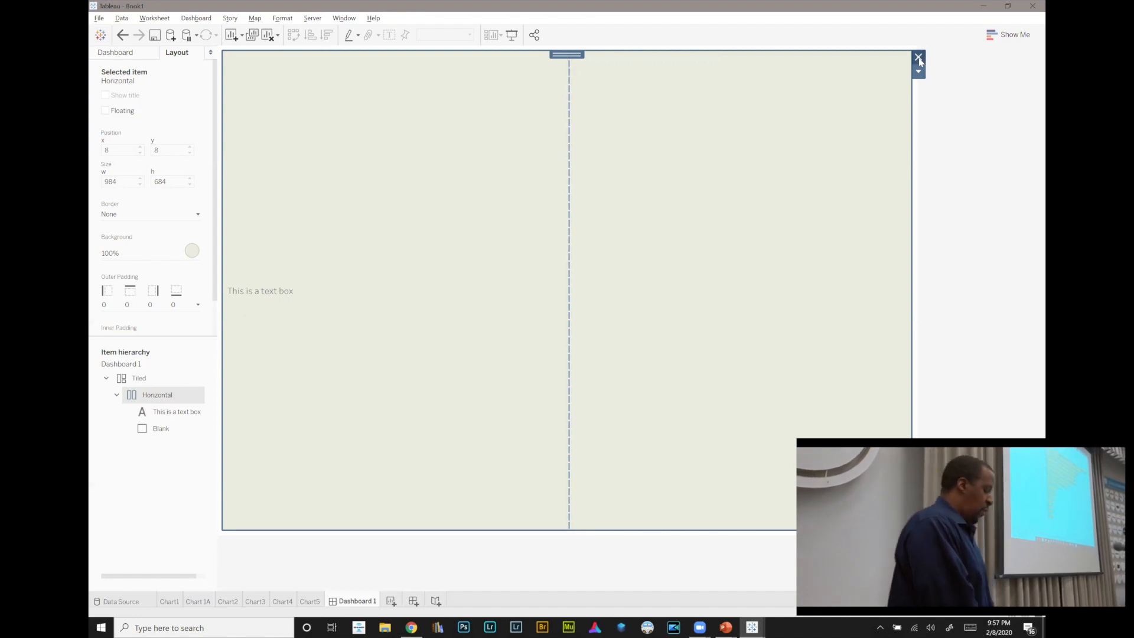
pyautogui.click(919, 58)
pyautogui.click(611, 334)
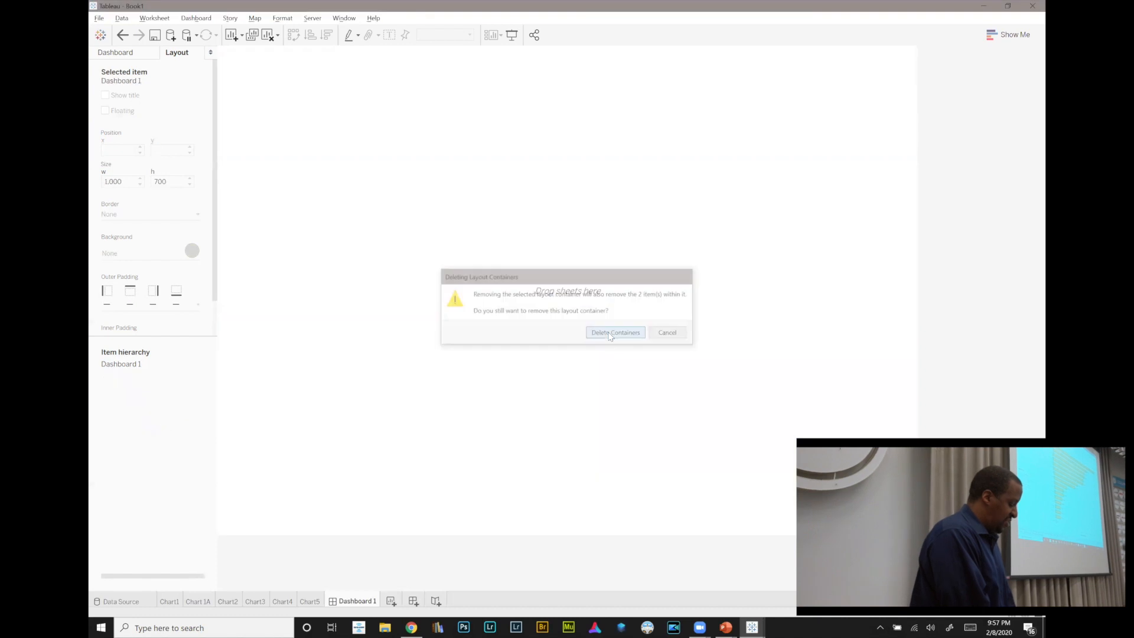
# - Add the Chart1 and Chart 1A sheets to the empty Dashboard 1
pyautogui.click(131, 58)
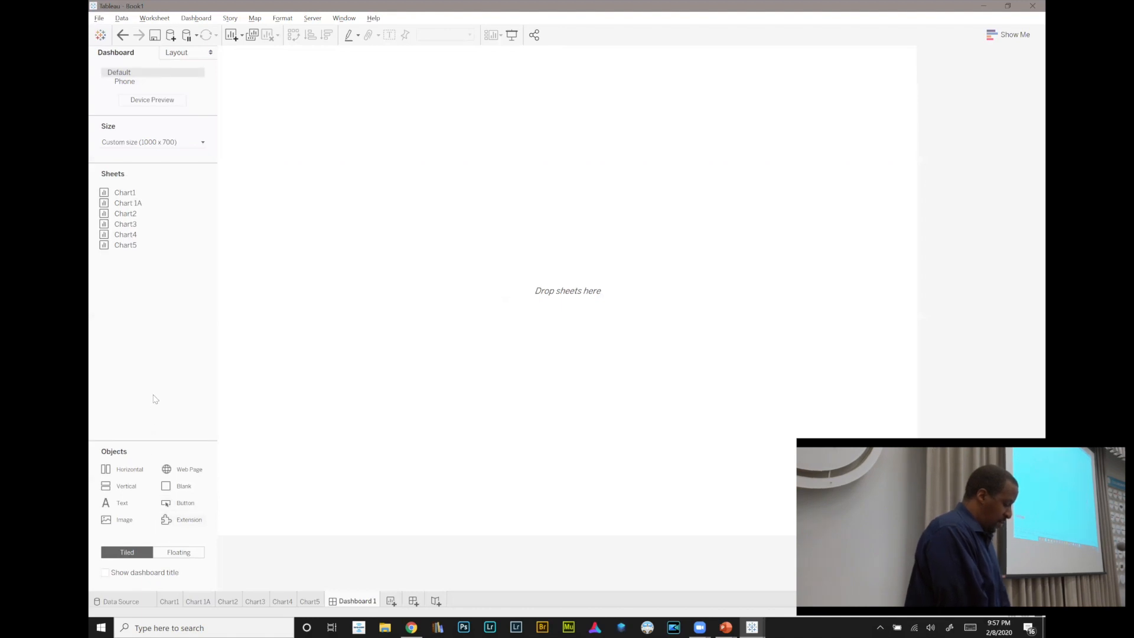
pyautogui.doubleClick(150, 198)
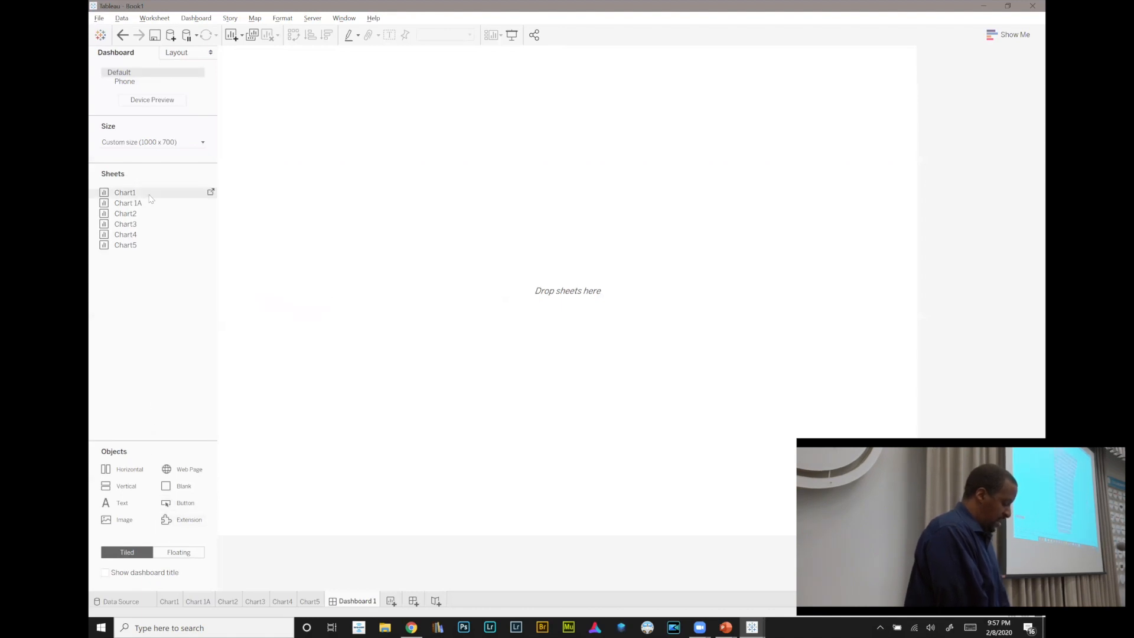
pyautogui.doubleClick(148, 204)
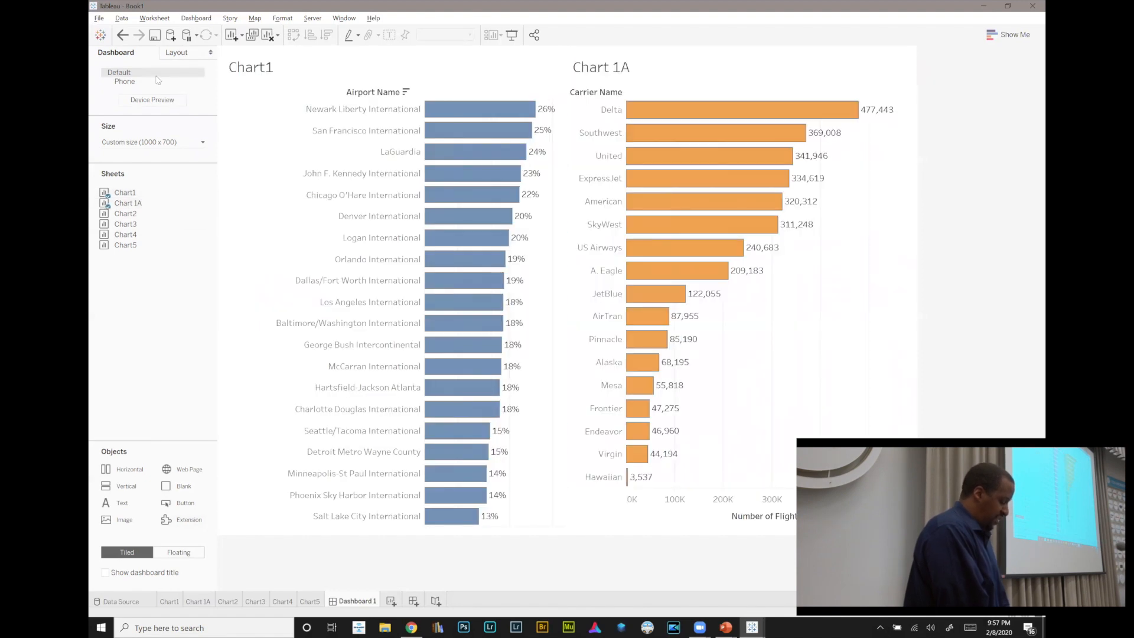
# - Examine the item hierarchy and layout properties of the Tiled container, Chart1 and Chart 1A
pyautogui.click(174, 55)
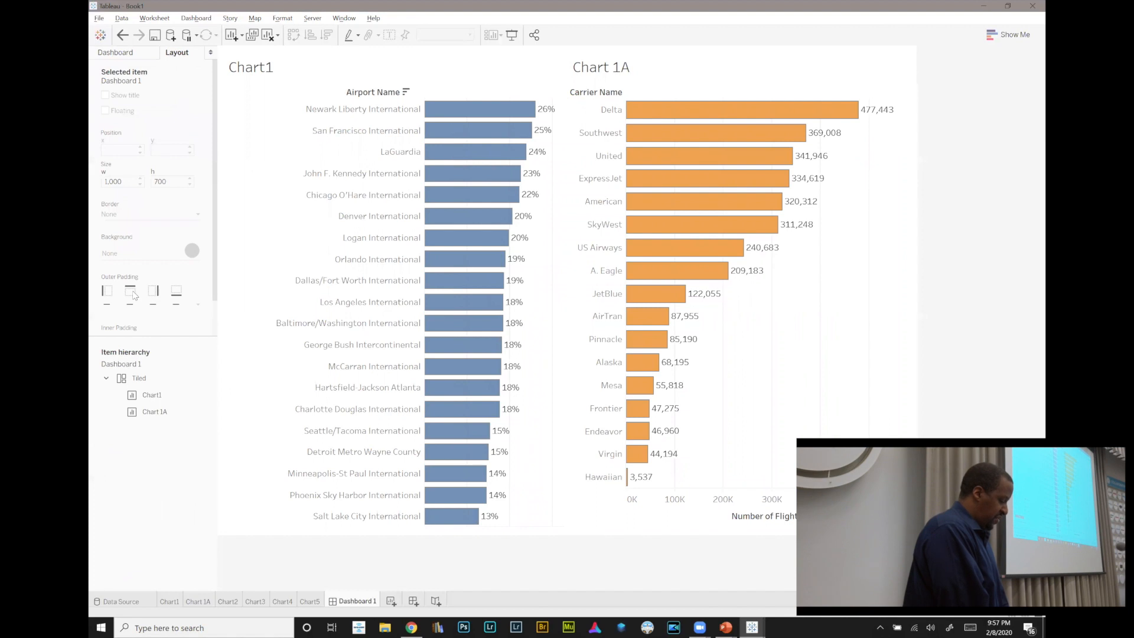
pyautogui.click(142, 381)
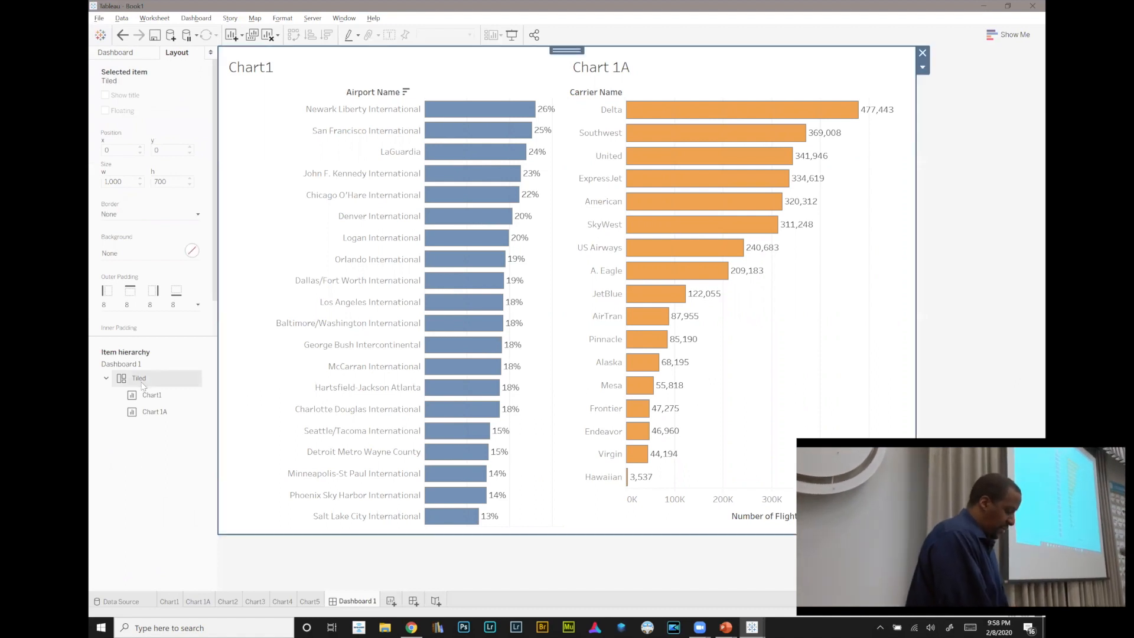
pyautogui.click(149, 394)
pyautogui.click(155, 413)
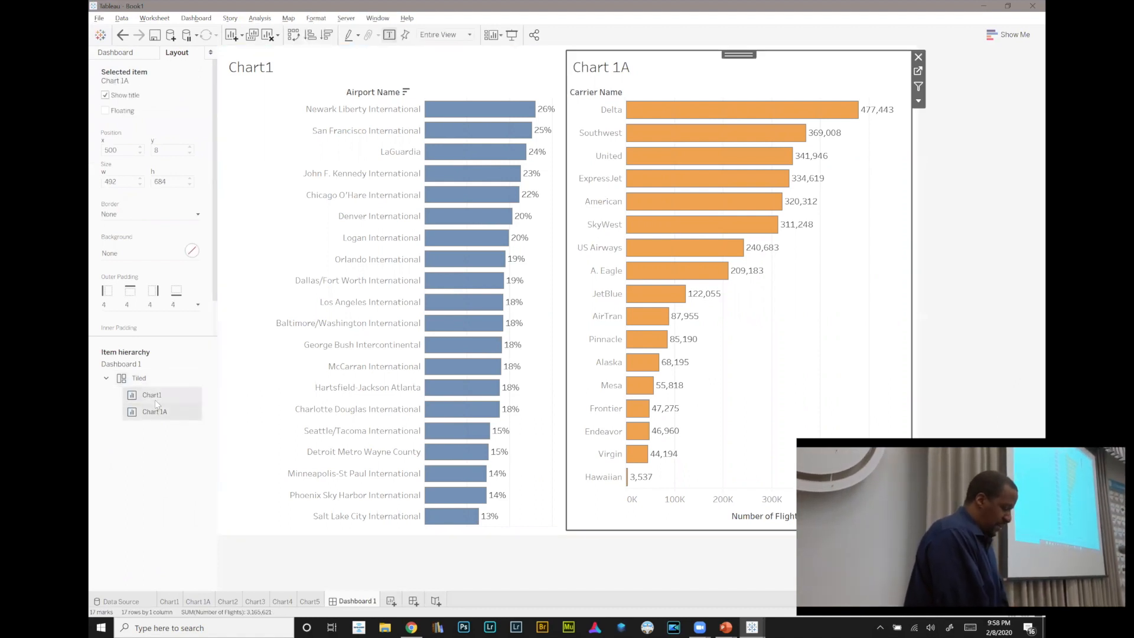
pyautogui.click(154, 397)
pyautogui.click(155, 383)
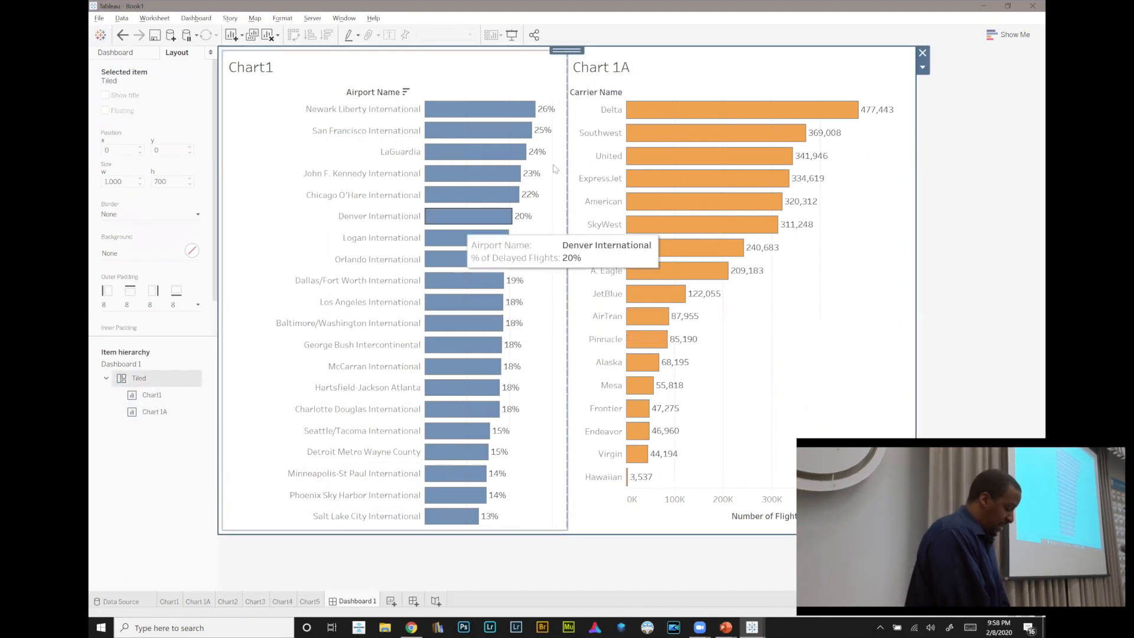
# - Remove Chart 1A from Dashboard 1
pyautogui.click(760, 88)
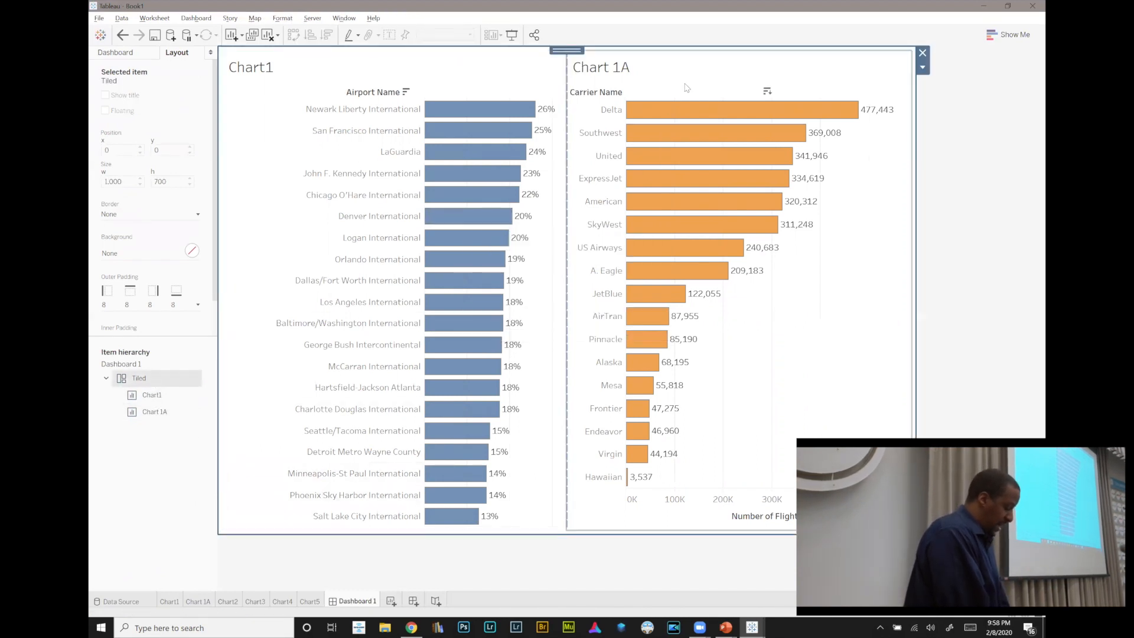
pyautogui.click(918, 57)
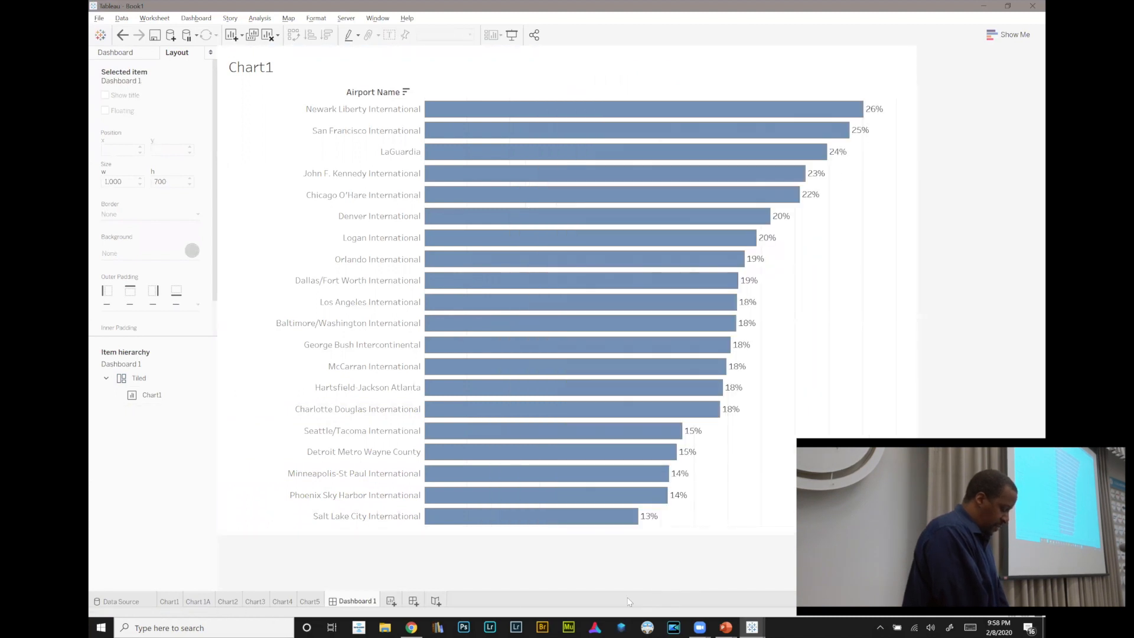
# - Duplicate Dashboard 1 and remove Chart1 from the copy to leave it empty
pyautogui.rightClick(358, 604)
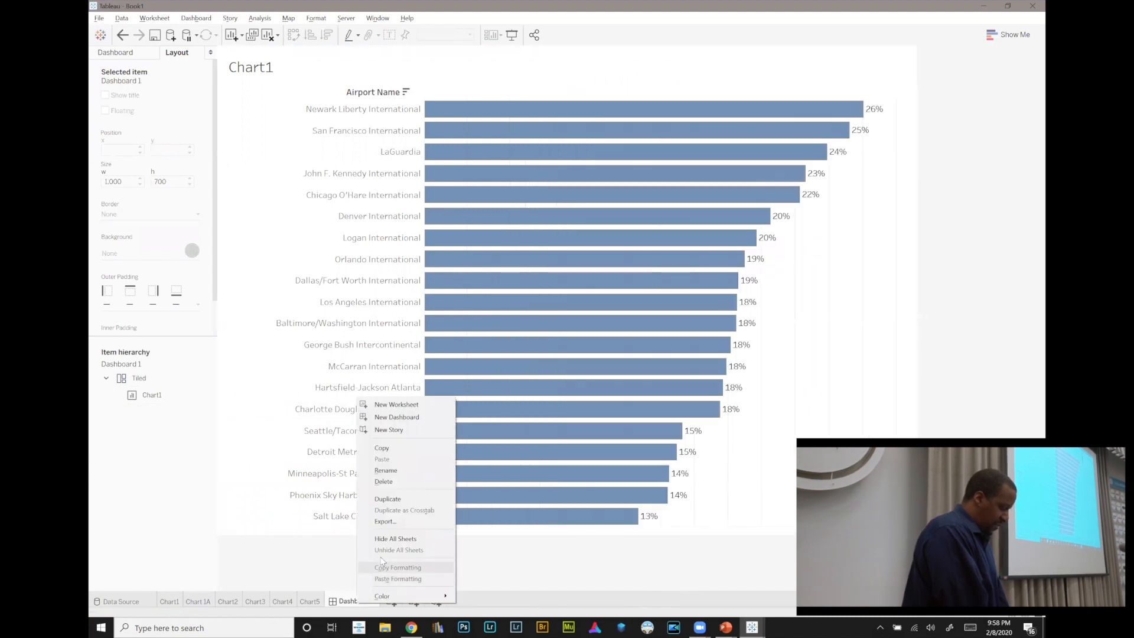
pyautogui.click(398, 500)
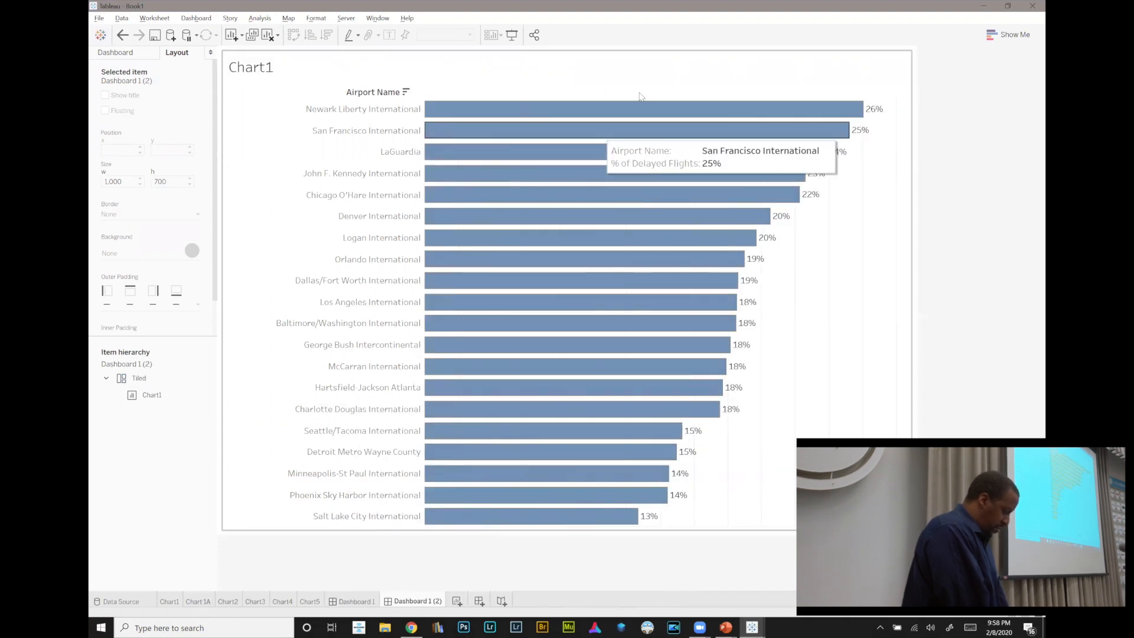
pyautogui.click(663, 90)
pyautogui.click(918, 57)
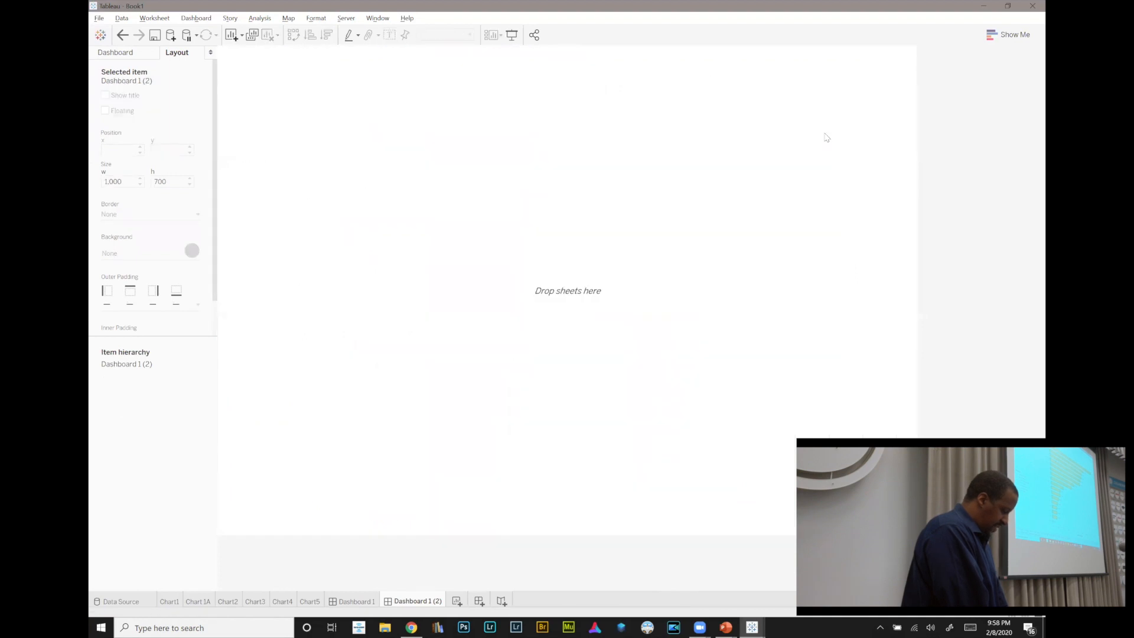
# - Color the bars of the Chart 1A worksheet by Airport Name
pyautogui.click(190, 603)
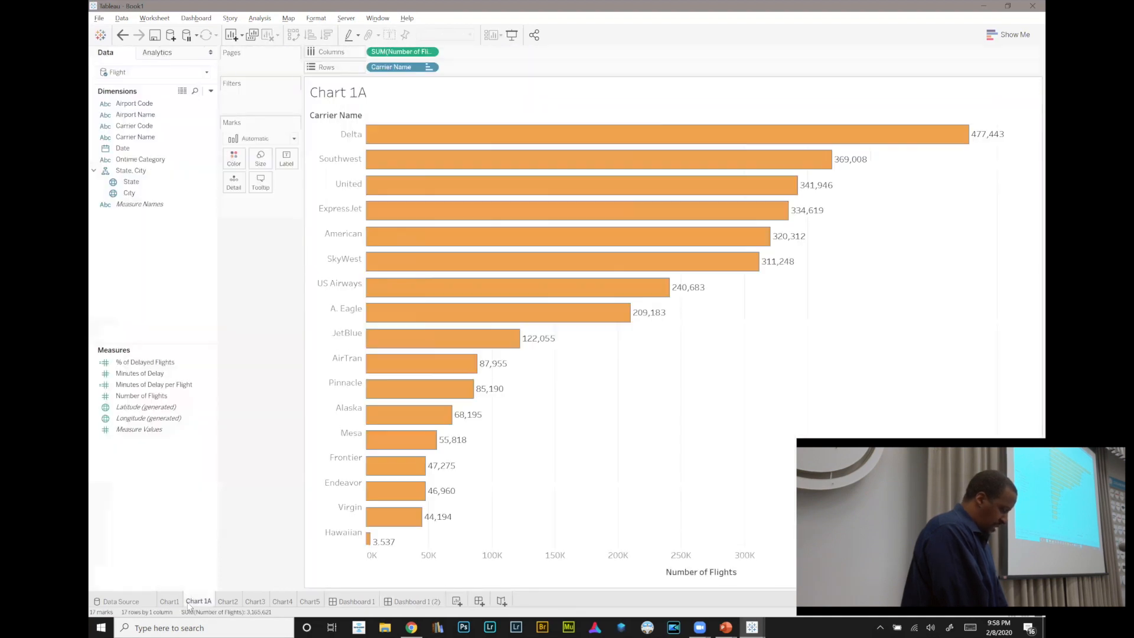
pyautogui.moveTo(156, 117); pyautogui.dragTo(232, 157)
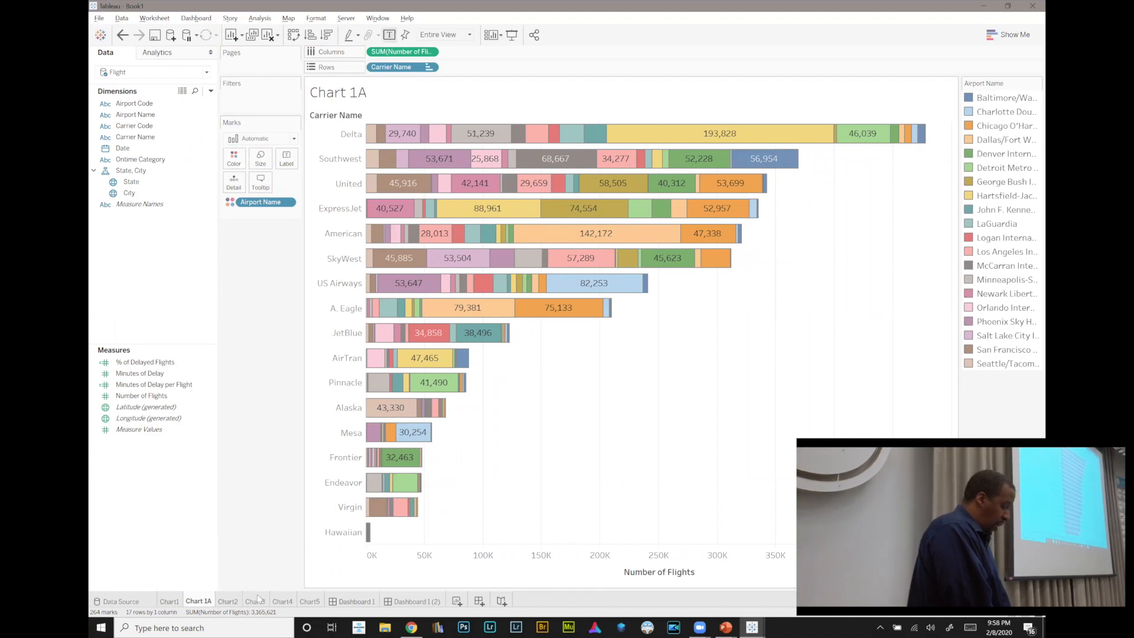
# - Expand the Tiled container in Dashboard 1's item hierarchy and inspect the layout properties of Chart1
pyautogui.click(351, 601)
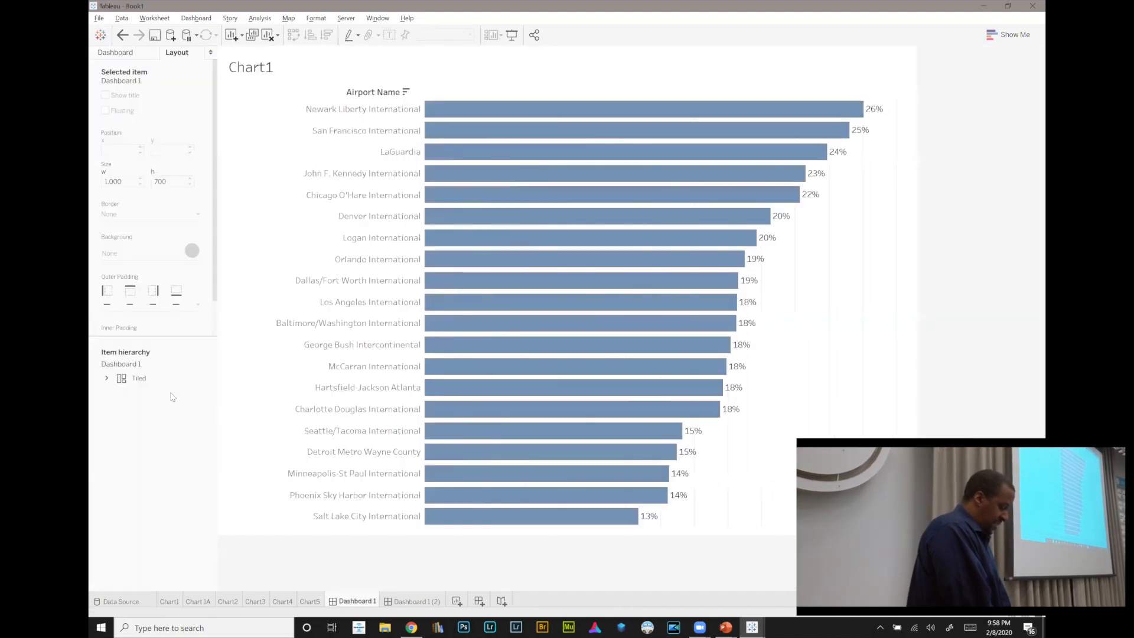
pyautogui.click(107, 378)
pyautogui.click(154, 397)
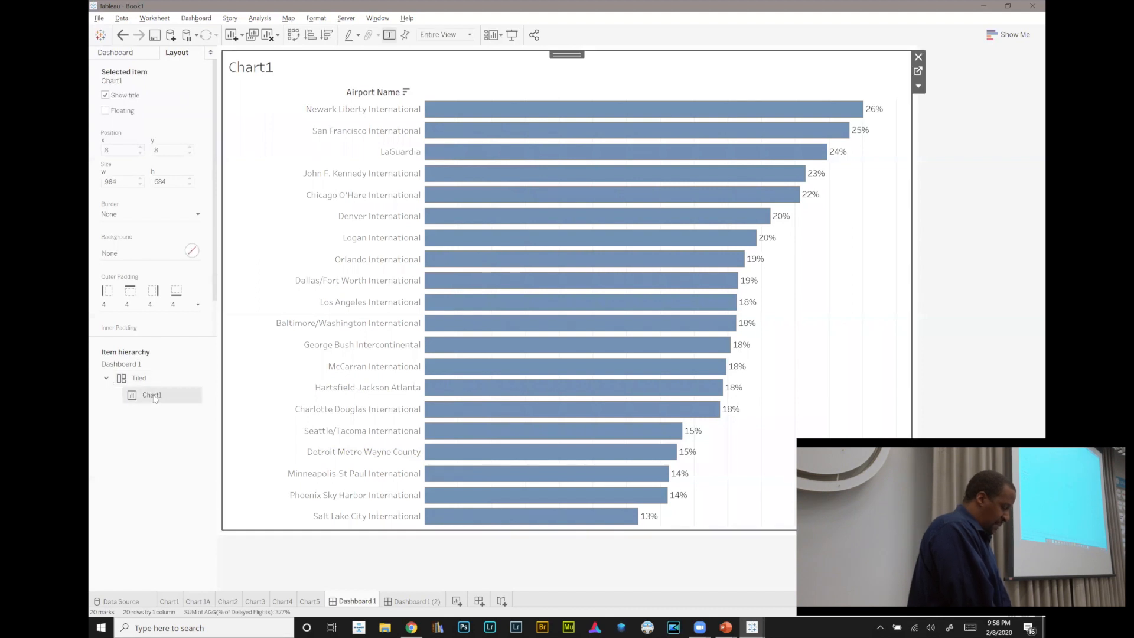
# - Add the Chart 1A sheet to the empty Dashboard 1 (2)
pyautogui.click(416, 601)
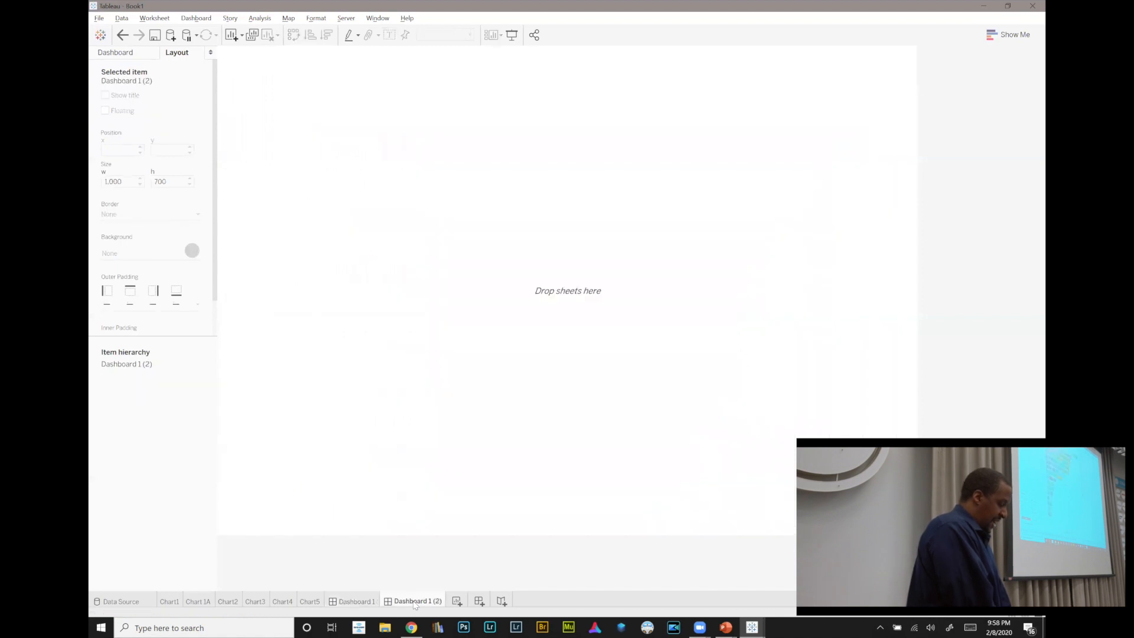
pyautogui.click(116, 52)
pyautogui.doubleClick(140, 205)
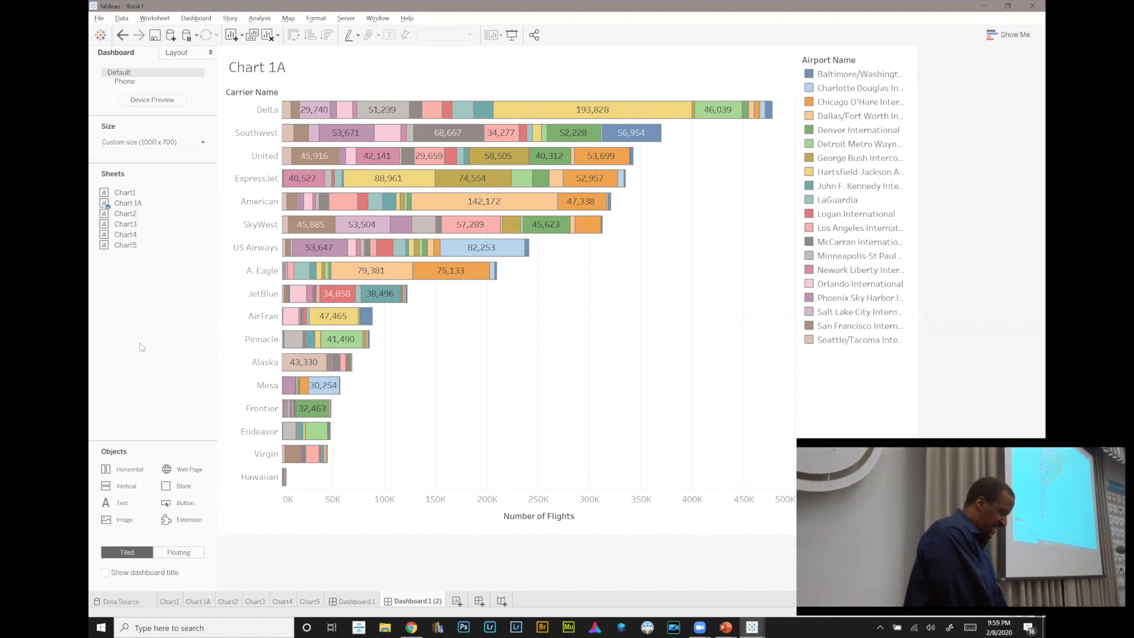
# - Expand every nested container in Dashboard 1 (2), inspect Chart 1A and the Airport Name legend, and widen the layout pane to show the full hierarchy
pyautogui.click(116, 395)
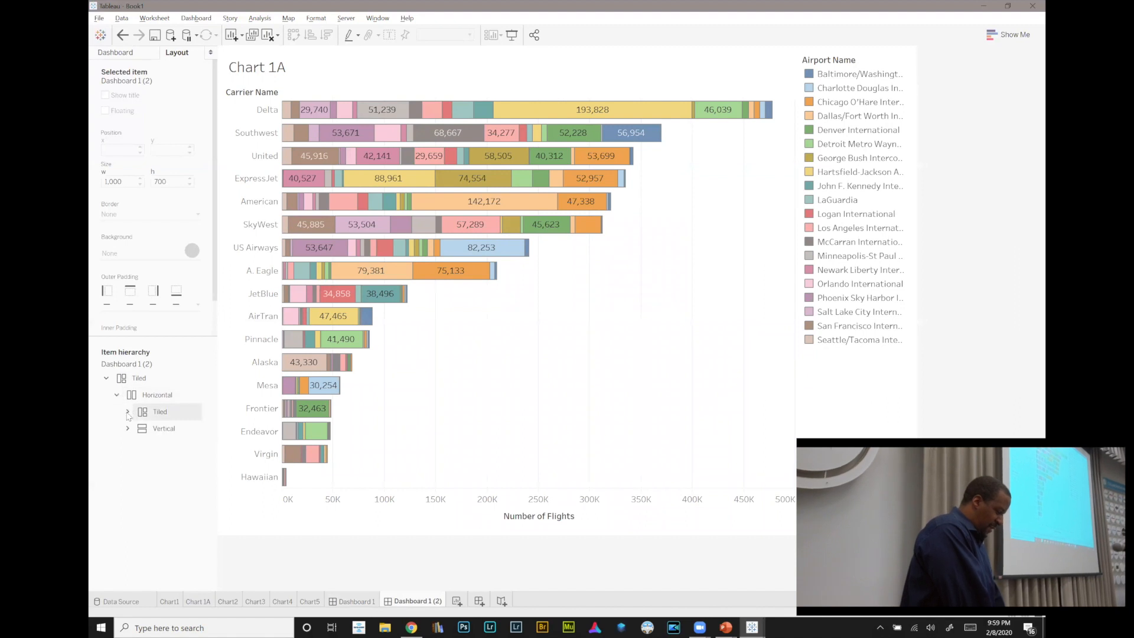
pyautogui.click(127, 411)
pyautogui.click(169, 428)
pyautogui.click(127, 446)
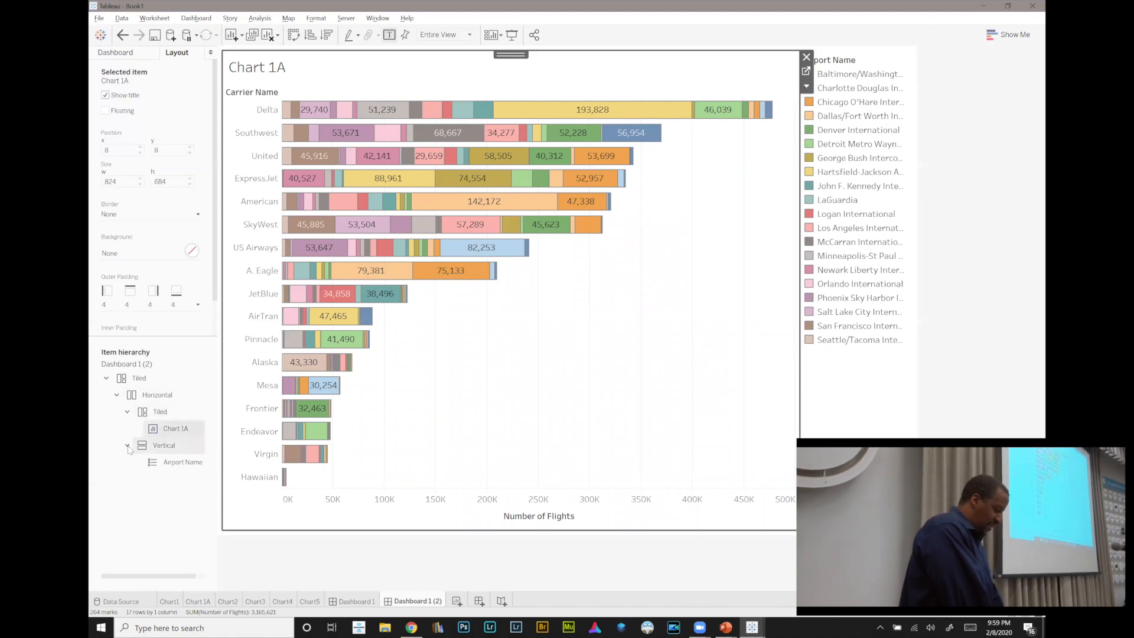
pyautogui.click(155, 462)
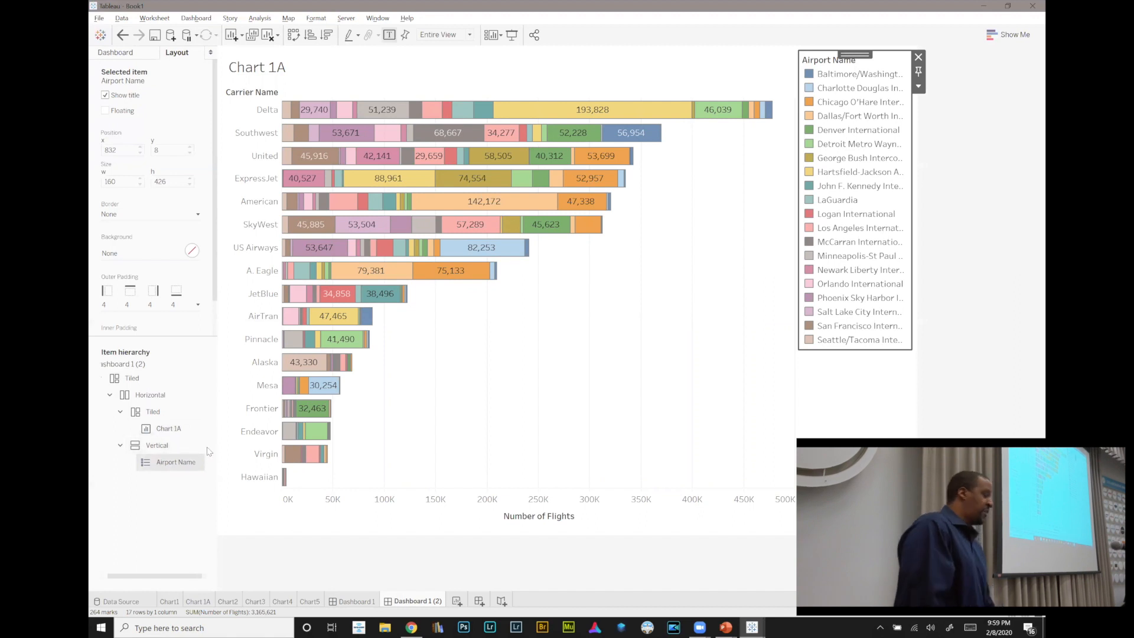
pyautogui.moveTo(217, 449); pyautogui.dragTo(246, 444)
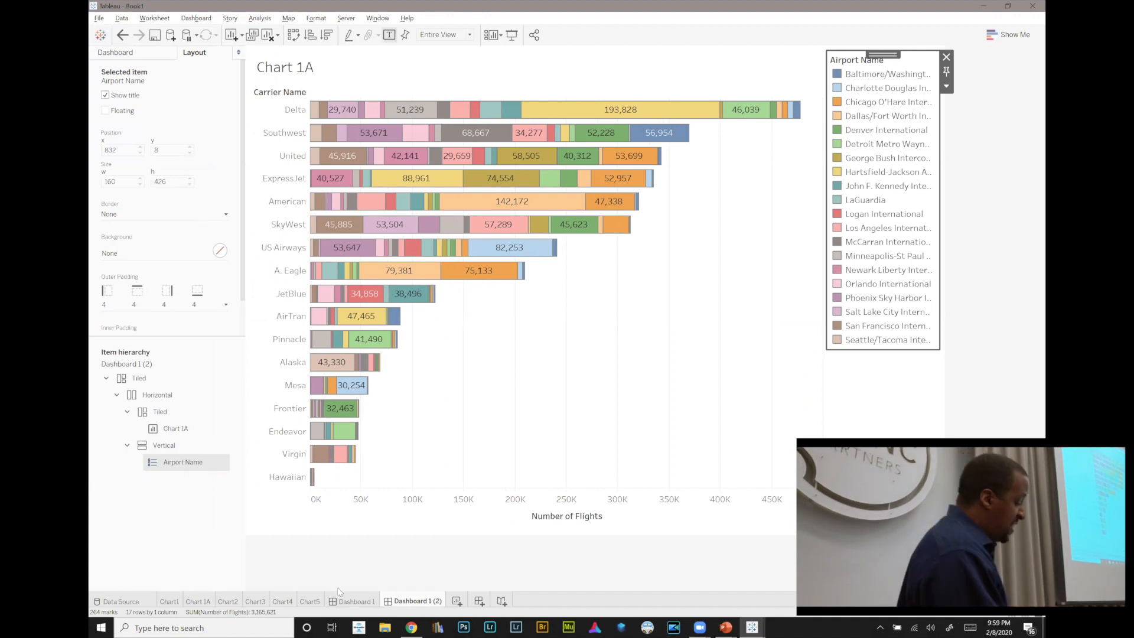
# - Compare Dashboard 1's item hierarchy with the nested Vertical, Tiled and Horizontal containers of Dashboard 1 (2)
pyautogui.click(358, 601)
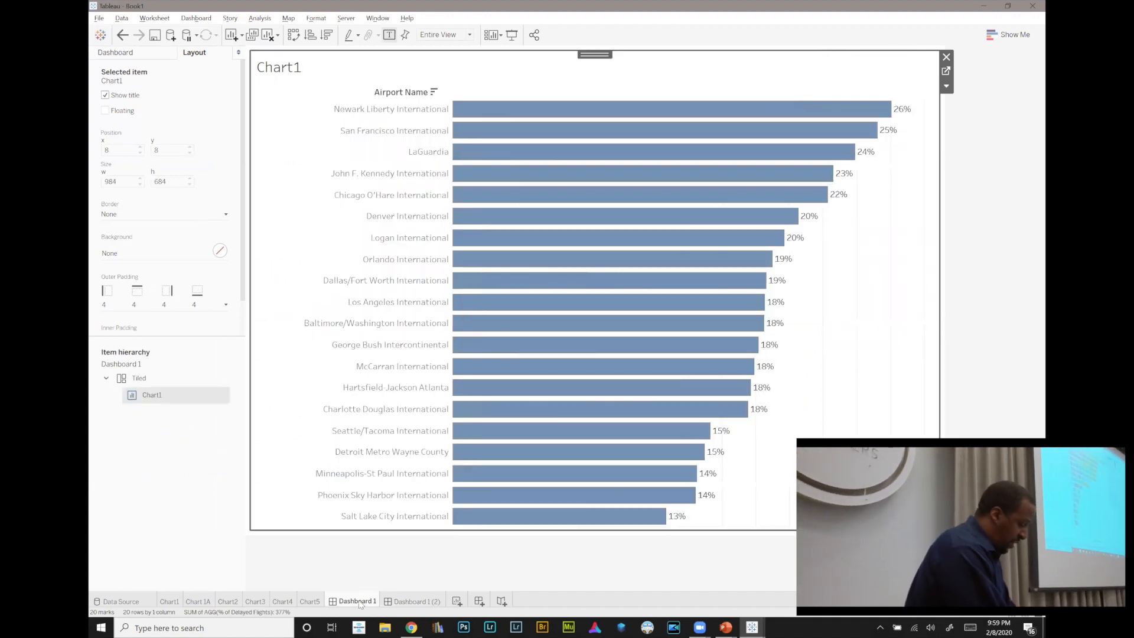
pyautogui.click(414, 602)
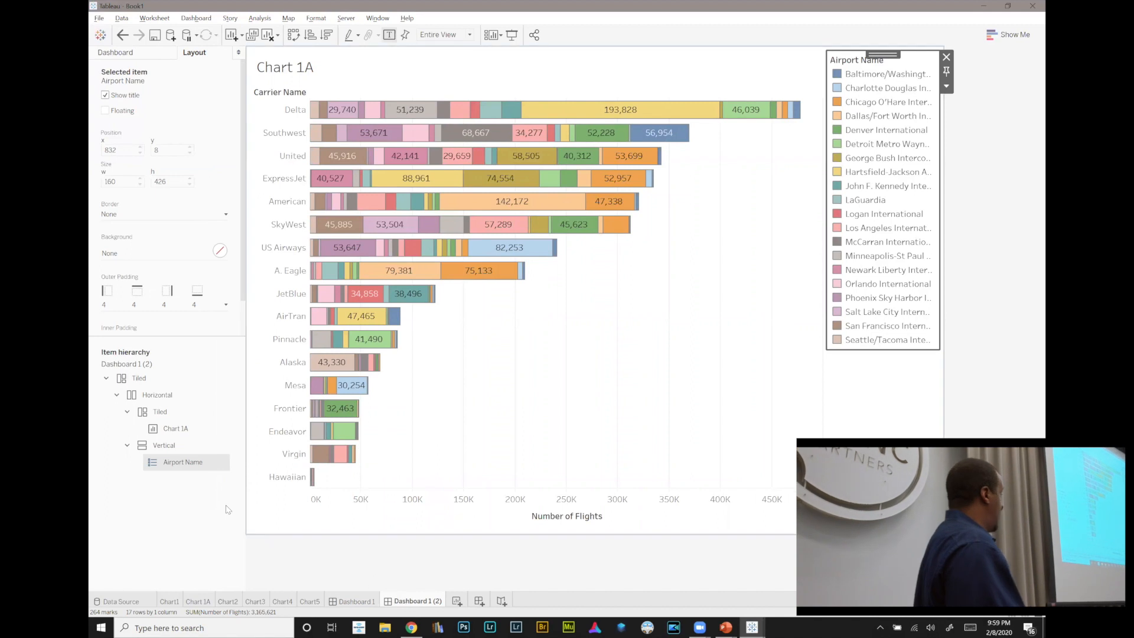
pyautogui.click(162, 446)
pyautogui.click(165, 413)
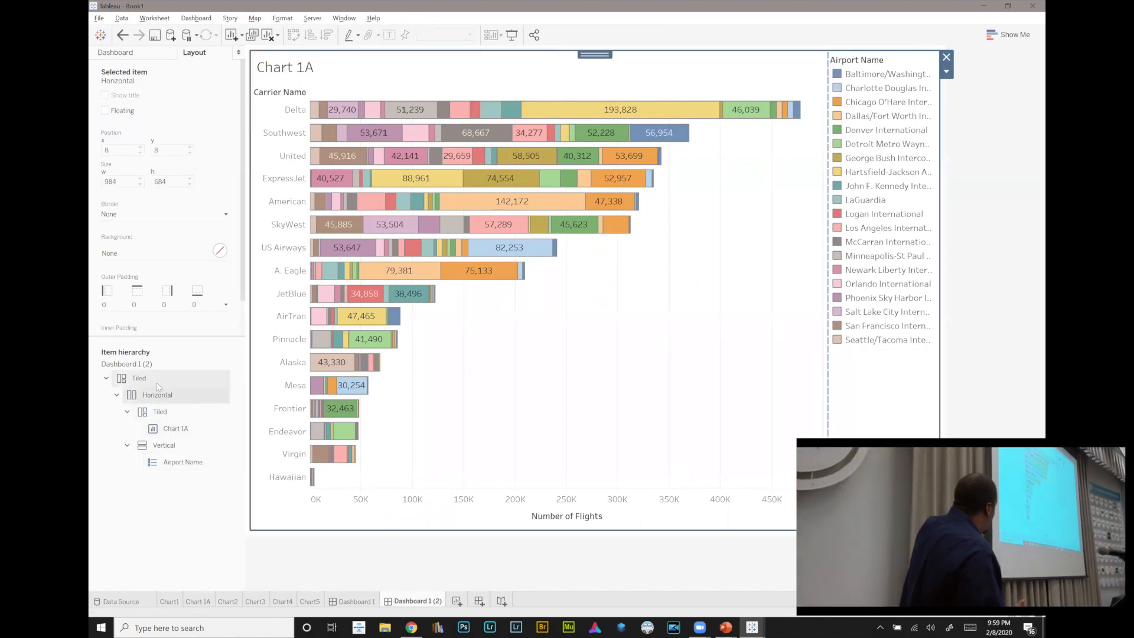
pyautogui.click(139, 378)
pyautogui.click(199, 512)
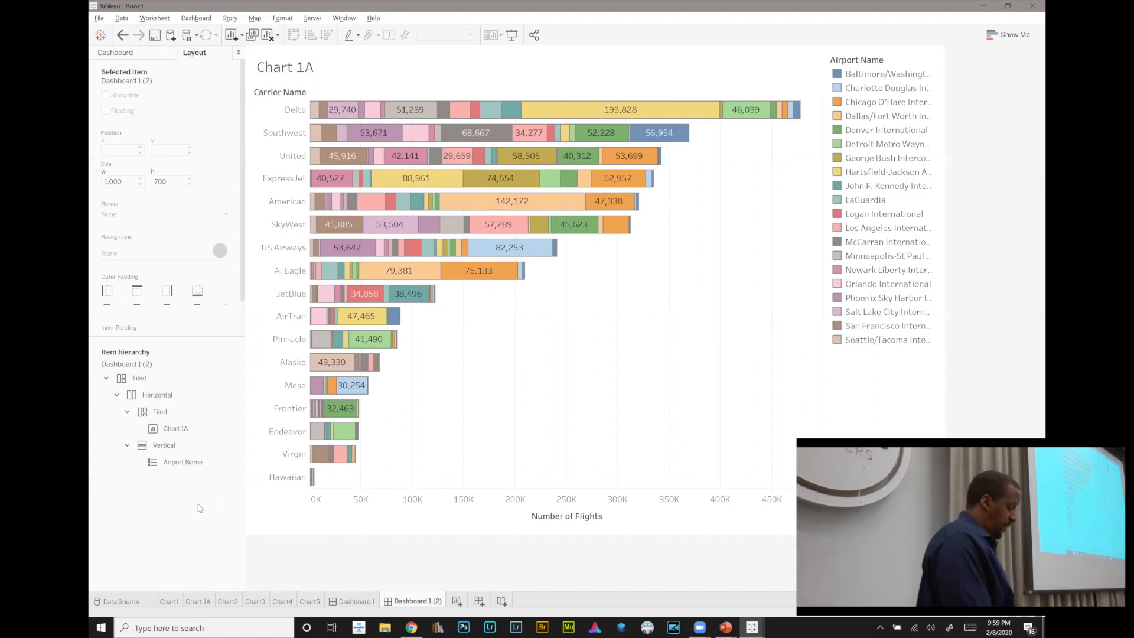
# - Remove the Horizontal container from Dashboard 1 (2)'s item hierarchy while keeping its contents
pyautogui.click(157, 394)
pyautogui.rightClick(178, 399)
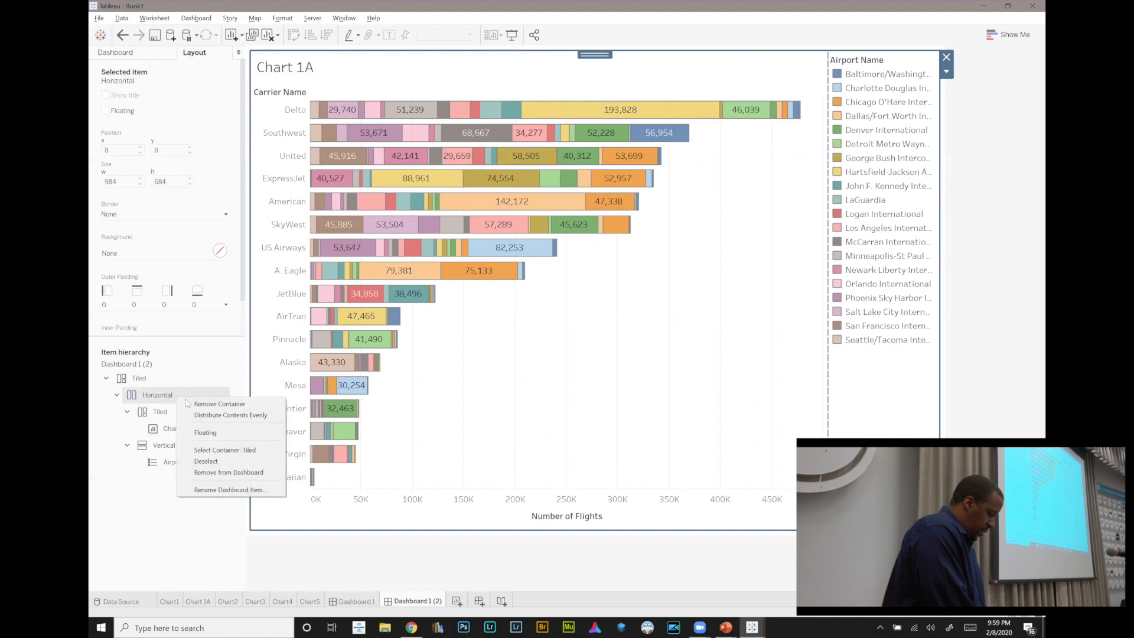
pyautogui.click(196, 405)
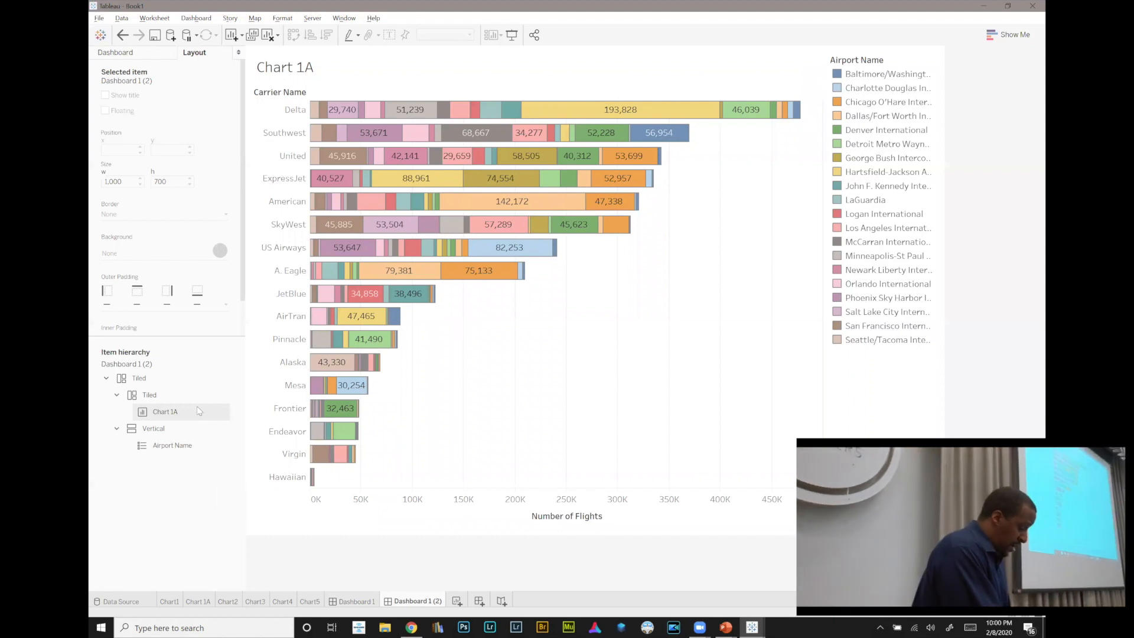
# - Switch to the Dashboard Layout workbook and inspect the layout properties of the Final dashboard's Method and Executions, 1976-2016 legends
pyautogui.hotkey('alt', 'Tab')
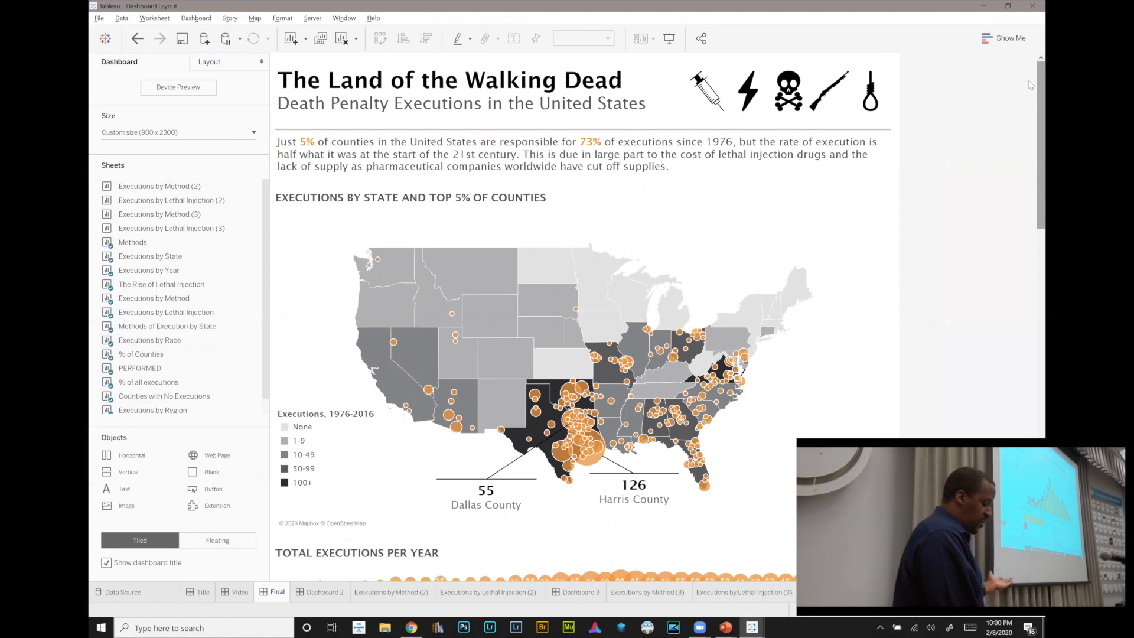
pyautogui.moveTo(1040, 109); pyautogui.dragTo(1031, 77)
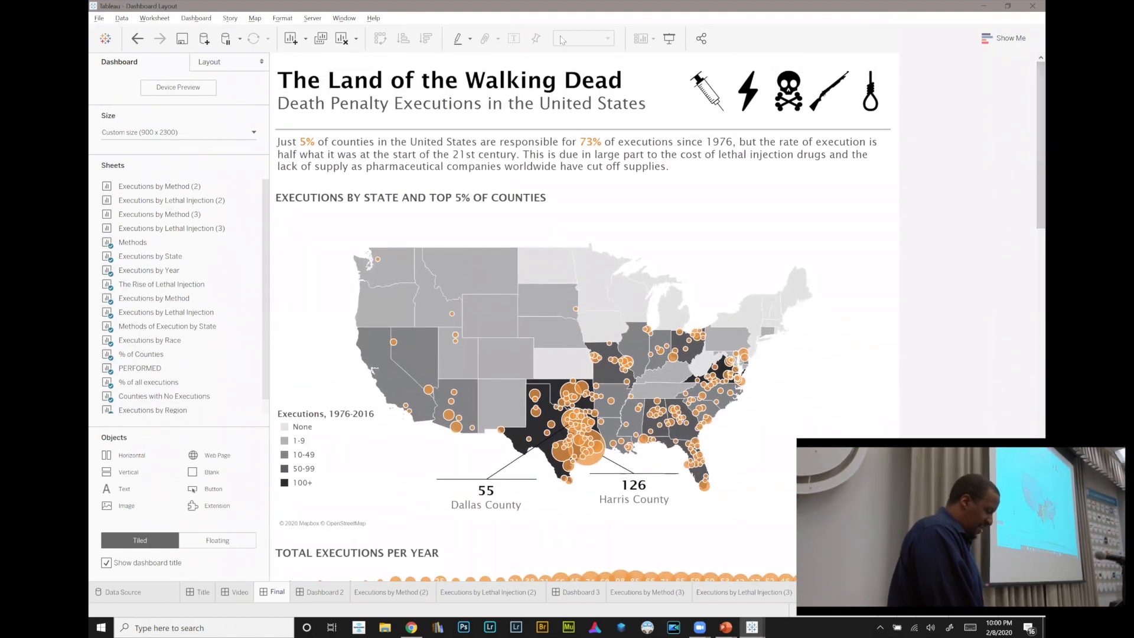
pyautogui.click(399, 80)
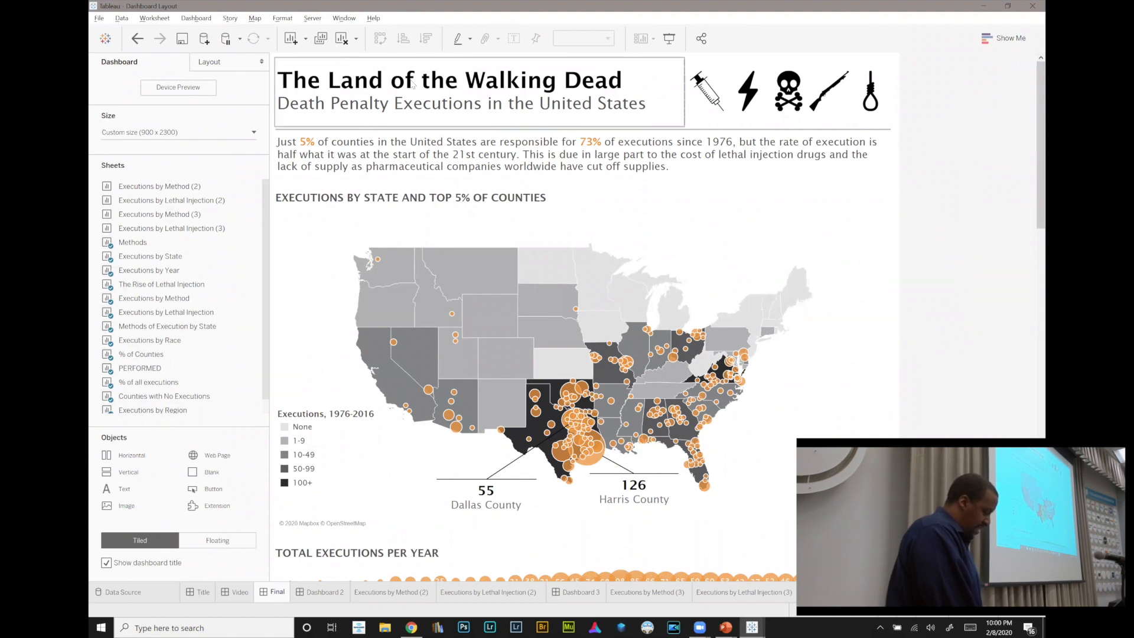
pyautogui.click(205, 63)
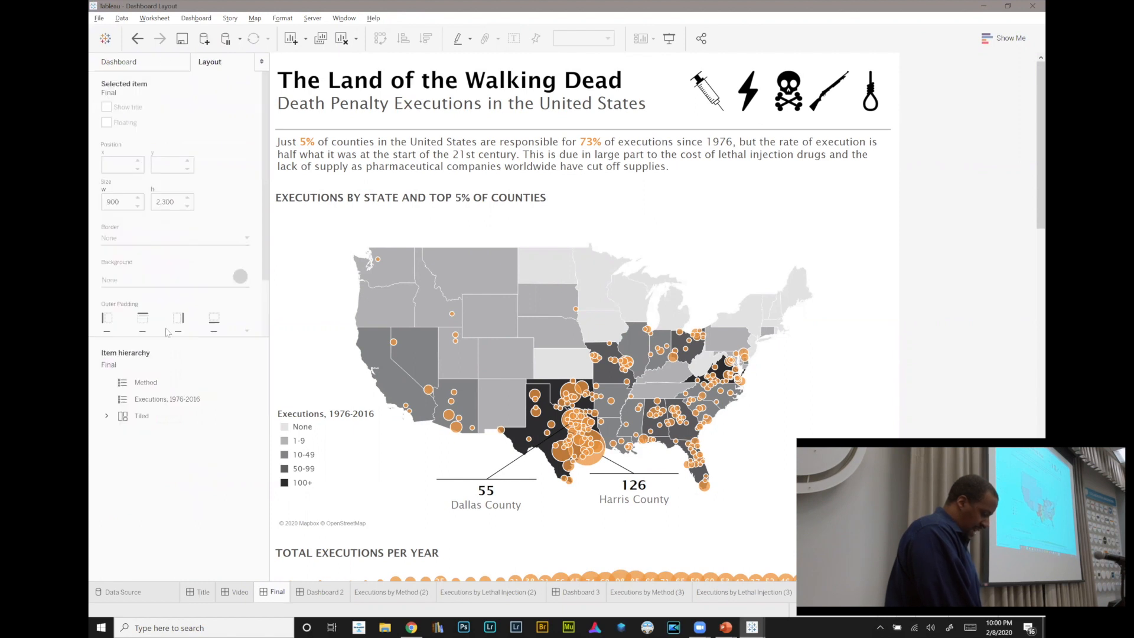
pyautogui.click(151, 382)
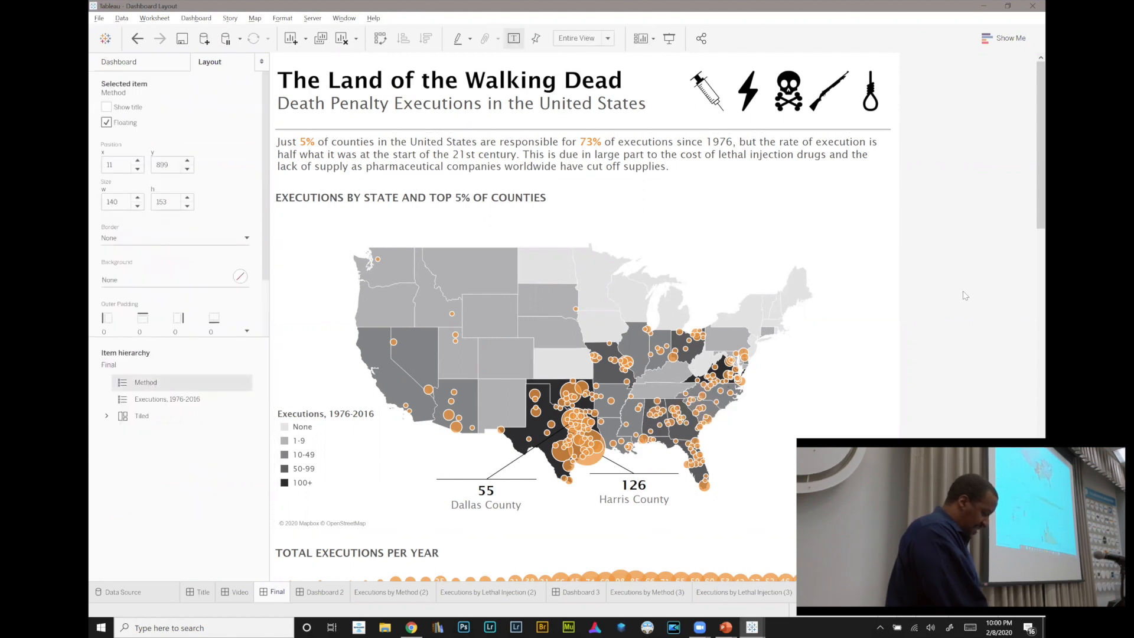
pyautogui.scroll(-5, 966, 296)
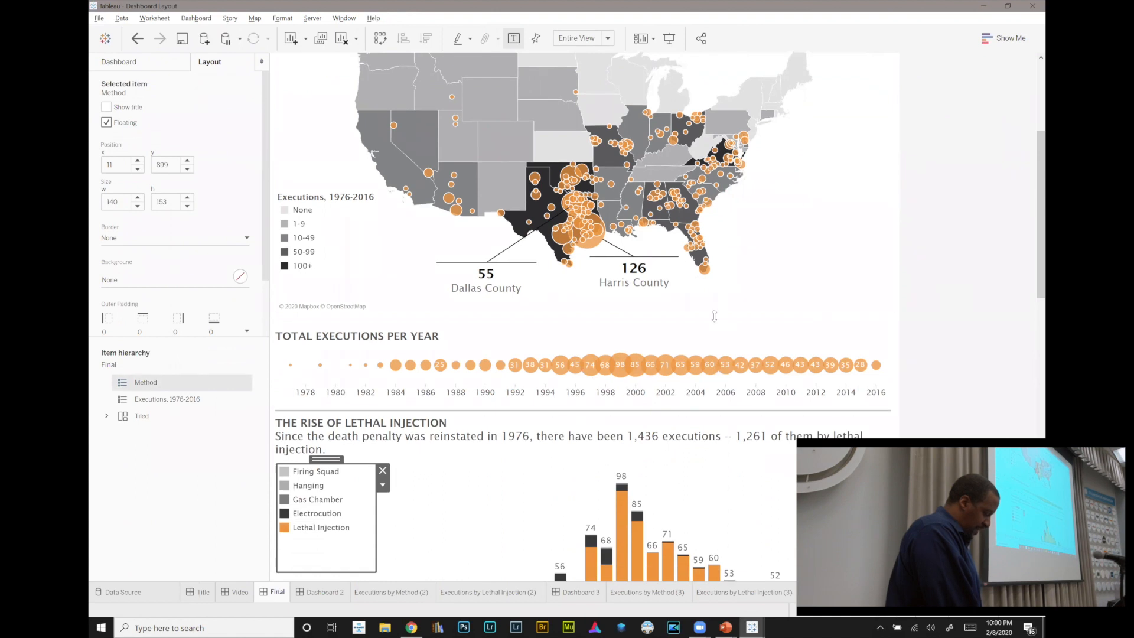
pyautogui.click(152, 400)
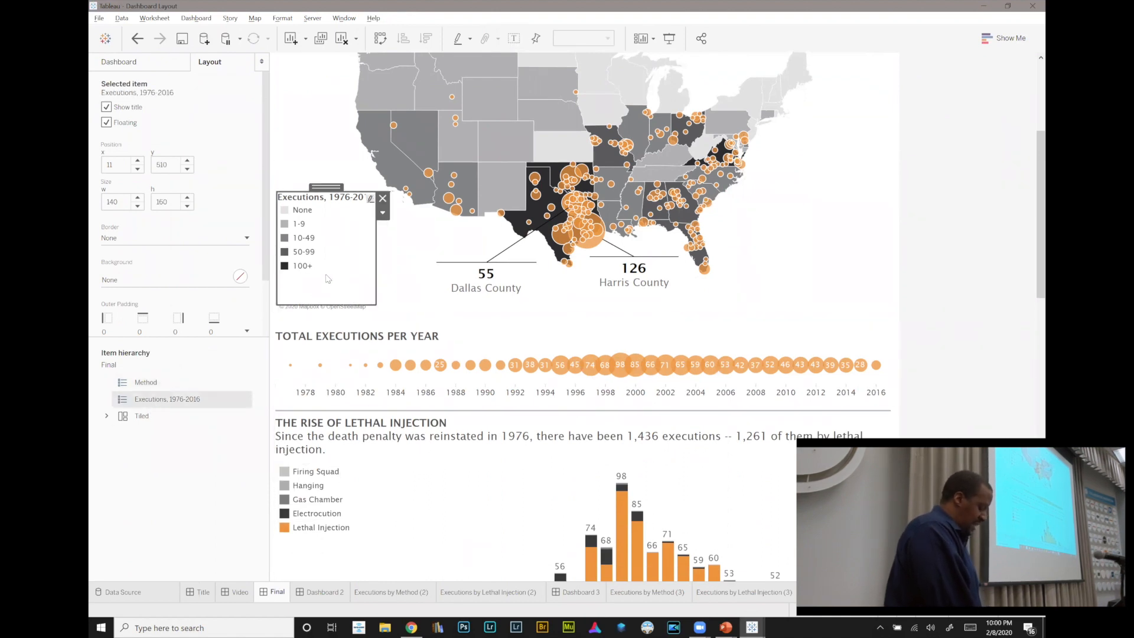
# - Expand the Final dashboard's Tiled container and the whole chain of Horizontal containers nested inside it
pyautogui.click(148, 417)
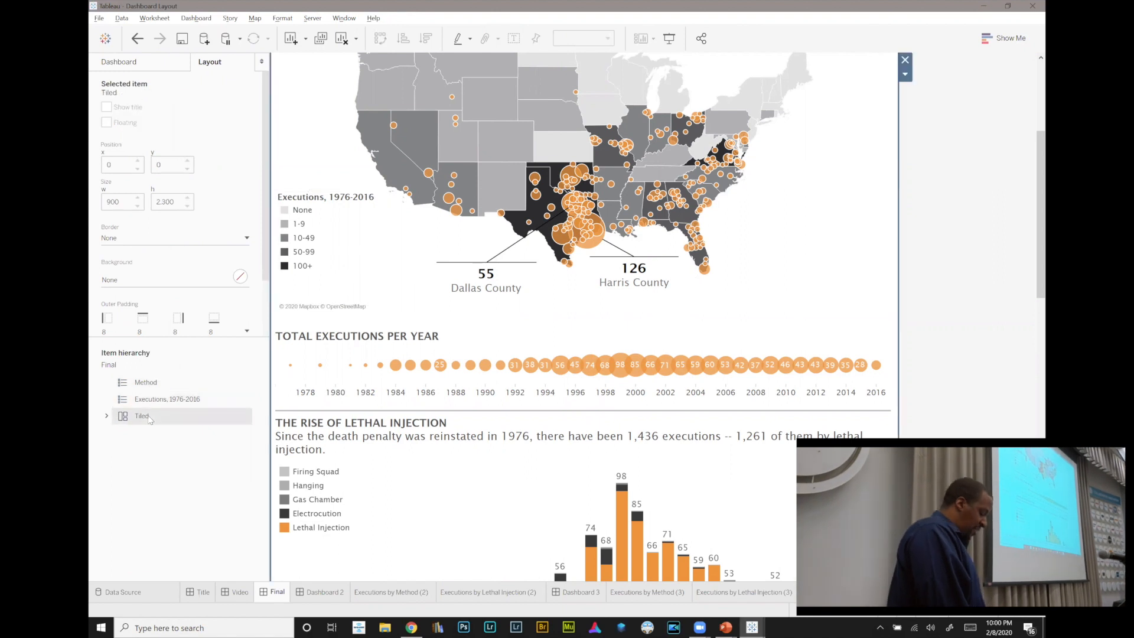
pyautogui.click(106, 416)
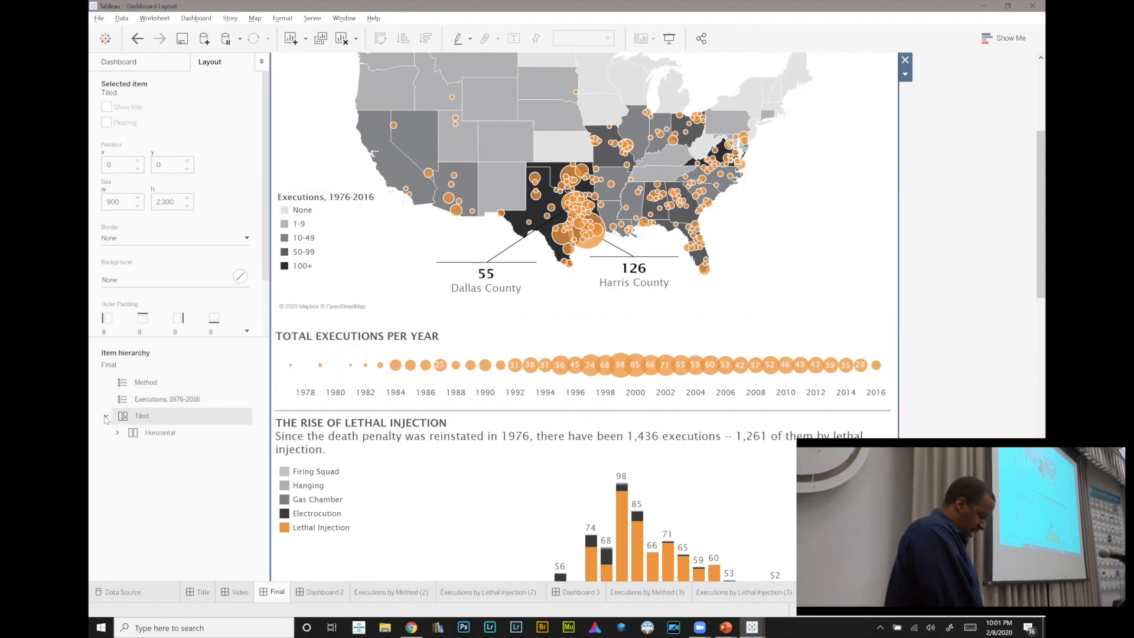
pyautogui.click(116, 432)
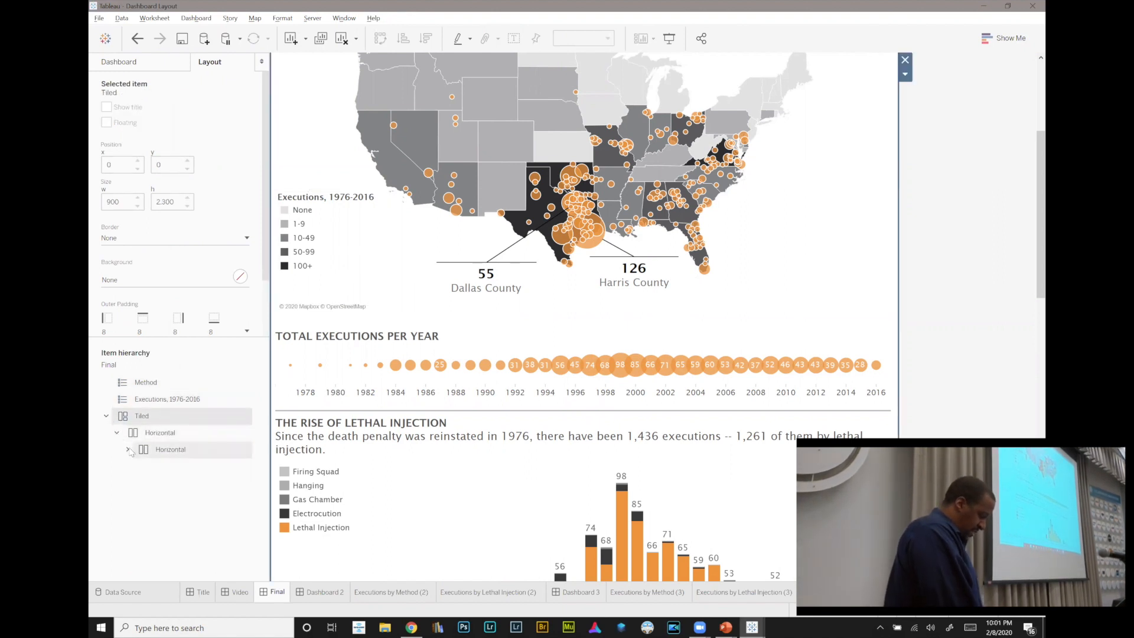
pyautogui.click(128, 451)
pyautogui.click(138, 467)
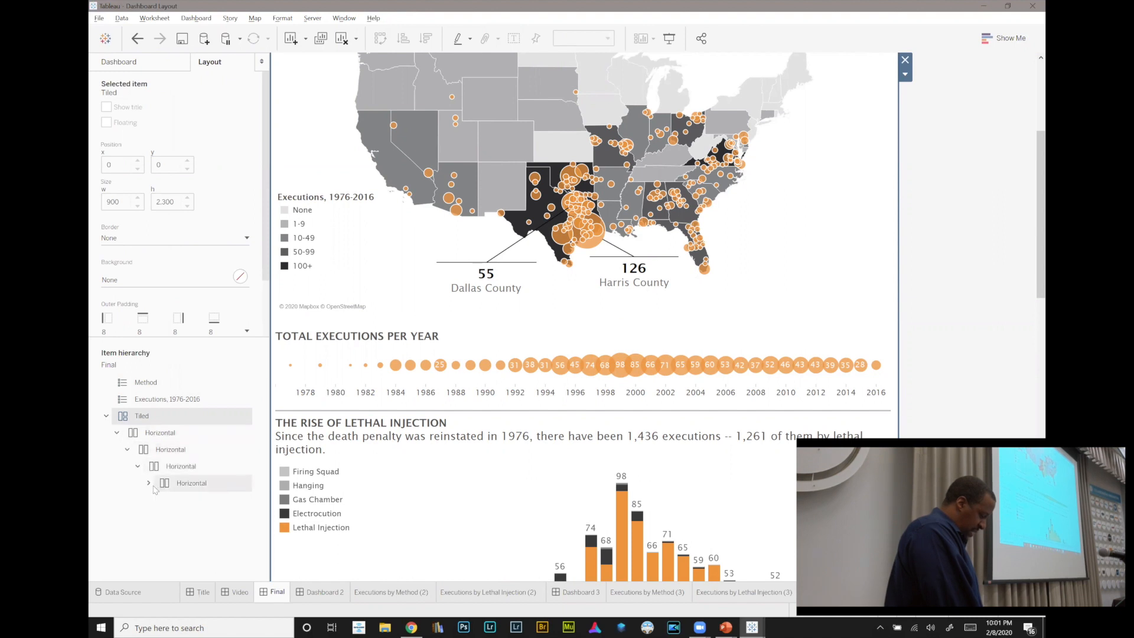
pyautogui.click(149, 483)
pyautogui.click(159, 500)
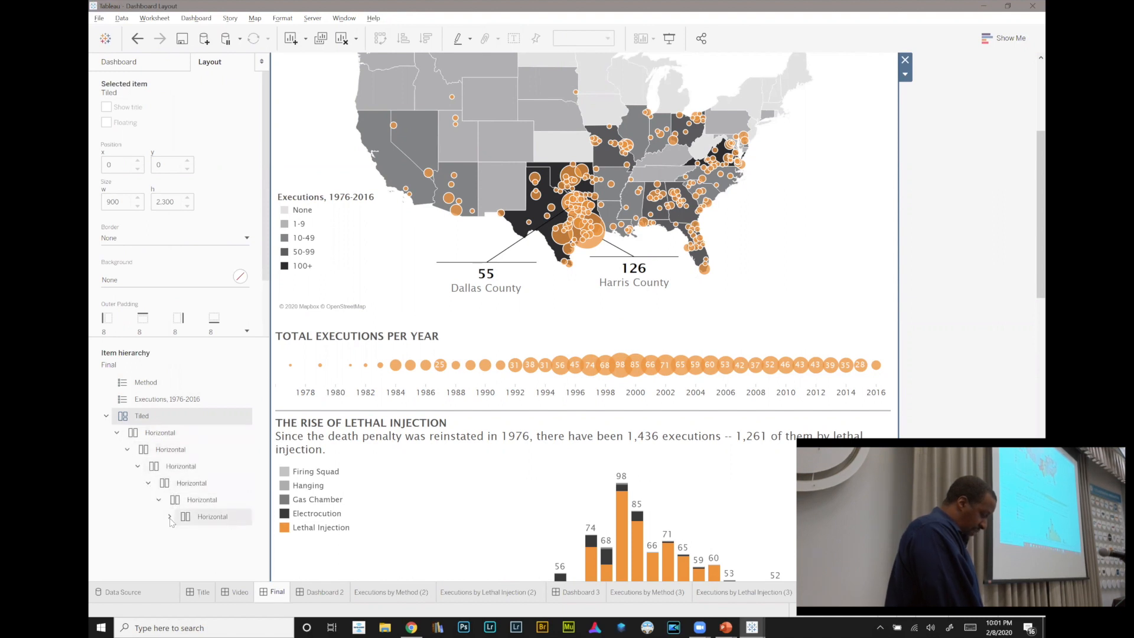
pyautogui.click(170, 517)
pyautogui.click(180, 534)
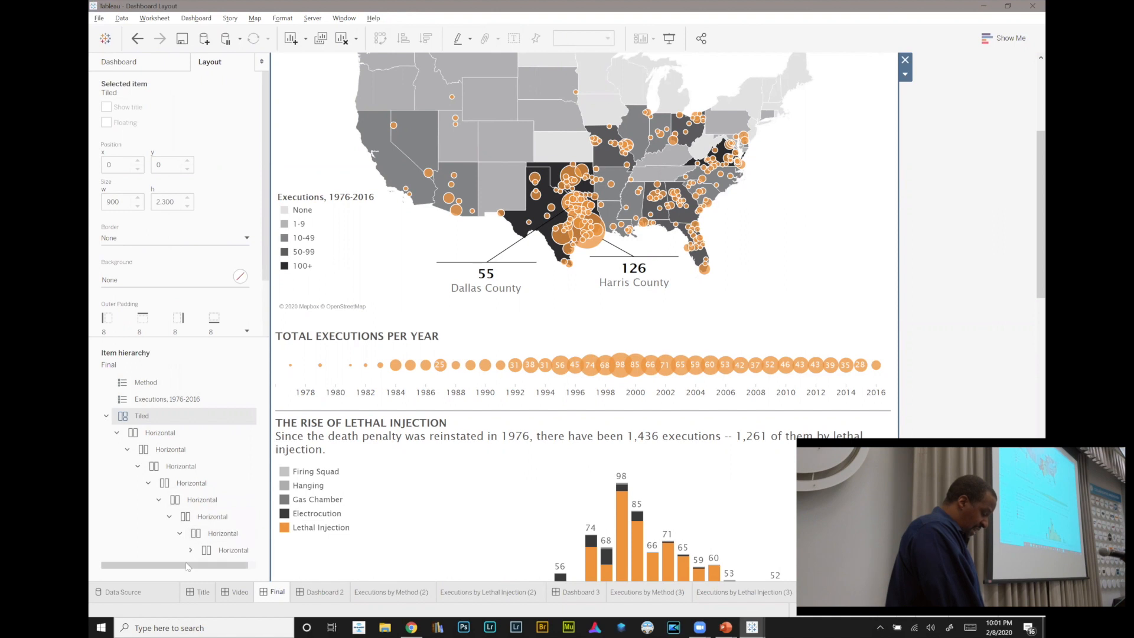
pyautogui.click(182, 552)
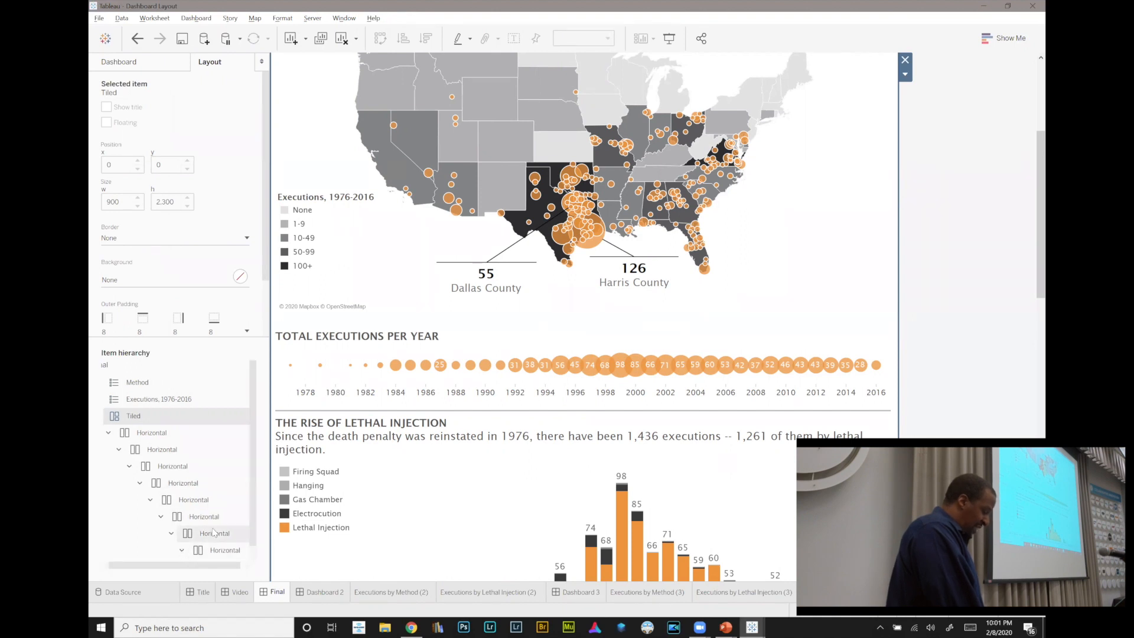
# - Widen the layout pane and expand the Vertical container beneath the innermost nested Horizontal container
pyautogui.scroll(-1, 213, 540)
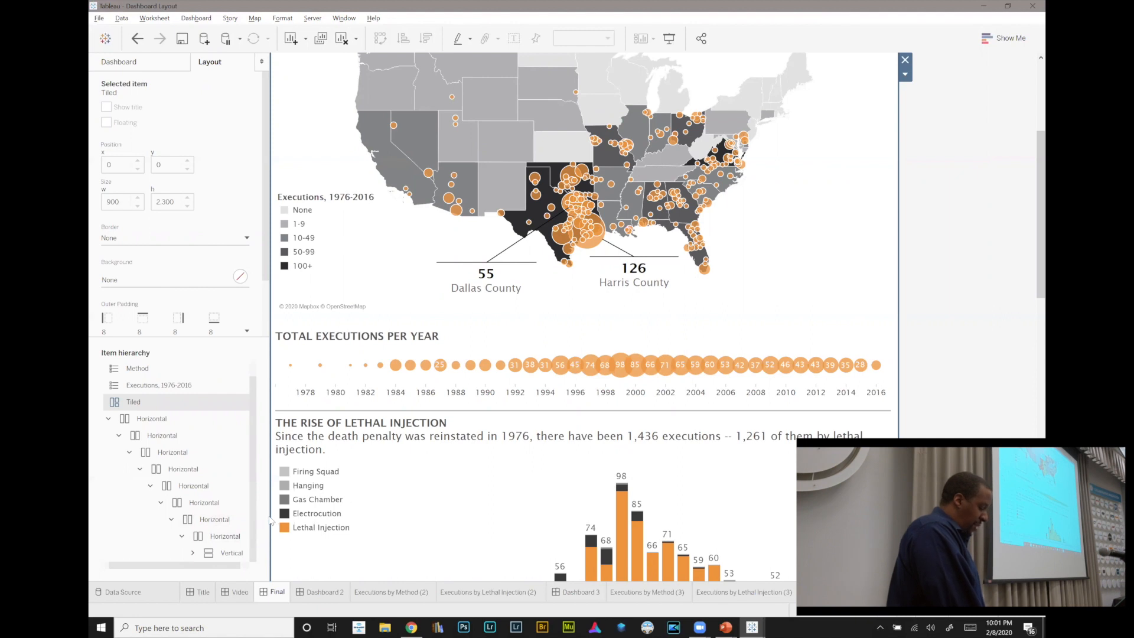
pyautogui.moveTo(270, 516); pyautogui.dragTo(311, 517)
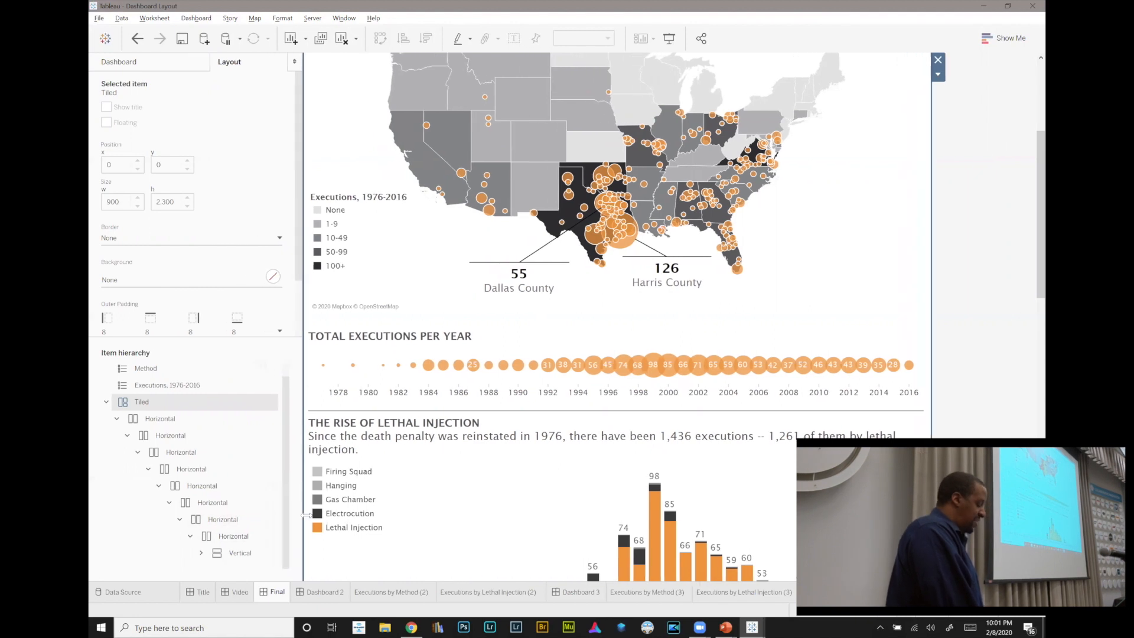
pyautogui.click(201, 553)
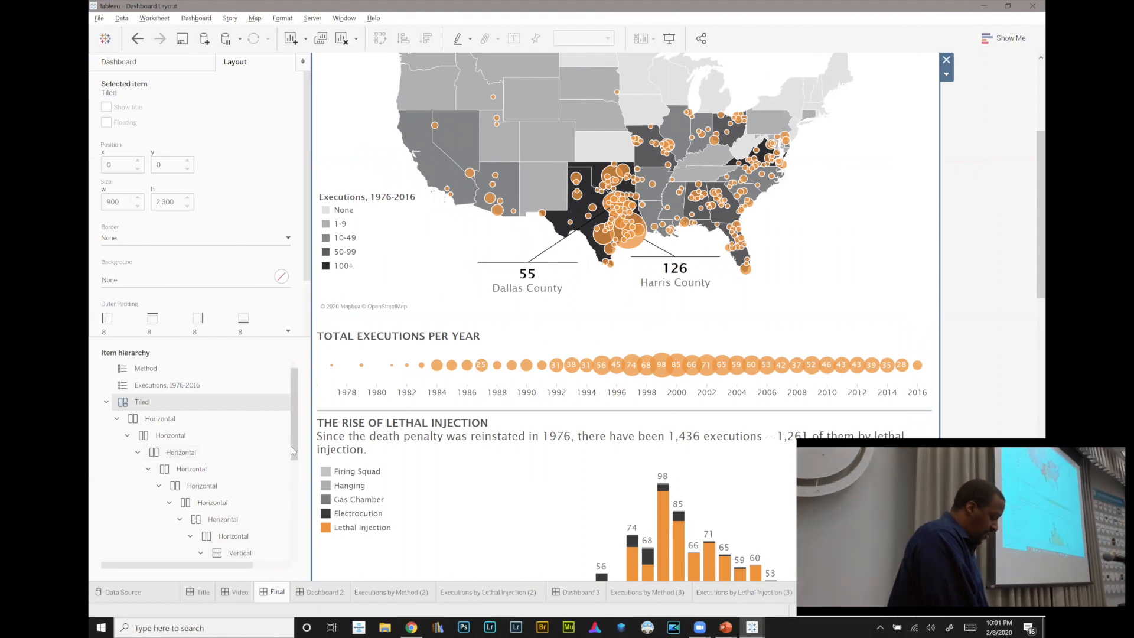
pyautogui.moveTo(295, 448); pyautogui.dragTo(320, 438)
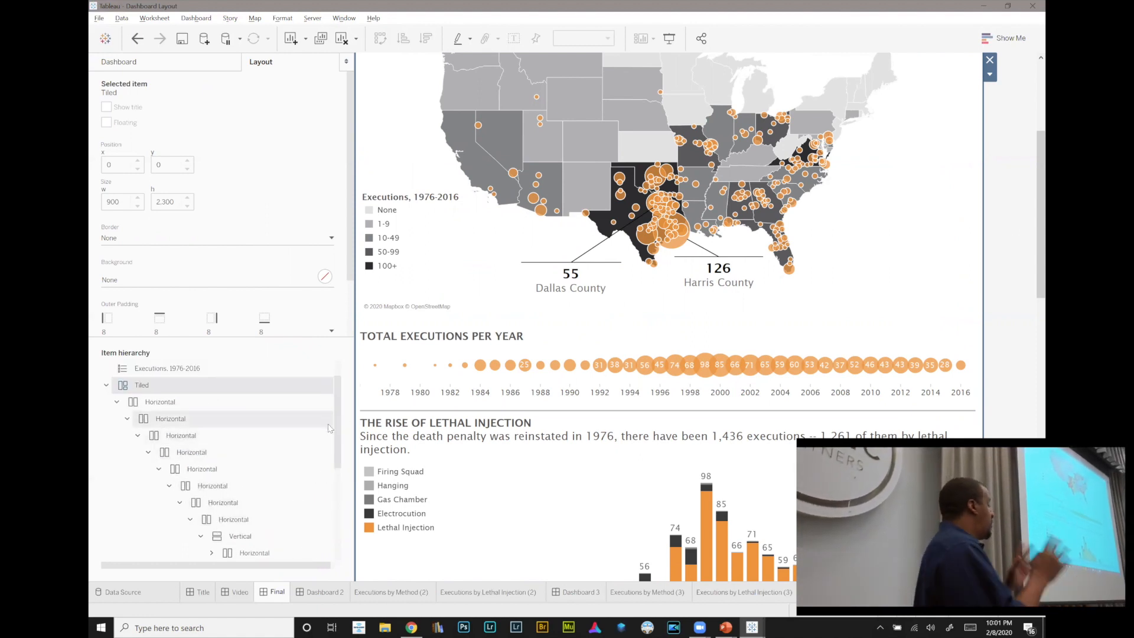
# - Inspect the nested Horizontal containers and the Vertical container they hold to compare their positions and sizes
pyautogui.click(247, 456)
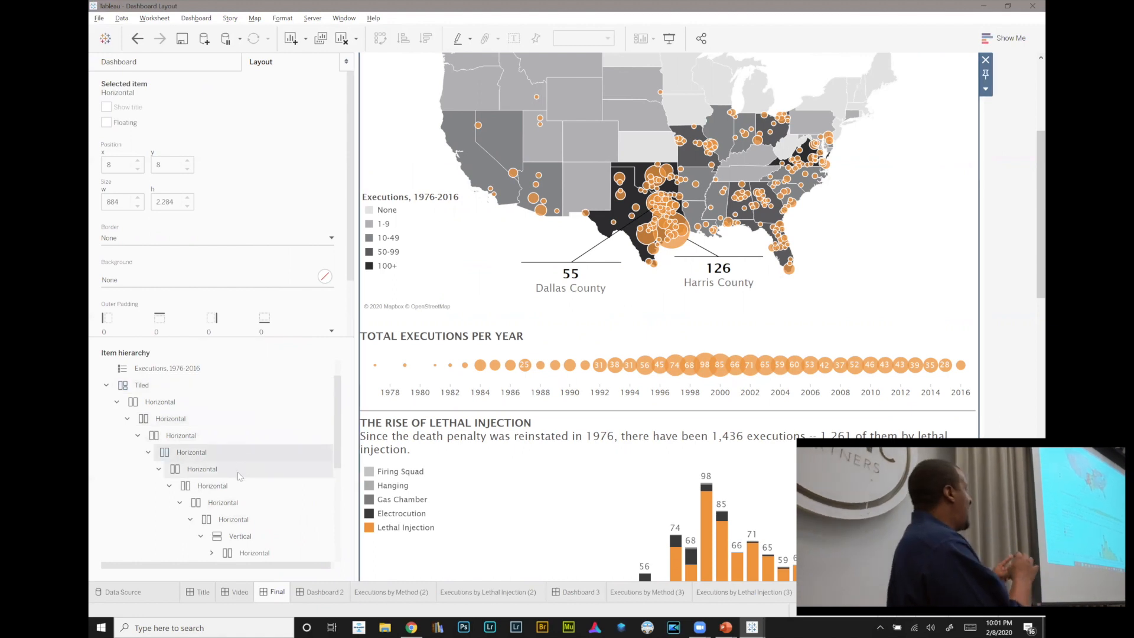
pyautogui.click(240, 473)
pyautogui.click(240, 485)
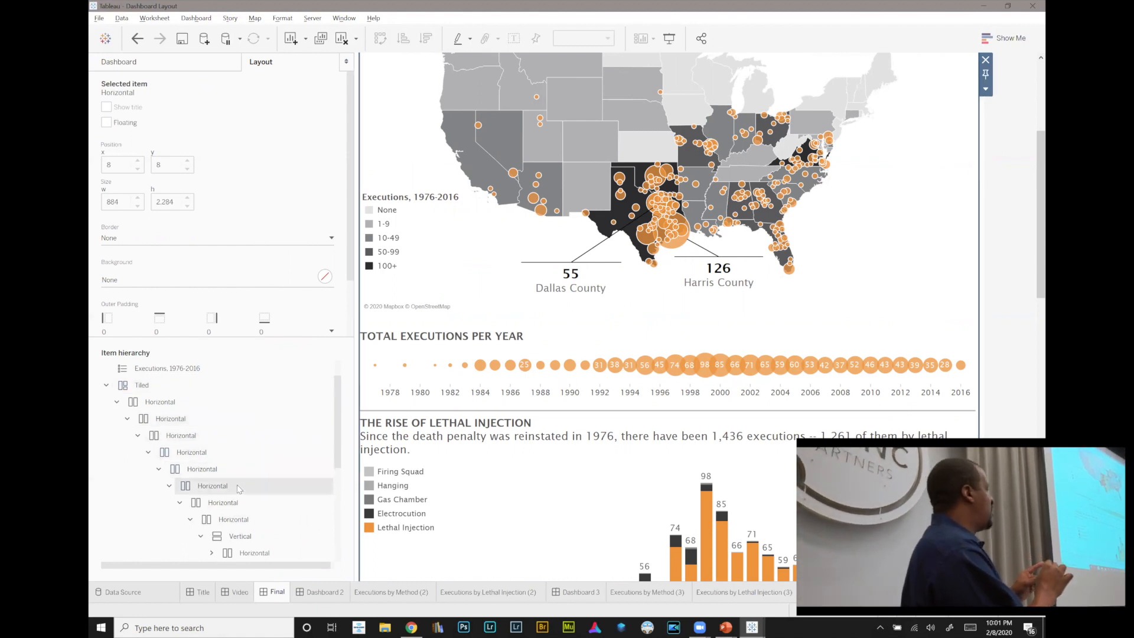
pyautogui.click(248, 539)
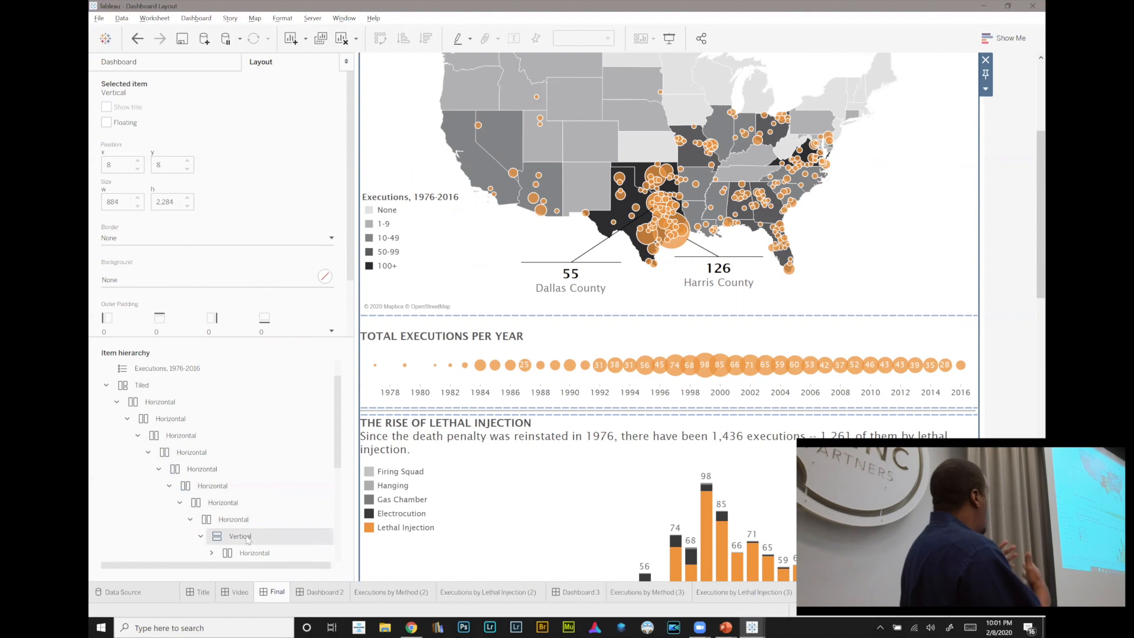
# - Examine the Vertical container's items in order, from the header's Horizontal container through the executions charts to The Rise of Lethal Injection
pyautogui.scroll(-1, 251, 525)
pyautogui.click(254, 508)
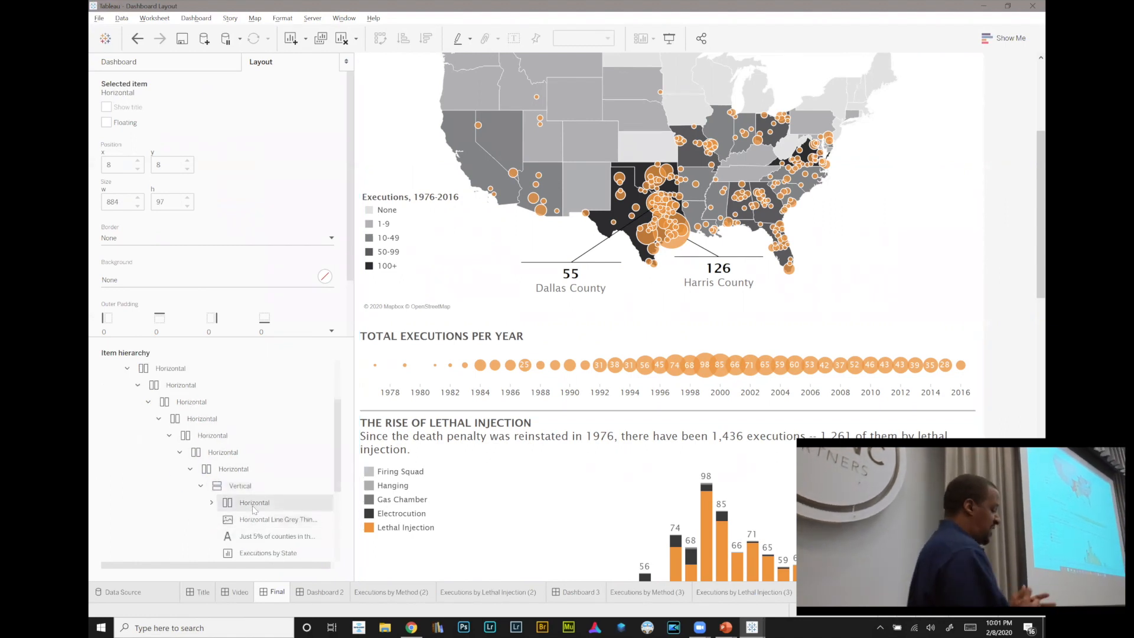
pyautogui.click(256, 519)
pyautogui.click(261, 538)
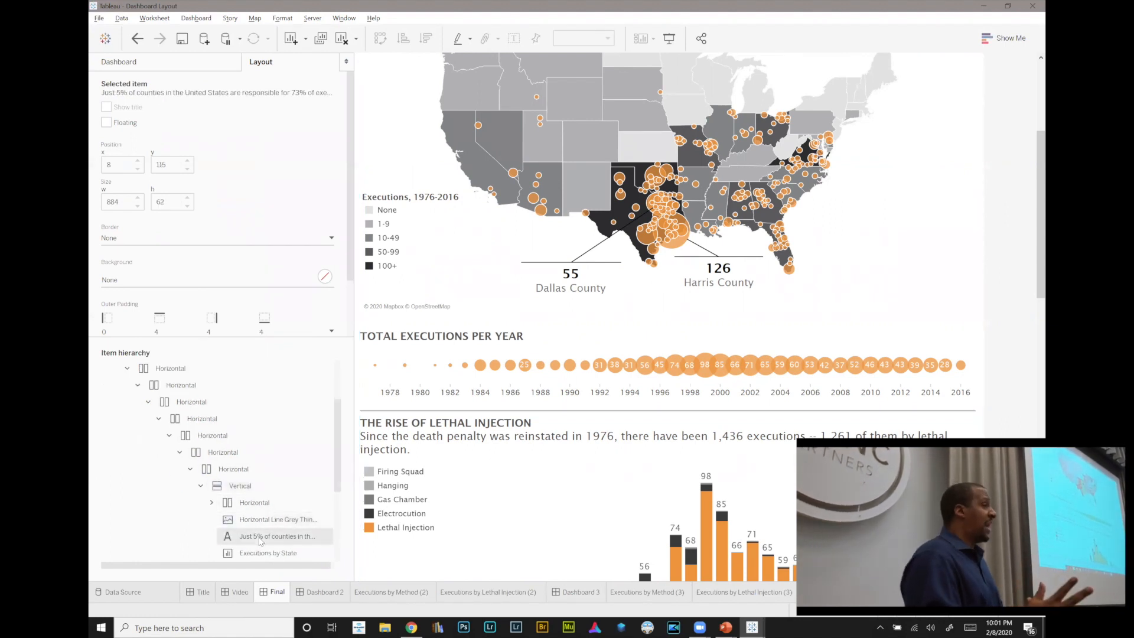
pyautogui.click(266, 551)
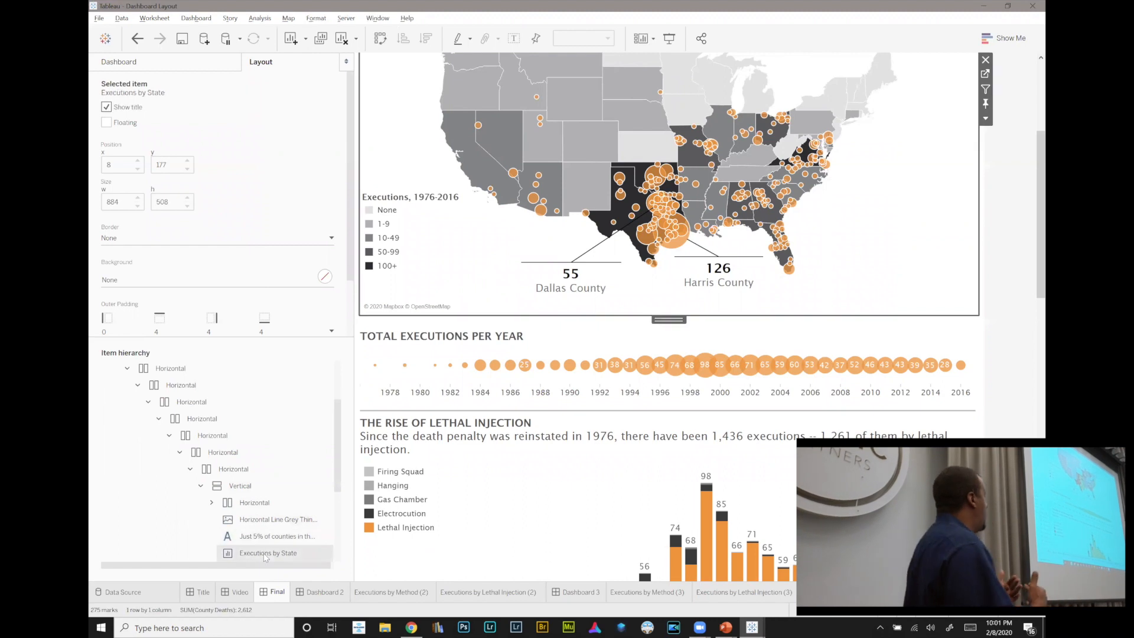
pyautogui.scroll(-2, 269, 541)
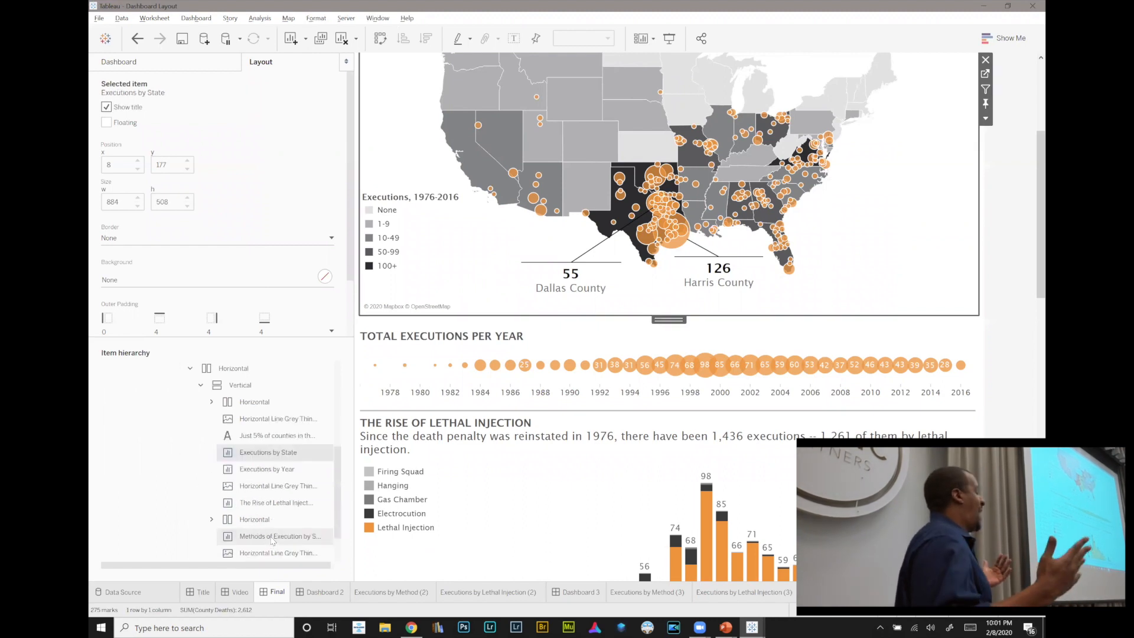
pyautogui.click(267, 471)
pyautogui.click(265, 488)
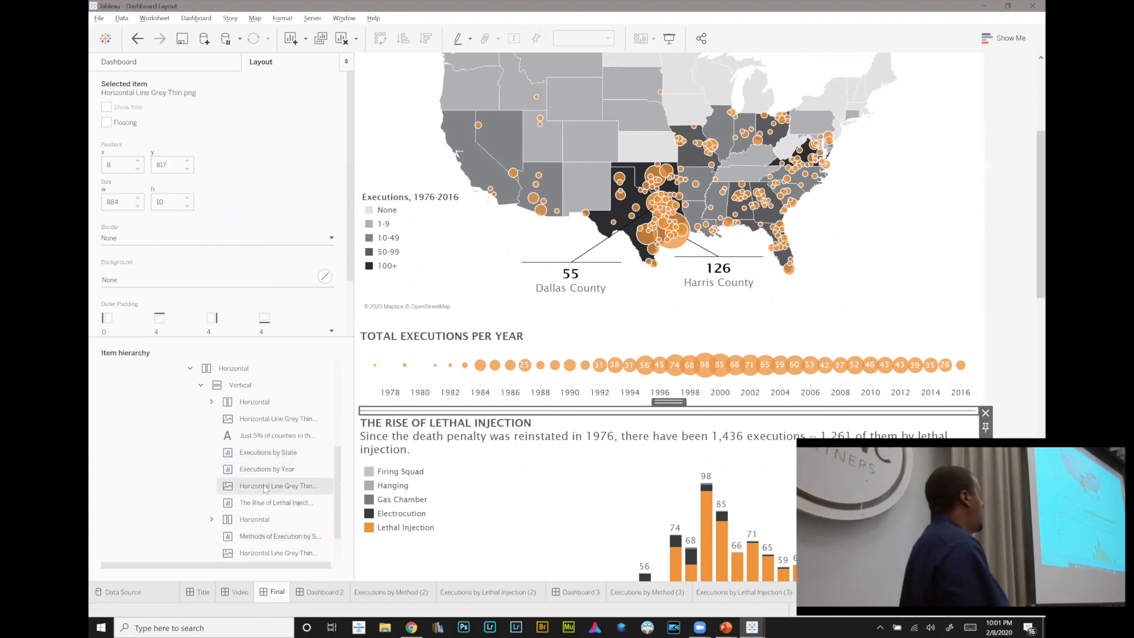
pyautogui.click(267, 503)
pyautogui.scroll(2, 264, 475)
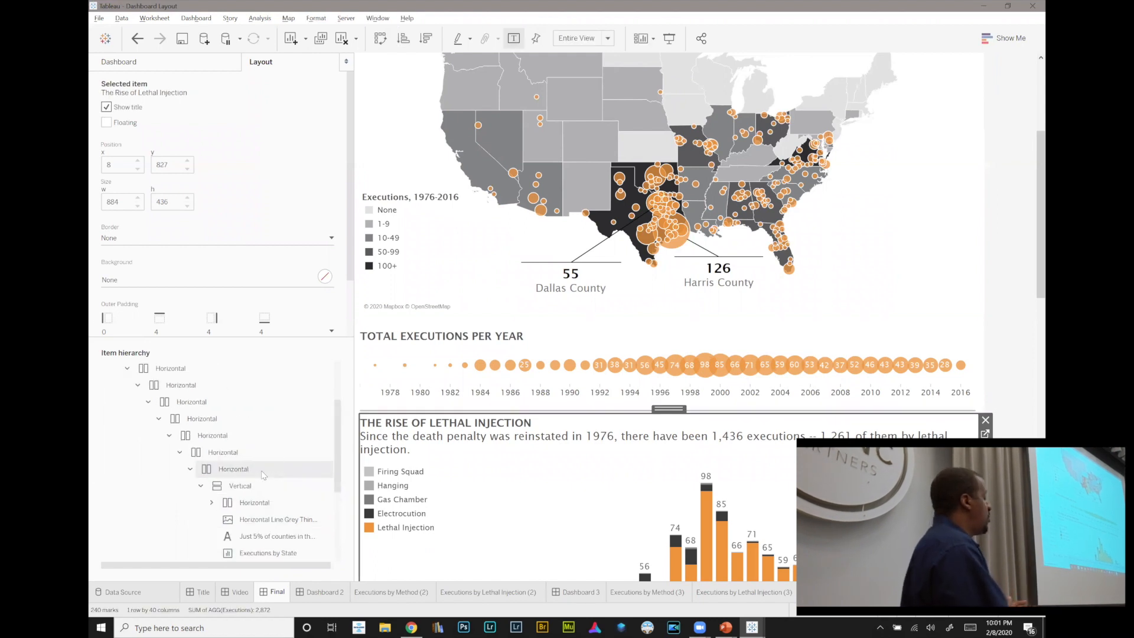
pyautogui.scroll(1, 258, 468)
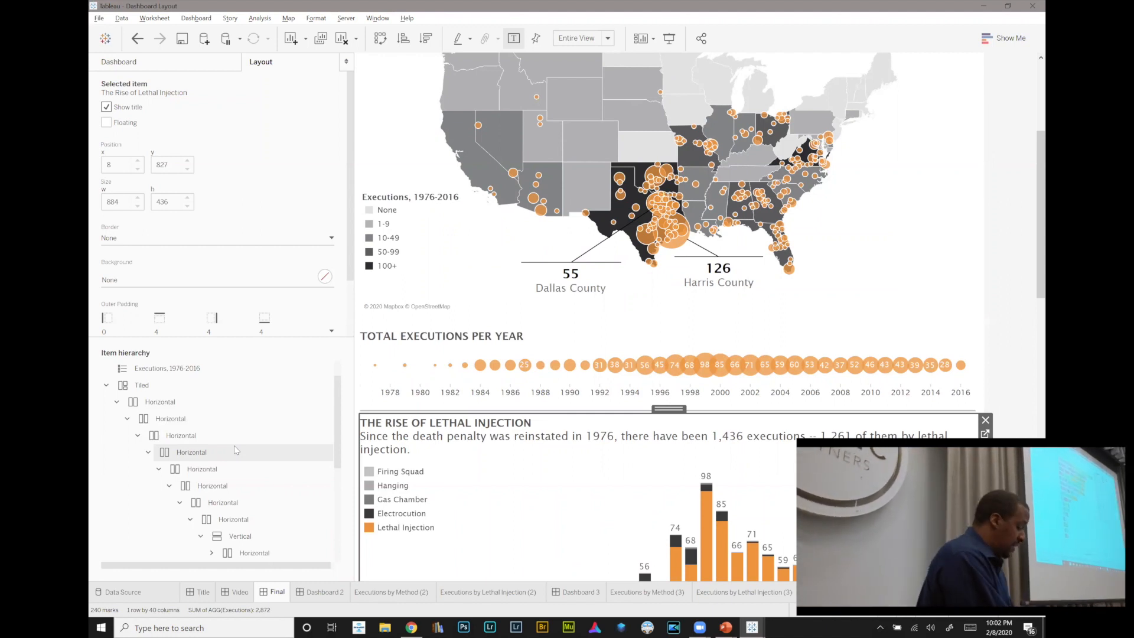
# - Return to the Book1 workbook, widen the Airport Name legend's Vertical container to about 226 pixels, and inspect Chart 1A's Tiled container
pyautogui.hotkey('alt', 'Tab')
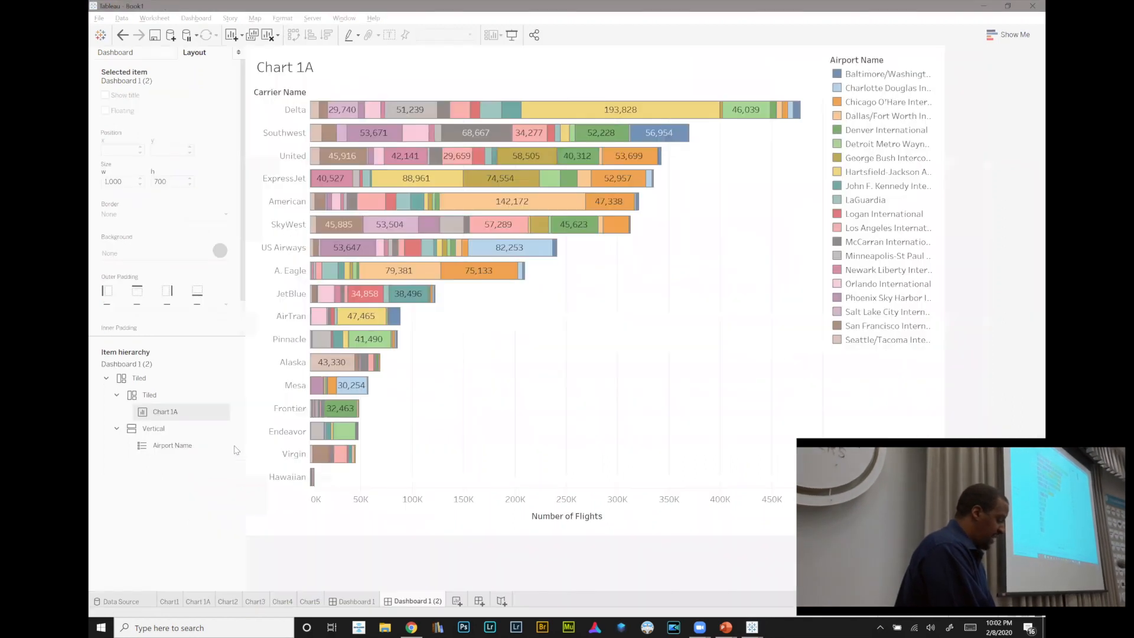
pyautogui.click(180, 429)
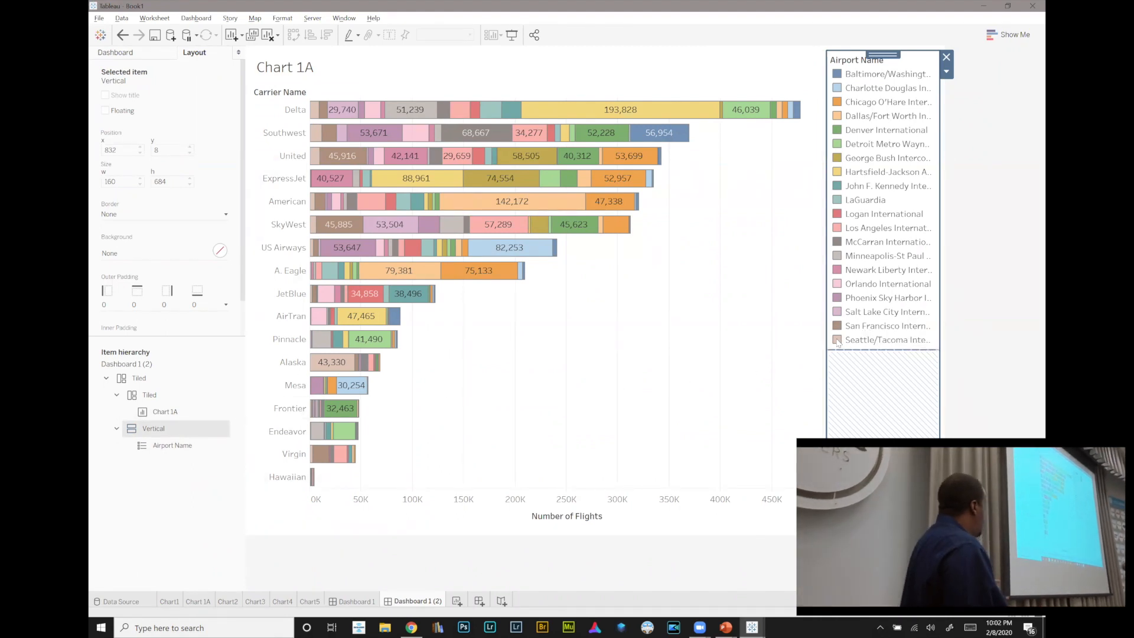
pyautogui.moveTo(825, 338); pyautogui.dragTo(780, 335)
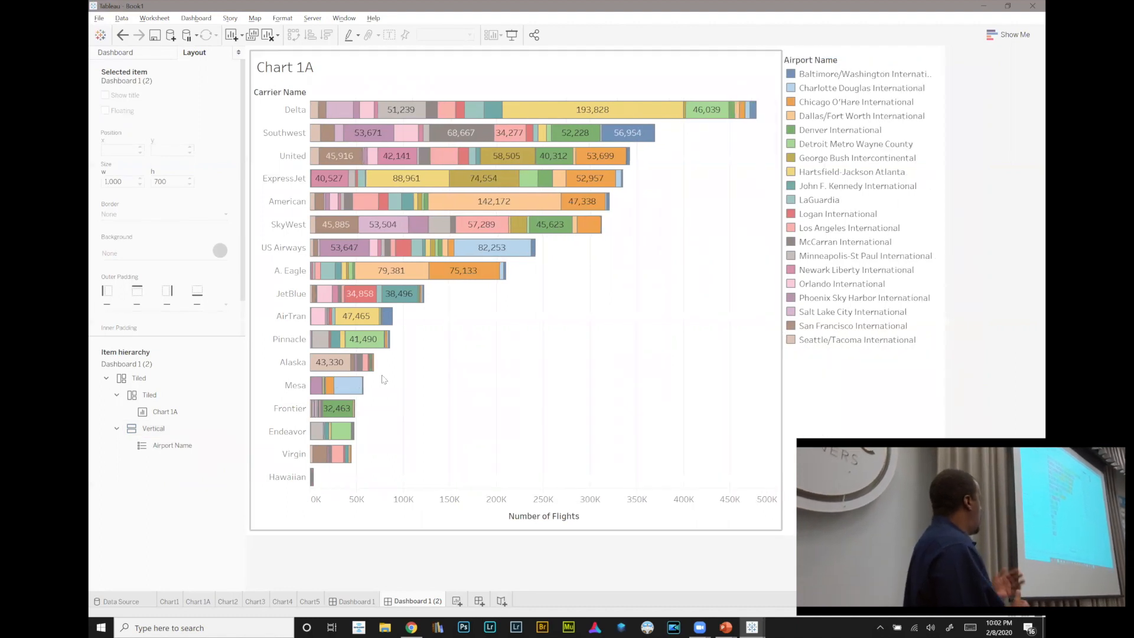
pyautogui.click(193, 430)
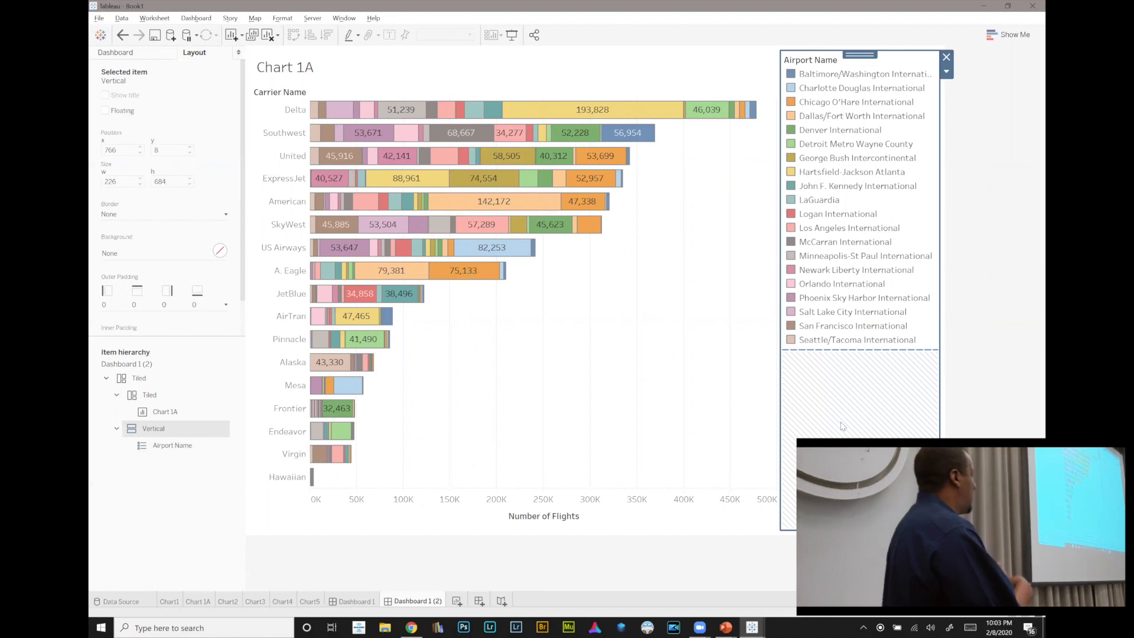
pyautogui.click(165, 399)
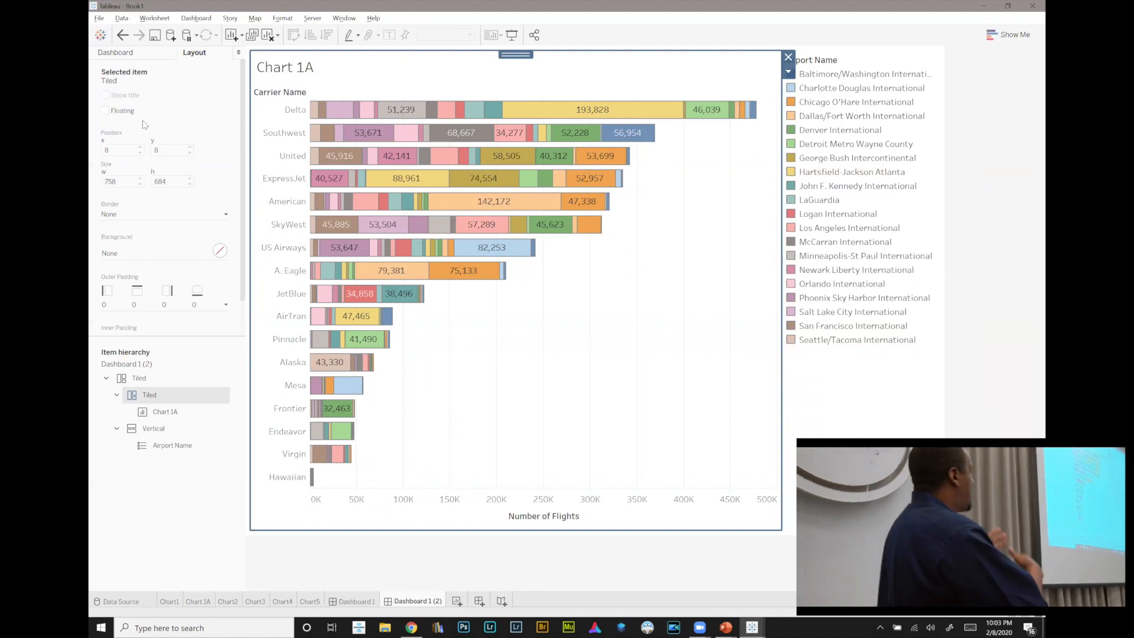
# - Undo the latest container changes on Dashboard 1 (2) and collapse the Tiled and Vertical containers nested inside the Horizontal container
pyautogui.click(123, 34)
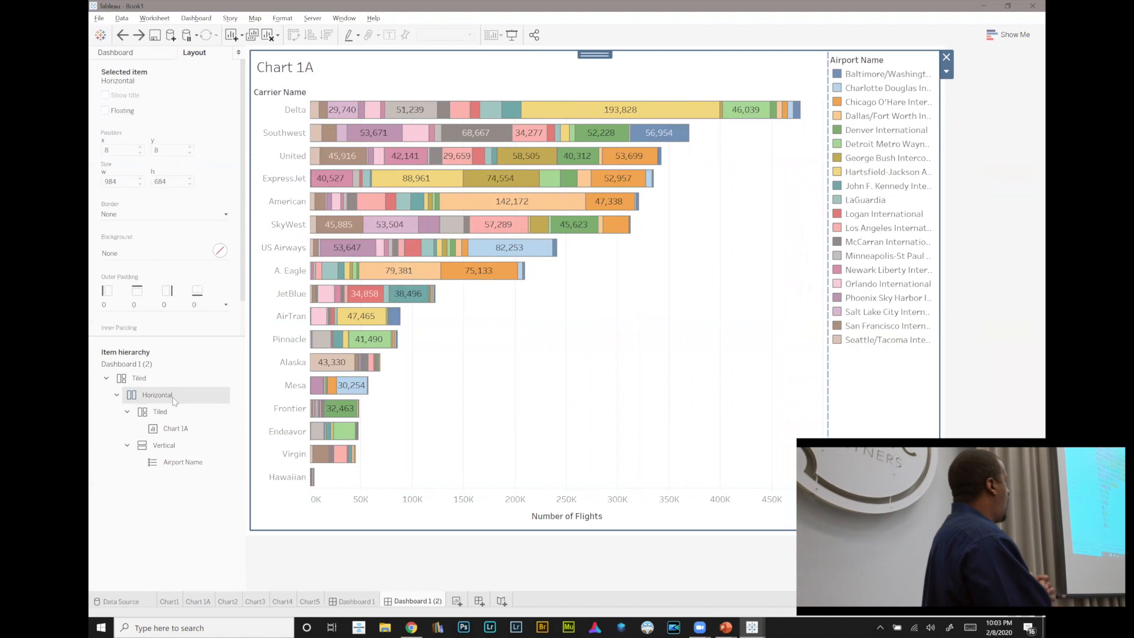
pyautogui.click(127, 412)
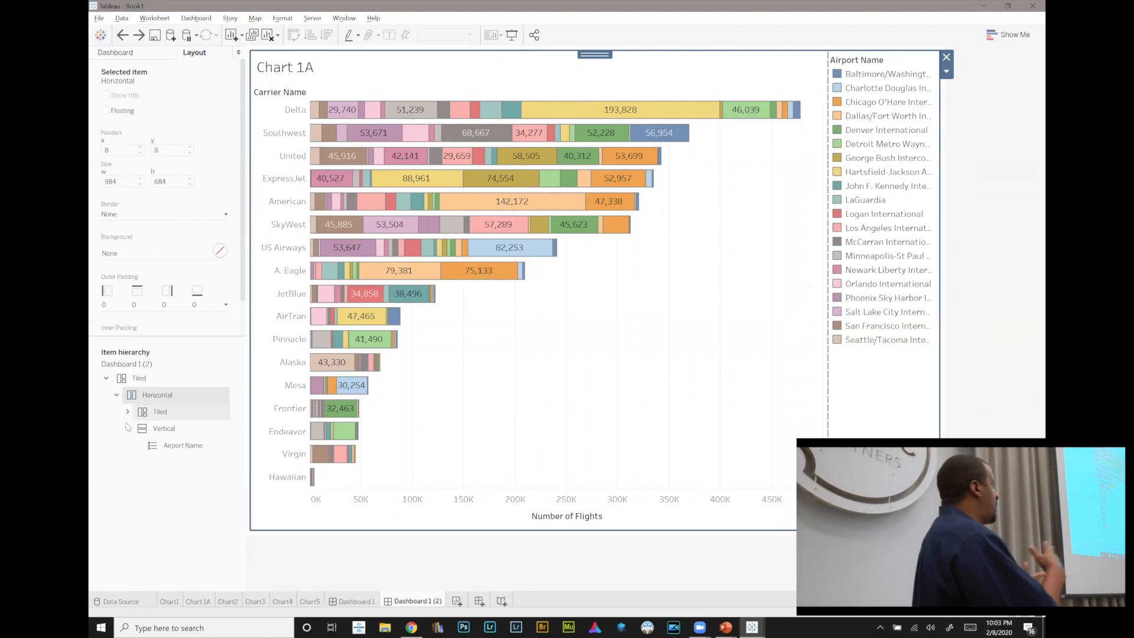
pyautogui.click(126, 429)
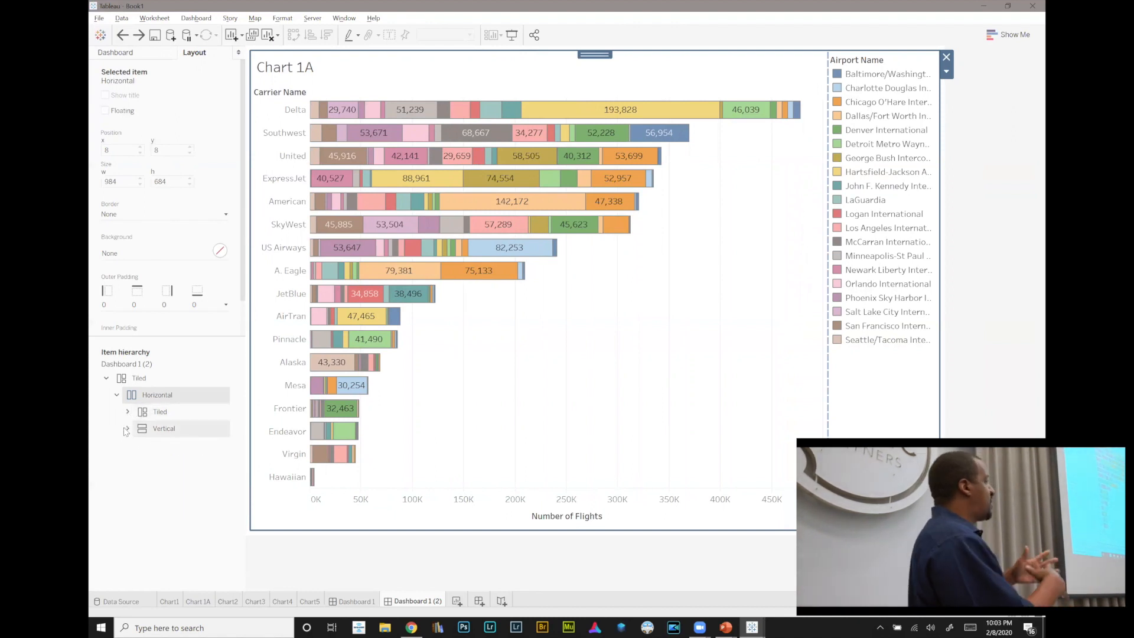
# - Inspect the Horizontal container and its nested Tiled and Vertical containers to compare the dashboard areas they cover
pyautogui.click(173, 398)
pyautogui.click(176, 416)
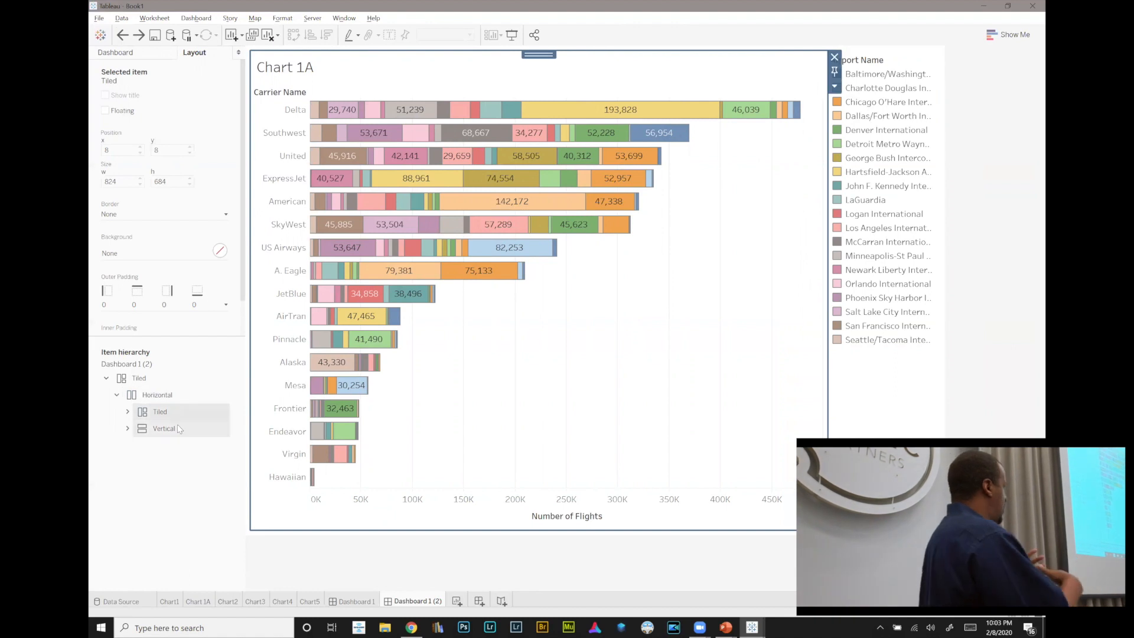
pyautogui.click(179, 428)
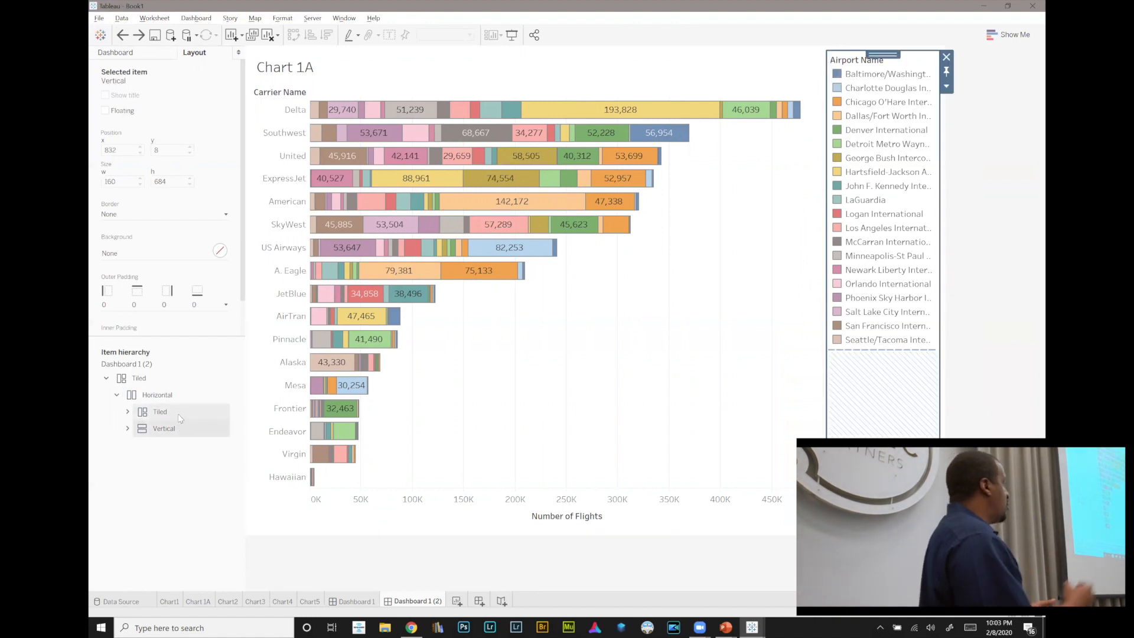
pyautogui.click(179, 414)
pyautogui.click(180, 396)
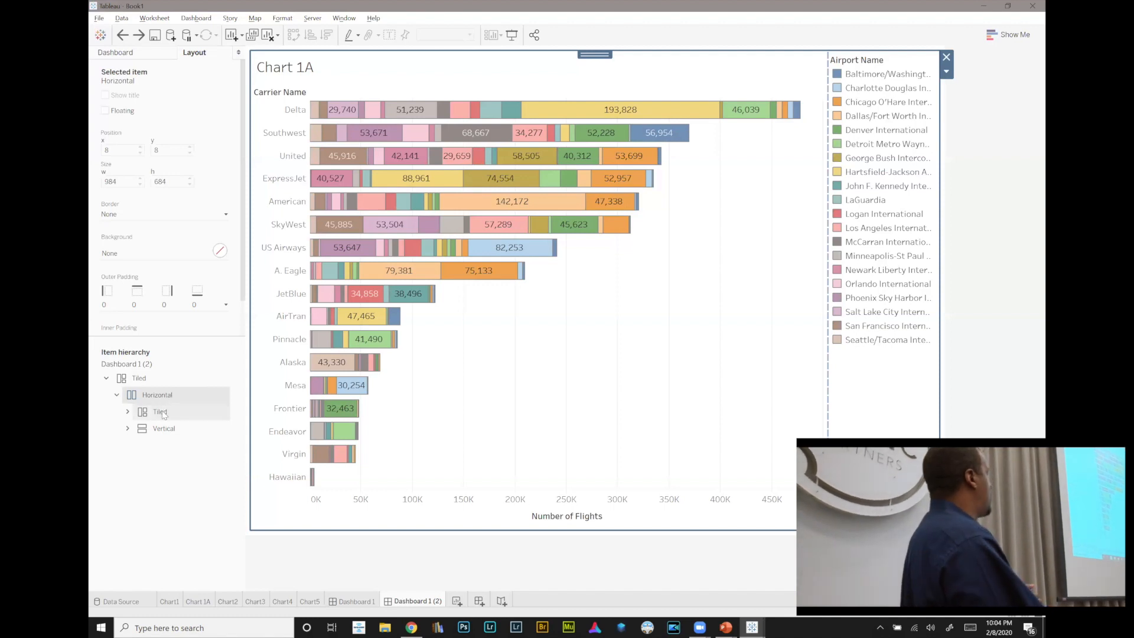
# - Try removing the Vertical container around the Airport Name legend while keeping the legend, and undo the removal
pyautogui.click(127, 429)
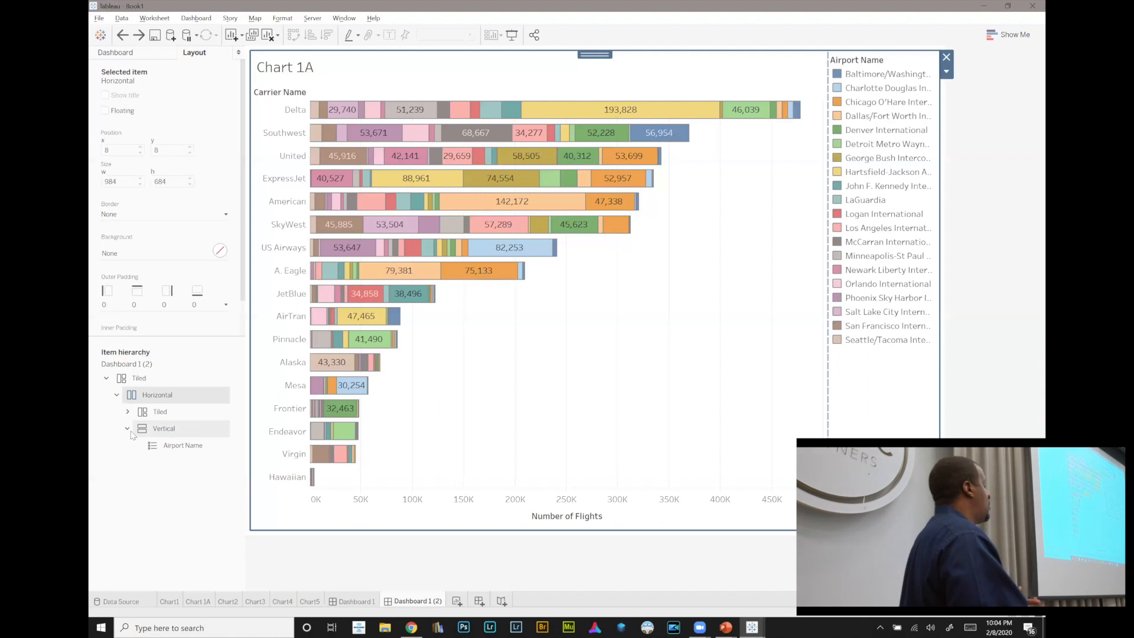
pyautogui.click(161, 435)
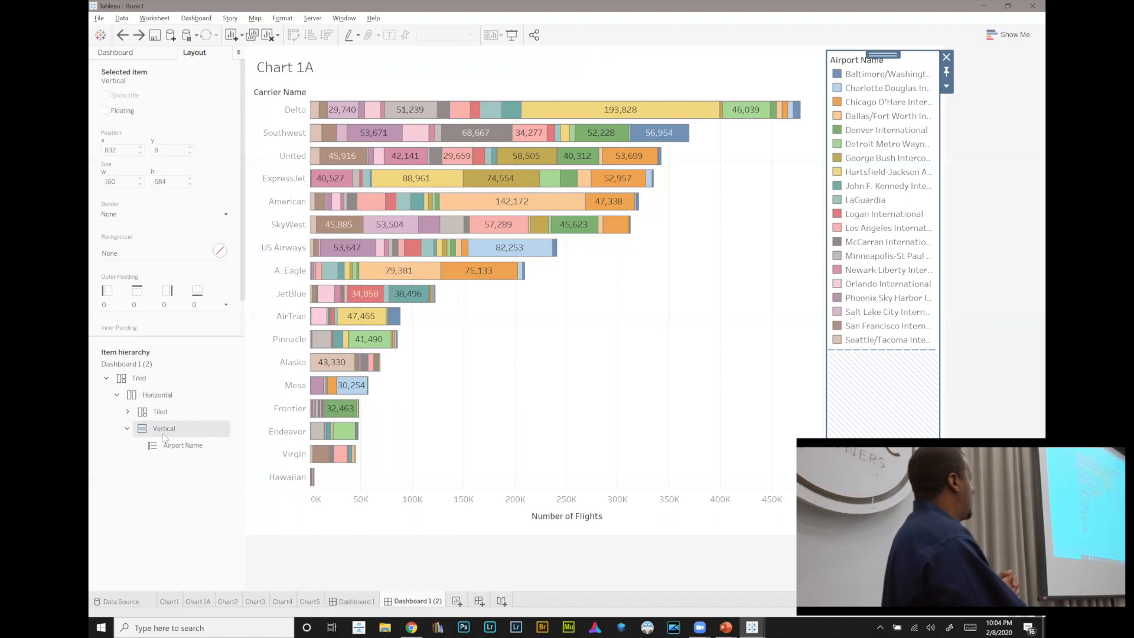
pyautogui.rightClick(164, 437)
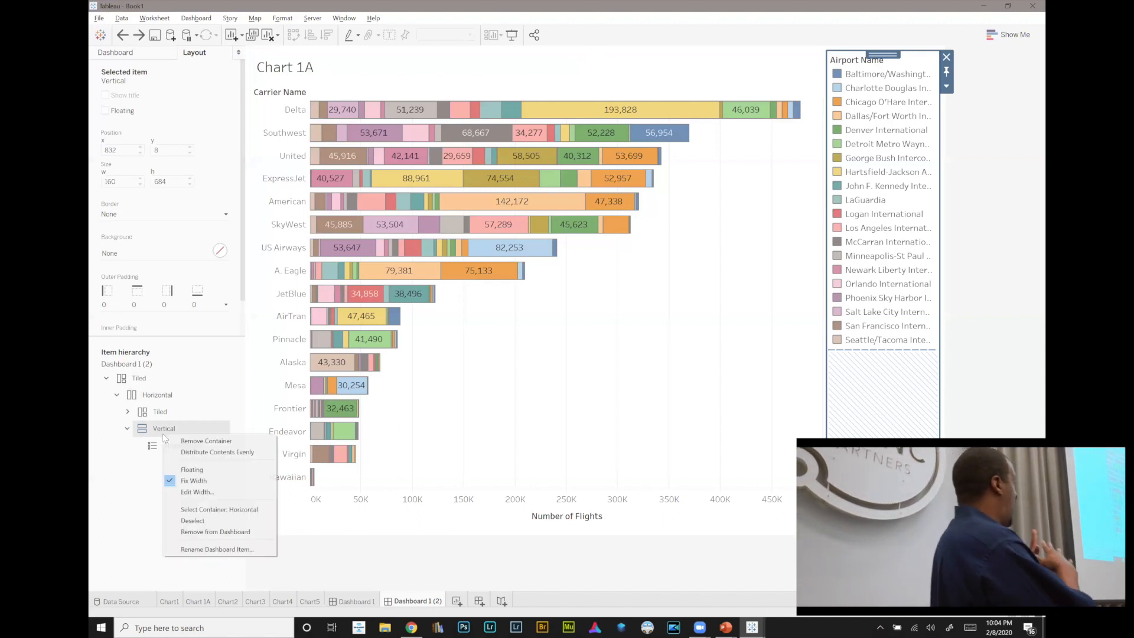
pyautogui.click(171, 441)
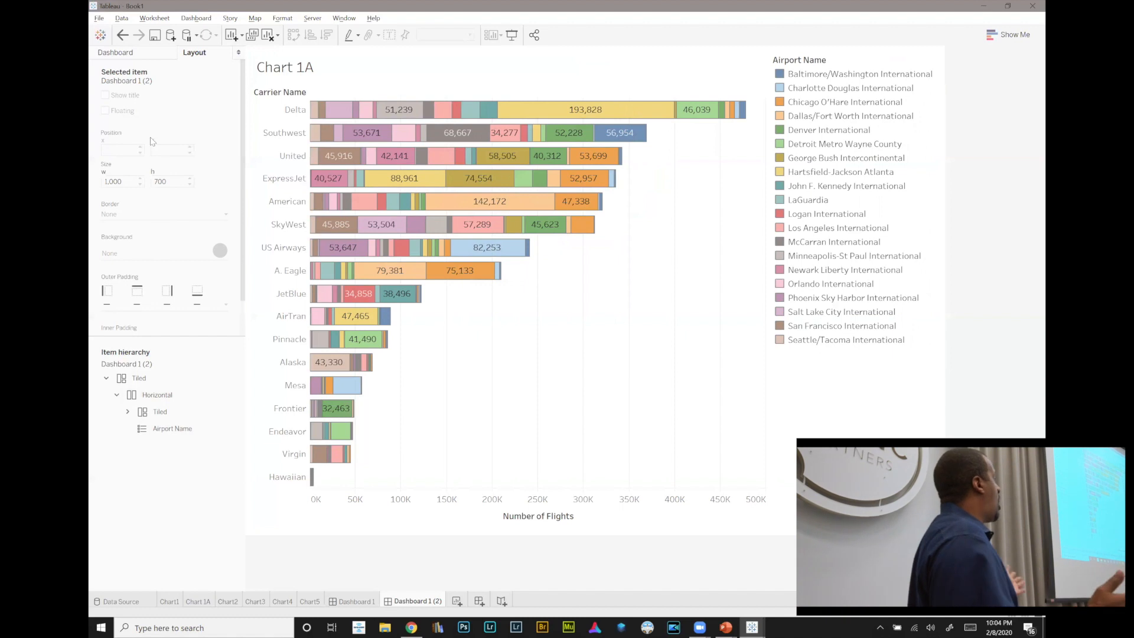
pyautogui.click(122, 35)
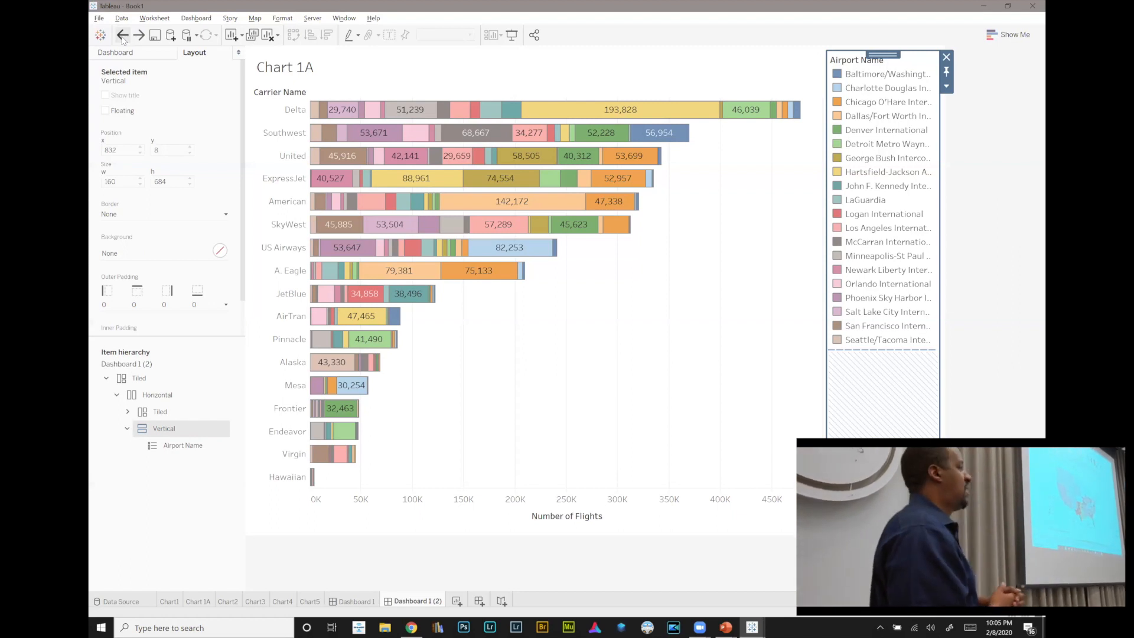
# - Switch to the Dashboard Layout workbook and review the Final dashboard from its title down to the executions by race charts
pyautogui.hotkey('alt', 'Tab')
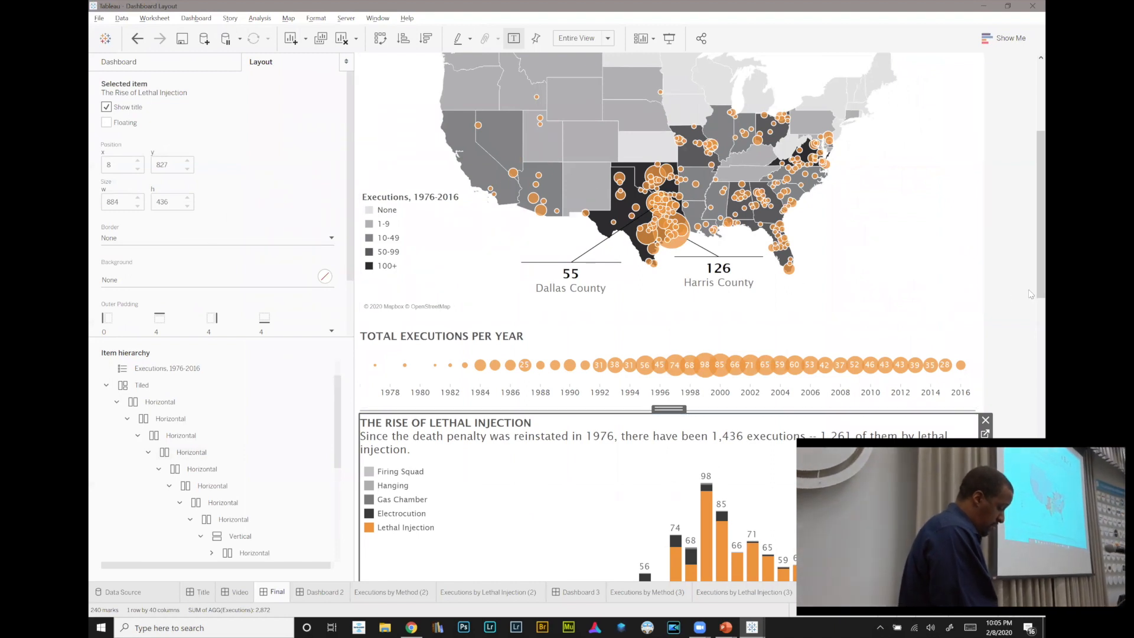
pyautogui.moveTo(1031, 294); pyautogui.dragTo(1031, 208)
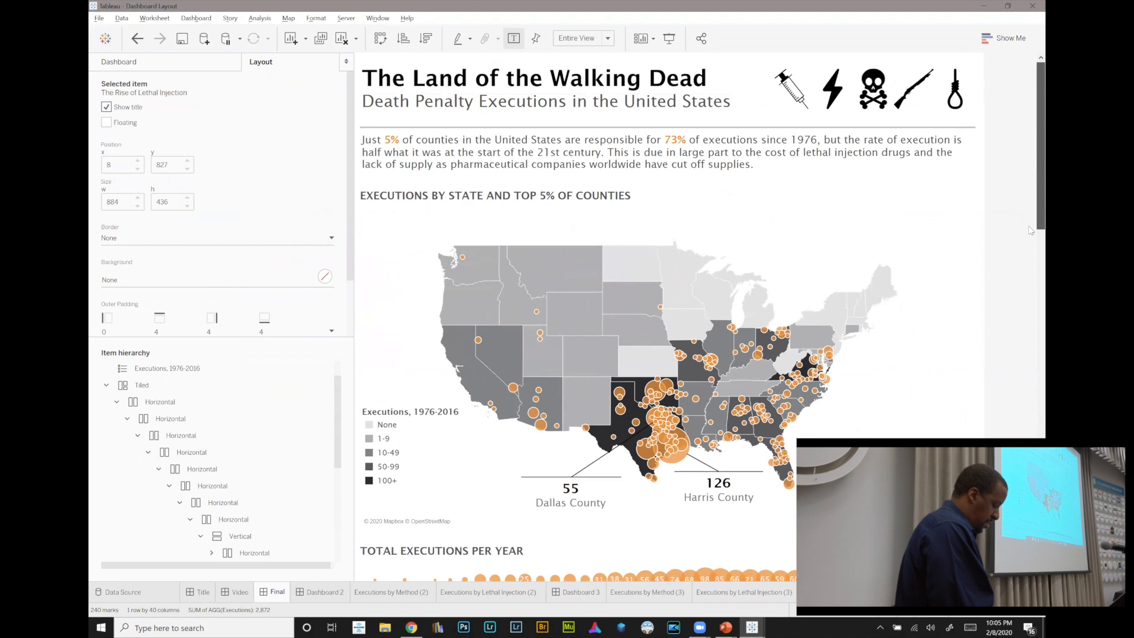
pyautogui.scroll(-2, 1031, 249)
pyautogui.scroll(-15, 1031, 301)
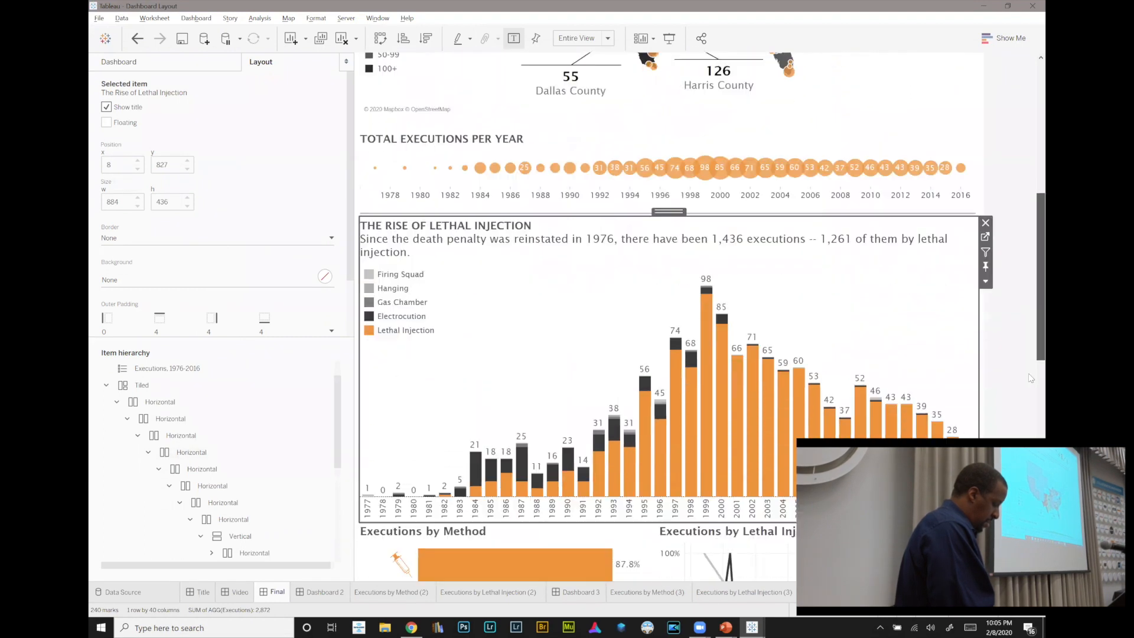
pyautogui.scroll(-10, 667, 249)
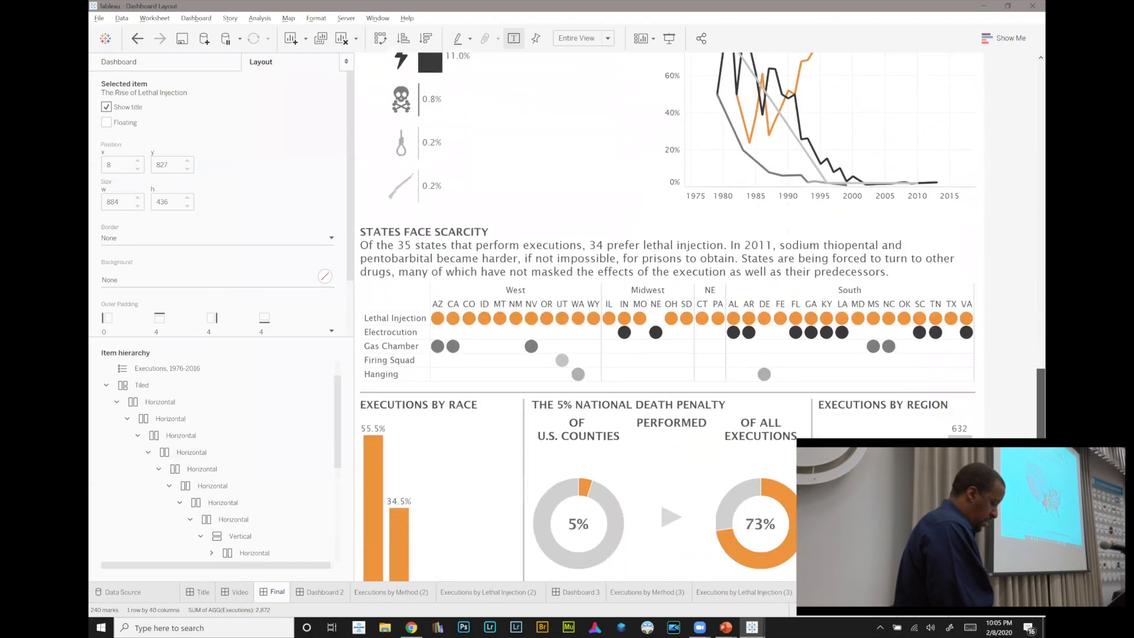
pyautogui.scroll(20, 1030, 254)
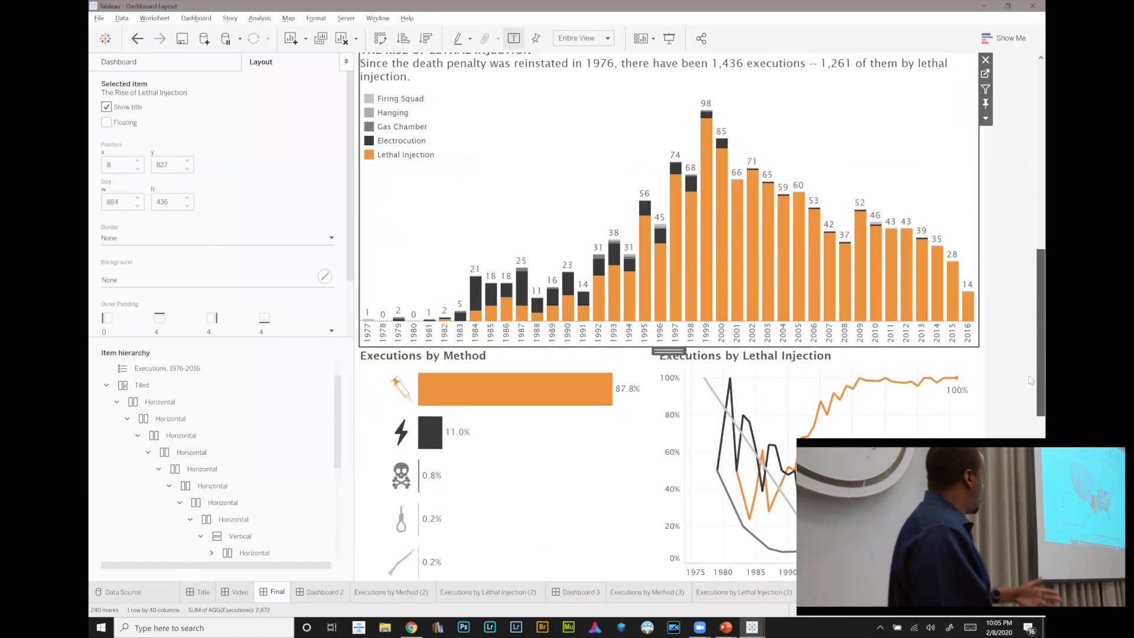
pyautogui.scroll(4, 1031, 254)
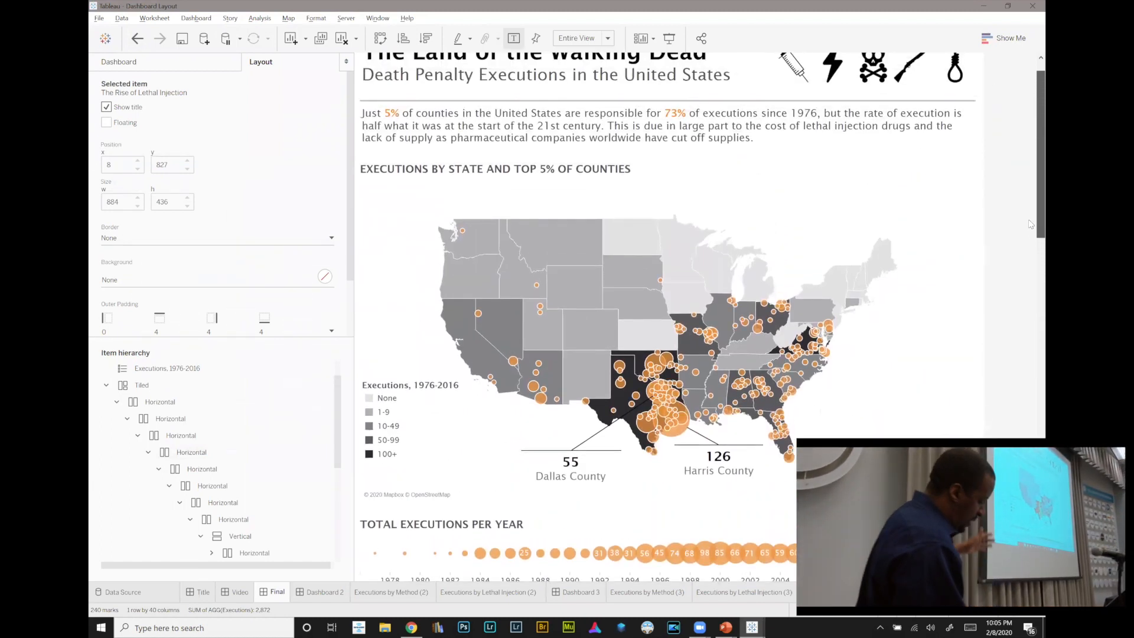
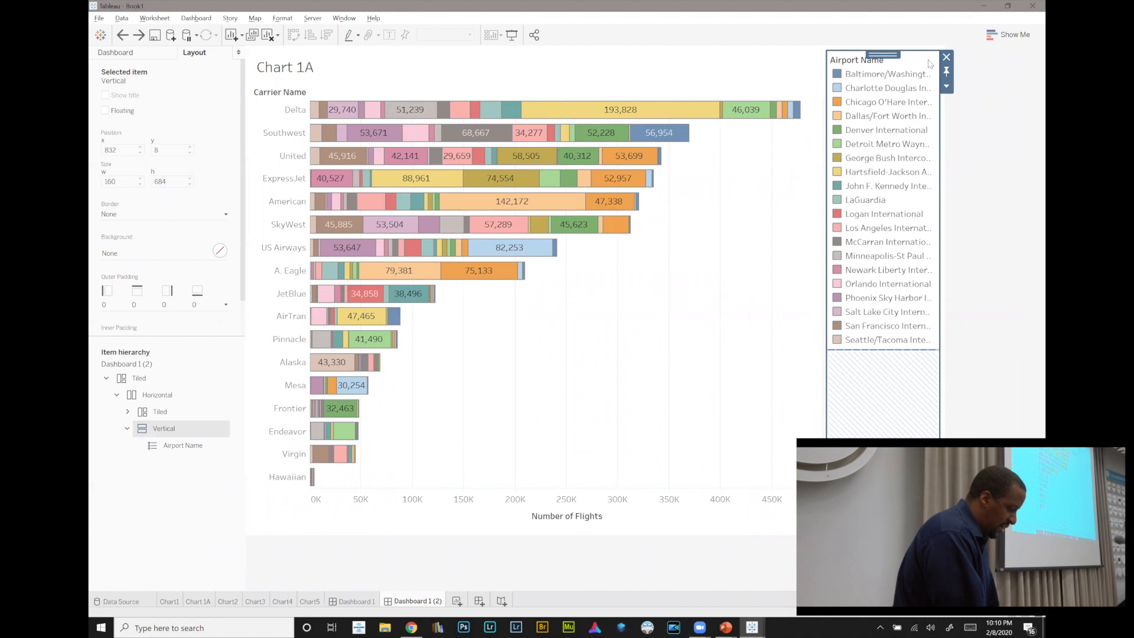
# - Clear Dashboard 1 (2) by deleting the Airport Name legend's Vertical container with its contents and the remaining Chart 1A layout
pyautogui.click(946, 56)
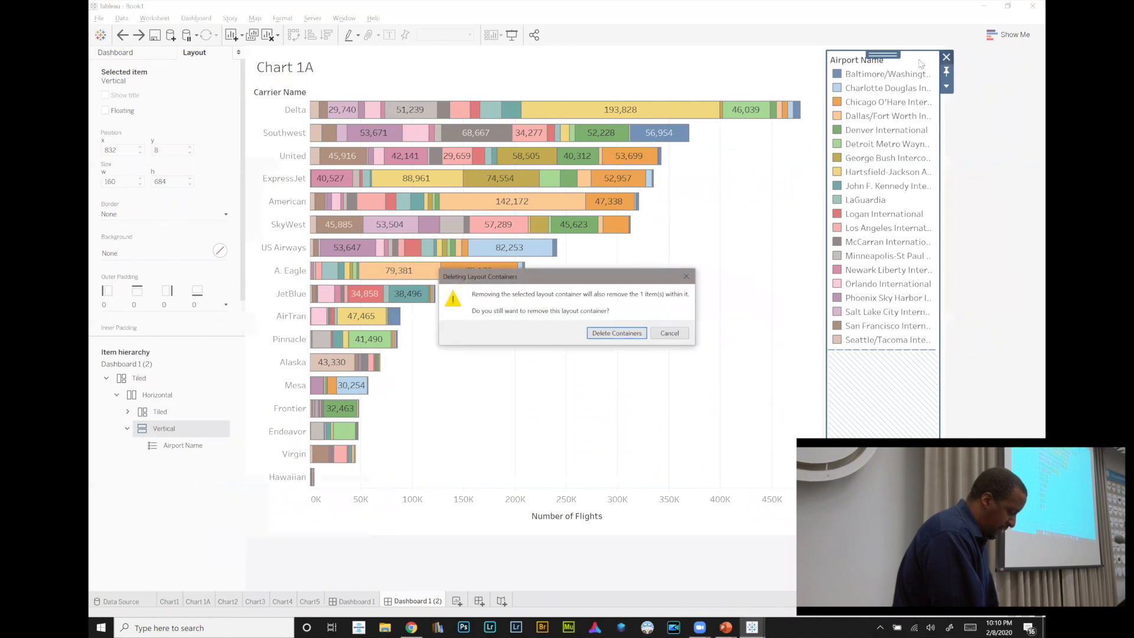
pyautogui.click(608, 333)
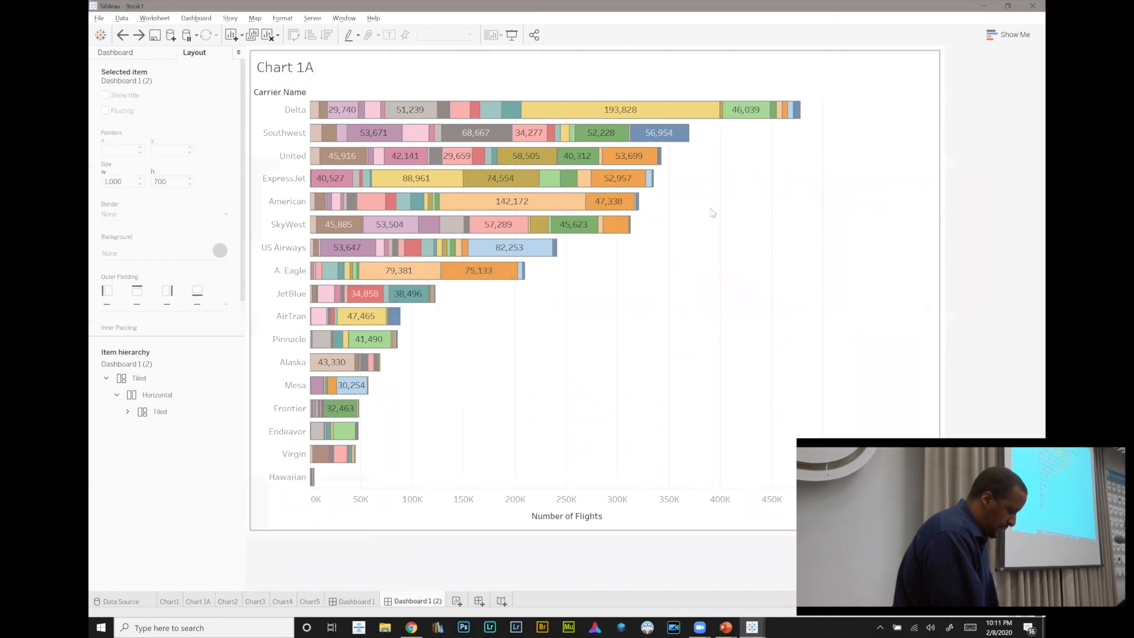
pyautogui.click(851, 82)
pyautogui.click(946, 56)
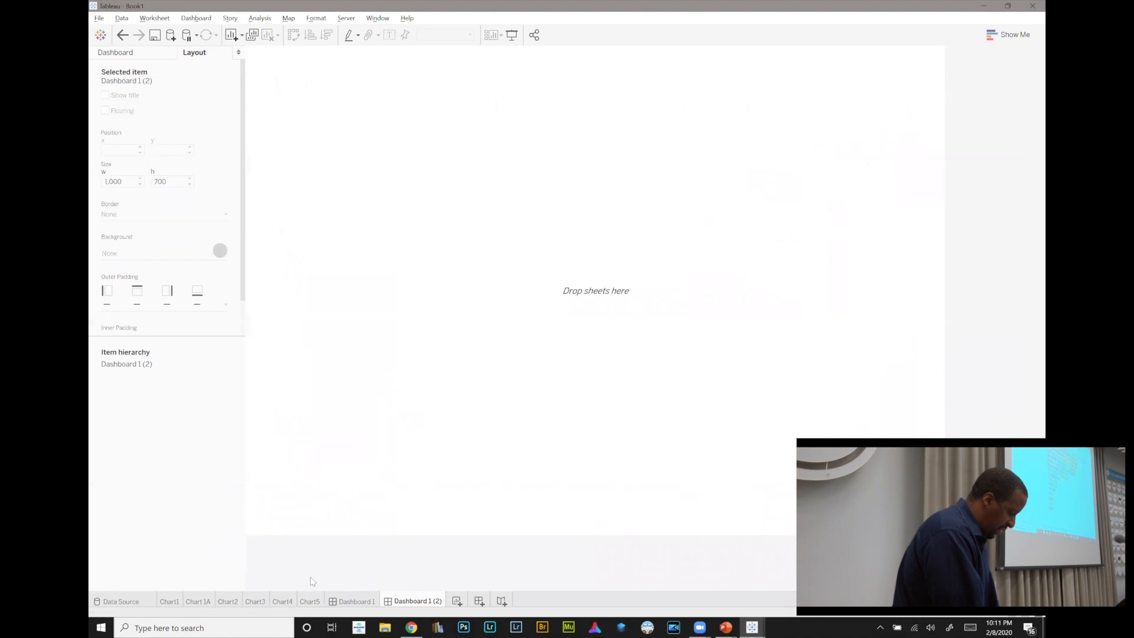
# - Remove the Airport Name field from the color marks of the Chart 1A worksheet
pyautogui.click(207, 602)
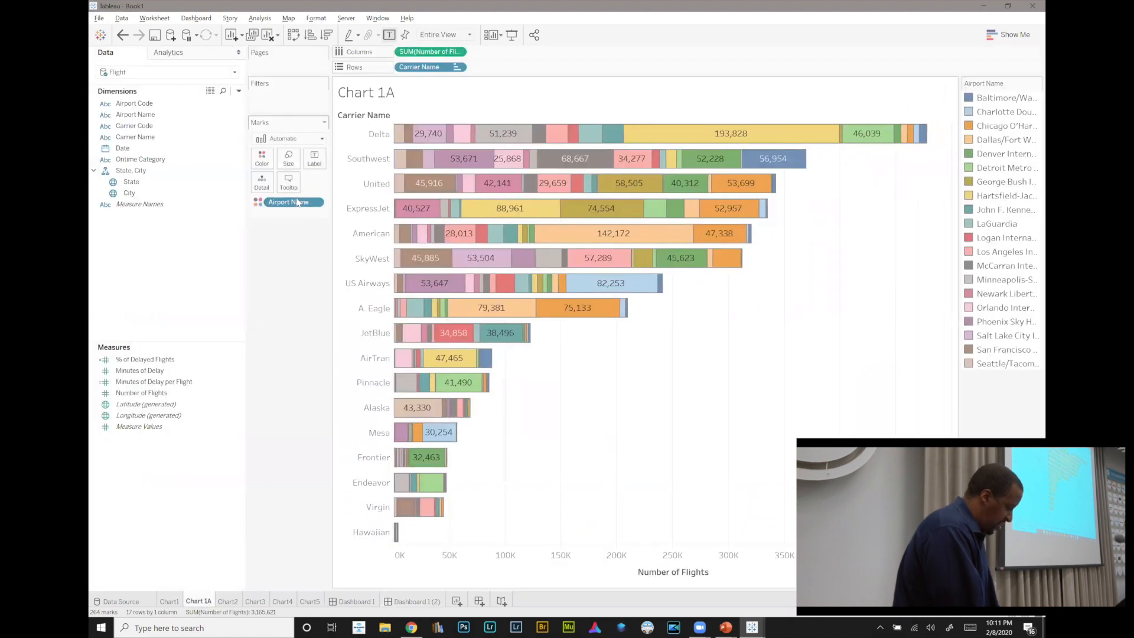
pyautogui.moveTo(298, 203); pyautogui.dragTo(300, 278)
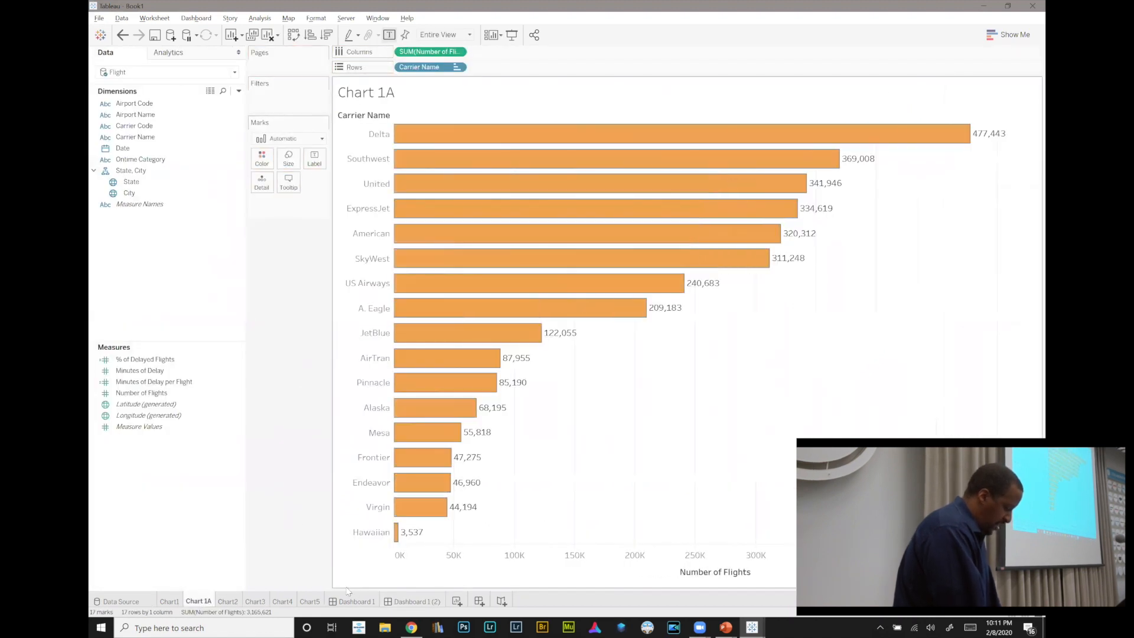
# - Go to Dashboard 1 and remove Chart1 from it
pyautogui.click(395, 602)
pyautogui.click(365, 602)
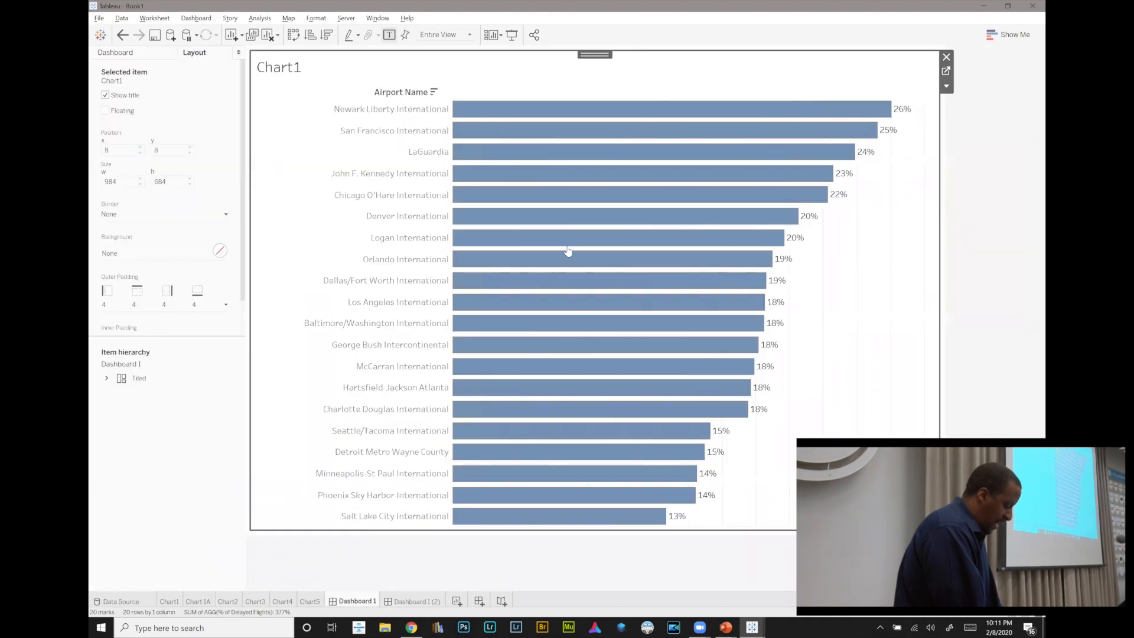
pyautogui.click(947, 57)
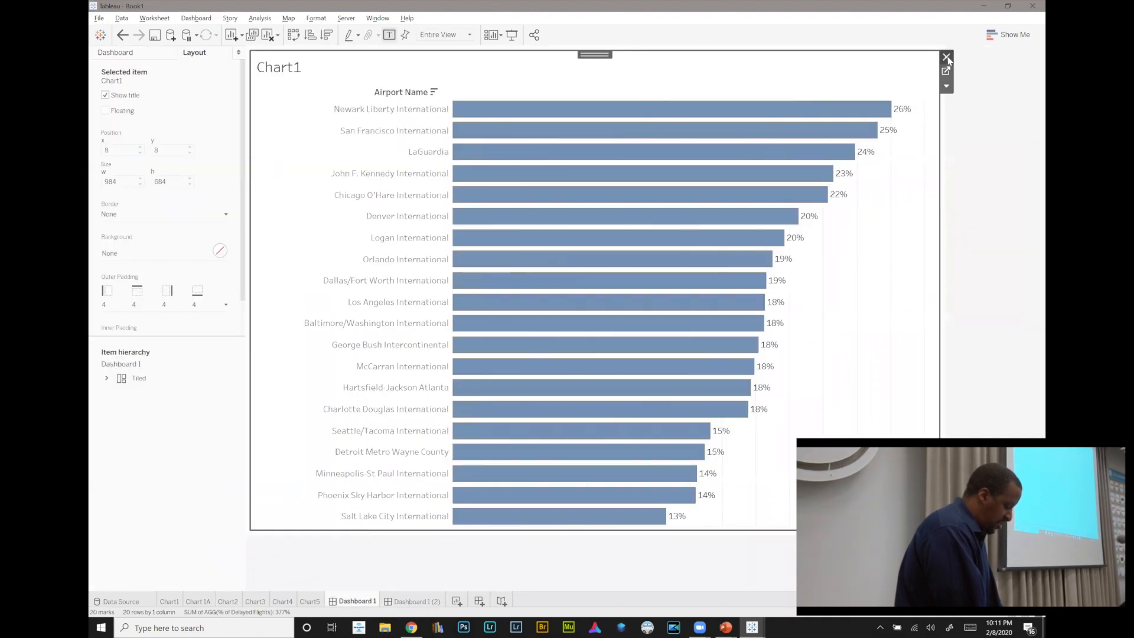
# - Add the Chart1 and Chart 1A sheets to the empty Dashboard 1 as tiled items
pyautogui.click(145, 58)
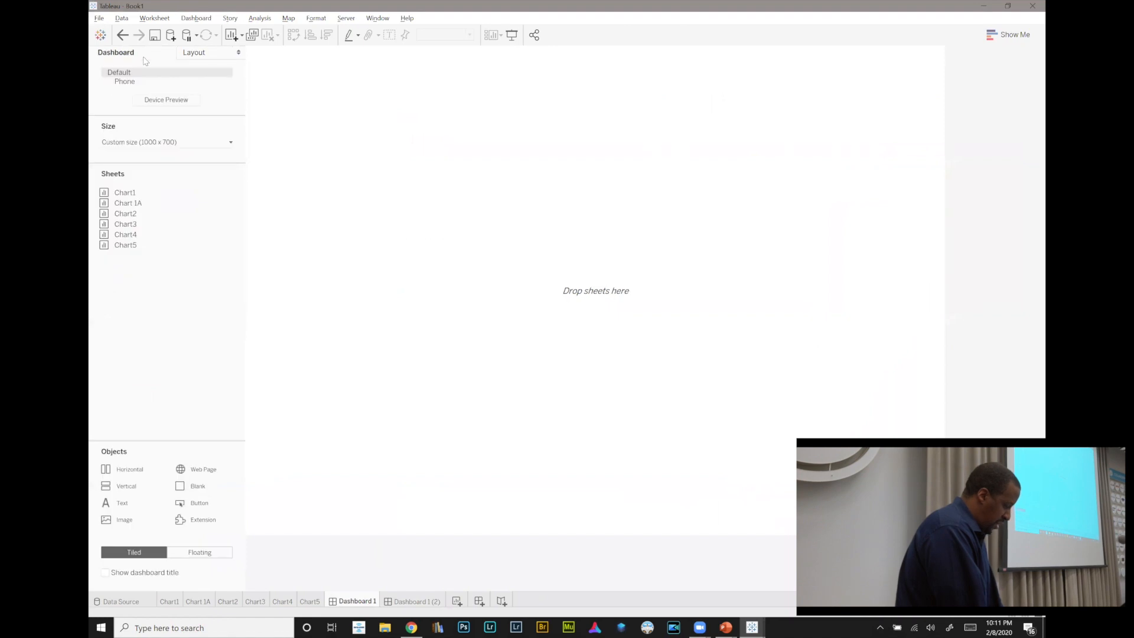
pyautogui.doubleClick(124, 193)
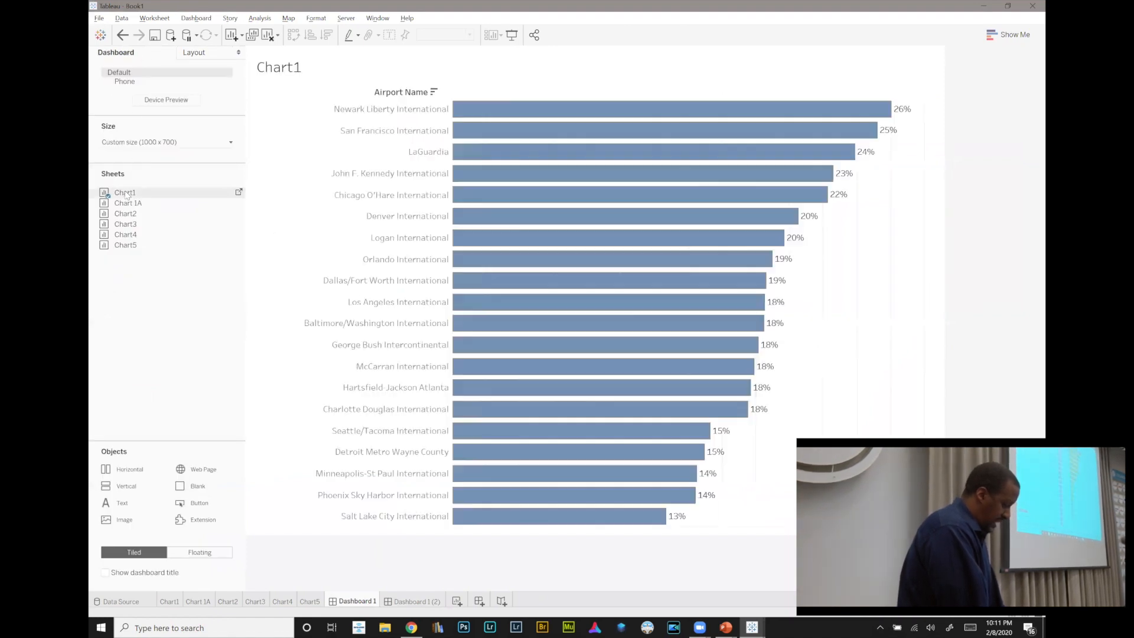
pyautogui.doubleClick(129, 204)
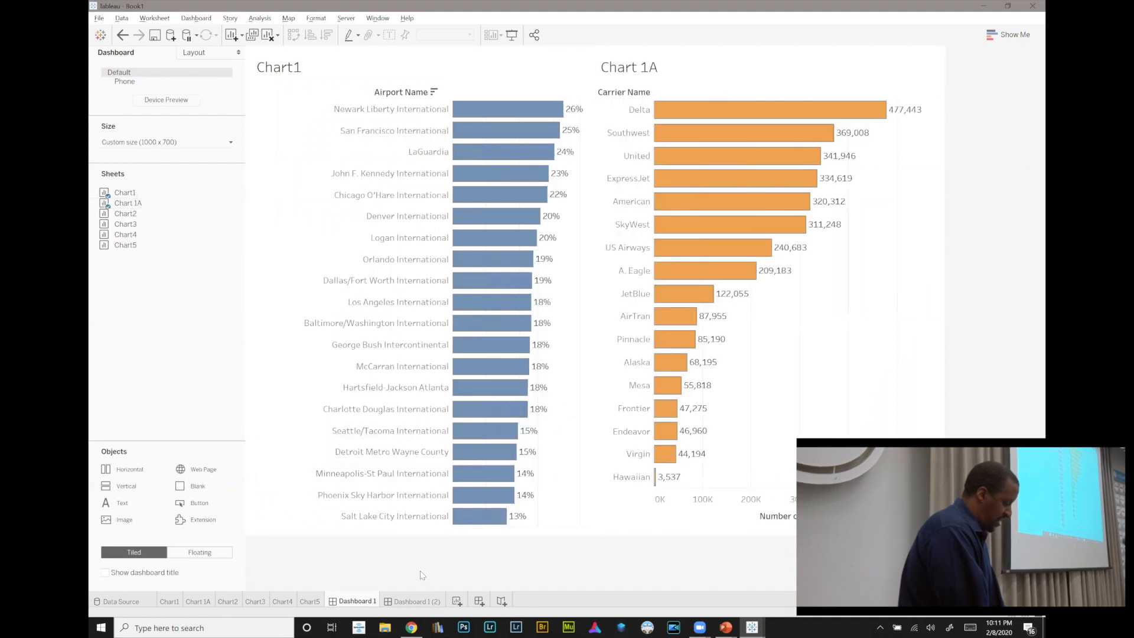
# - Expand the Tiled container in Dashboard 1's item hierarchy and inspect Chart1, Chart 1A and the container itself
pyautogui.click(194, 53)
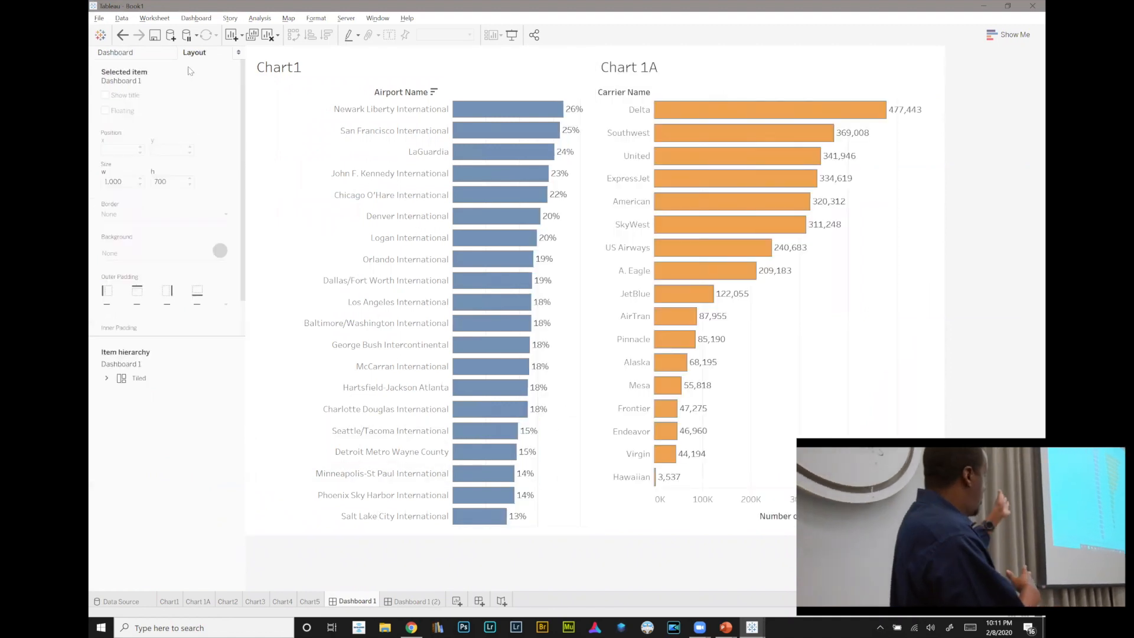
pyautogui.click(107, 378)
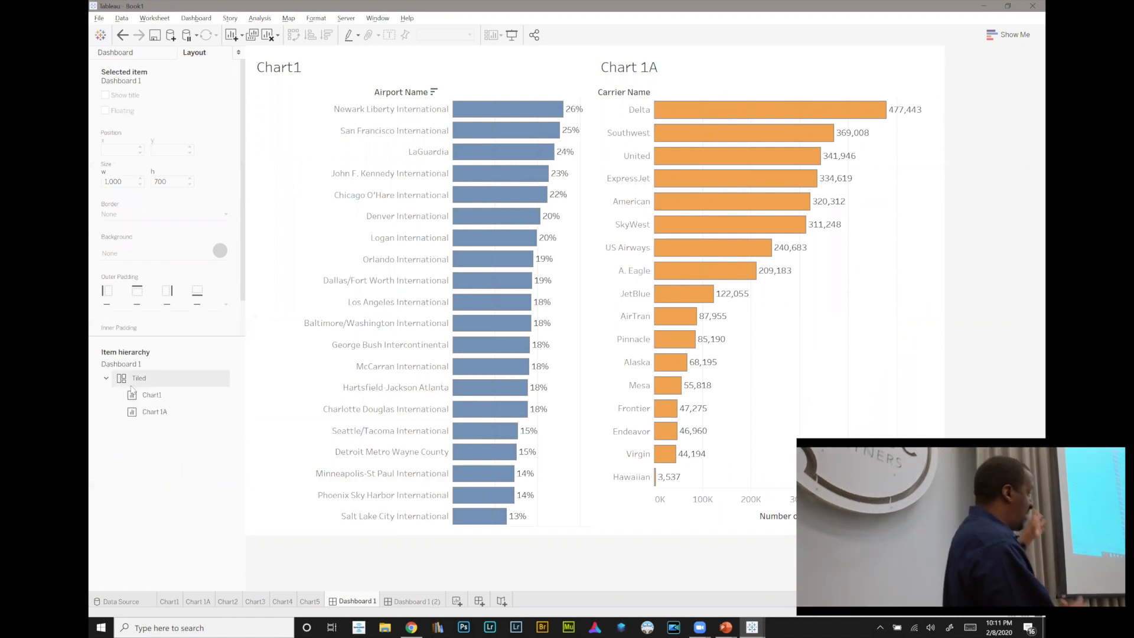
pyautogui.click(147, 395)
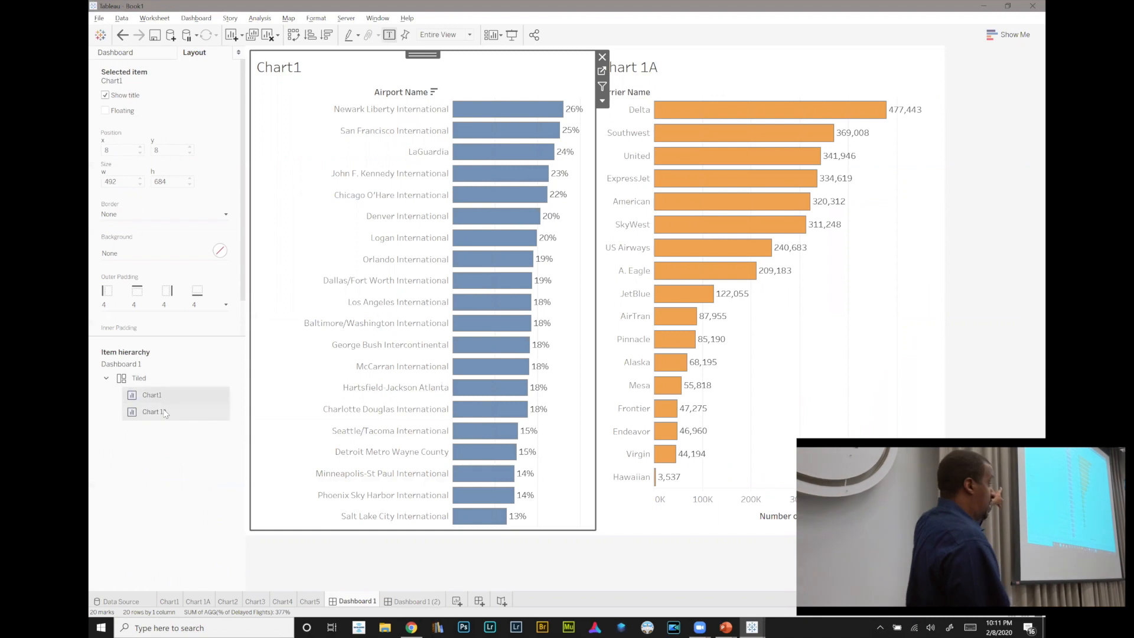
pyautogui.click(165, 414)
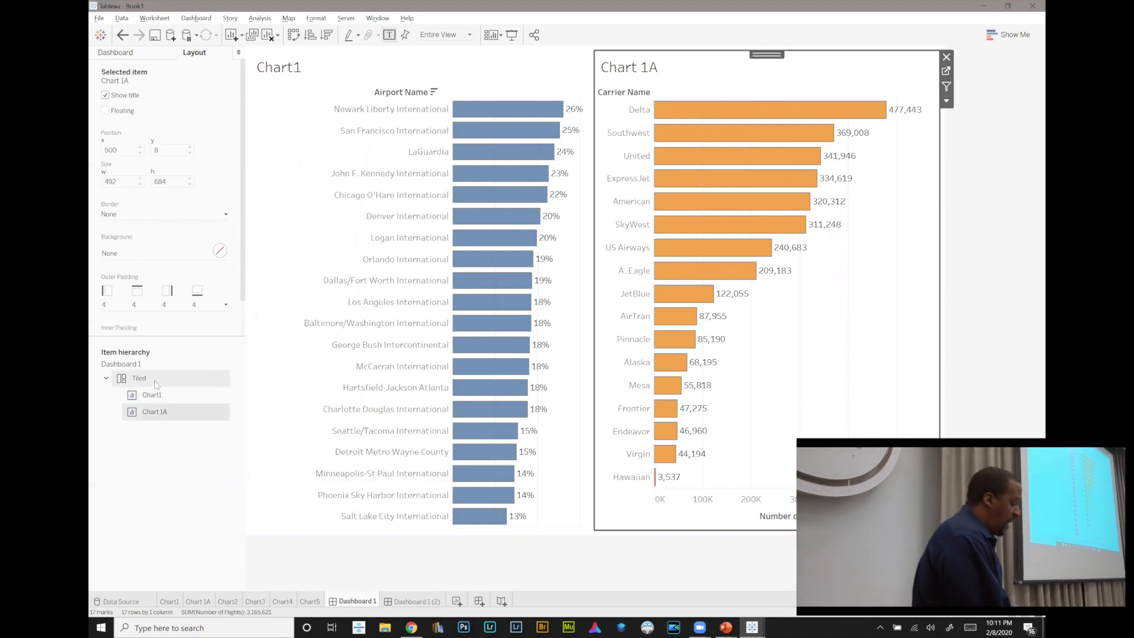
pyautogui.click(157, 383)
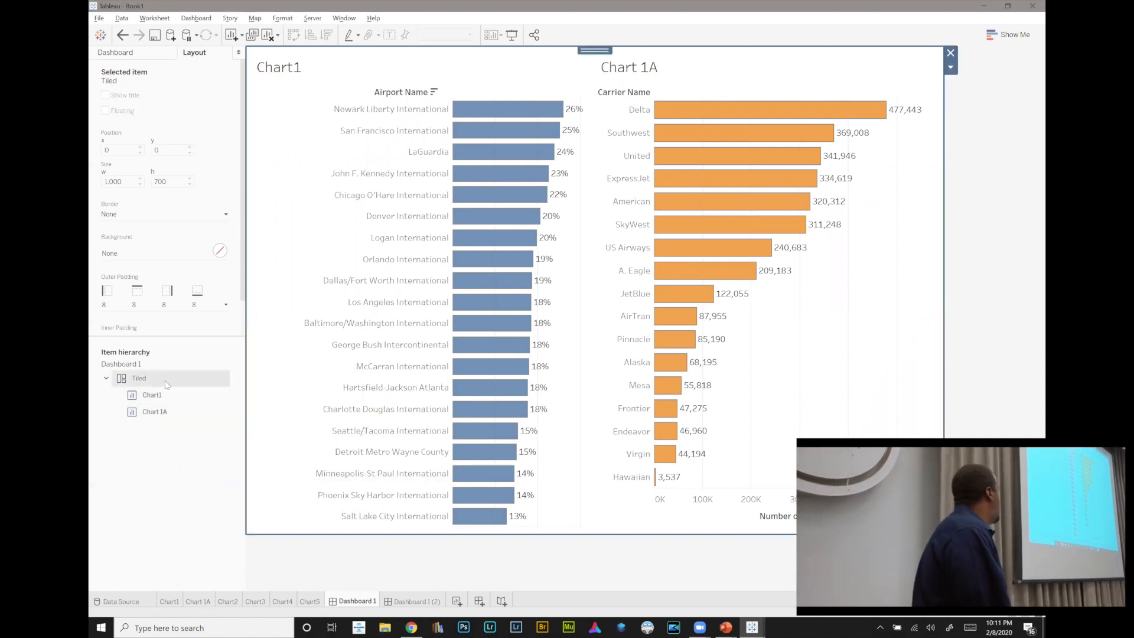
# - Magnify the item hierarchy of Dashboard 1 and repeatedly collapse and expand the Tiled container to examine how its charts nest
pyautogui.click(106, 379)
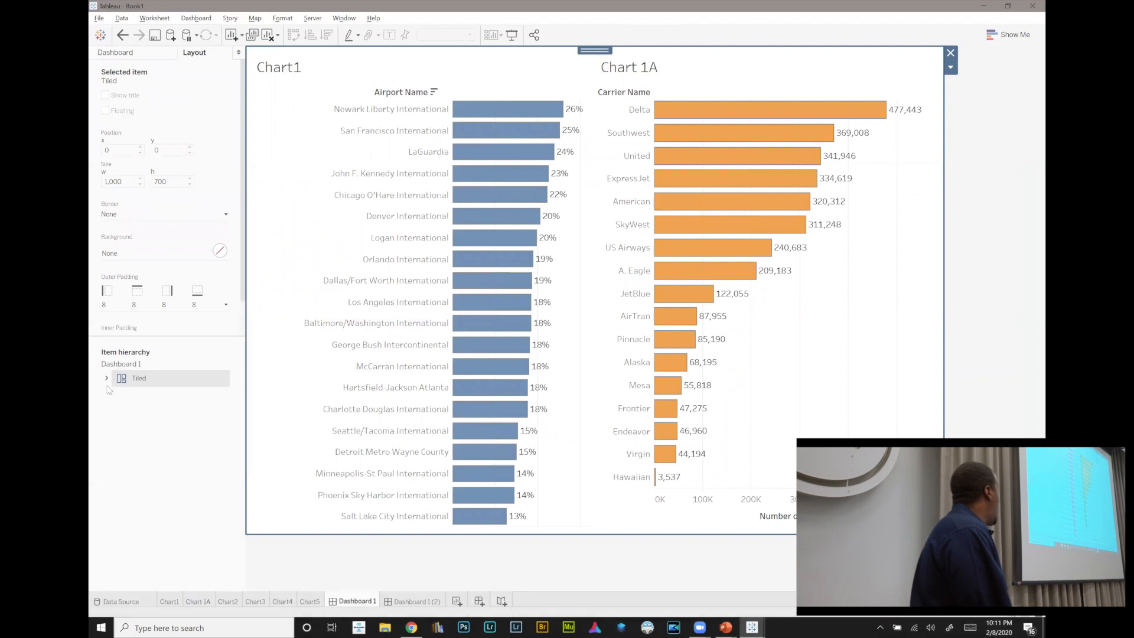
pyautogui.press('super+plus')
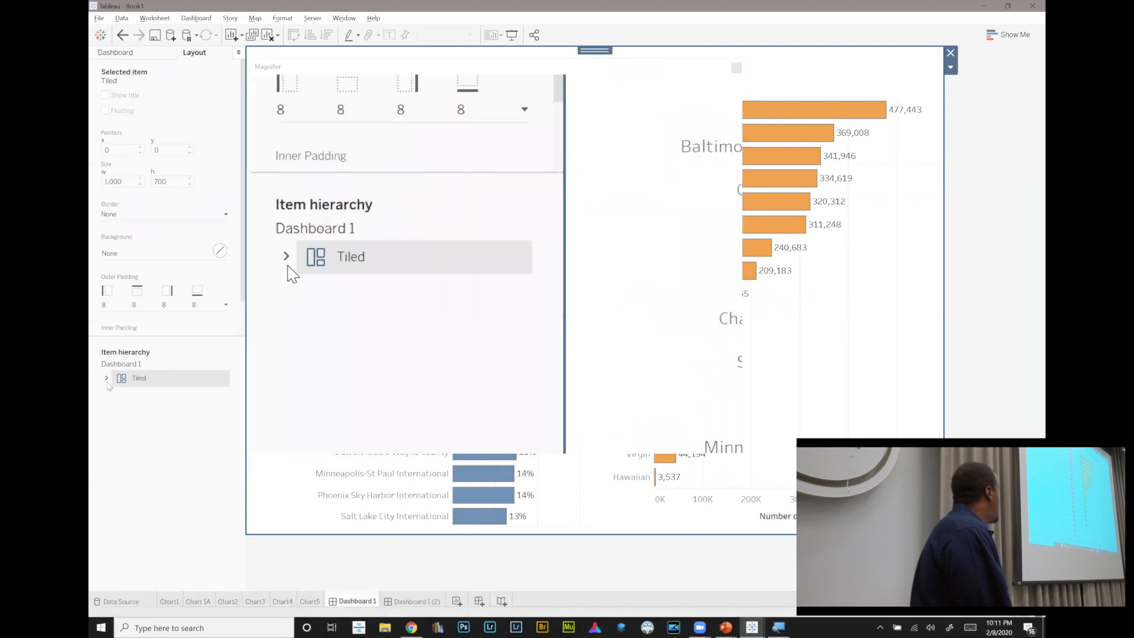
pyautogui.click(107, 380)
pyautogui.click(106, 380)
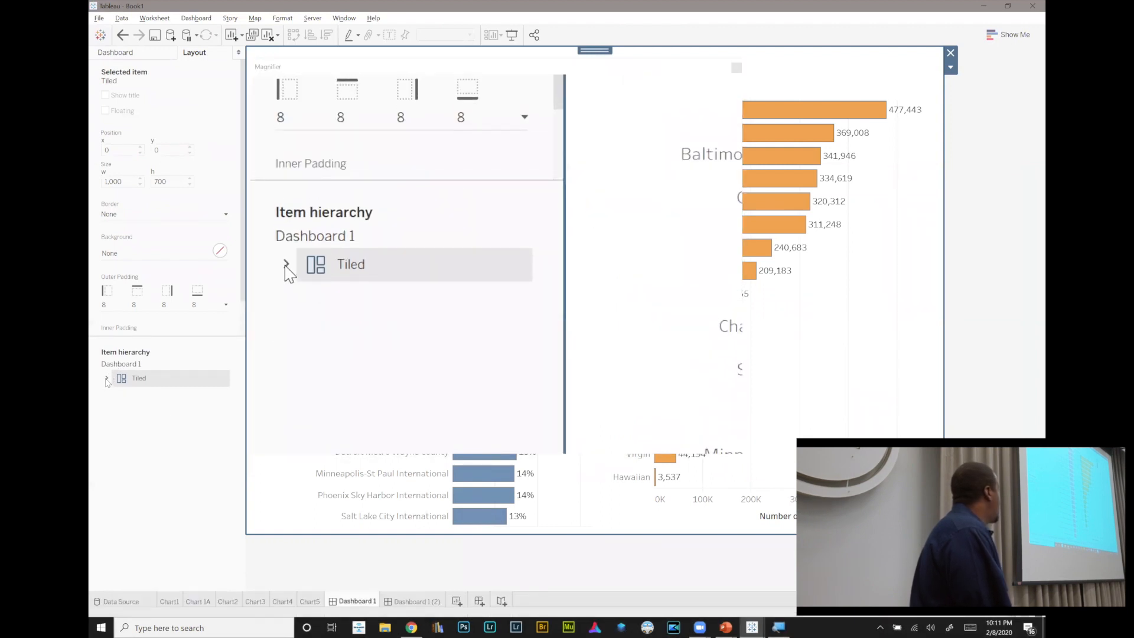
pyautogui.click(107, 380)
pyautogui.click(106, 380)
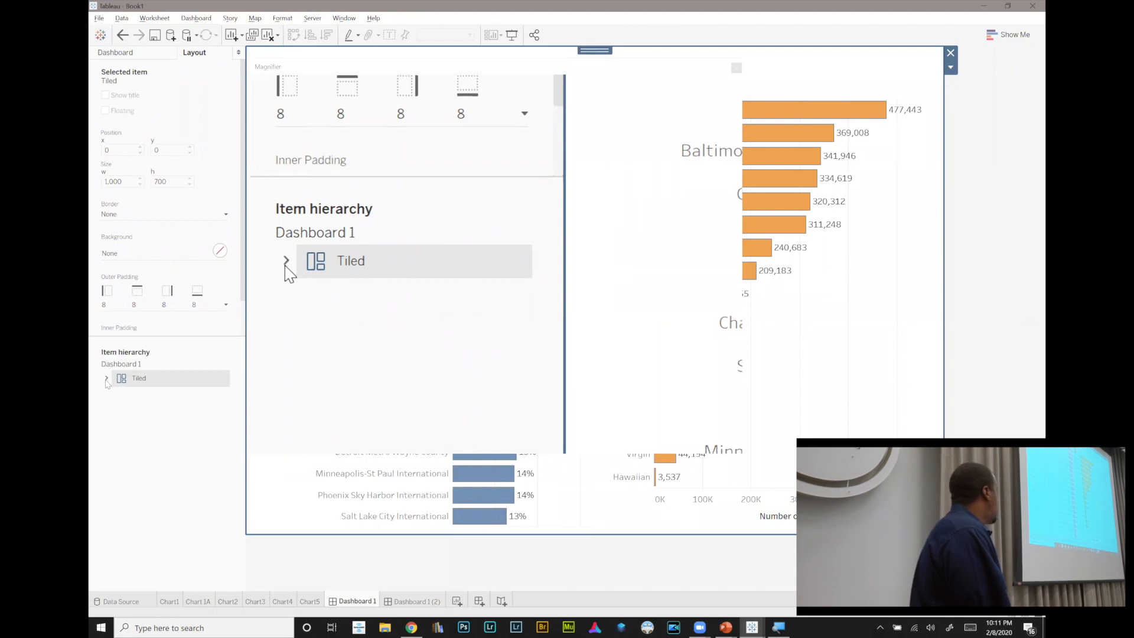
pyautogui.click(107, 380)
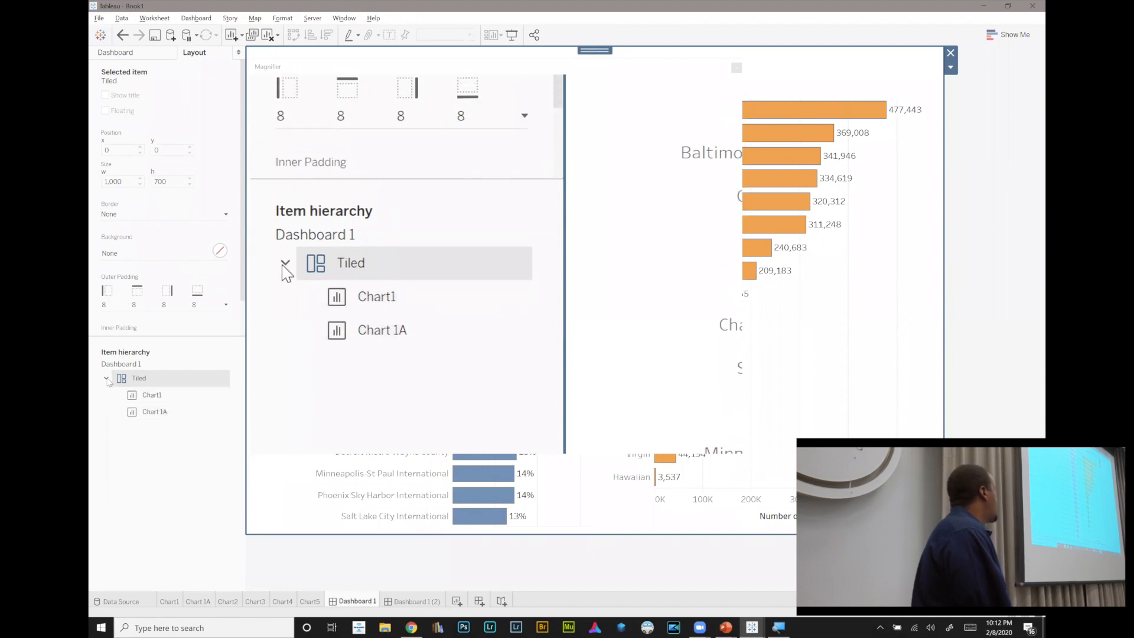
pyautogui.click(107, 380)
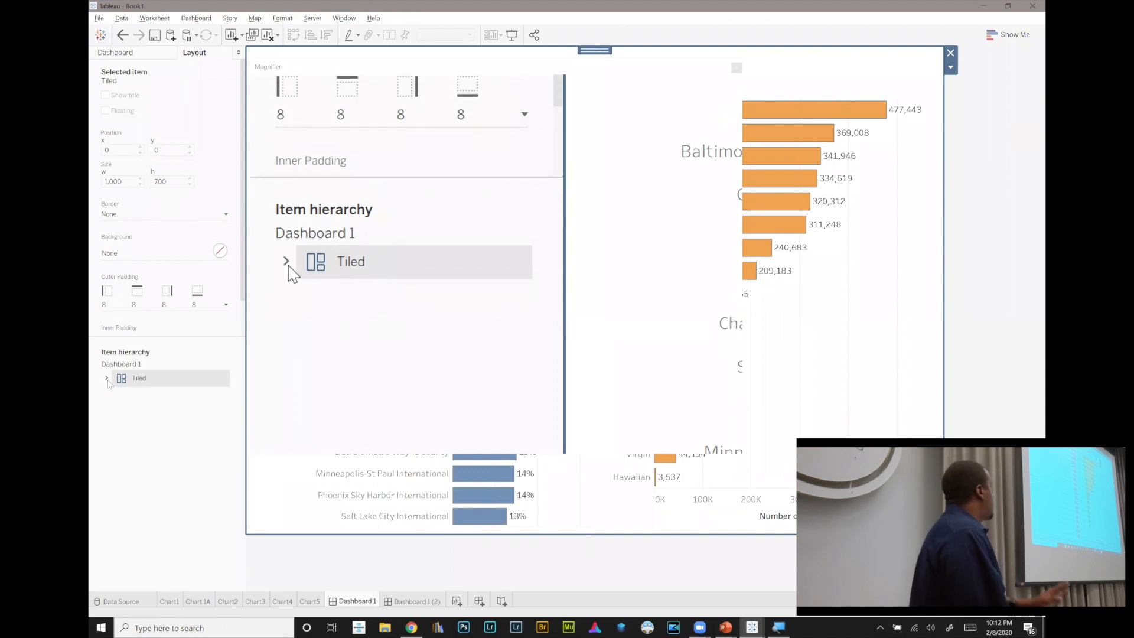
pyautogui.click(107, 380)
pyautogui.click(107, 379)
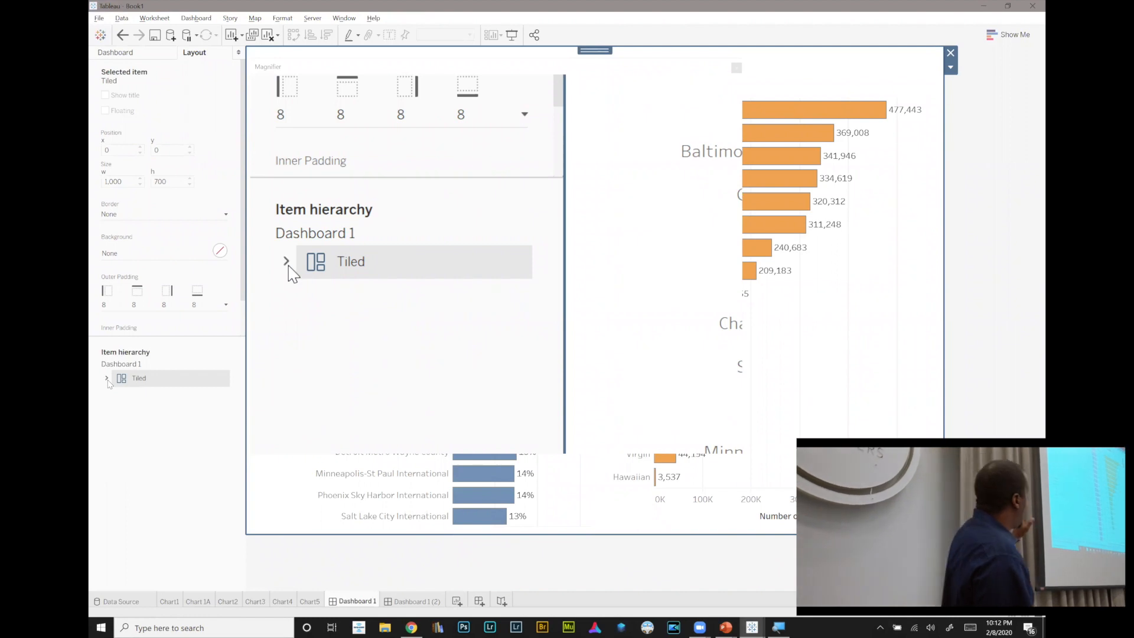
pyautogui.press('super+Escape')
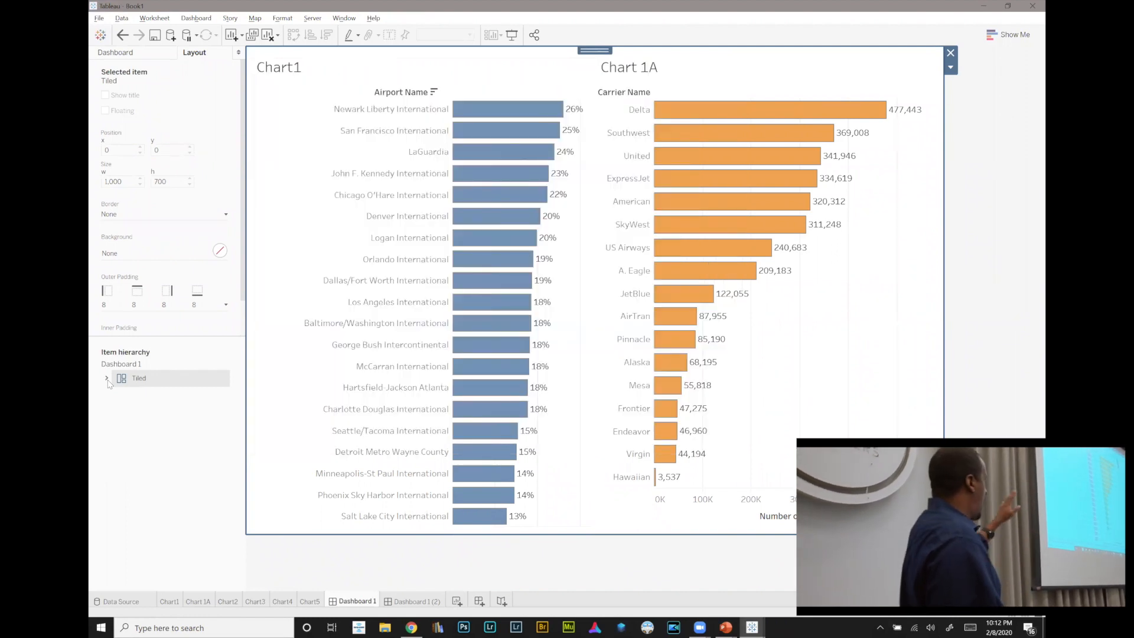
pyautogui.click(107, 380)
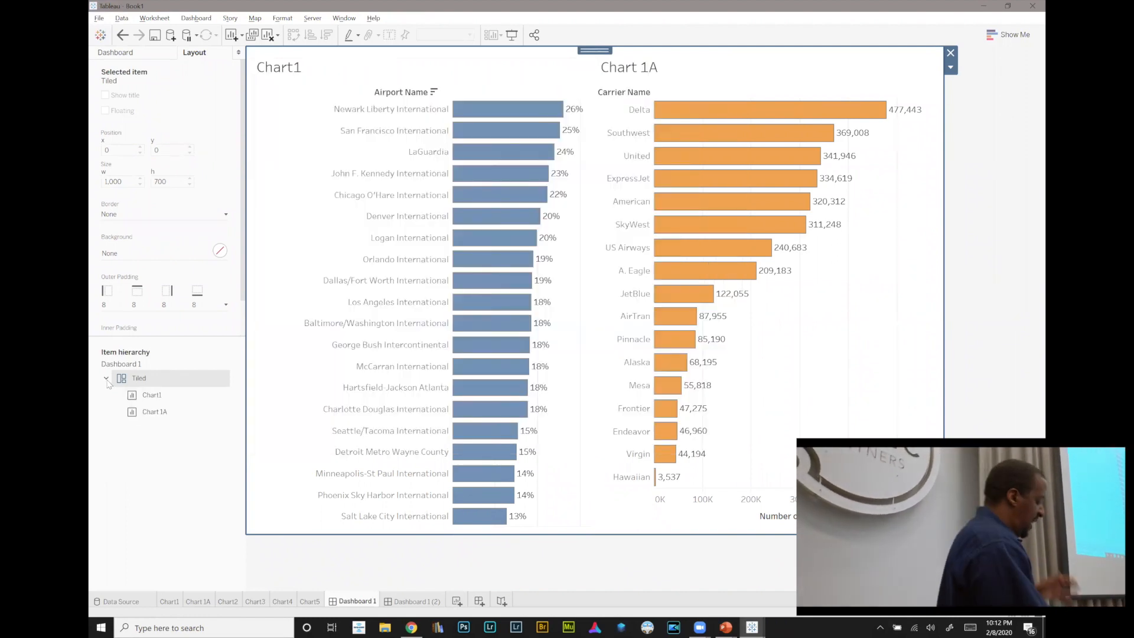
pyautogui.click(183, 467)
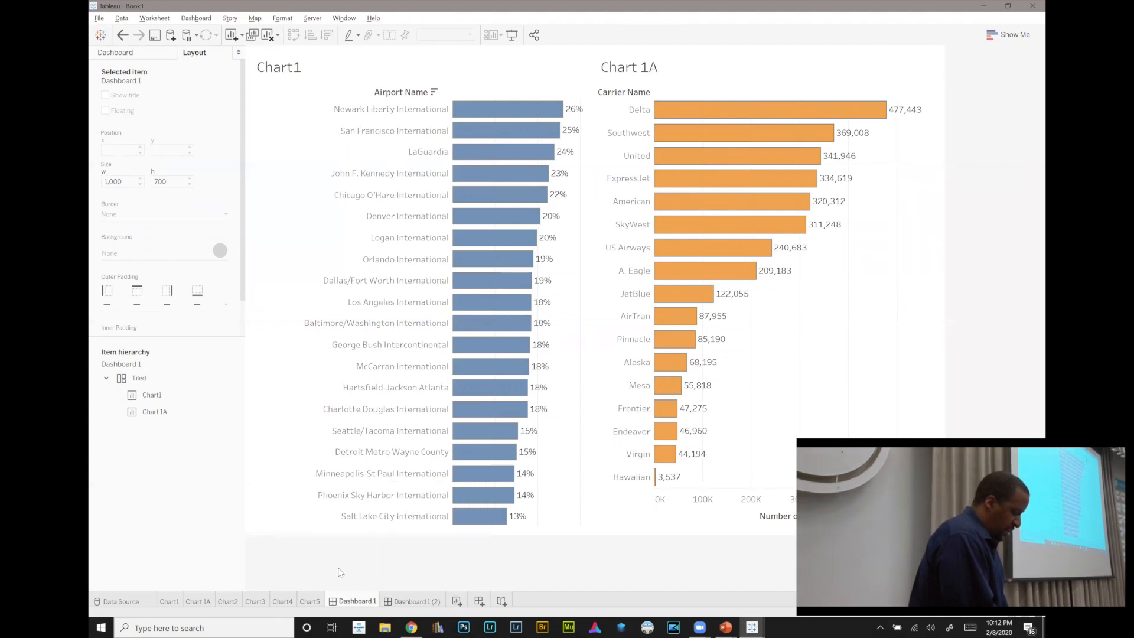
# - Add a tiled Horizontal container to the empty Dashboard 1 (2) and check its place in the item hierarchy
pyautogui.click(400, 602)
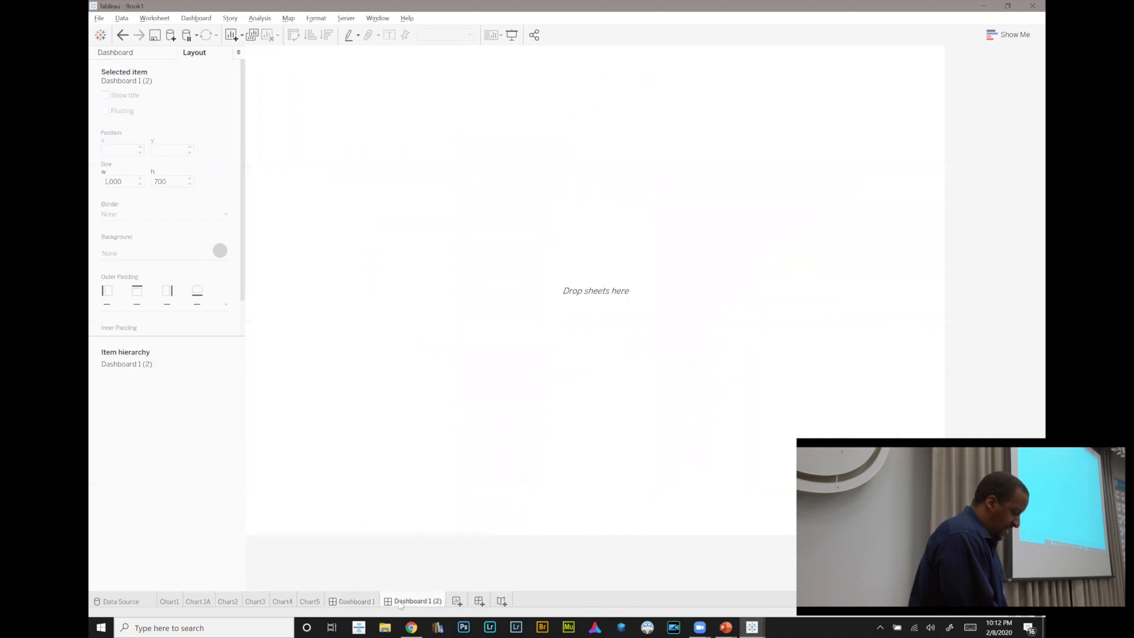
pyautogui.click(116, 53)
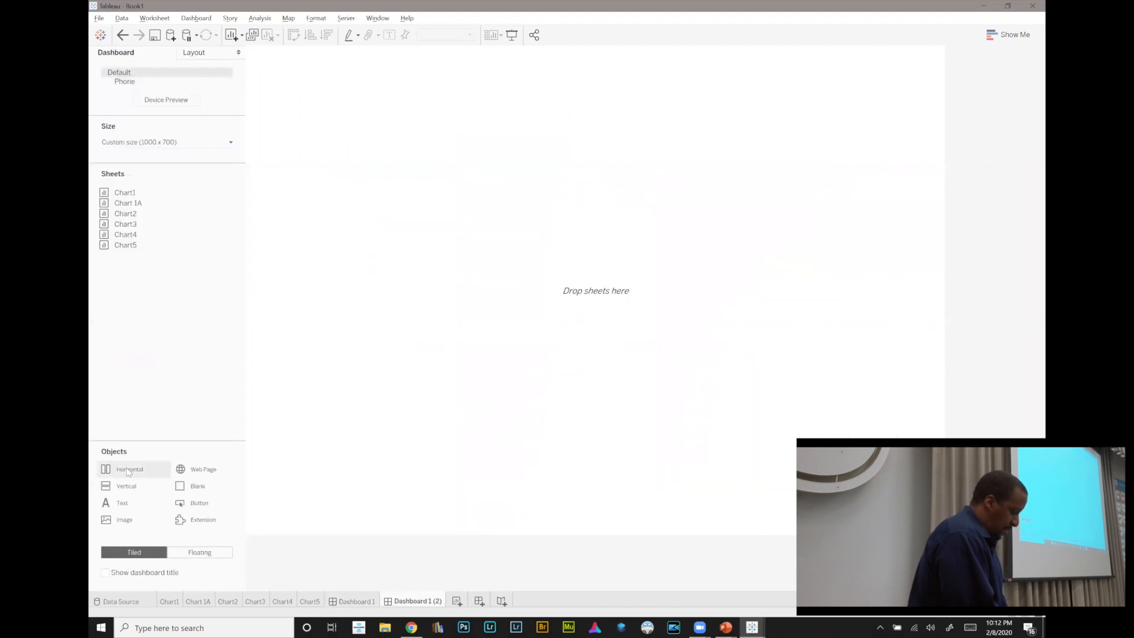
pyautogui.moveTo(128, 473); pyautogui.dragTo(383, 312)
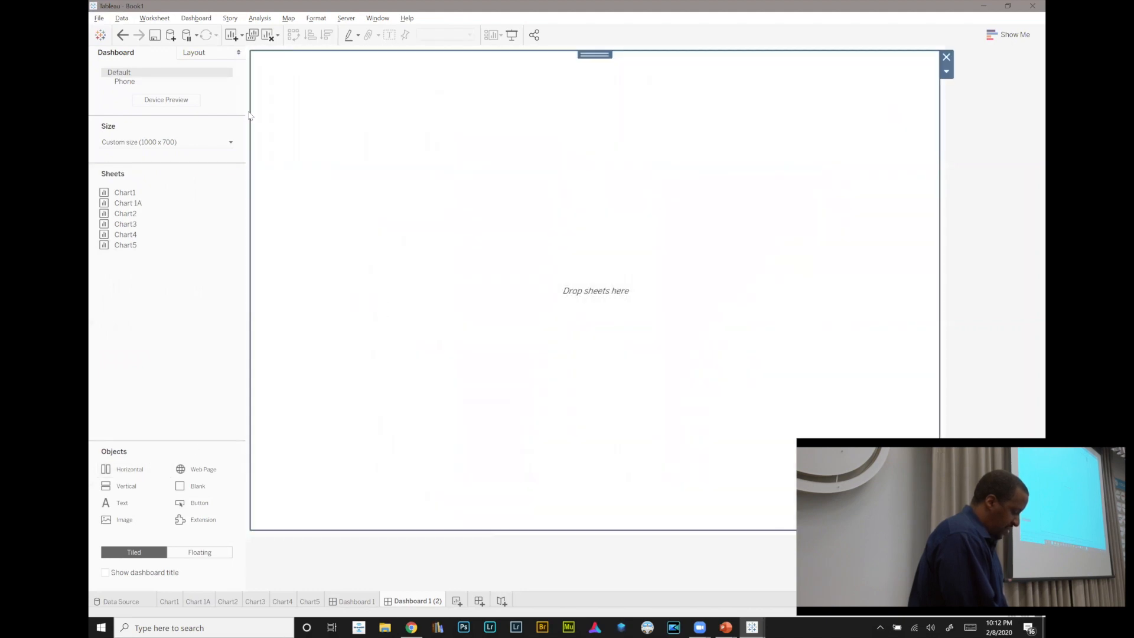
pyautogui.click(196, 52)
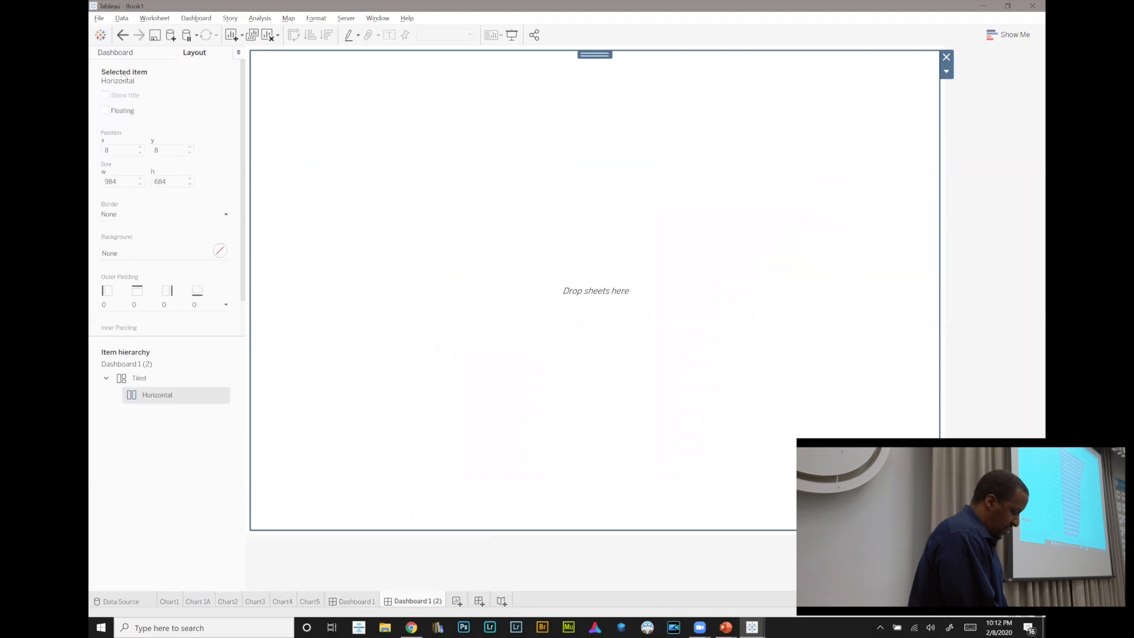
# - Place Chart1 and Chart 1A side by side inside the Horizontal container of Dashboard 1 (2)
pyautogui.click(116, 53)
pyautogui.moveTo(125, 192); pyautogui.dragTo(343, 213)
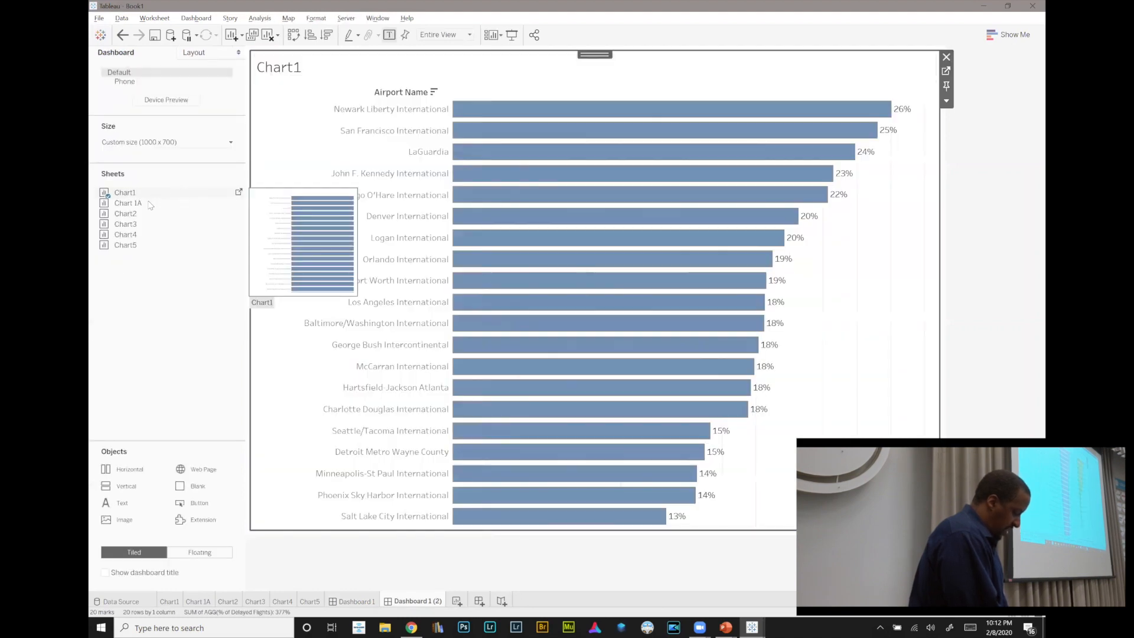
pyautogui.moveTo(184, 205); pyautogui.dragTo(732, 279)
pyautogui.click(566, 553)
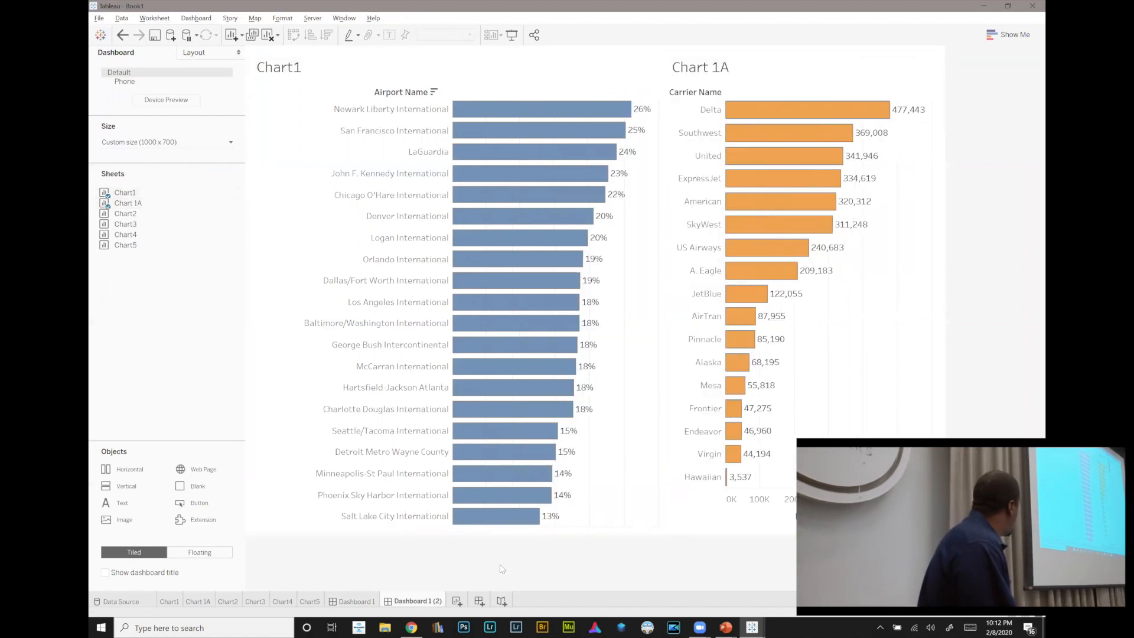
# - Examine the item hierarchy of Dashboard 1 (2), collapsing and expanding the Tiled and Horizontal containers and selecting their charts
pyautogui.click(195, 52)
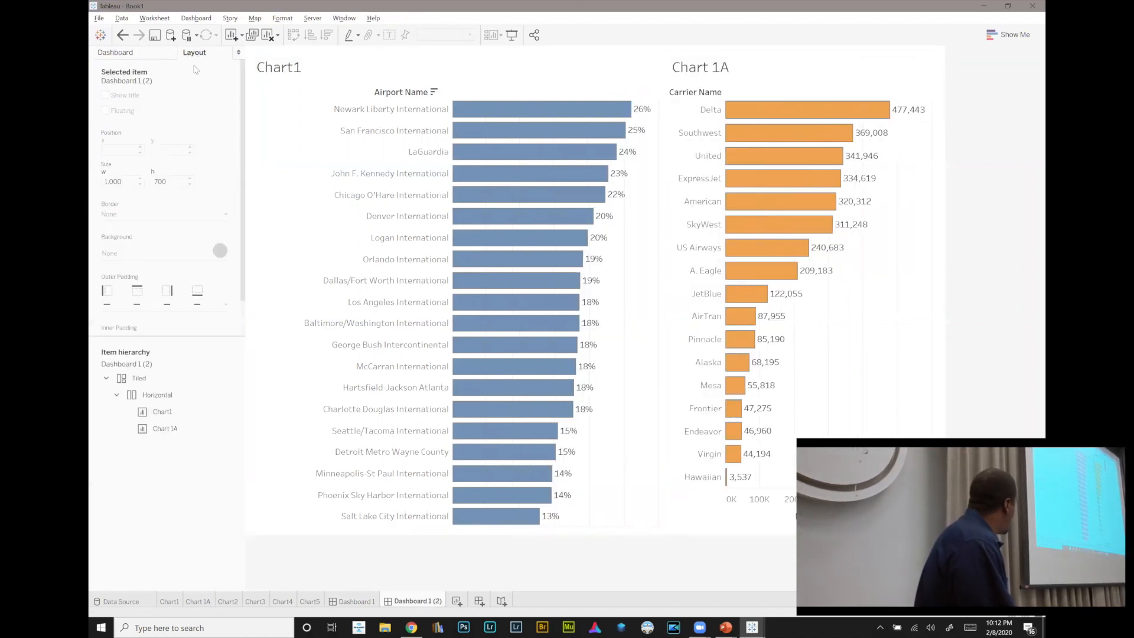
pyautogui.click(116, 396)
pyautogui.click(106, 379)
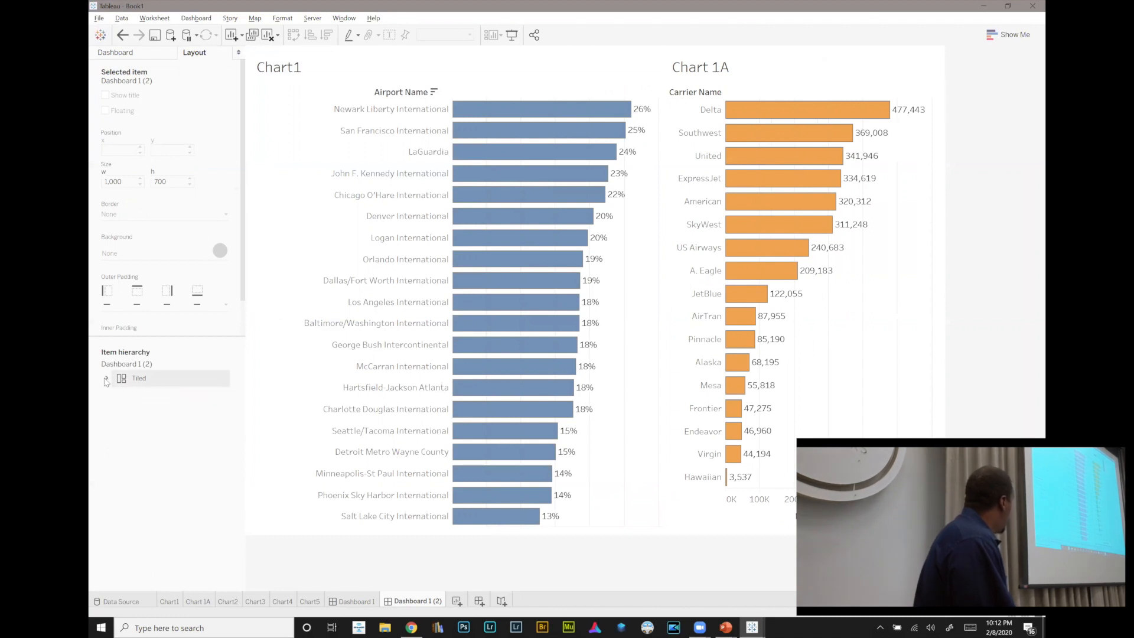
pyautogui.click(106, 379)
pyautogui.click(117, 395)
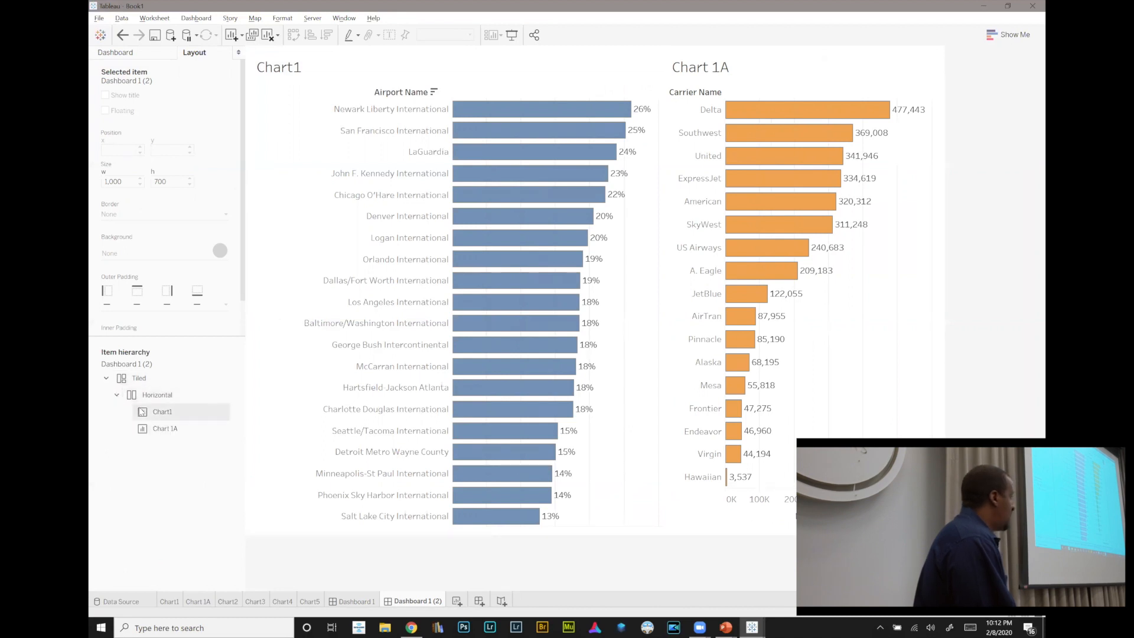
pyautogui.click(147, 413)
pyautogui.click(151, 429)
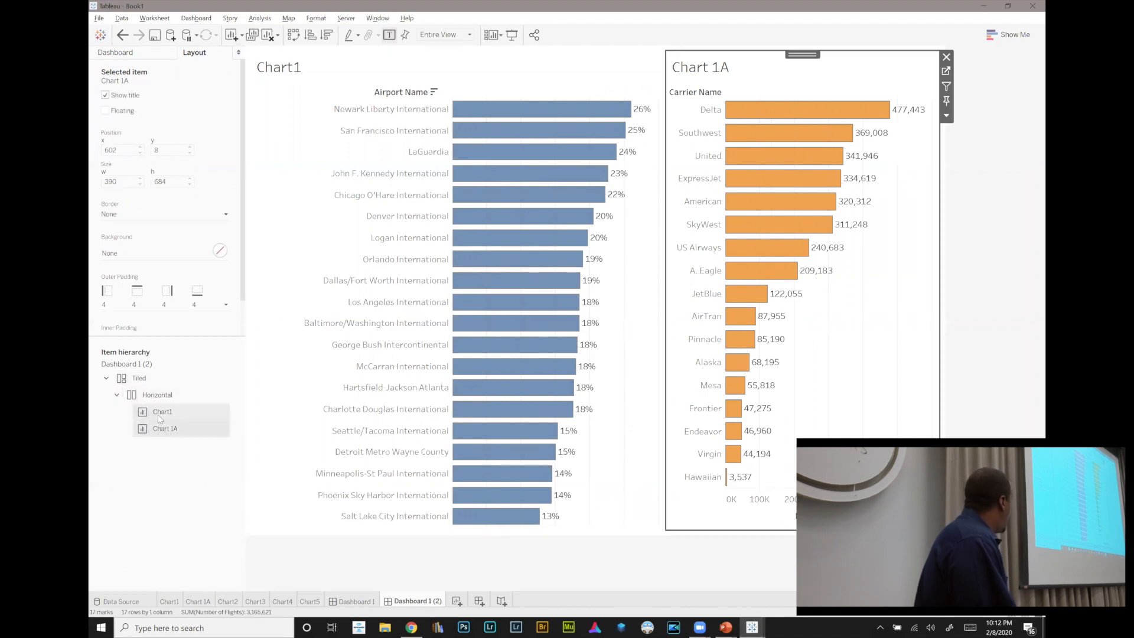
pyautogui.click(147, 412)
pyautogui.click(139, 383)
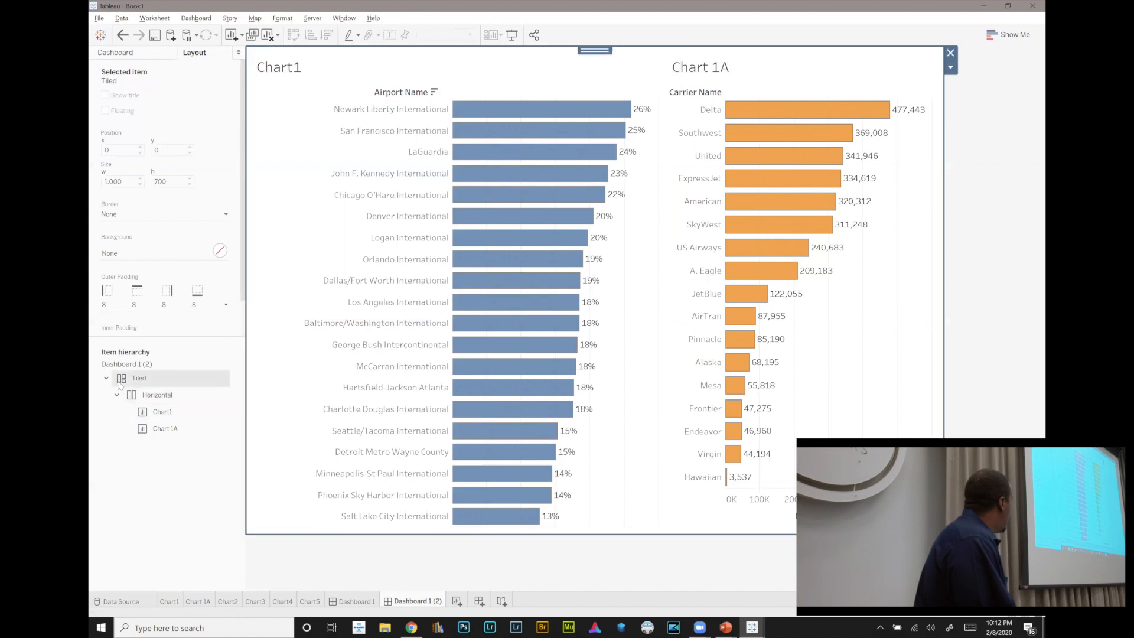
# - Switch between Dashboard 1 and Dashboard 1 (2) to compare their layouts, finishing on Dashboard 1
pyautogui.click(372, 602)
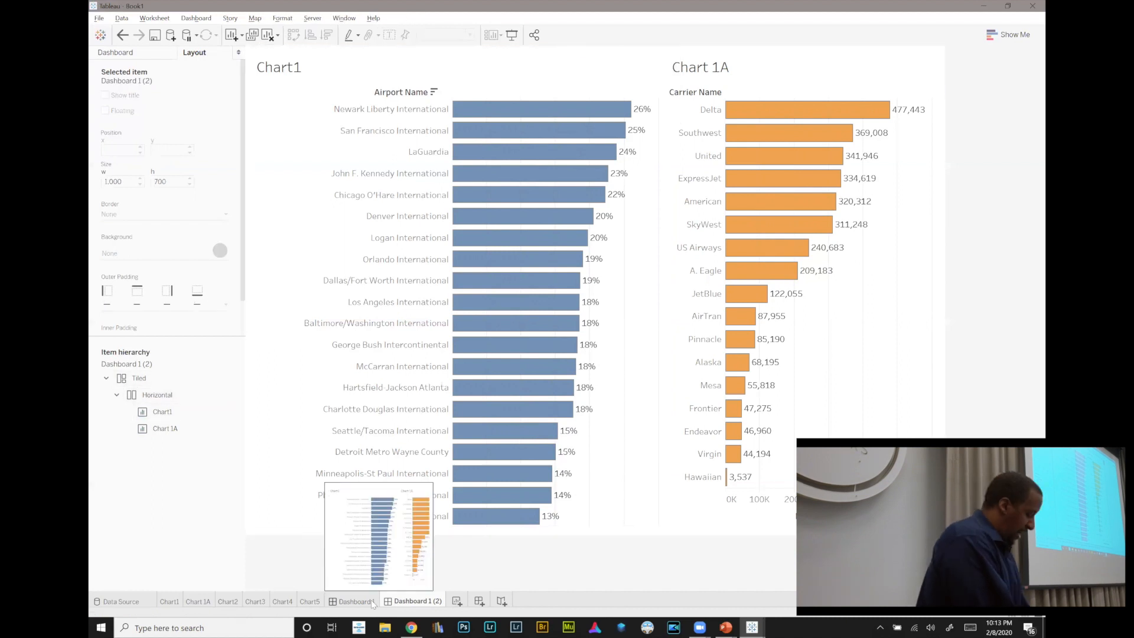
pyautogui.click(372, 603)
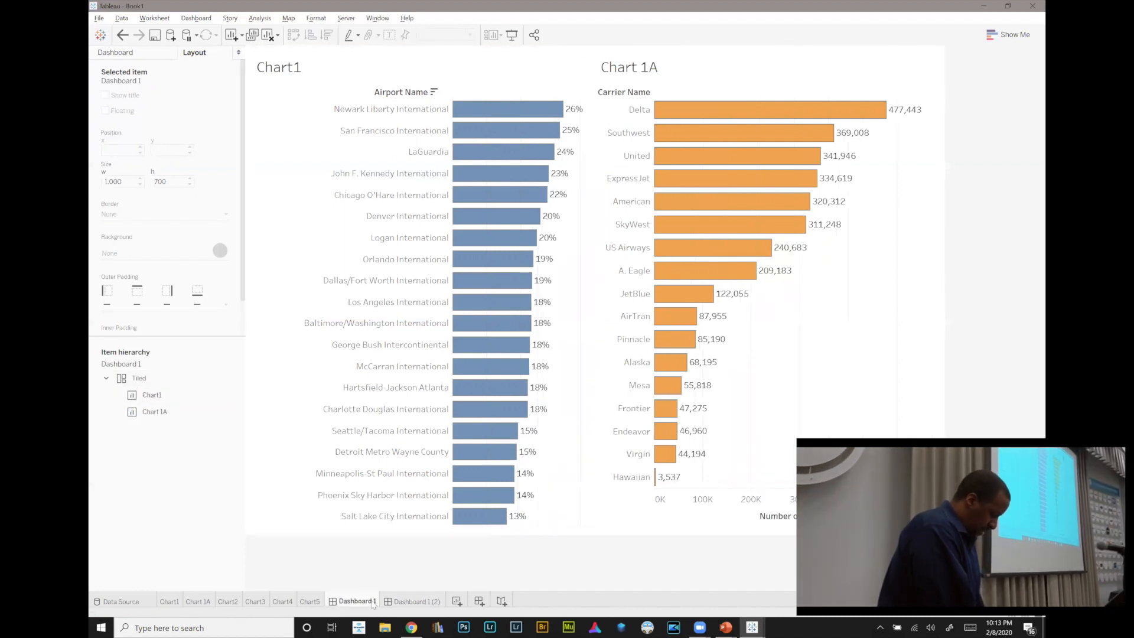
pyautogui.click(413, 603)
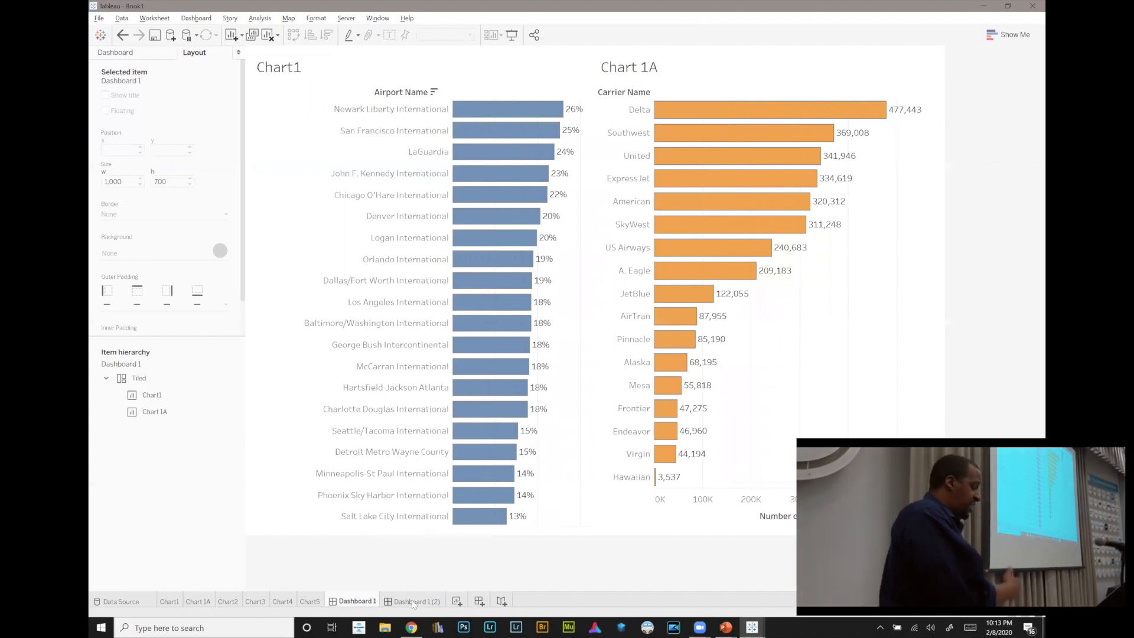
pyautogui.click(367, 603)
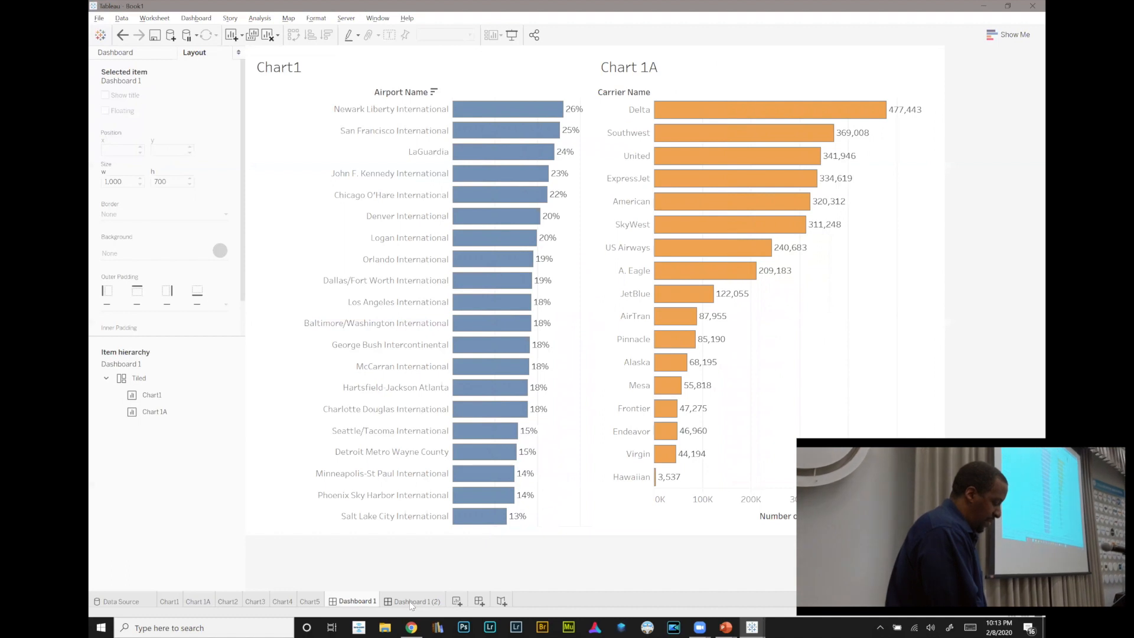
pyautogui.click(412, 603)
pyautogui.click(367, 602)
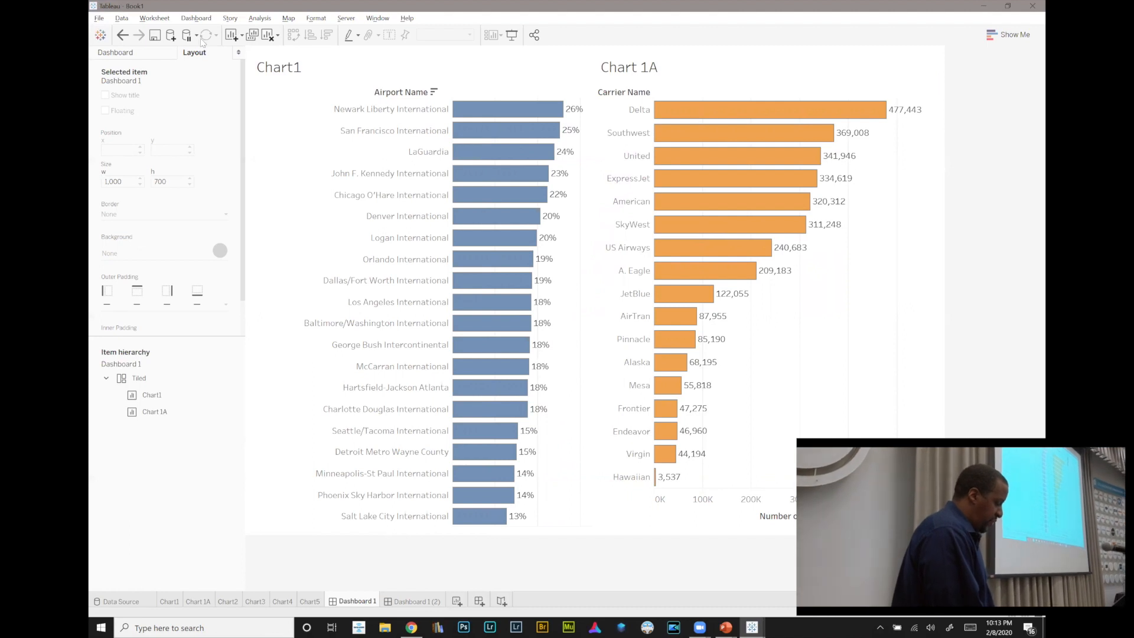
# - Add a filter action to Dashboard 1 that runs on Select from Chart 1A to Chart1 and excludes all values when the selection is cleared
pyautogui.click(197, 18)
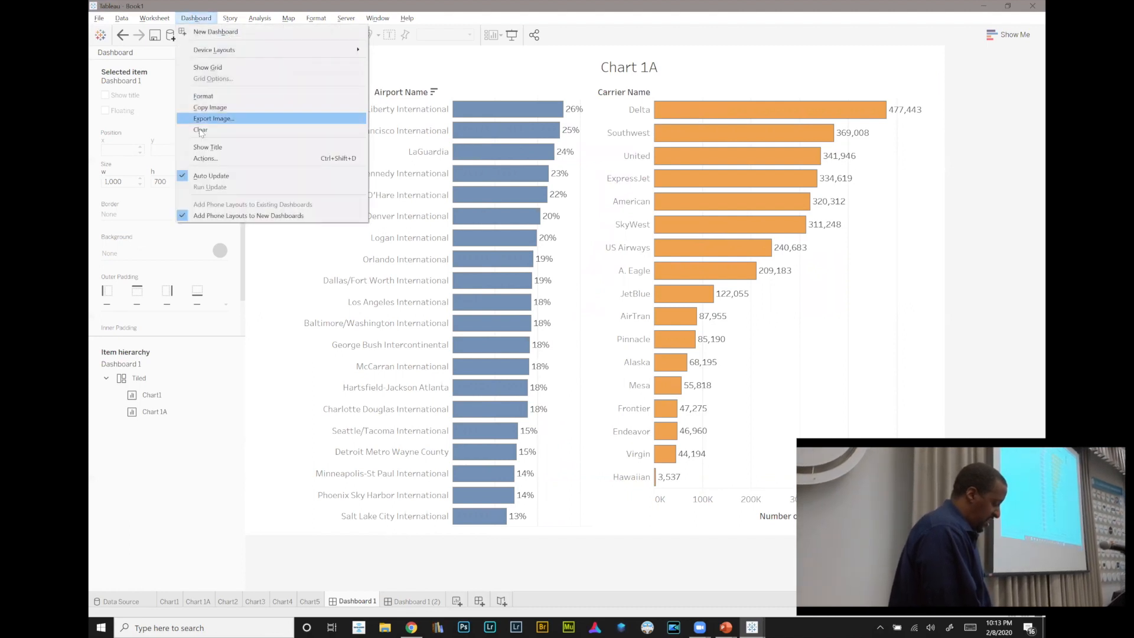
pyautogui.click(204, 158)
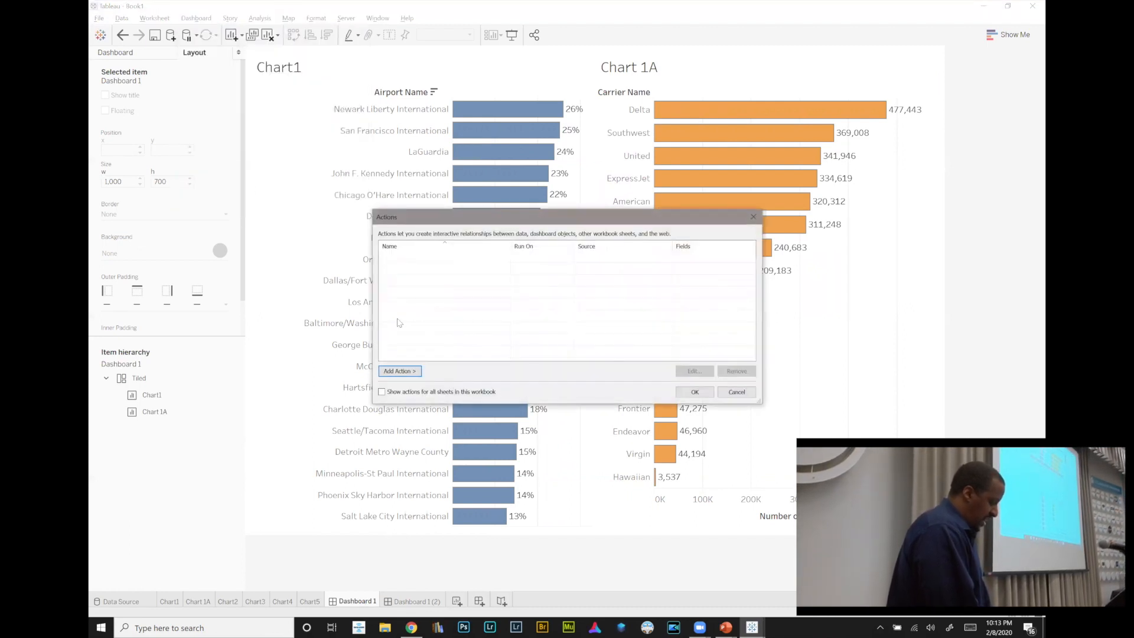
pyautogui.click(403, 370)
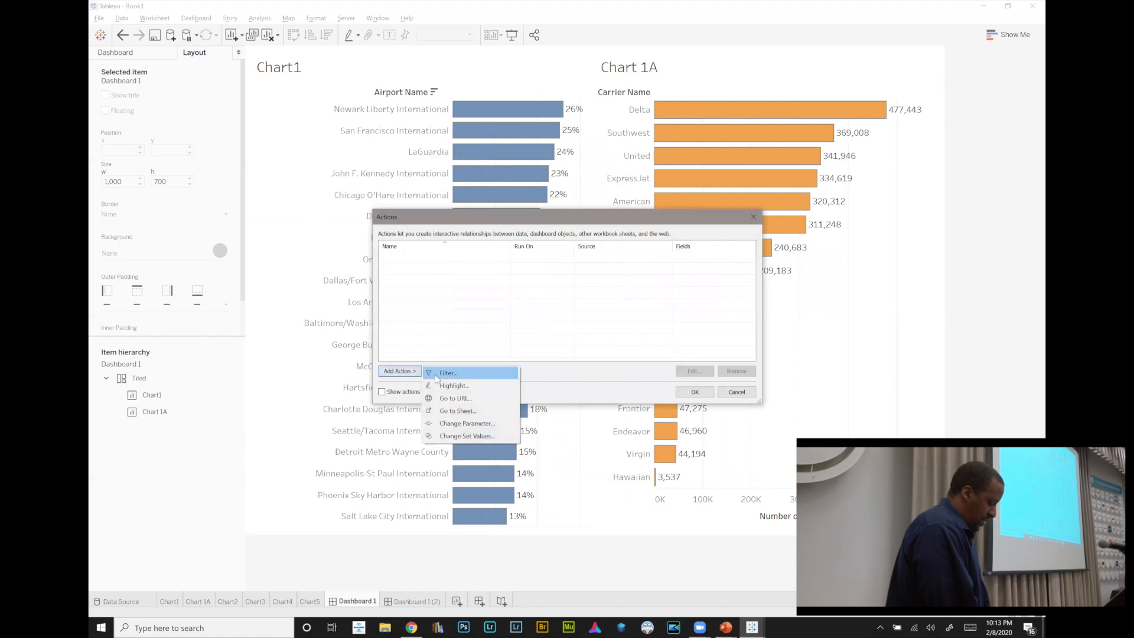
pyautogui.click(439, 375)
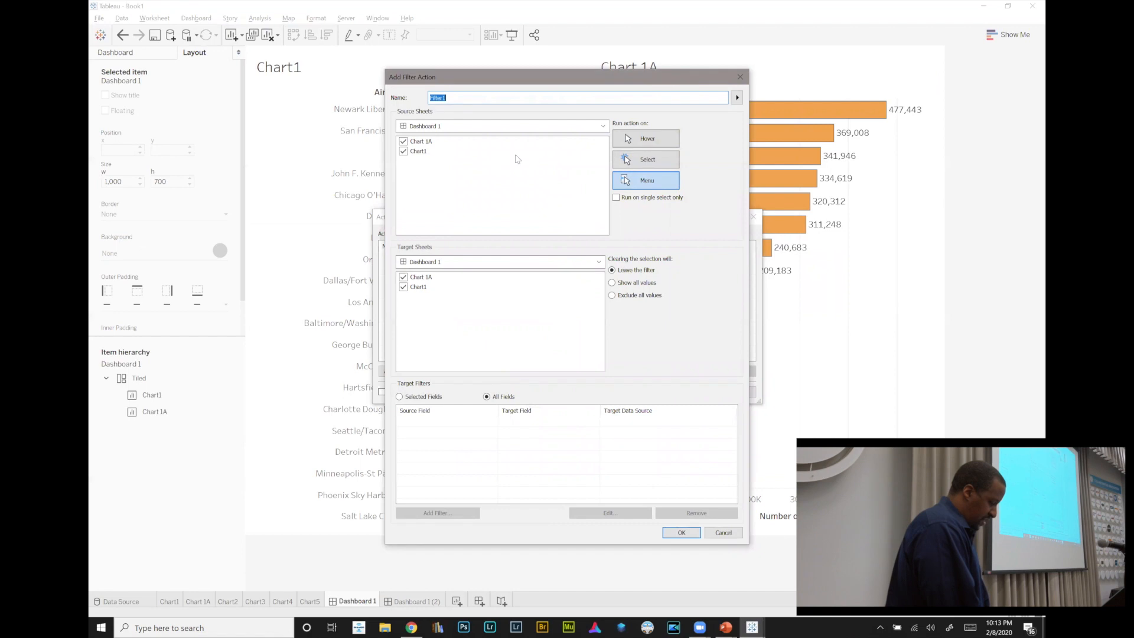
pyautogui.click(404, 151)
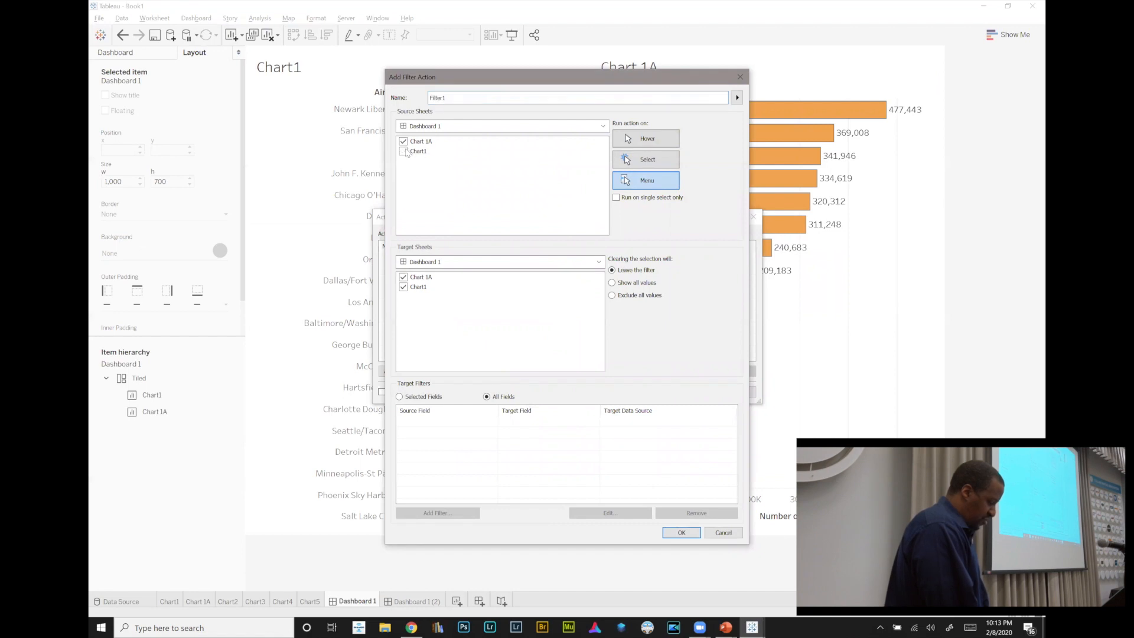
pyautogui.click(635, 160)
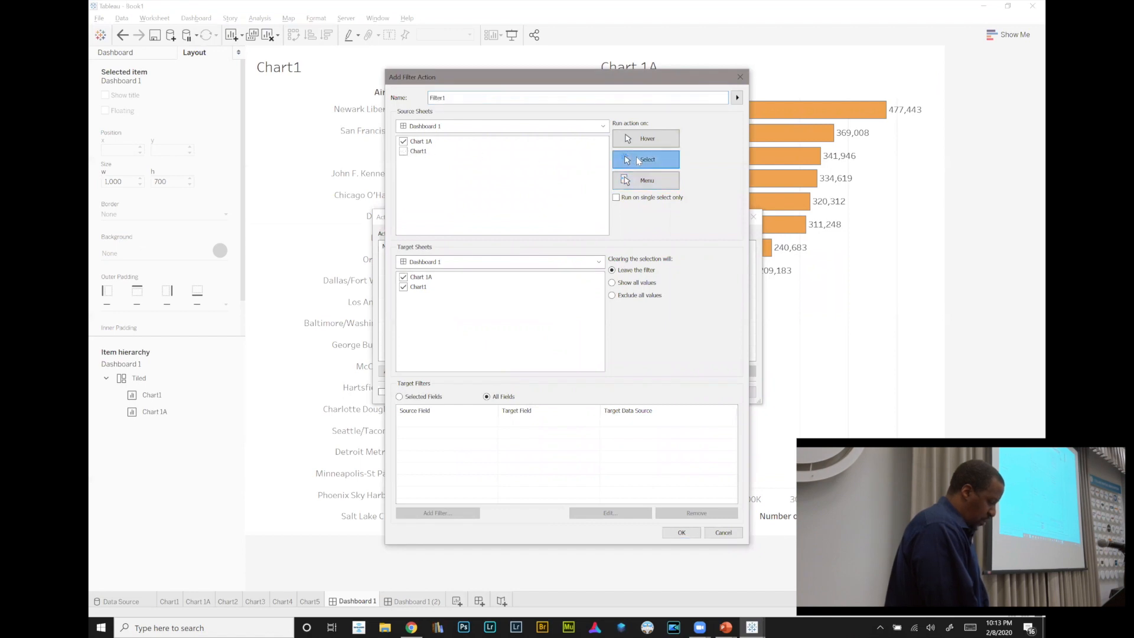
pyautogui.click(404, 278)
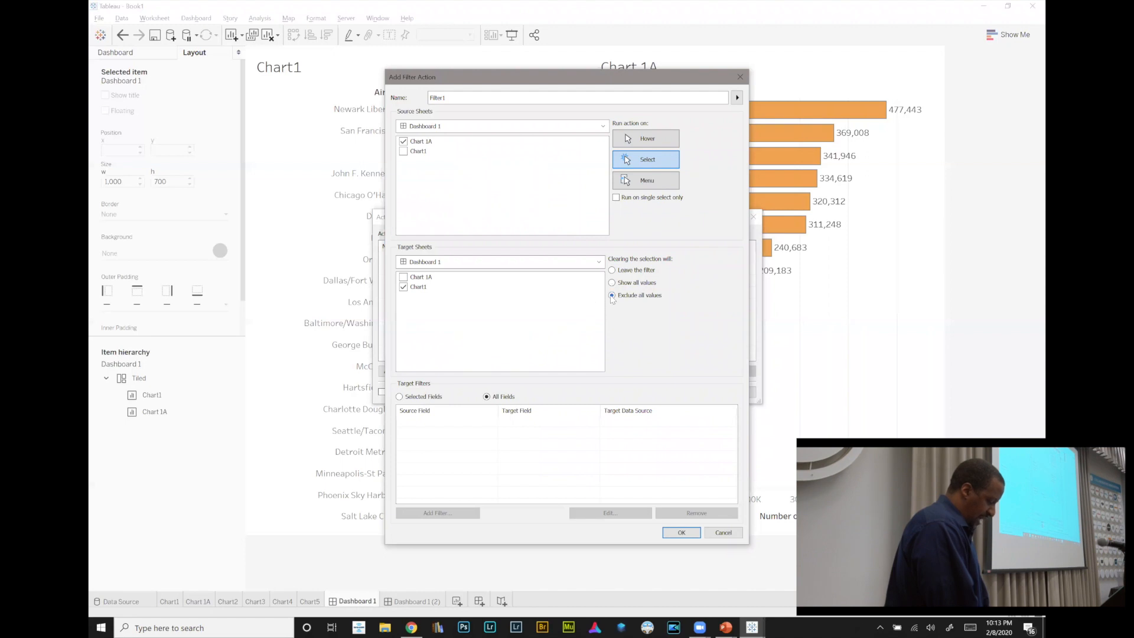
pyautogui.click(678, 533)
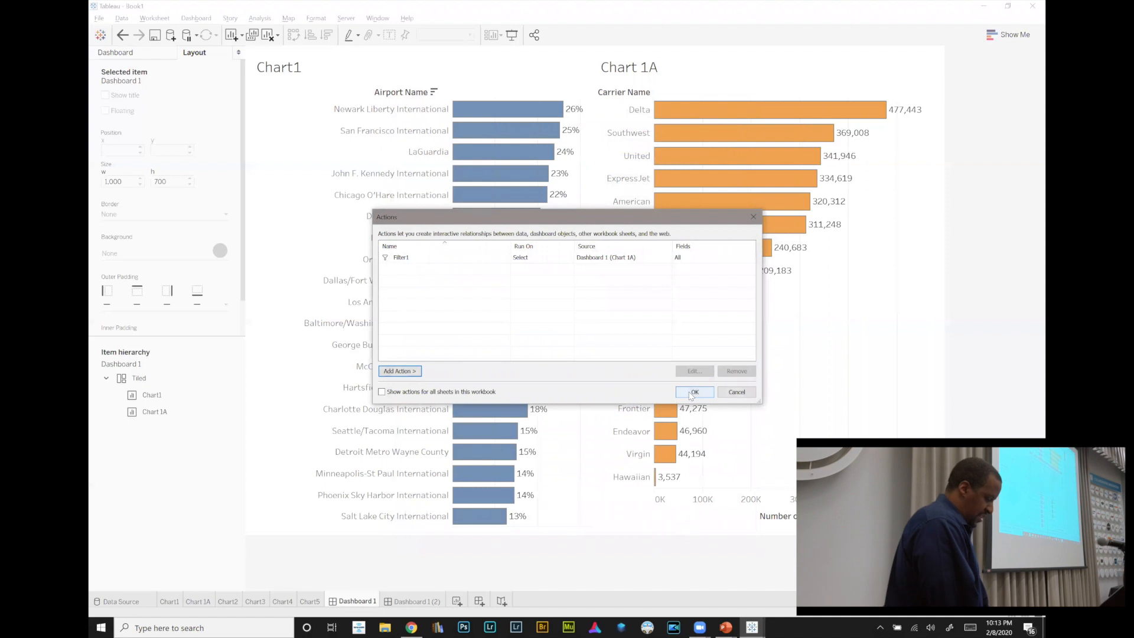
pyautogui.click(689, 394)
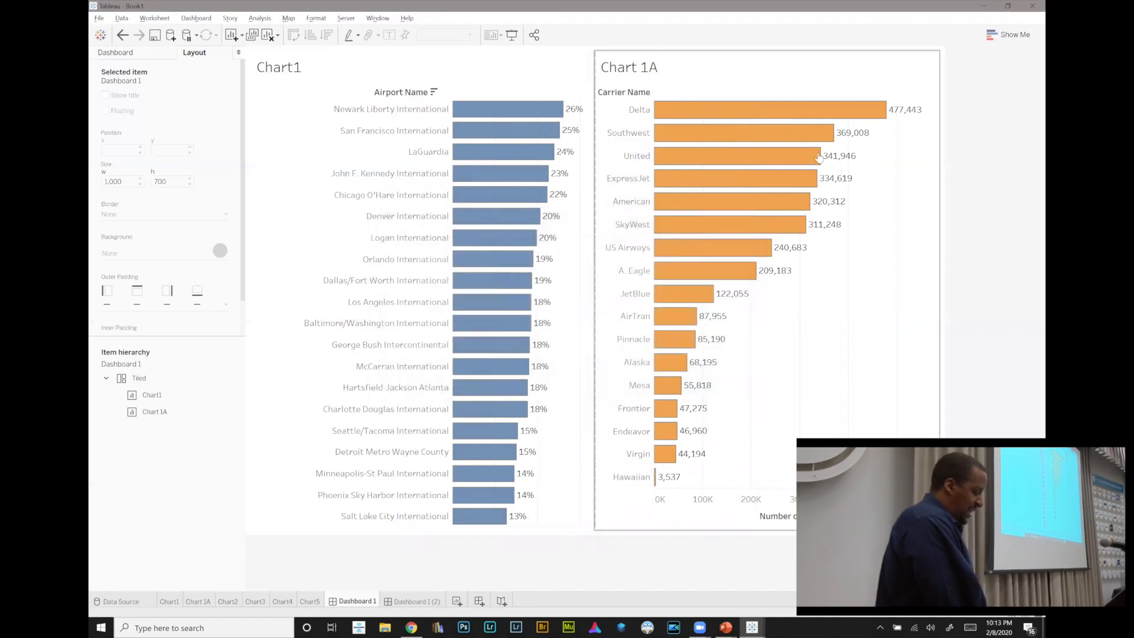
# - Test the filter action on Dashboard 1 by selecting and clearing Delta, ExpressJet, SkyWest, AirTran and Virgin one after another in Chart 1A
pyautogui.click(757, 111)
pyautogui.click(756, 111)
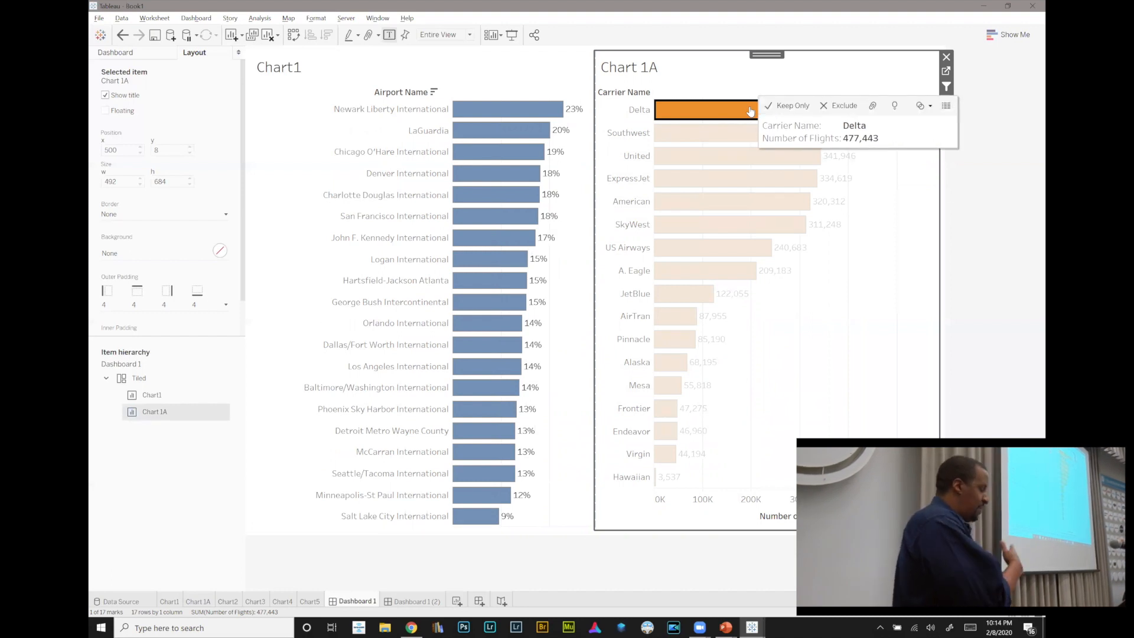
pyautogui.click(750, 111)
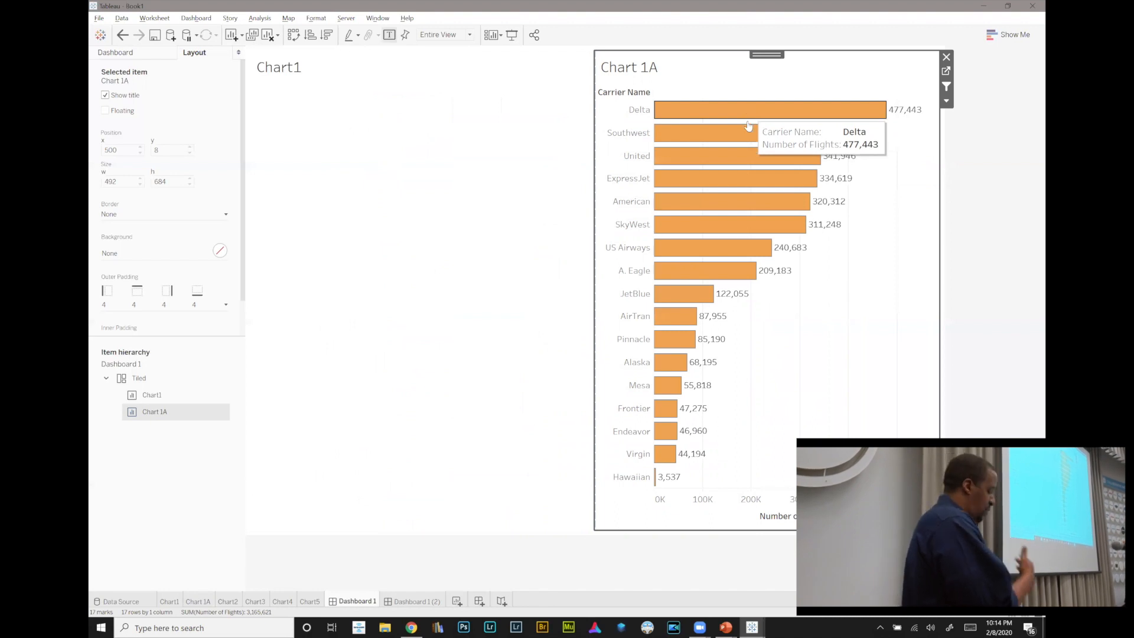
pyautogui.click(719, 186)
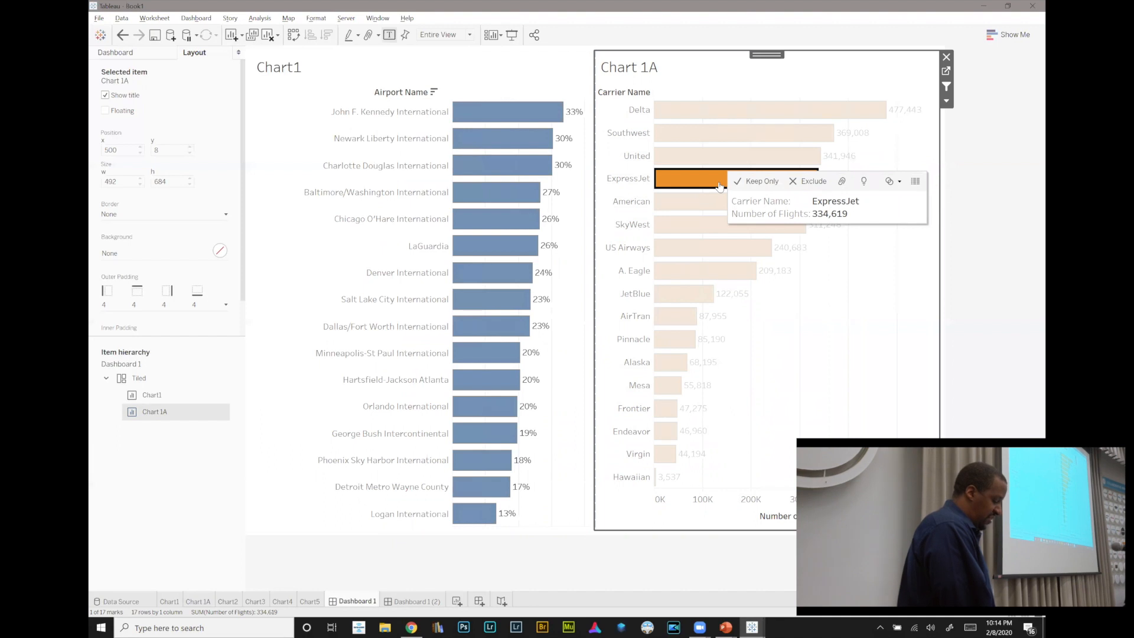
pyautogui.click(719, 187)
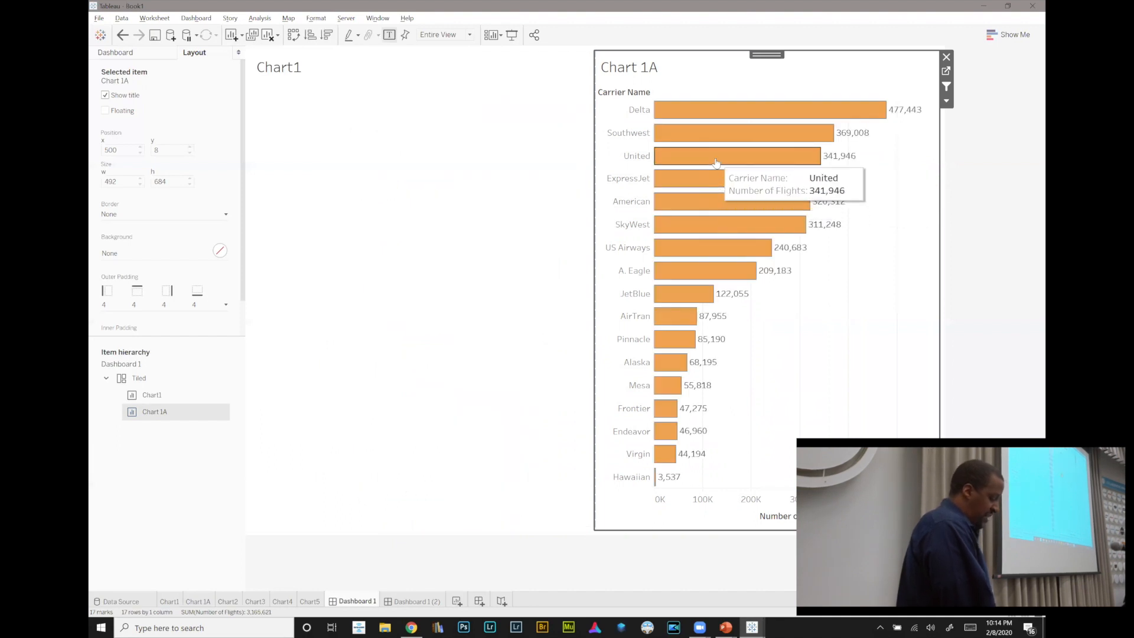
pyautogui.click(697, 231)
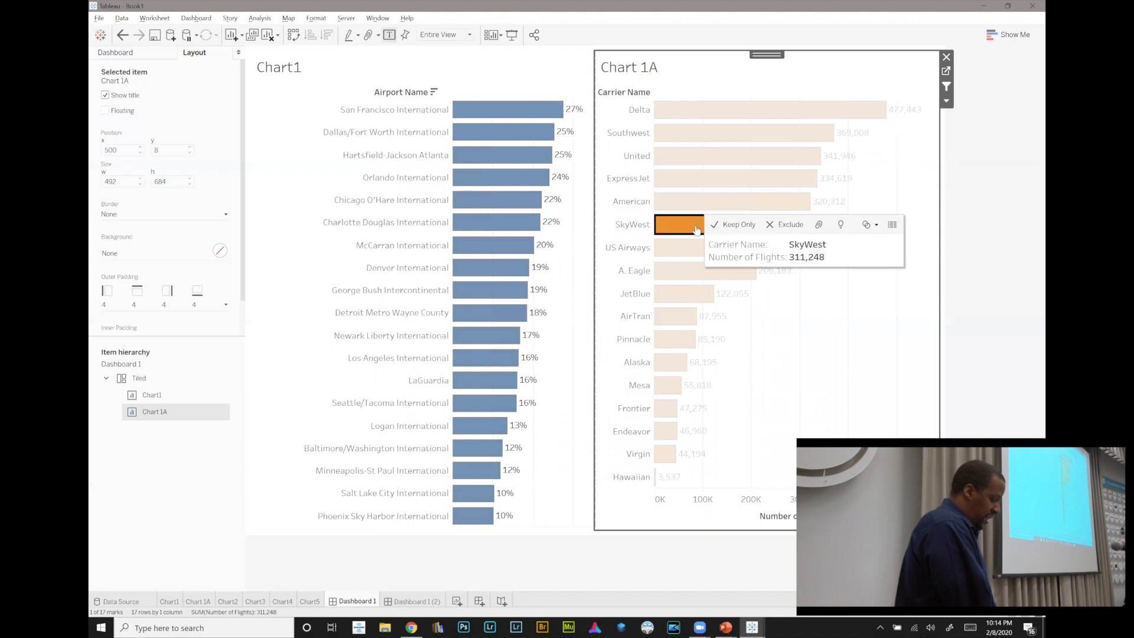
pyautogui.click(697, 230)
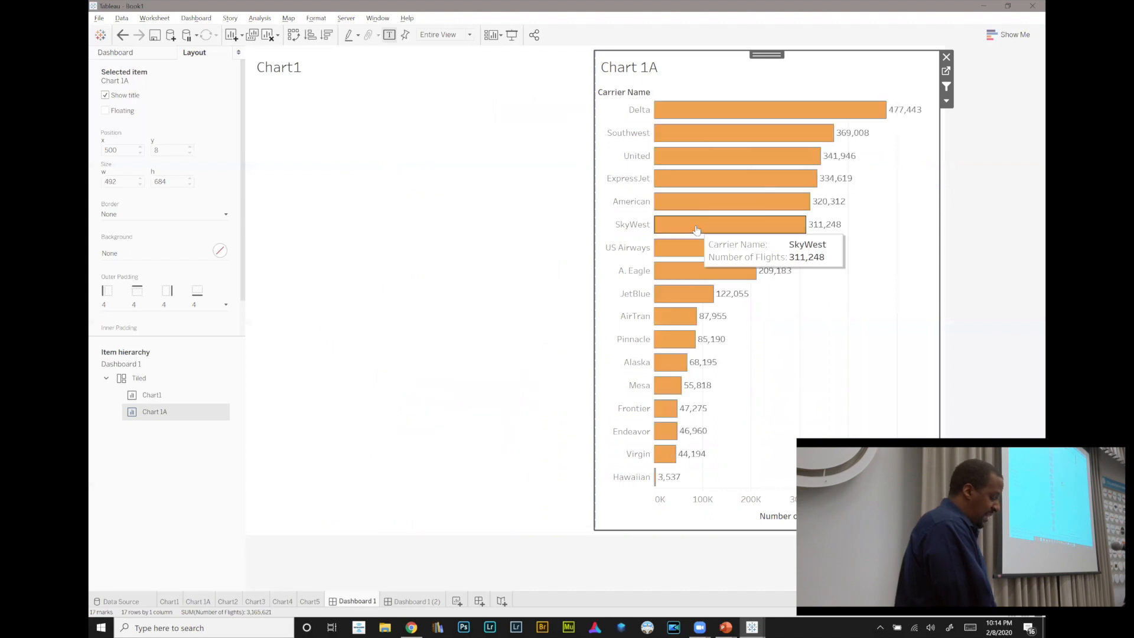
pyautogui.click(674, 319)
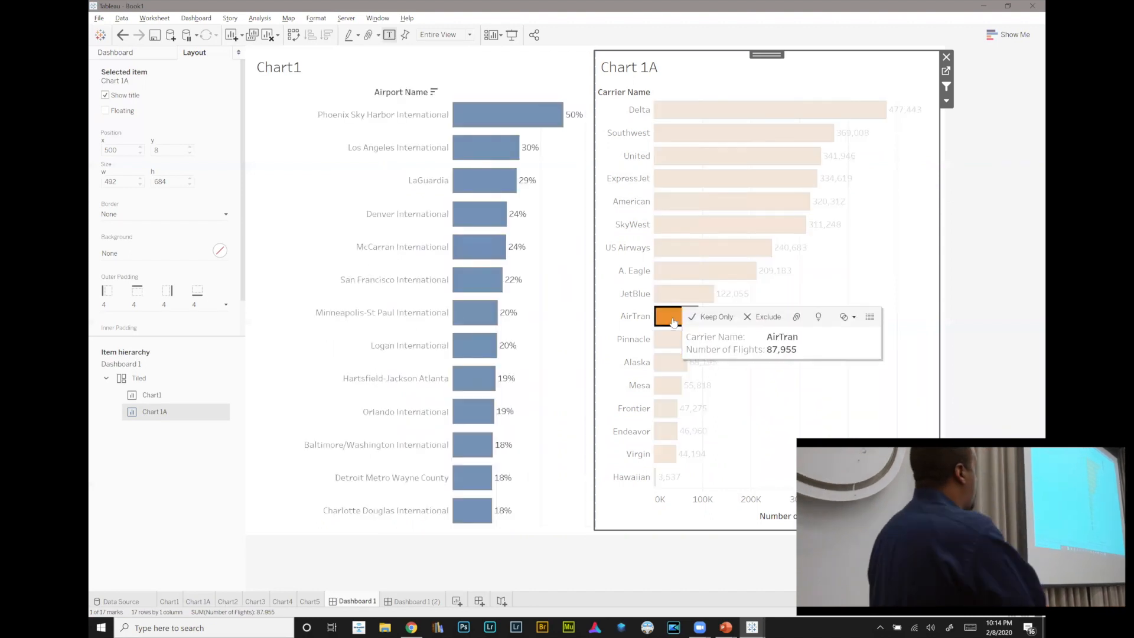
pyautogui.click(673, 321)
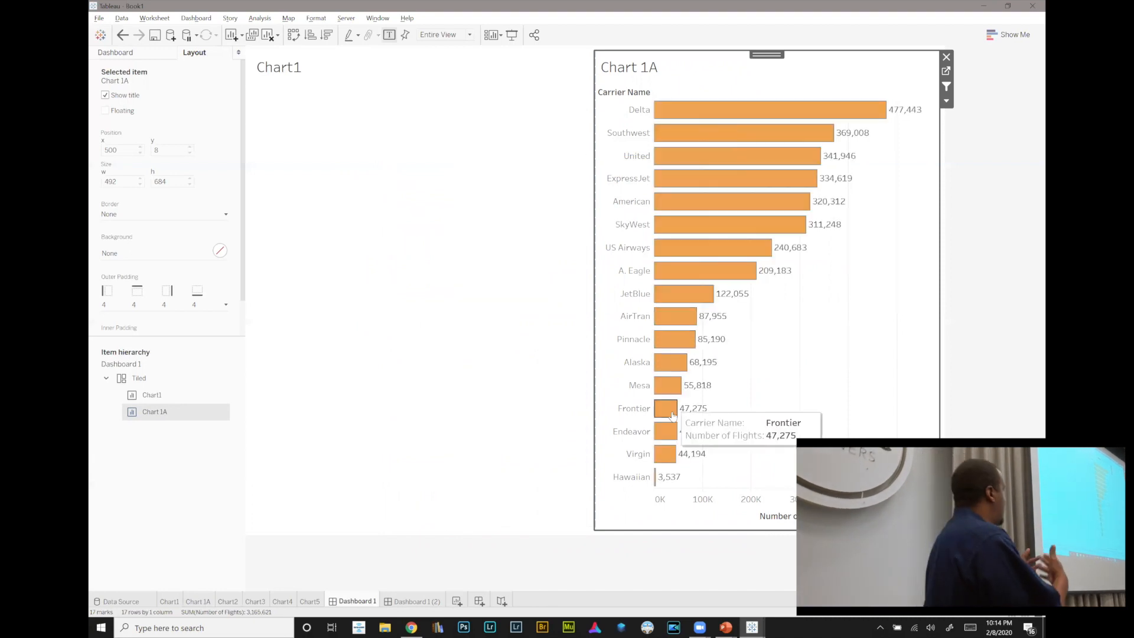
pyautogui.click(666, 455)
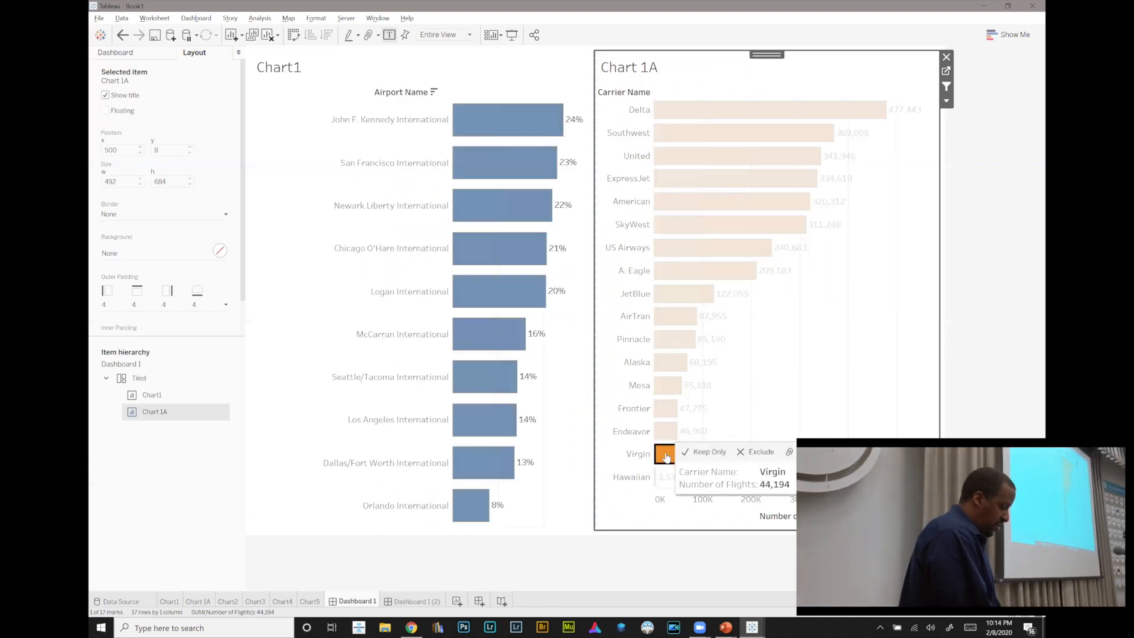
pyautogui.click(666, 455)
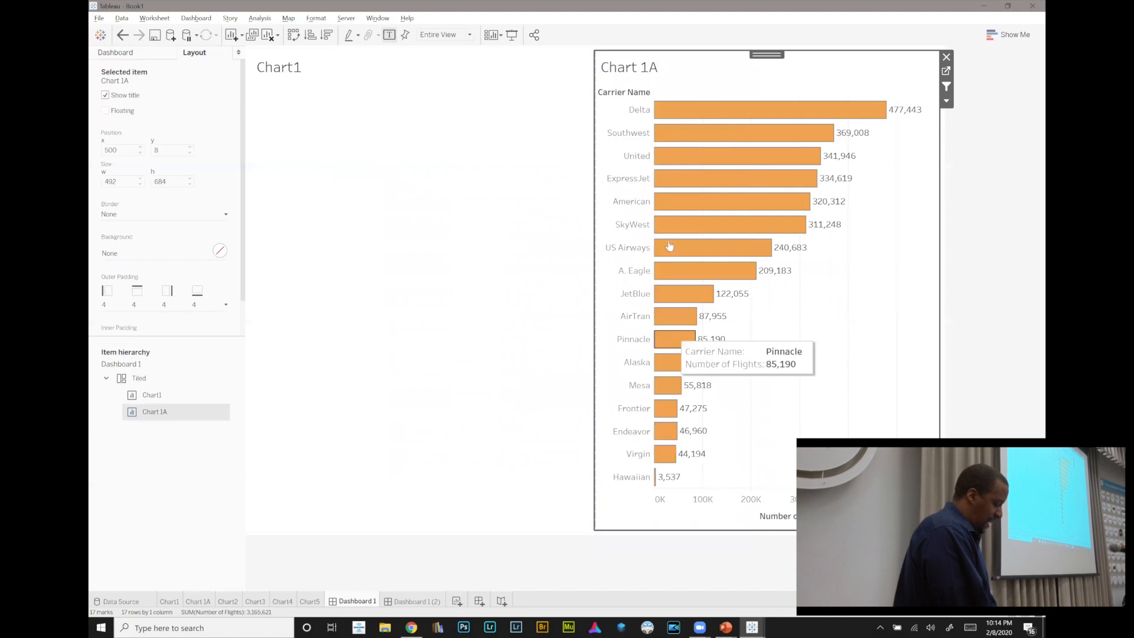
# - Hide the titles of Chart 1A and Chart1 on Dashboard 1
pyautogui.rightClick(641, 72)
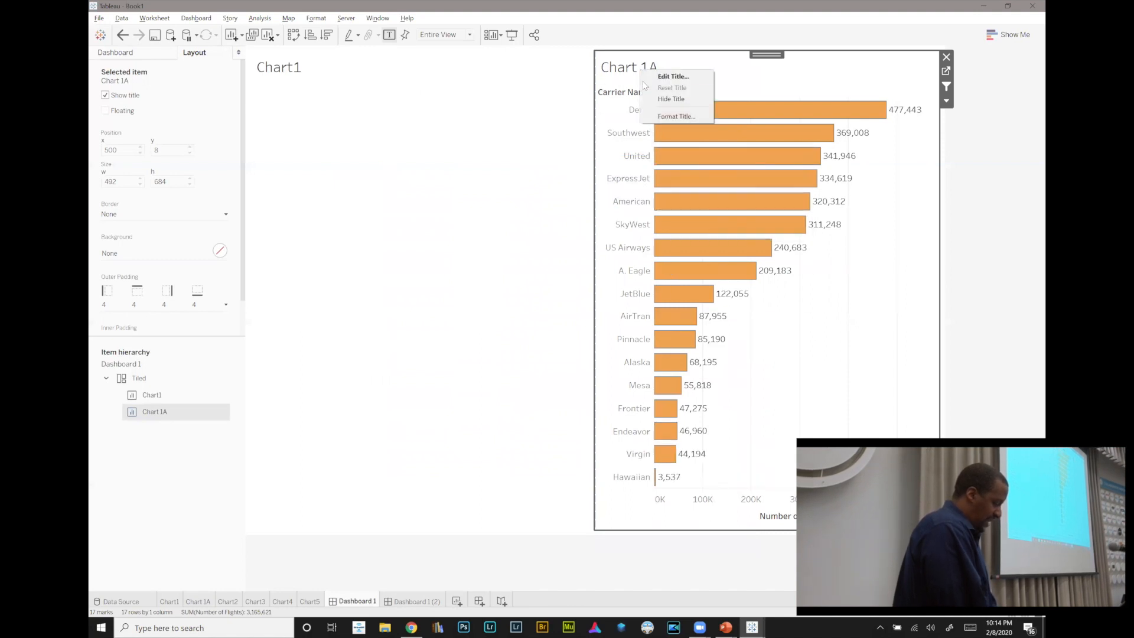
pyautogui.click(649, 99)
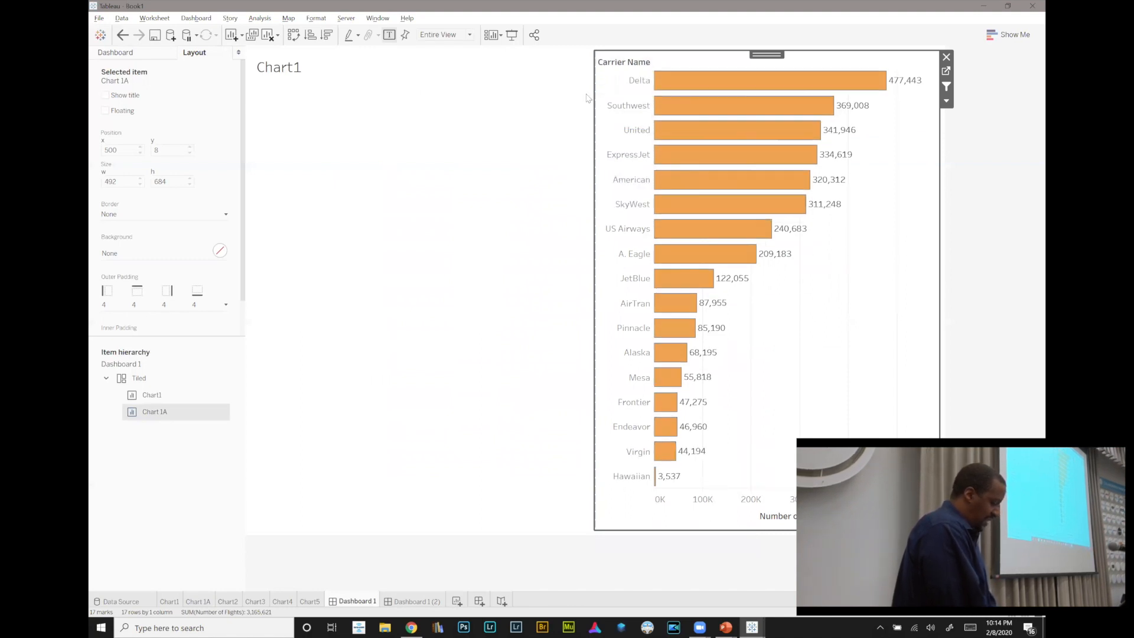
pyautogui.rightClick(288, 74)
pyautogui.click(325, 98)
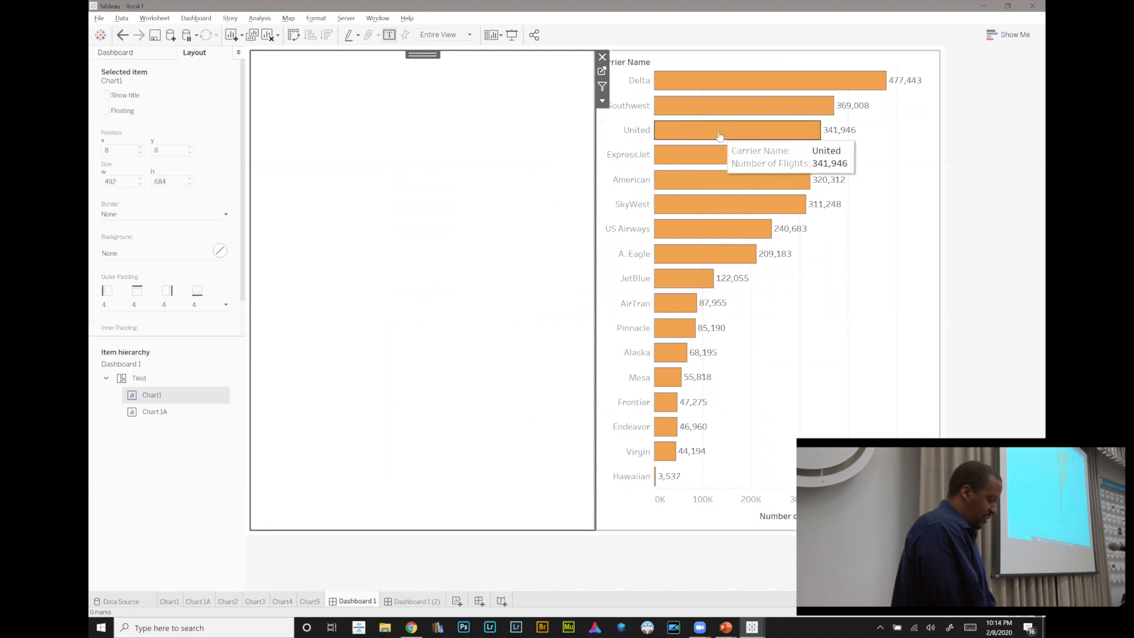
# - Check the untitled layout by selecting and clearing ExpressJet and Pinnacle in the carrier chart, and compare it with Dashboard 1 (2)
pyautogui.click(695, 156)
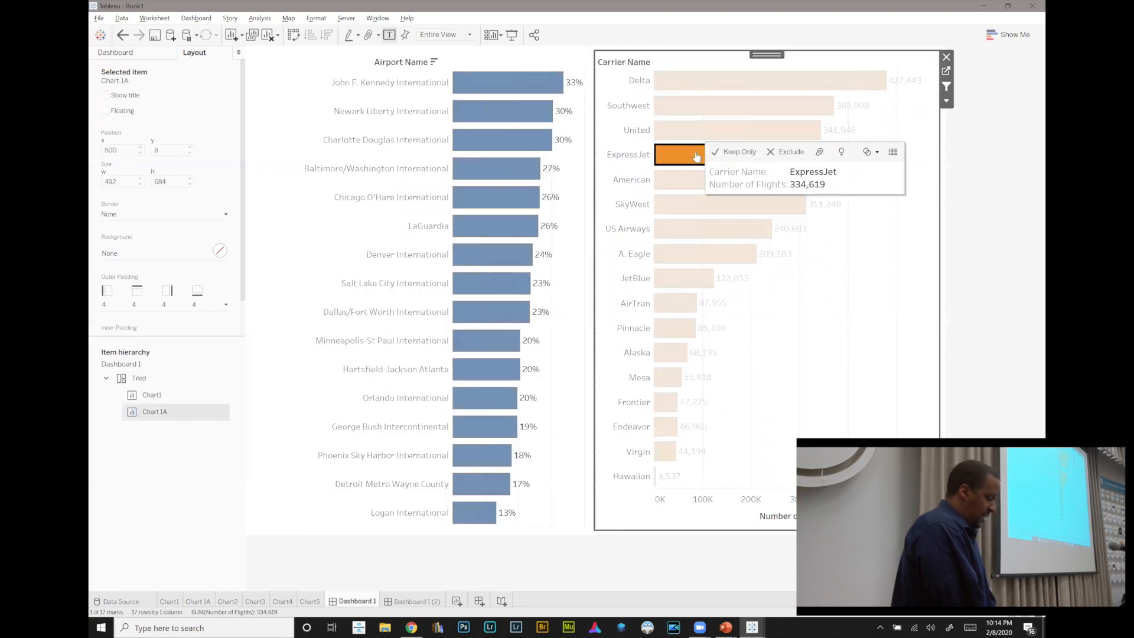
pyautogui.click(696, 156)
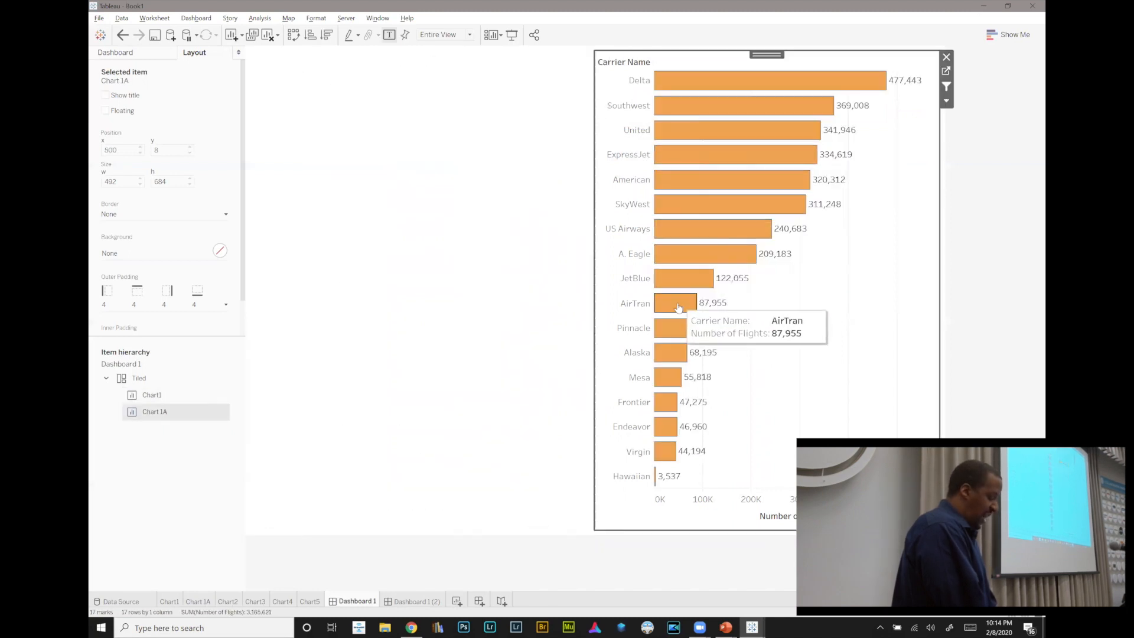
pyautogui.click(680, 335)
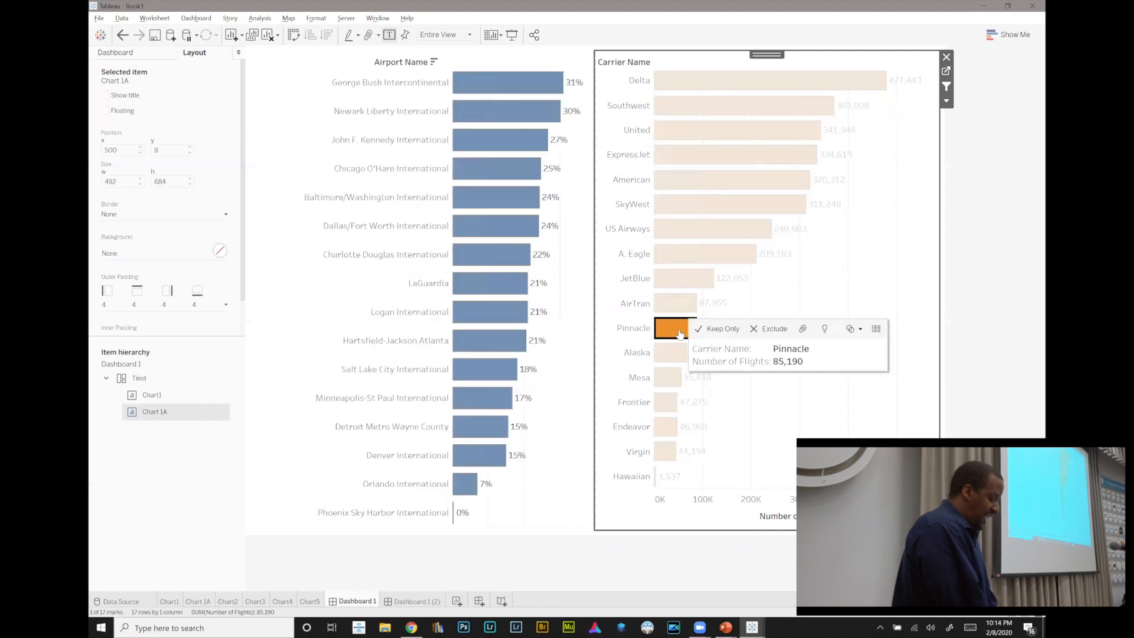
pyautogui.click(680, 334)
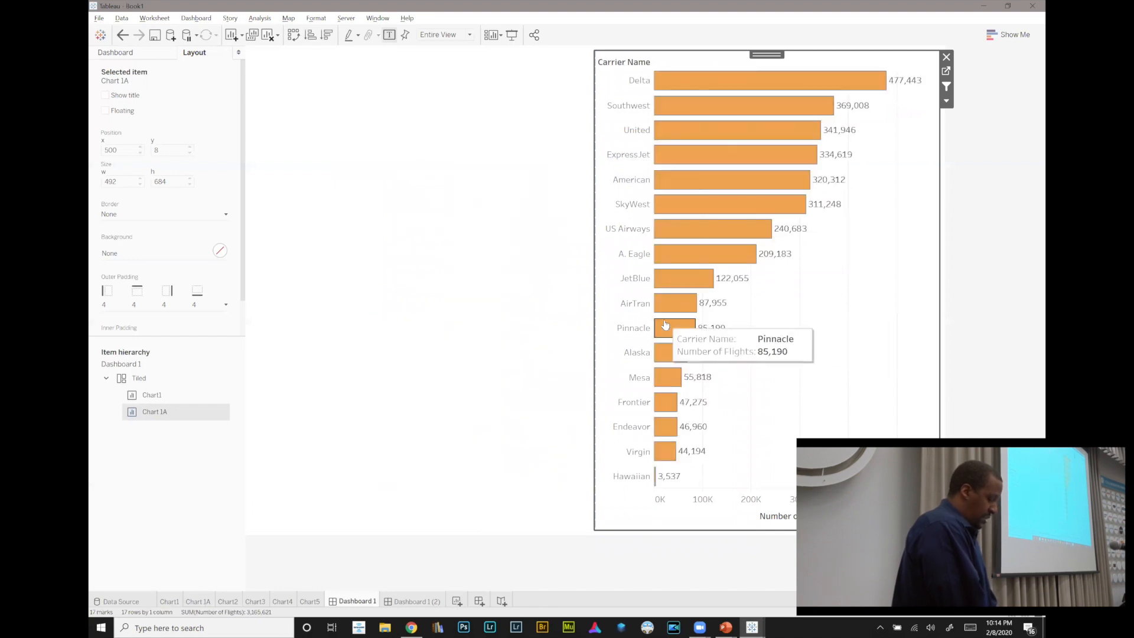
pyautogui.click(432, 602)
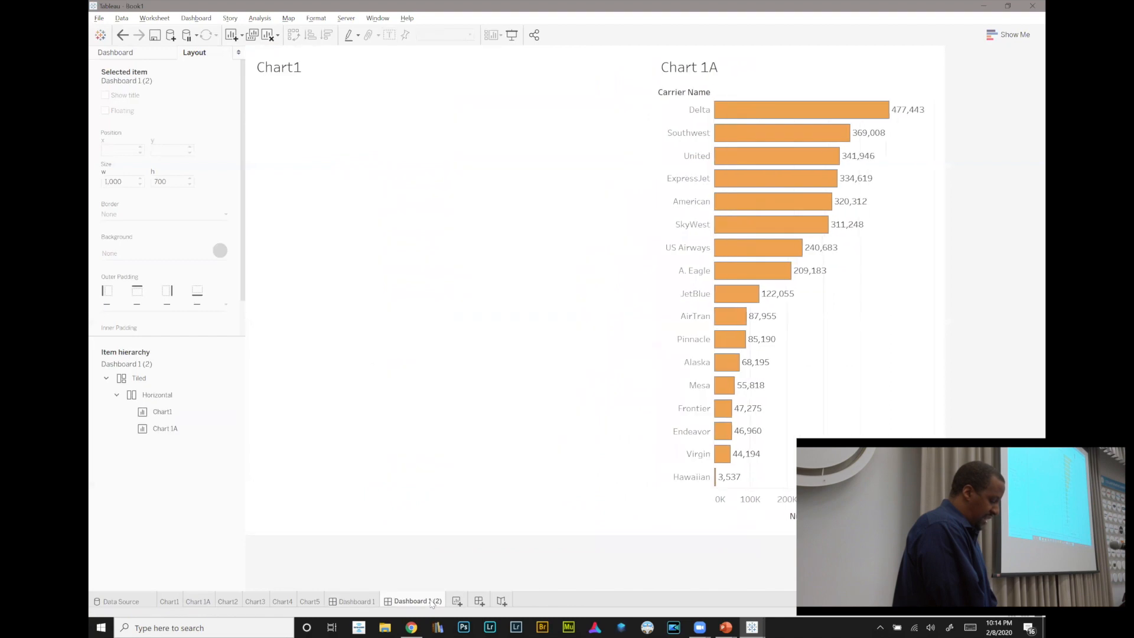
pyautogui.click(363, 601)
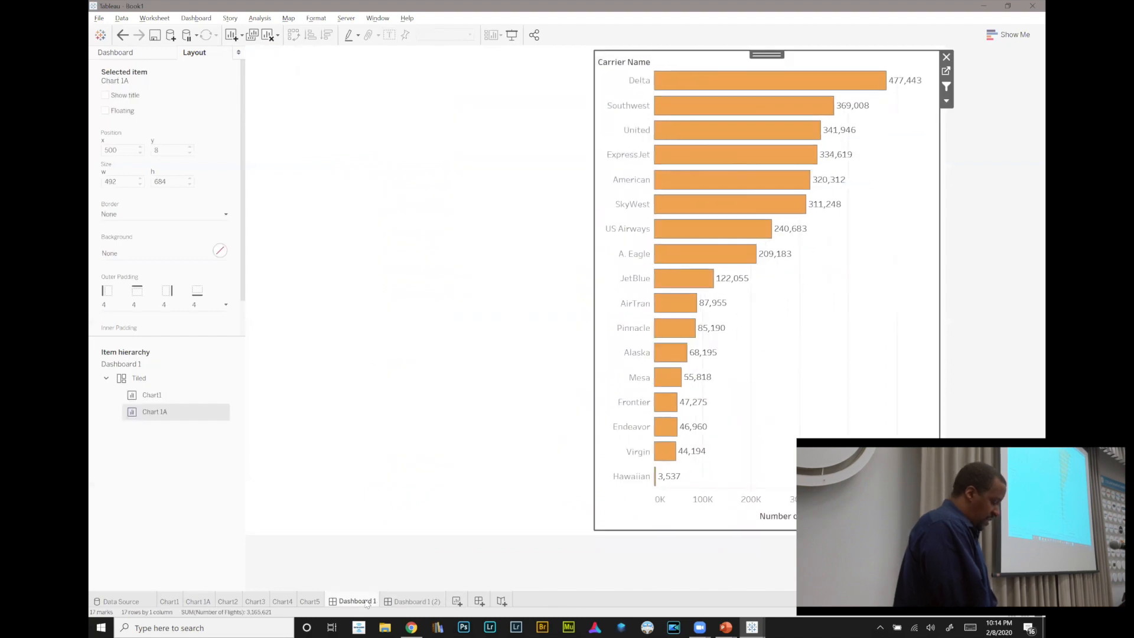
# - Remove the filter action sourced from Chart 1A from Dashboard 1 and clear the chart selection
pyautogui.click(198, 18)
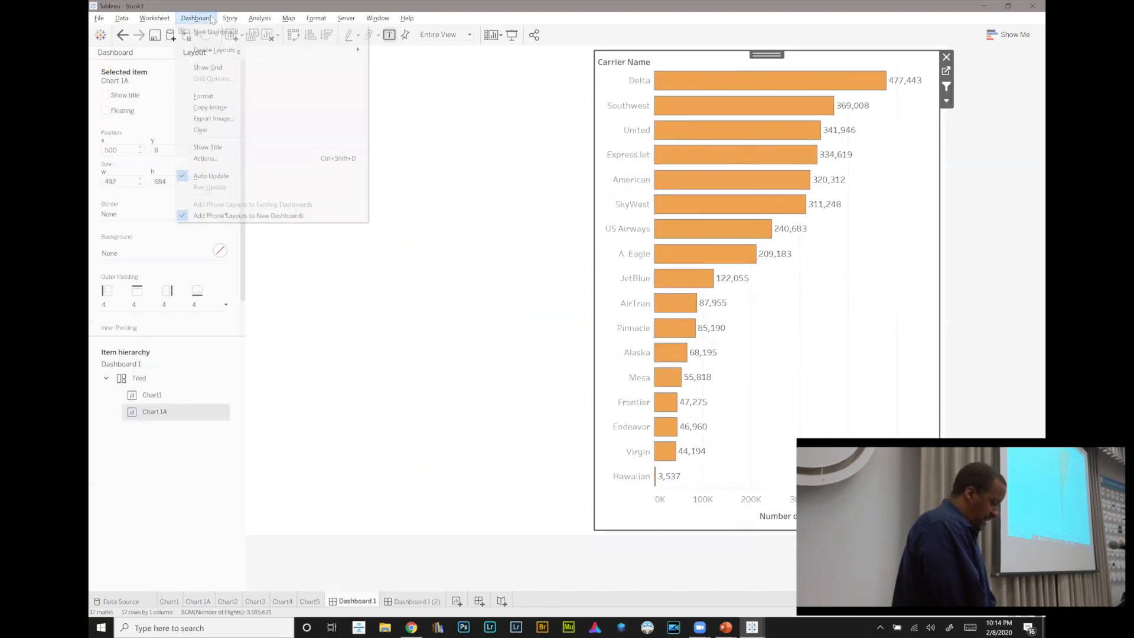
pyautogui.click(226, 165)
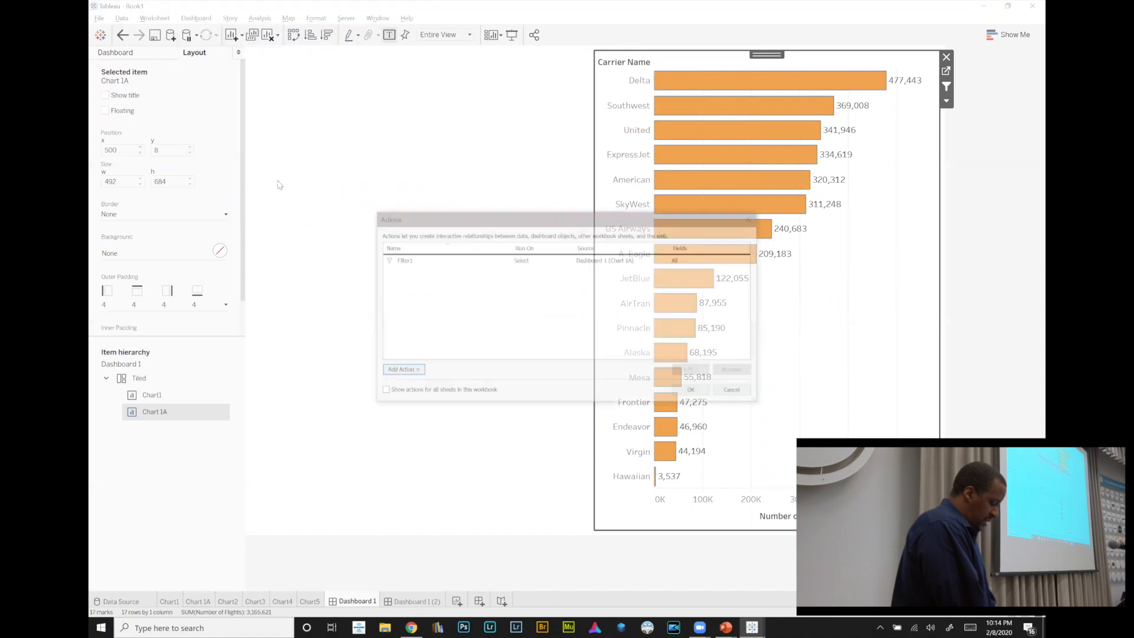
pyautogui.click(423, 258)
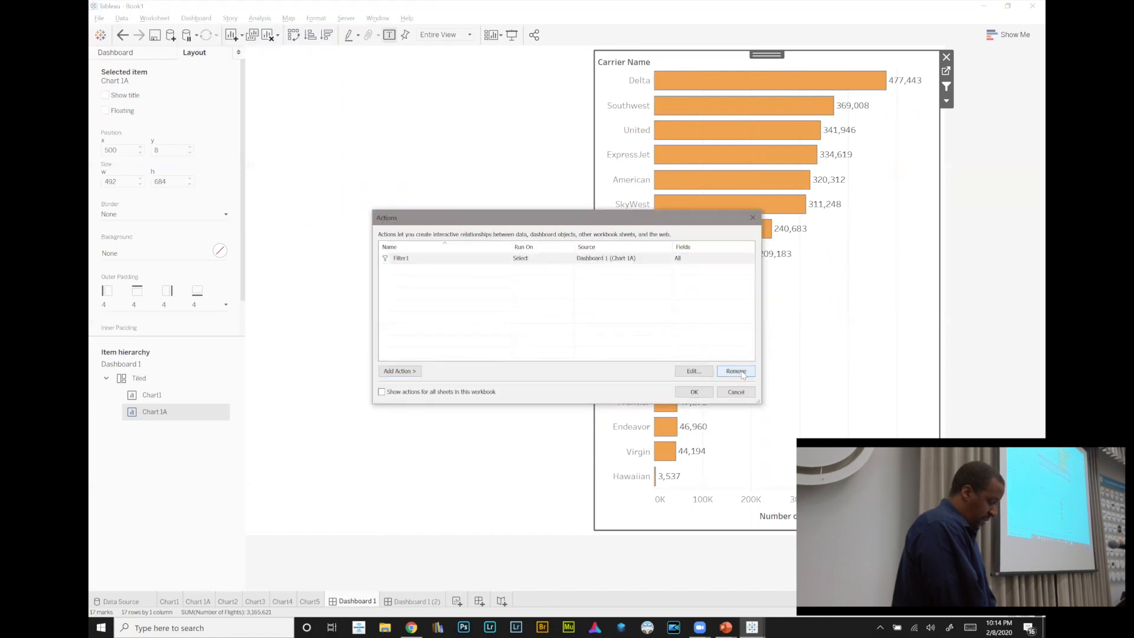
pyautogui.click(736, 371)
pyautogui.click(703, 392)
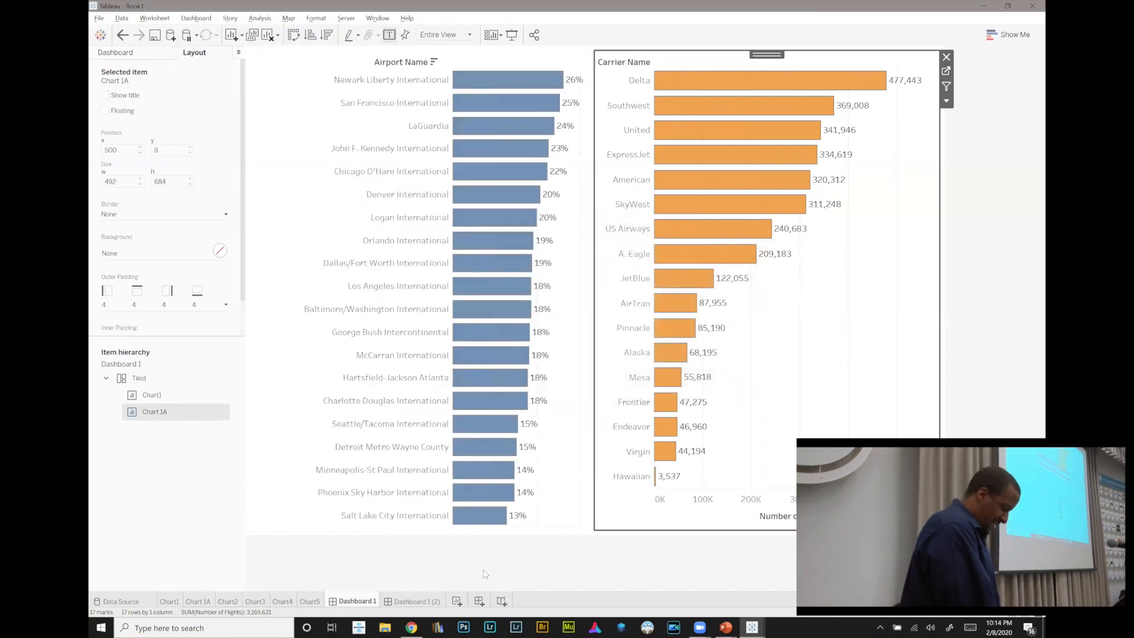
pyautogui.click(486, 572)
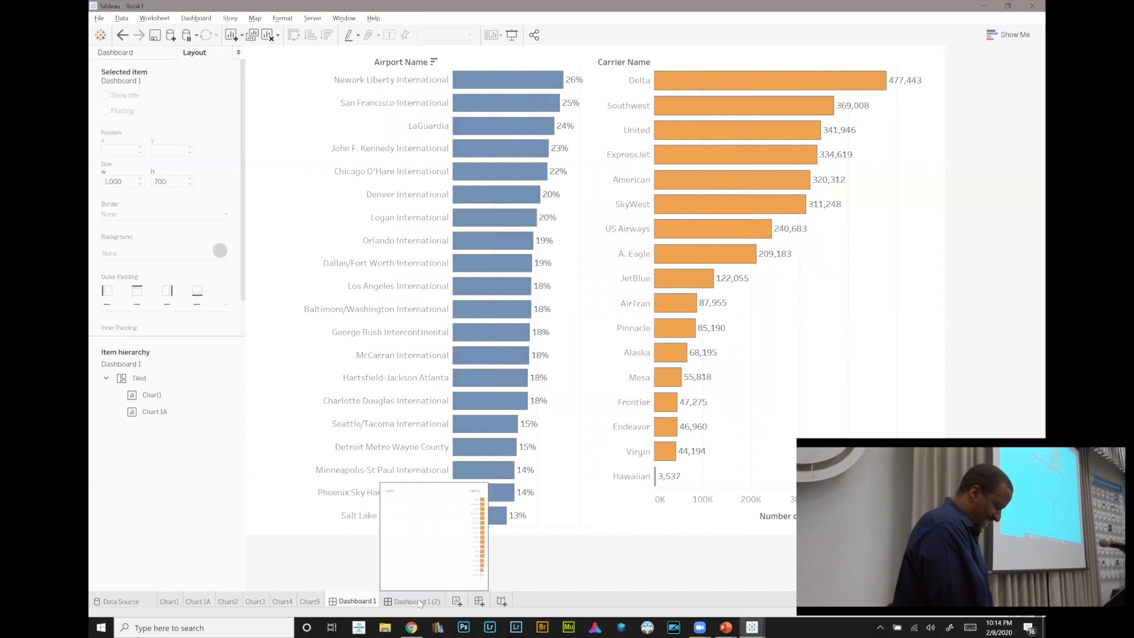
# - Add a filter action to Dashboard 1 (2) that runs on Select from Chart 1A to Chart1 and excludes all values when cleared
pyautogui.click(418, 601)
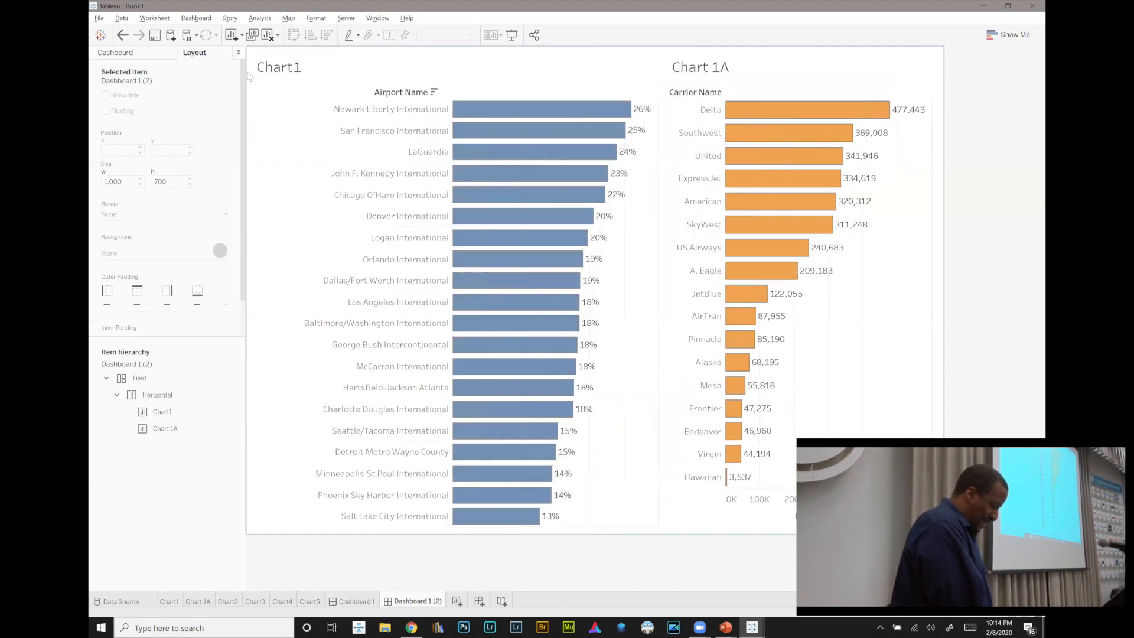
pyautogui.click(196, 19)
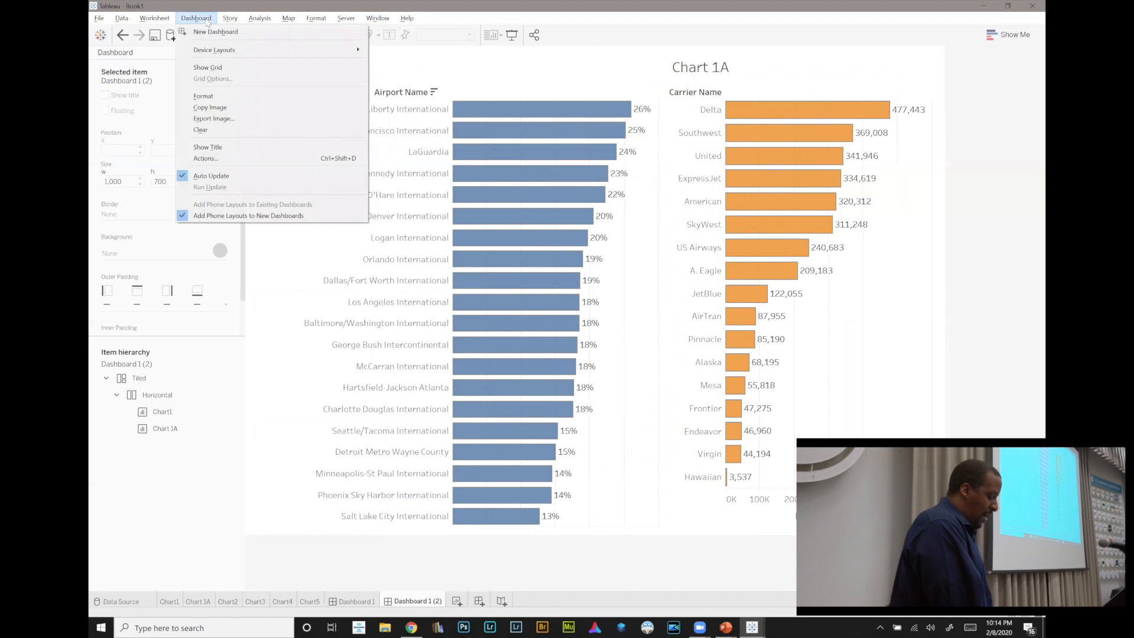
pyautogui.click(213, 158)
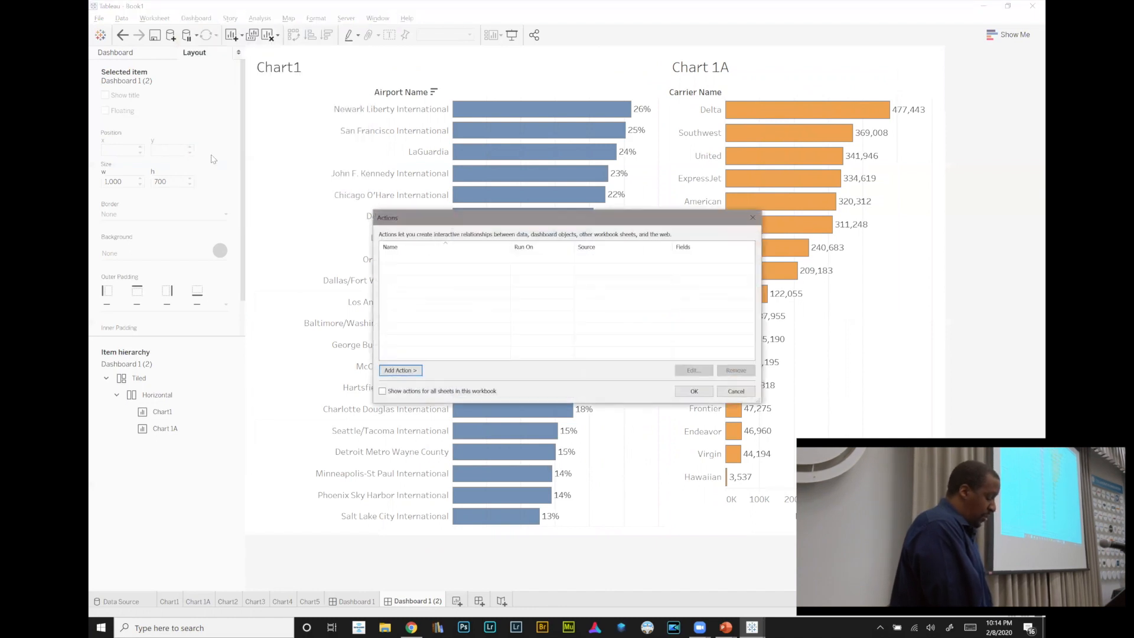
pyautogui.click(410, 371)
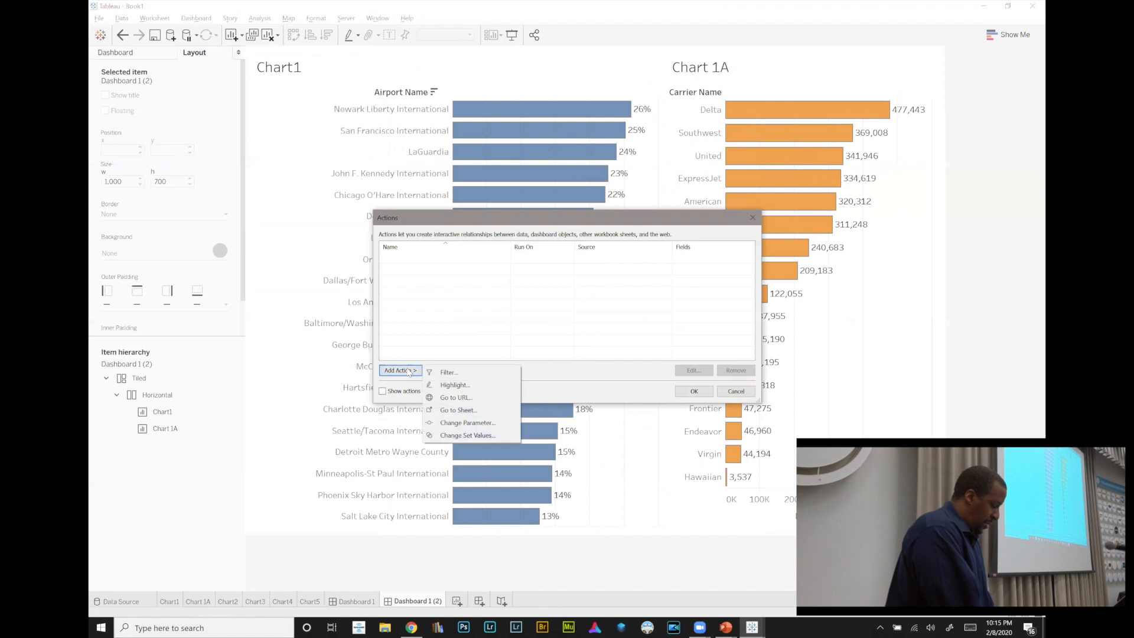
pyautogui.click(446, 374)
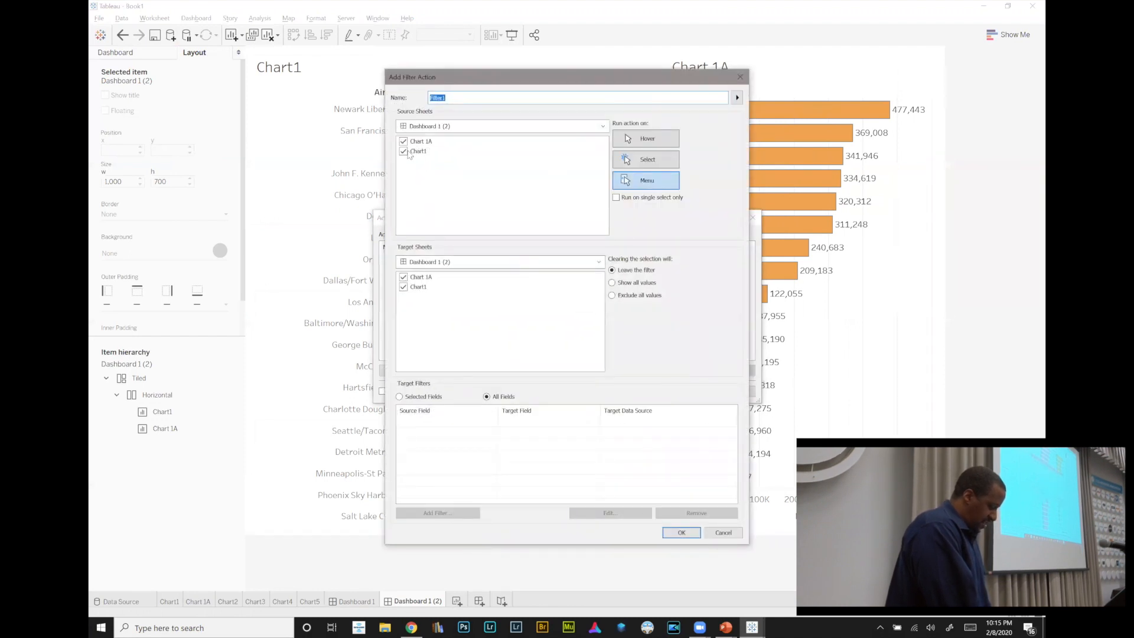
pyautogui.click(647, 159)
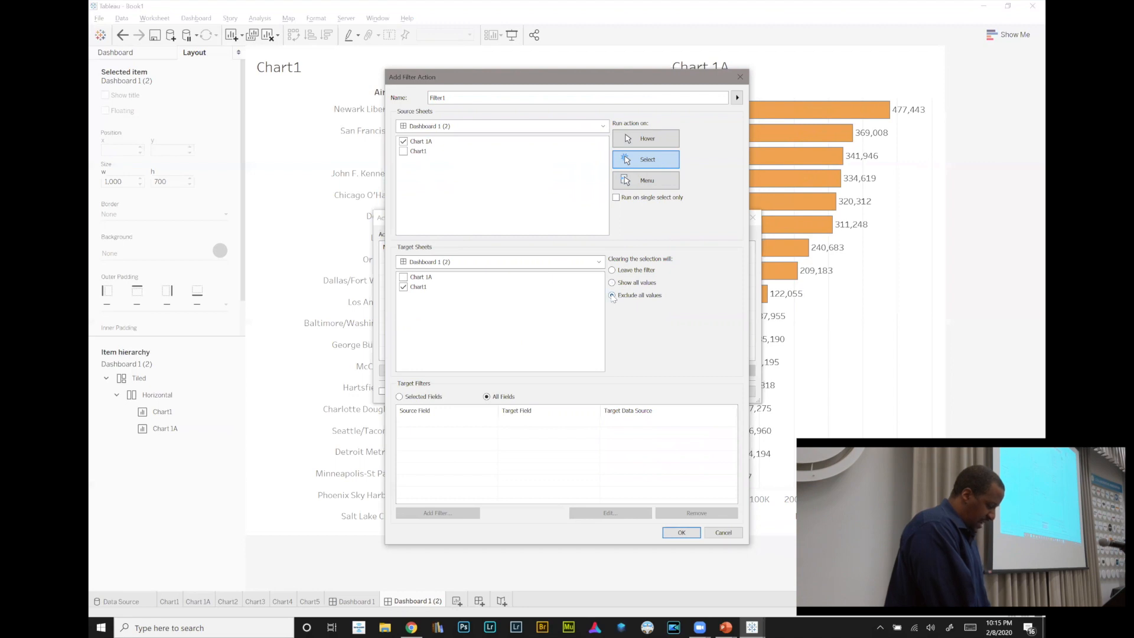
pyautogui.click(676, 533)
pyautogui.click(694, 392)
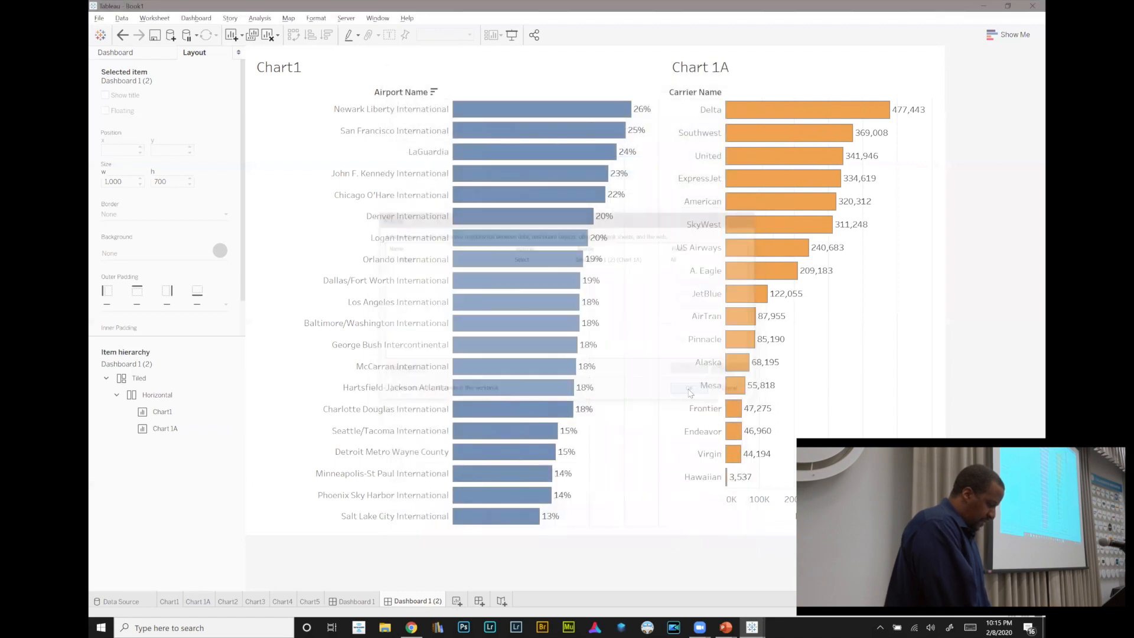
# - Hide the titles of Chart 1A and Chart1 on Dashboard 1 (2)
pyautogui.click(712, 70)
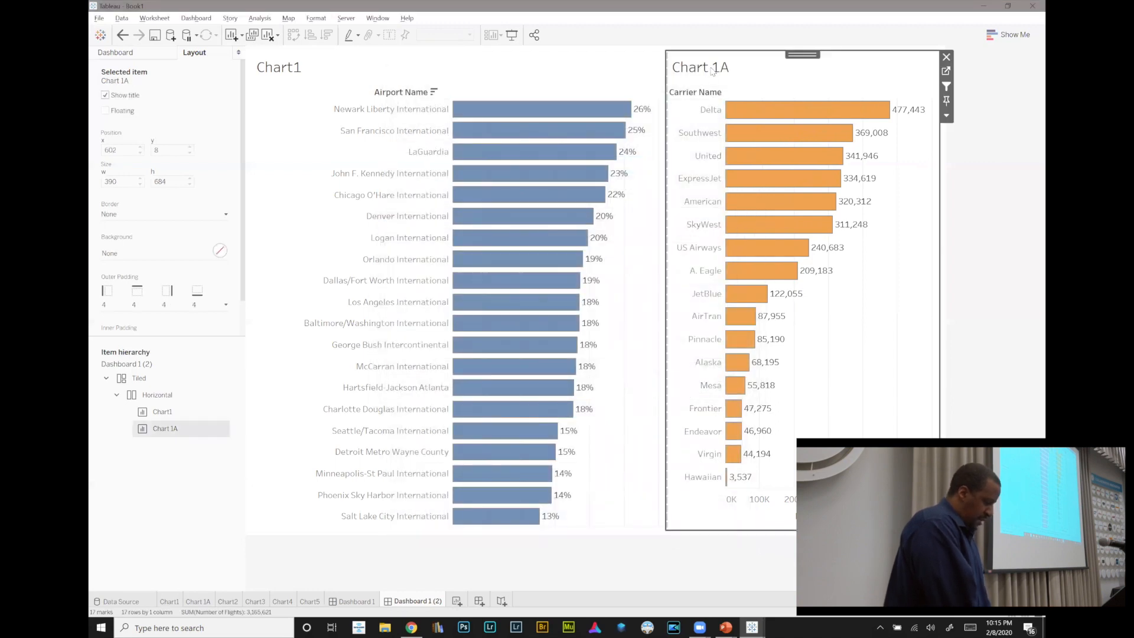
pyautogui.rightClick(712, 69)
pyautogui.click(732, 92)
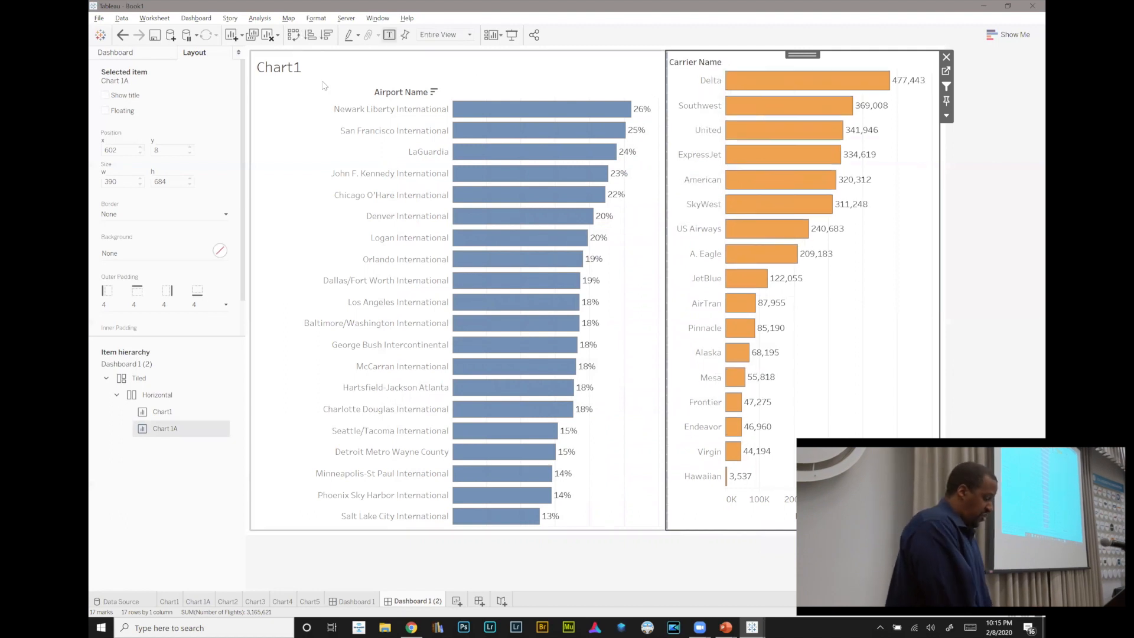
pyautogui.click(297, 68)
pyautogui.rightClick(297, 68)
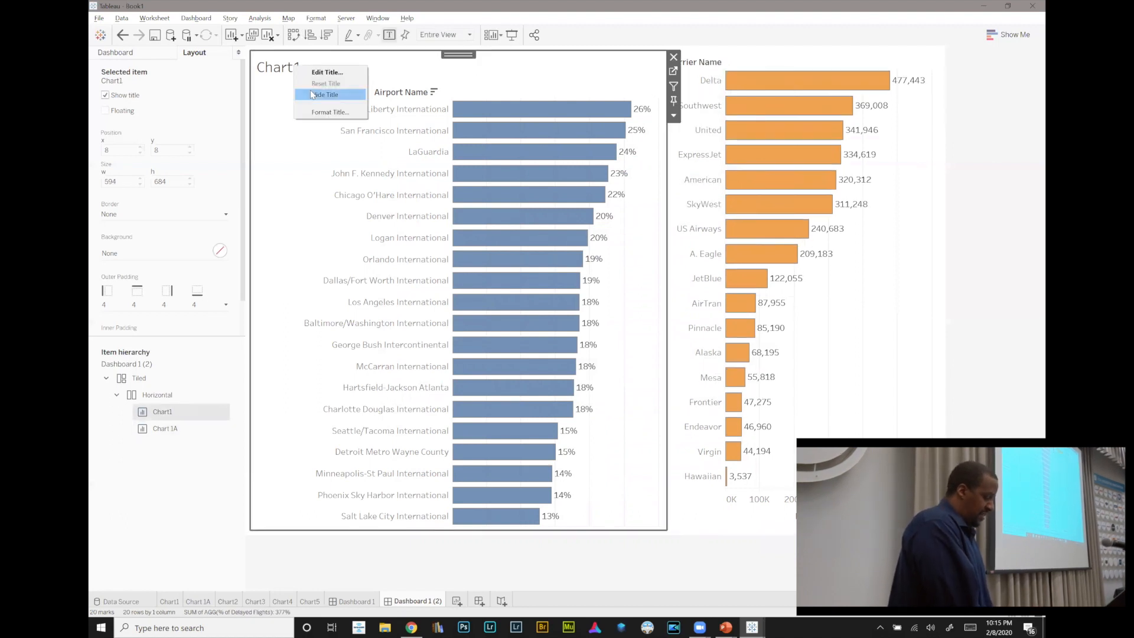
pyautogui.click(313, 94)
# - Test the filter action on Dashboard 1 (2) by selecting Delta in the carrier chart
pyautogui.click(773, 83)
pyautogui.click(772, 82)
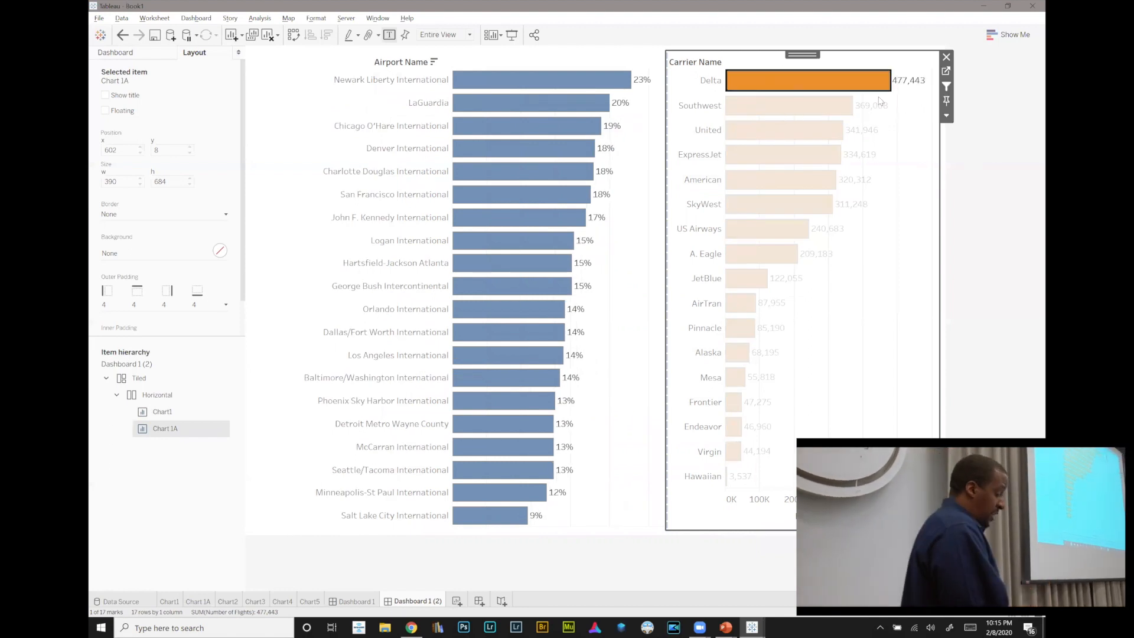
# - Test the filter action on Dashboard 1 (2) by clearing Delta, selecting and clearing ExpressJet, and doing the same with Frontier
pyautogui.click(863, 88)
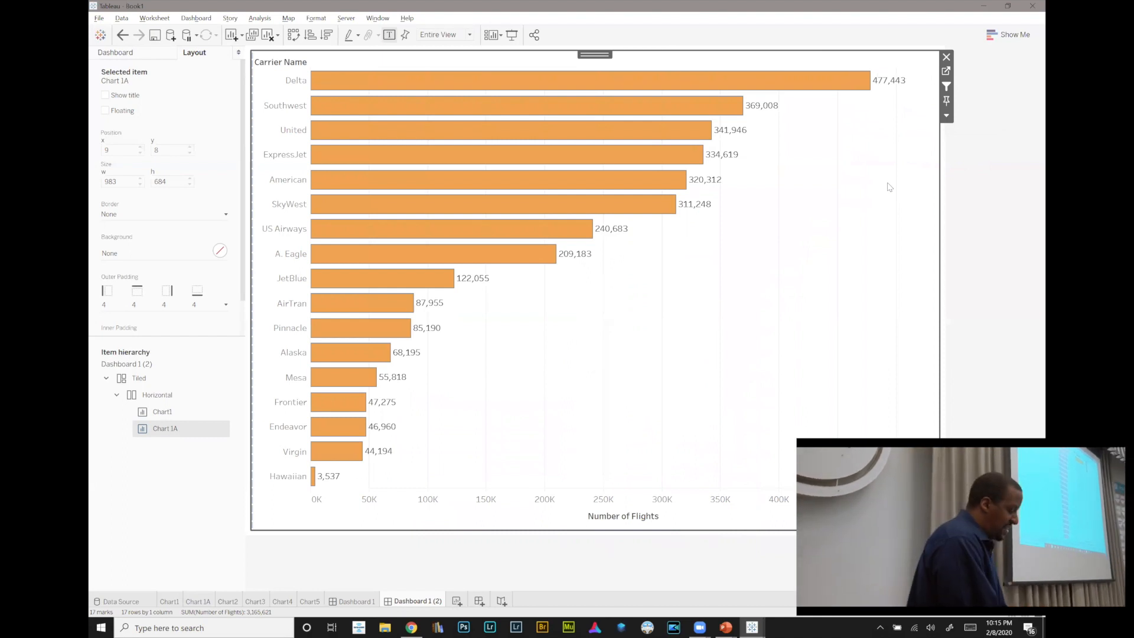
pyautogui.click(673, 158)
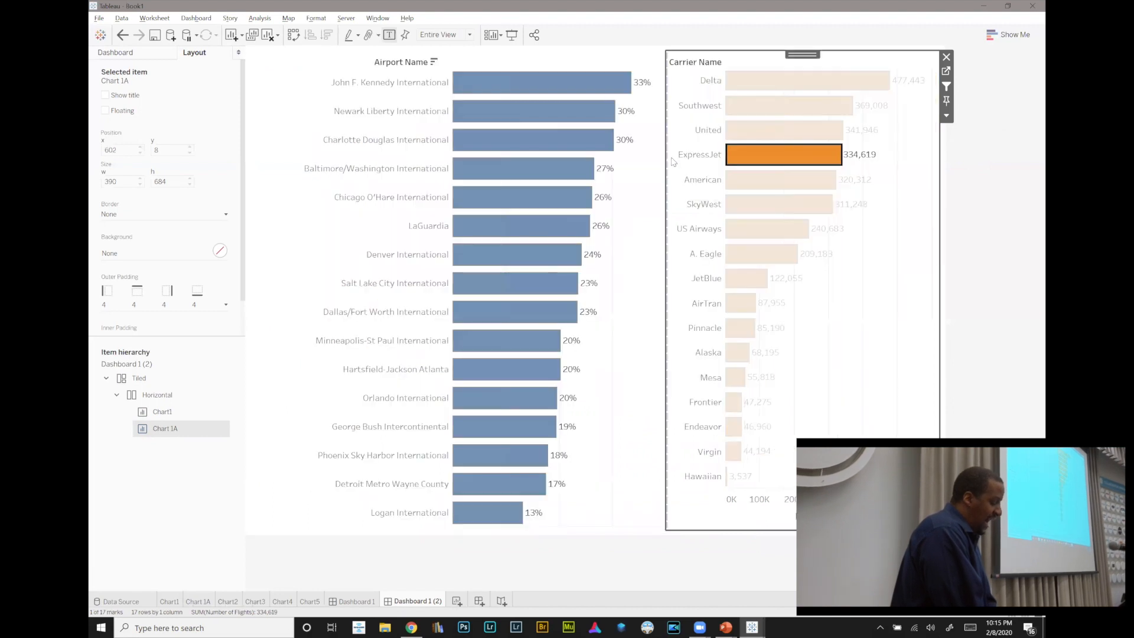
pyautogui.click(732, 158)
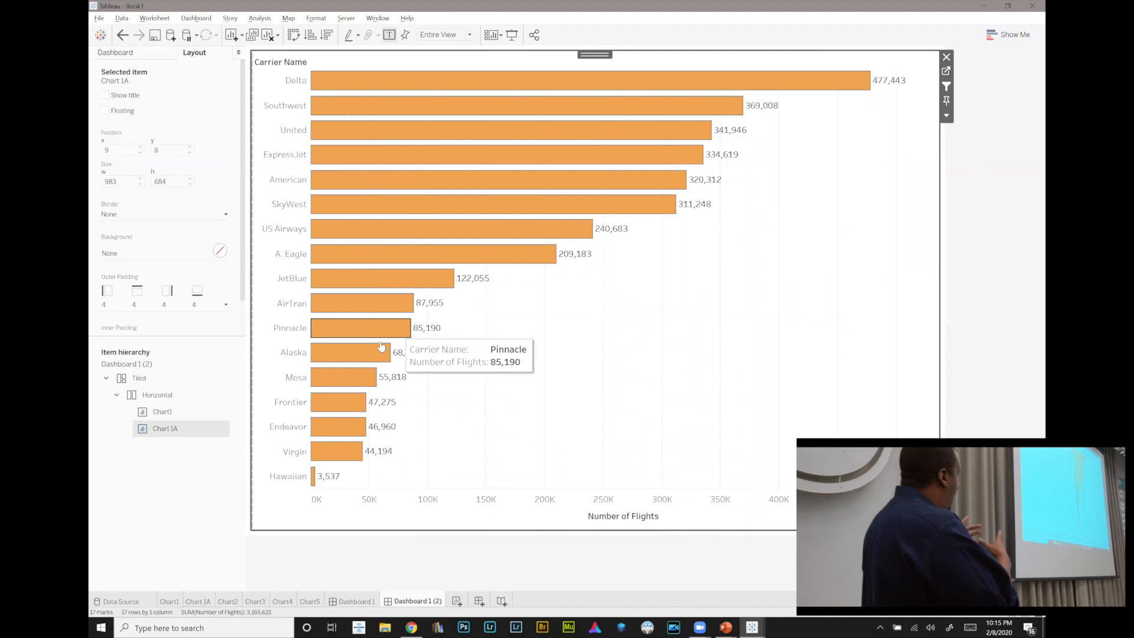
pyautogui.click(341, 403)
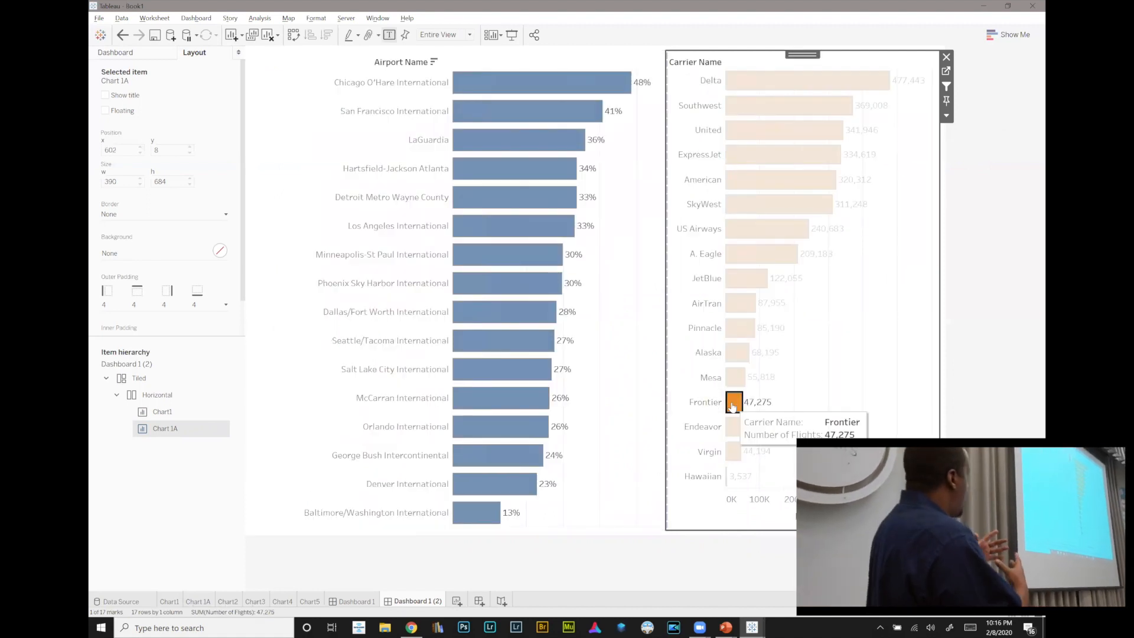
pyautogui.click(732, 407)
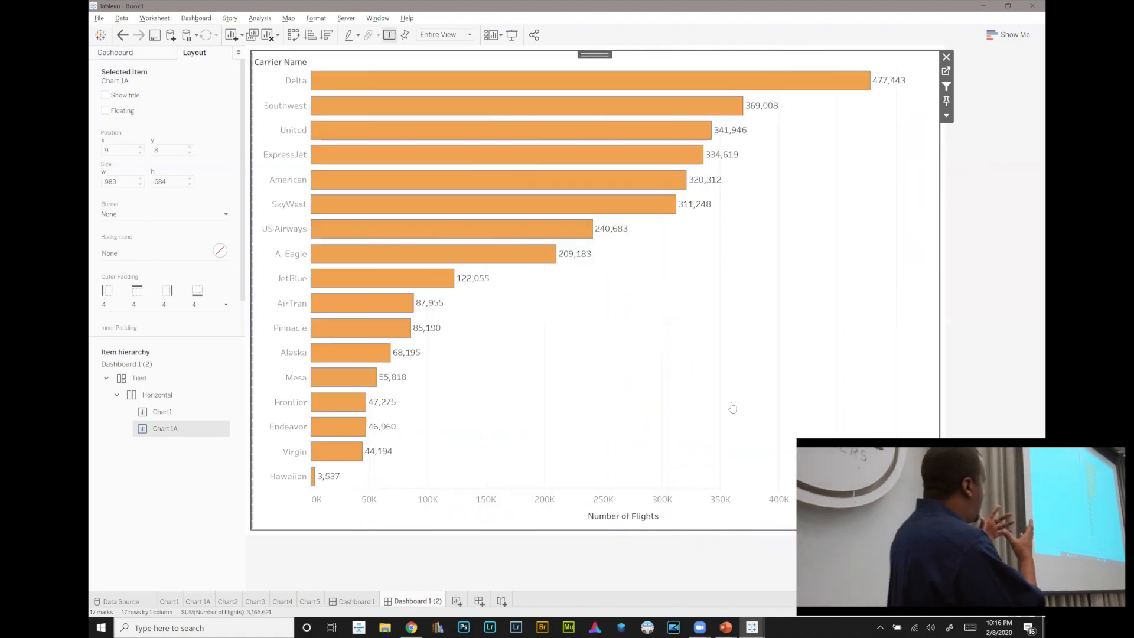
# - Examine the space occupied by Chart1 and Chart 1A on tiled Dashboard 1 by alternately selecting both in the item hierarchy
pyautogui.click(366, 602)
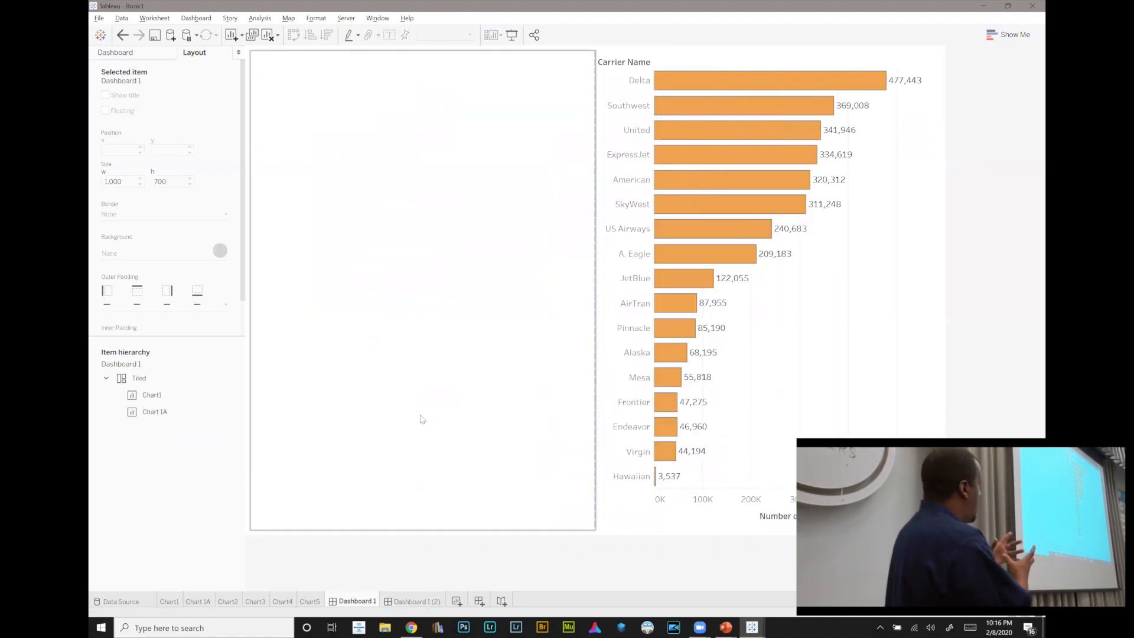
pyautogui.click(170, 402)
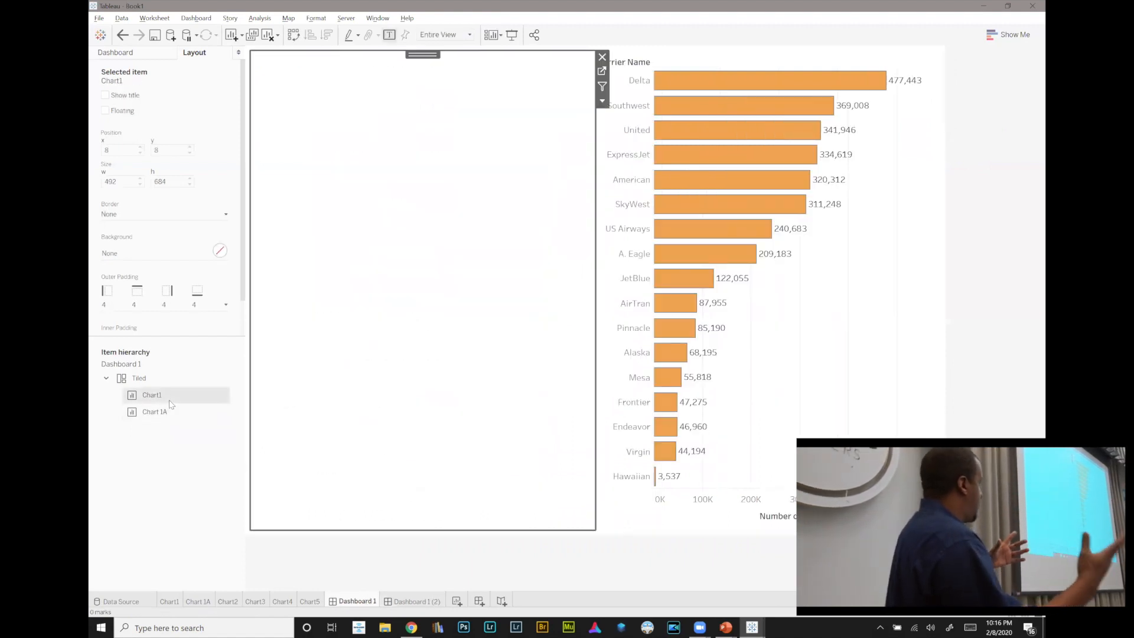
pyautogui.click(155, 412)
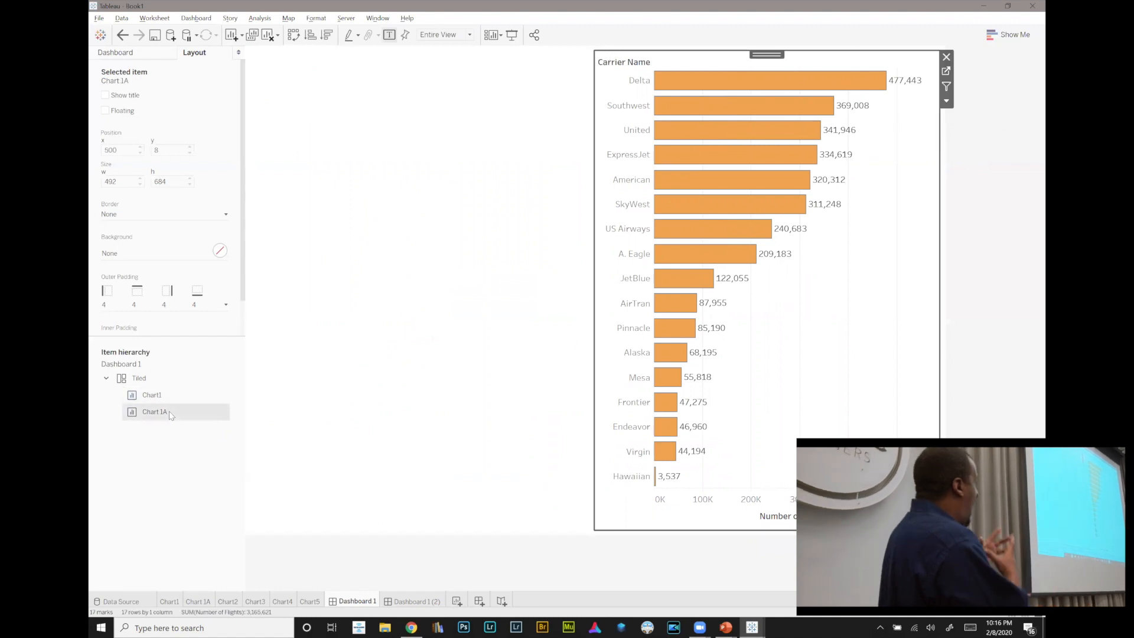
pyautogui.click(168, 400)
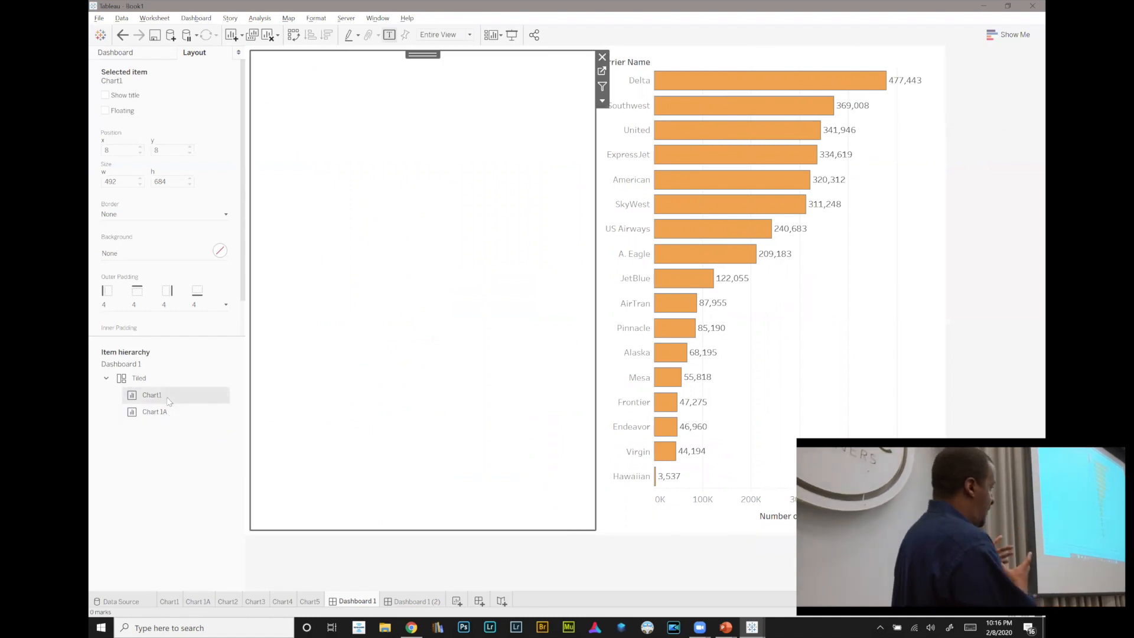
pyautogui.click(166, 411)
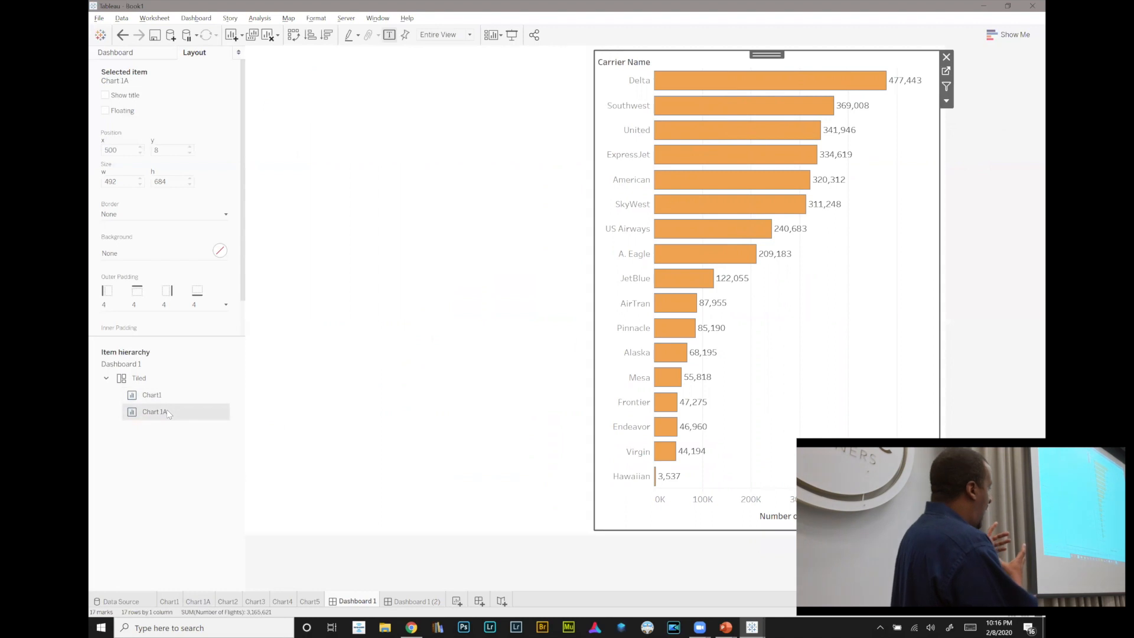
pyautogui.click(169, 400)
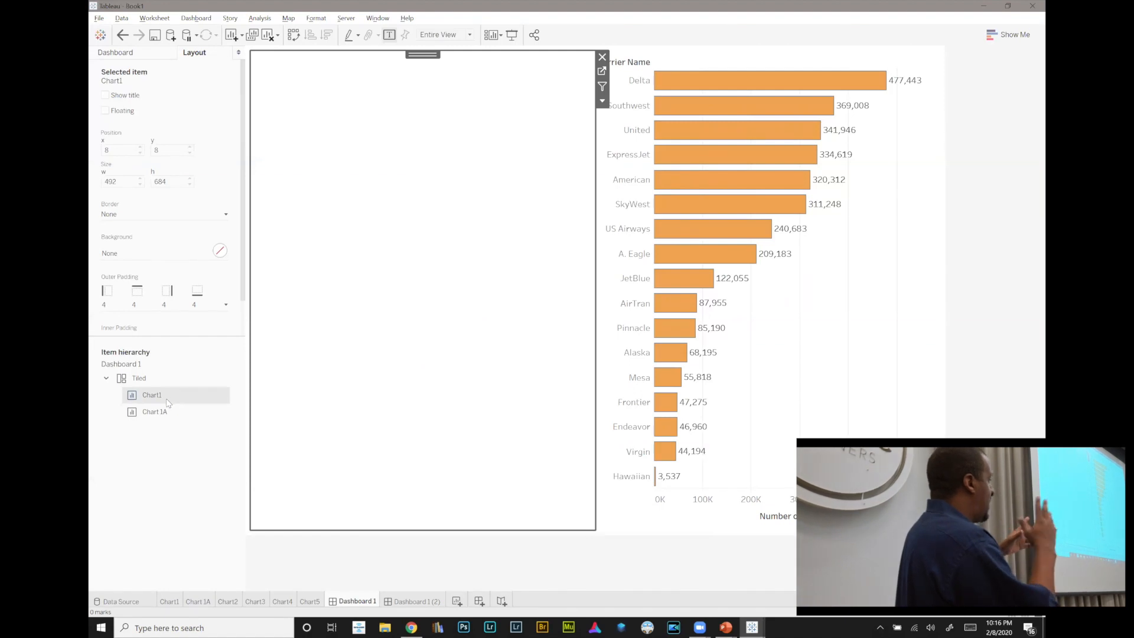
pyautogui.click(167, 411)
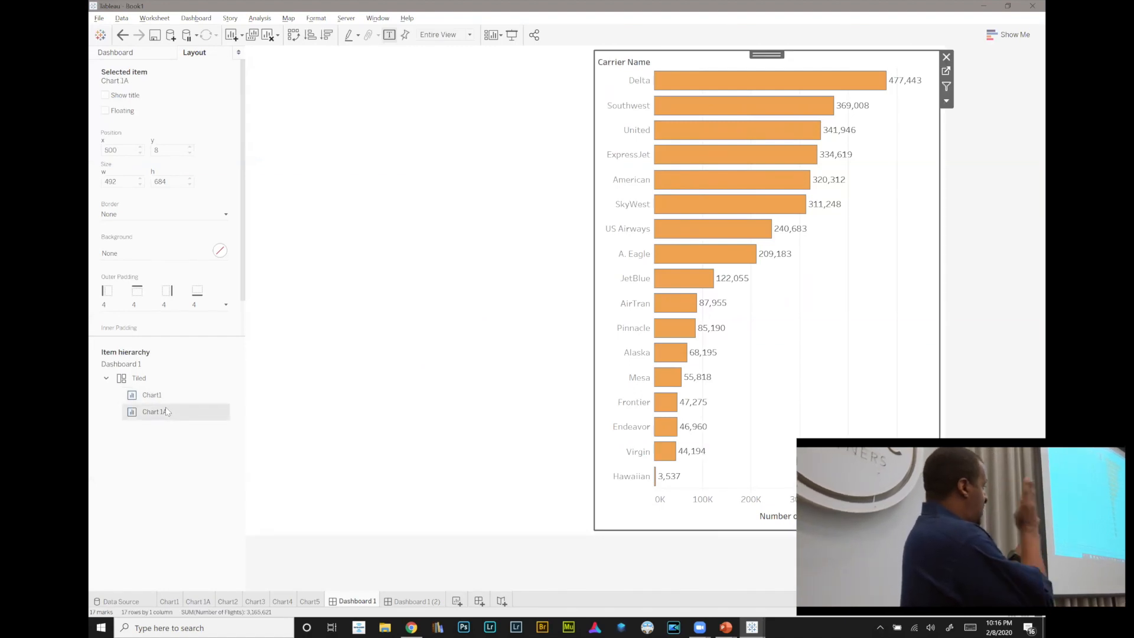
pyautogui.click(165, 399)
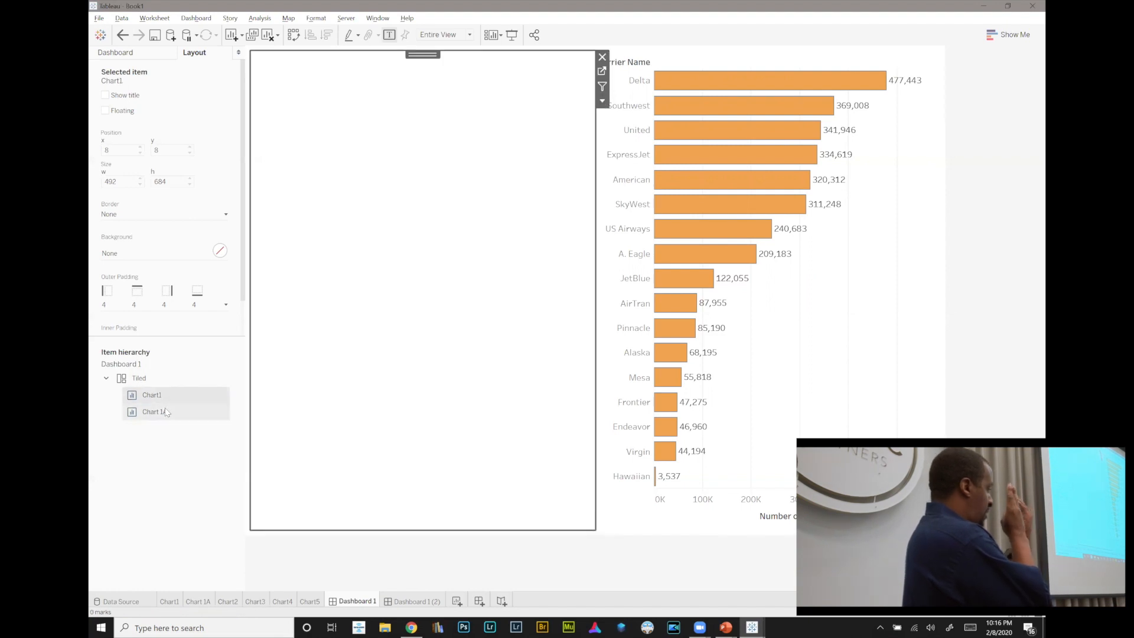
pyautogui.click(167, 412)
pyautogui.click(165, 400)
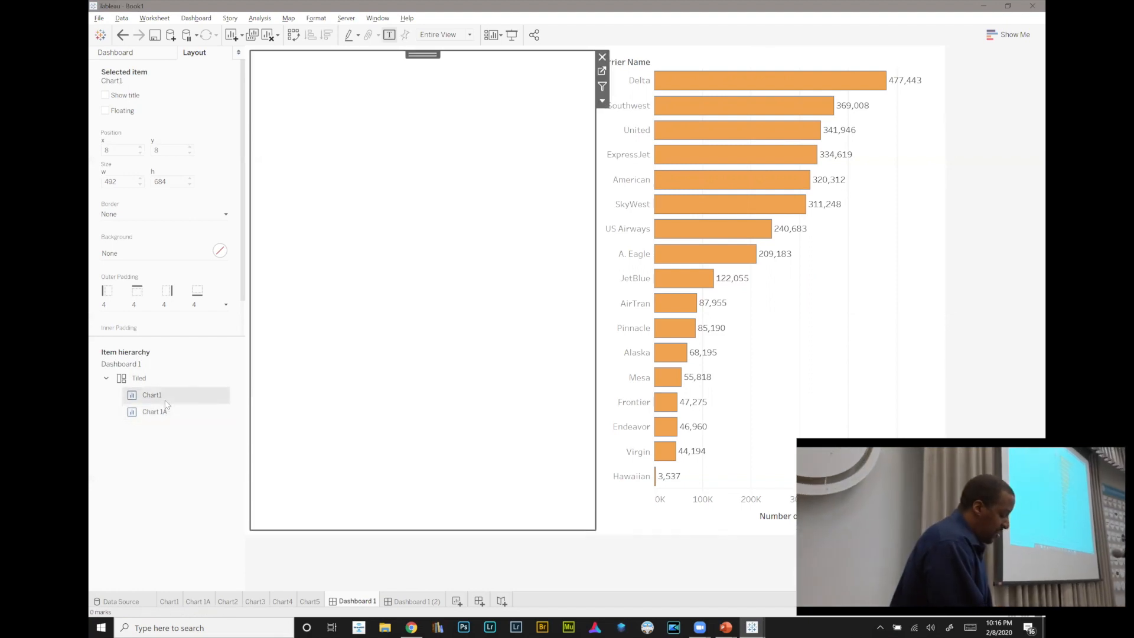
pyautogui.click(167, 410)
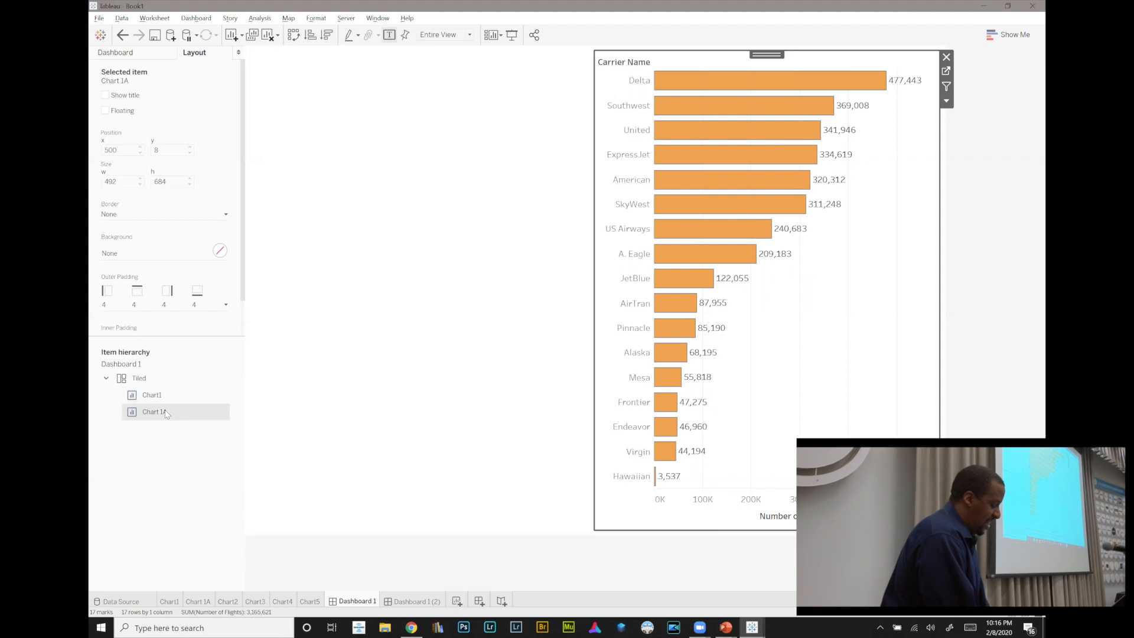
pyautogui.click(165, 401)
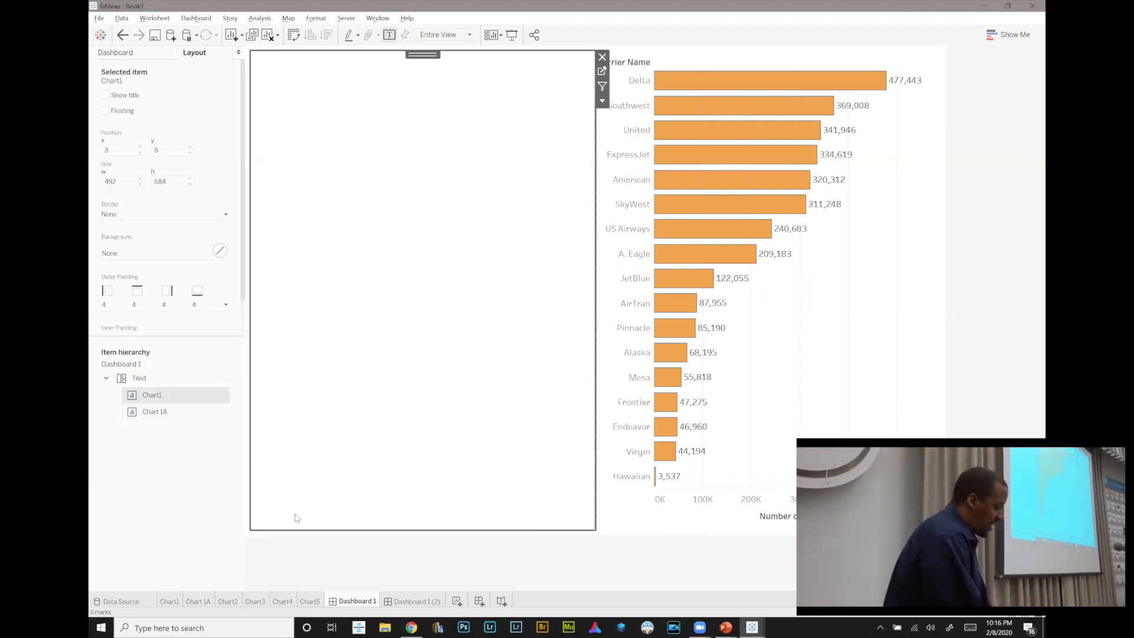
# - Examine the horizontal container on Dashboard 1 (2) and the sizes of Chart1 and Chart 1A inside it while no carrier is selected
pyautogui.click(413, 600)
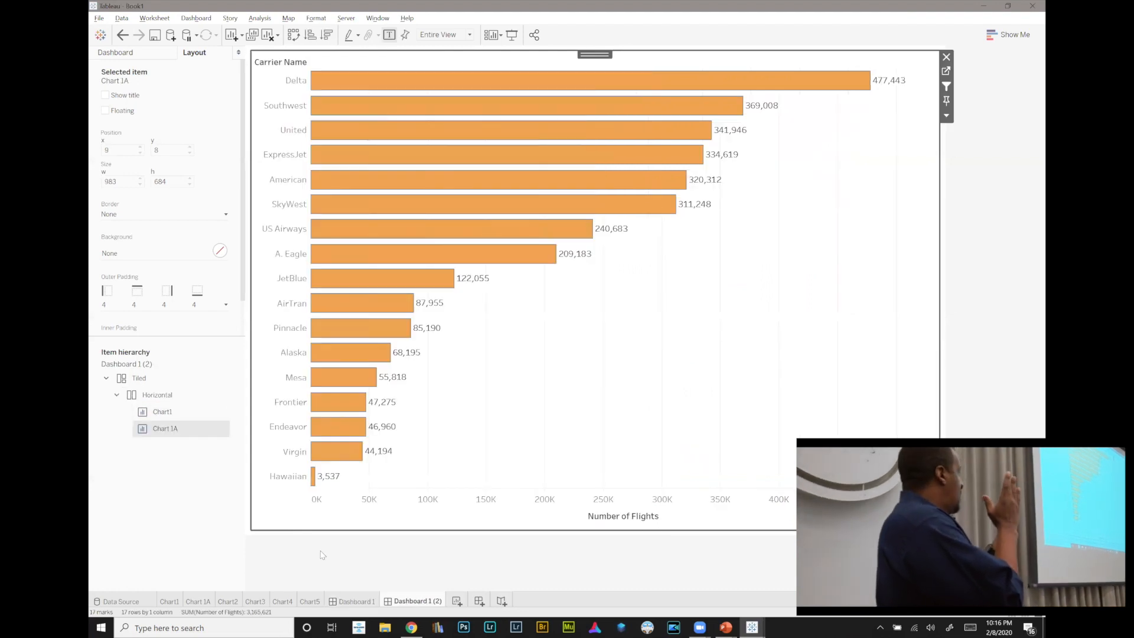
pyautogui.click(167, 401)
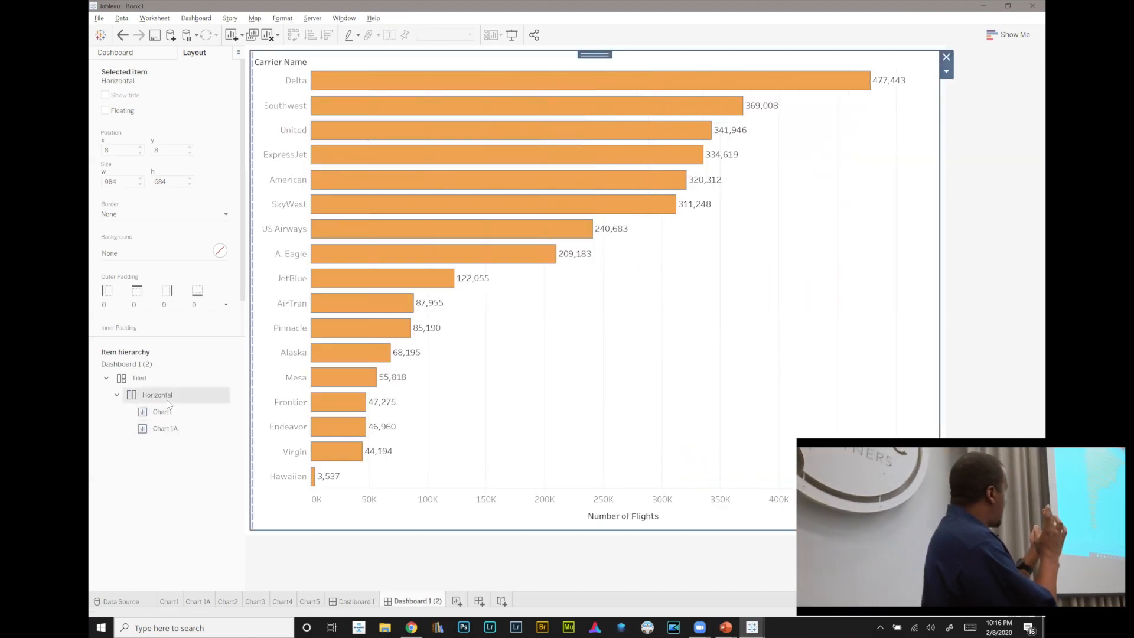
pyautogui.click(167, 413)
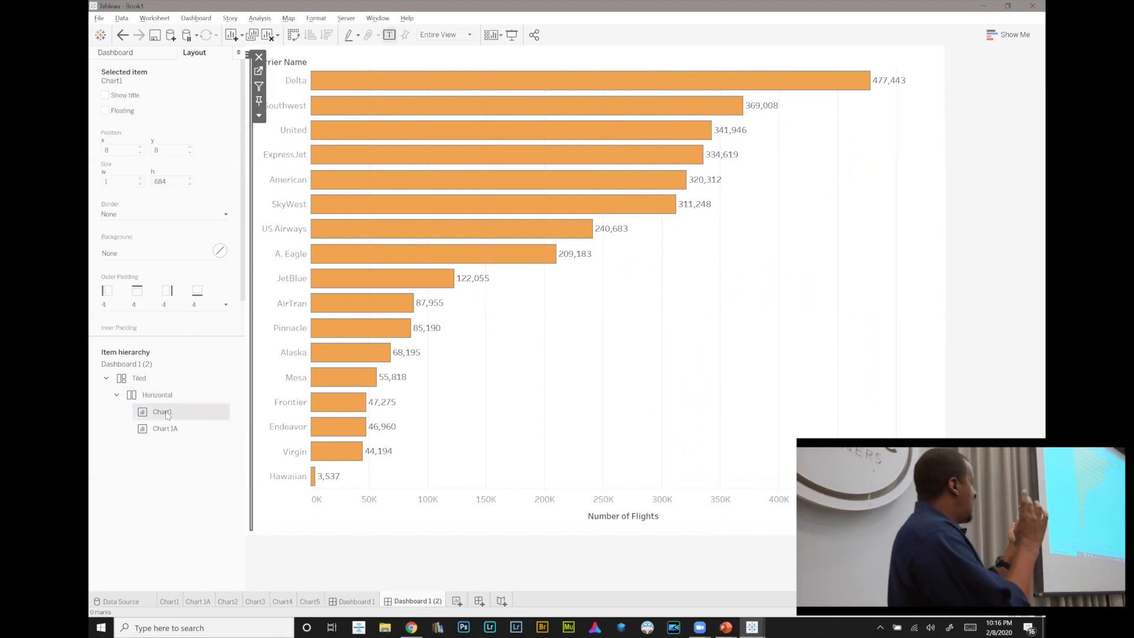
pyautogui.click(170, 430)
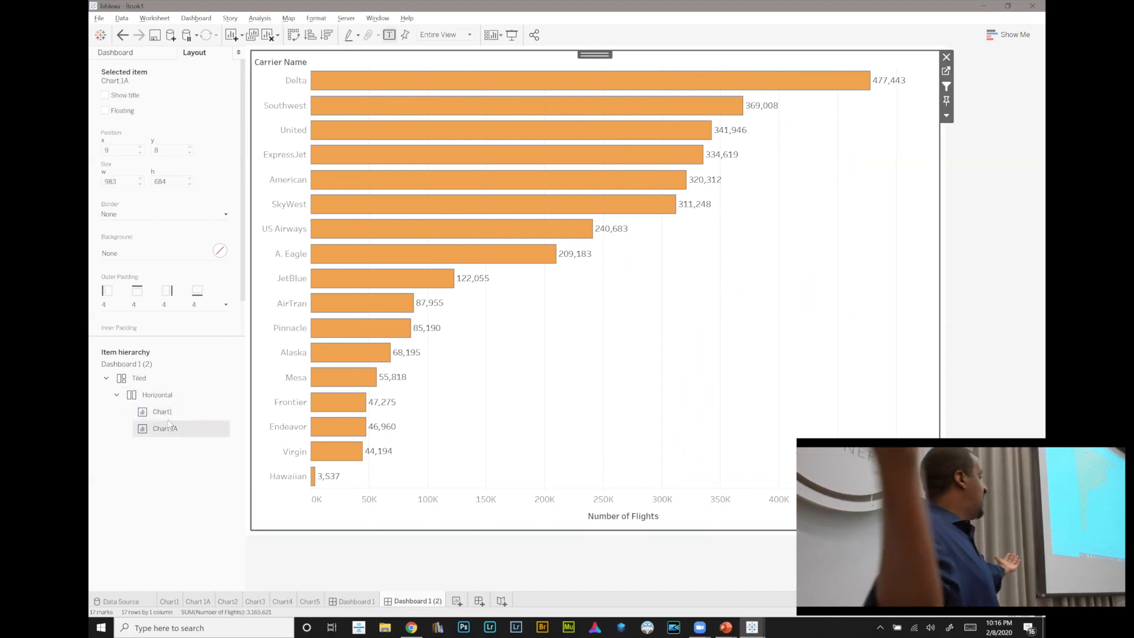
pyautogui.click(167, 416)
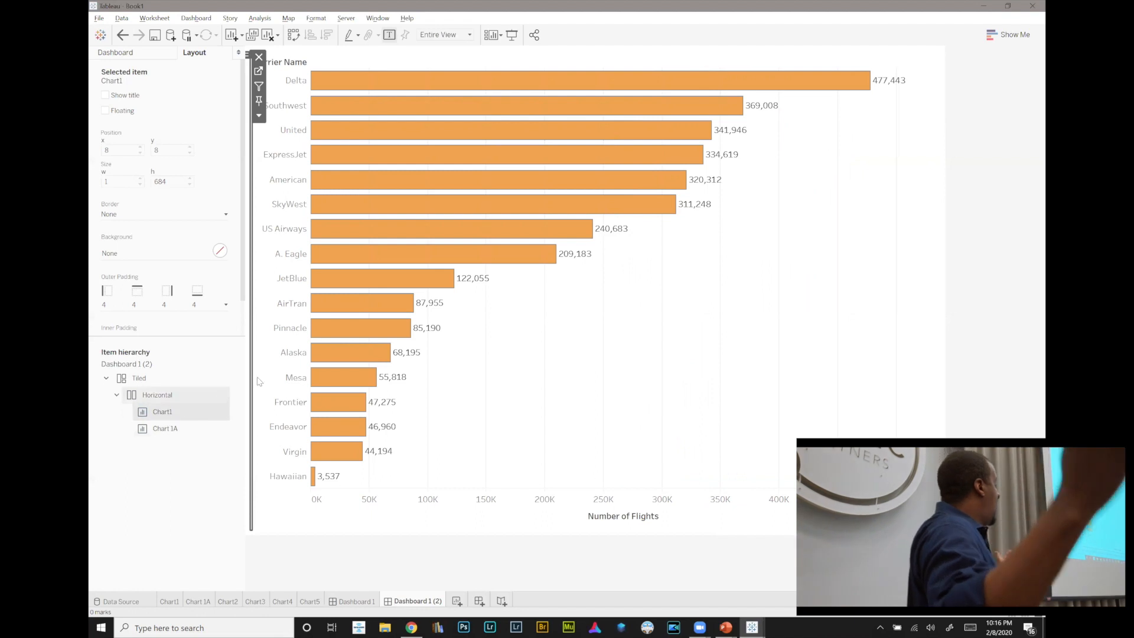
# - Filter Dashboard 1 (2) by the Mesa carrier, inspect the sizes of Chart 1A and Chart1, and clear the Mesa selection
pyautogui.click(346, 378)
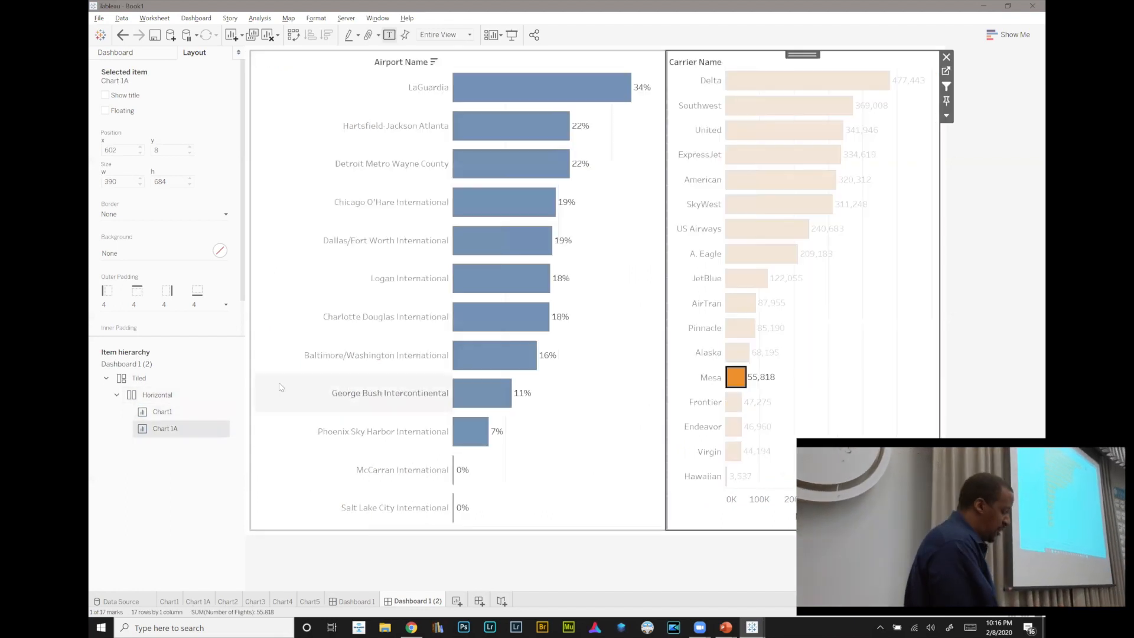
pyautogui.click(157, 412)
pyautogui.click(169, 433)
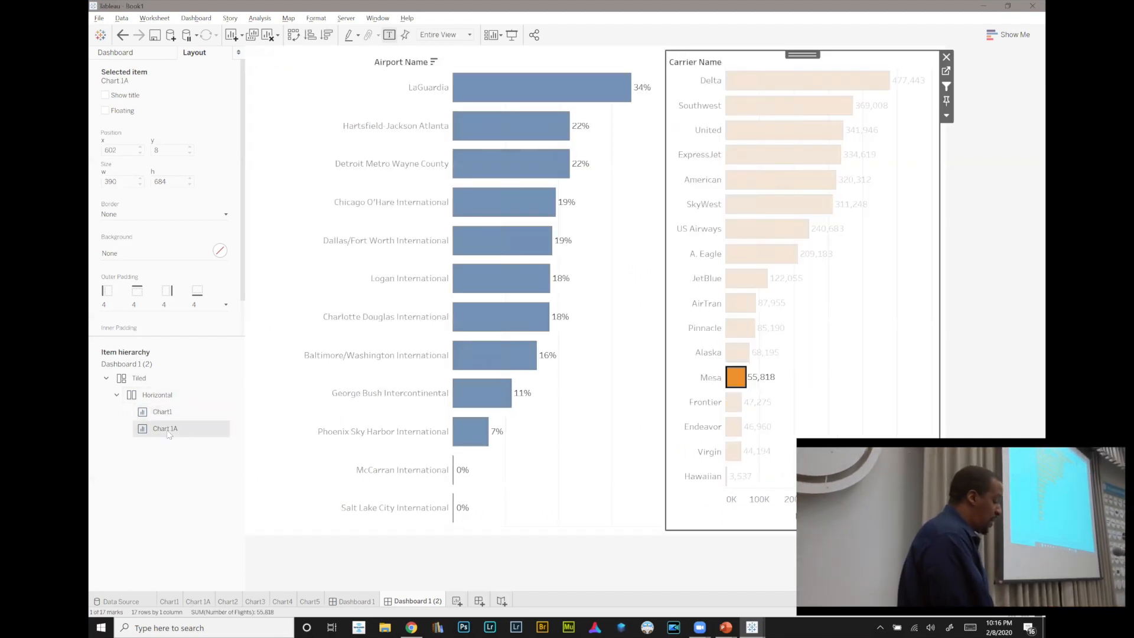
pyautogui.click(169, 414)
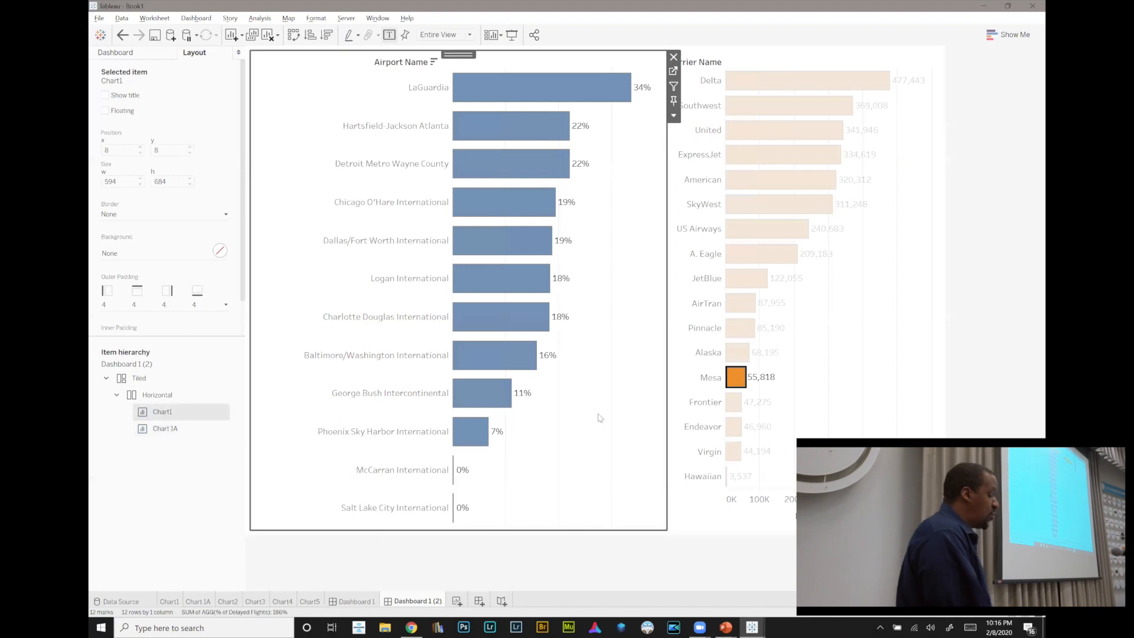
pyautogui.click(736, 382)
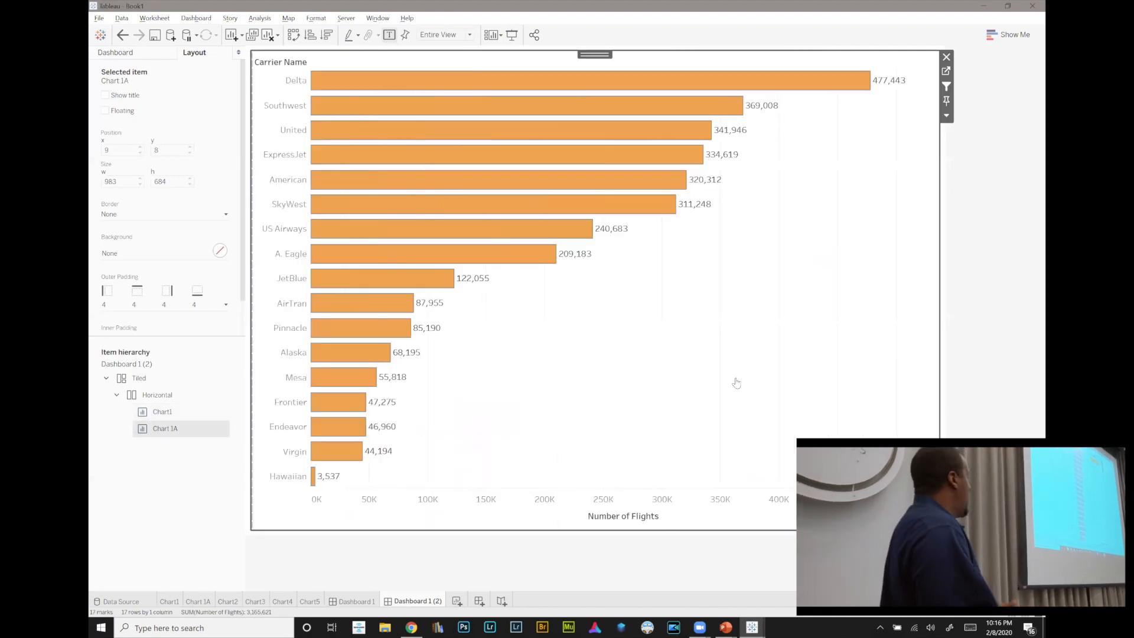
# - Float the horizontal container on Dashboard 1 (2), enlarge it to about 748 by 442, and move it to about x 110, y 184
pyautogui.click(192, 402)
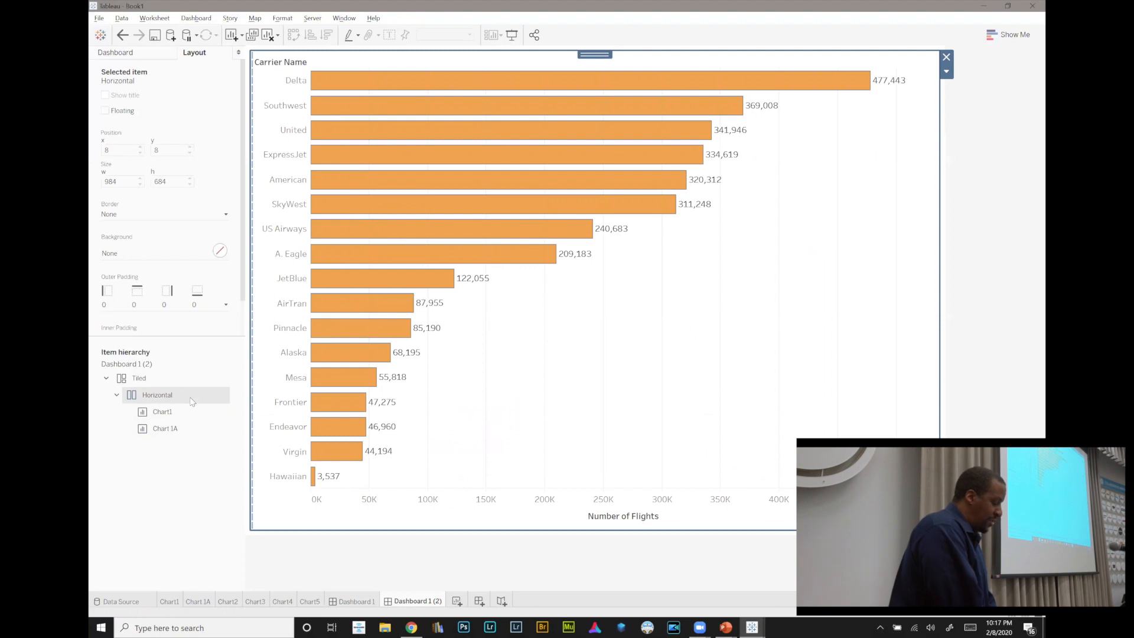
pyautogui.click(947, 73)
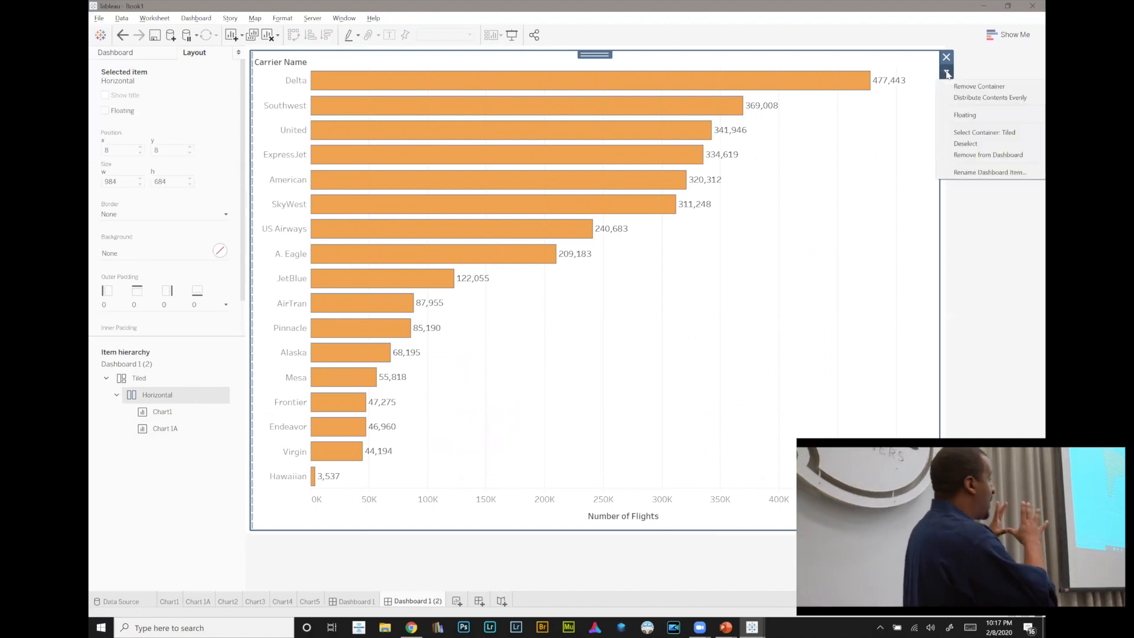
pyautogui.click(951, 118)
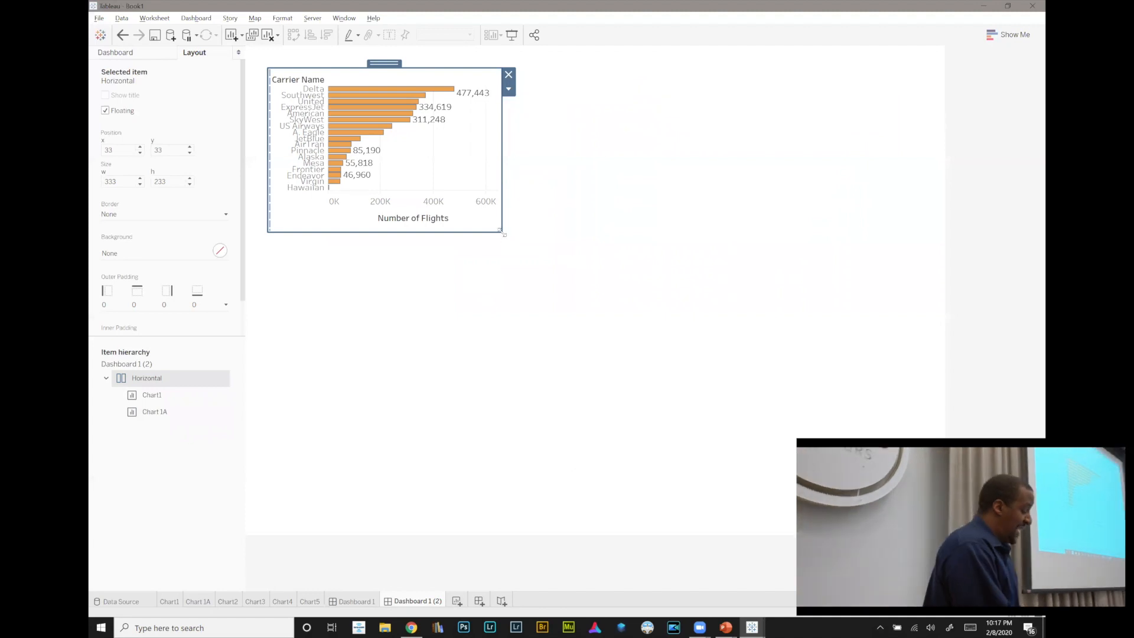
pyautogui.moveTo(503, 232); pyautogui.dragTo(792, 379)
pyautogui.moveTo(532, 64); pyautogui.dragTo(586, 169)
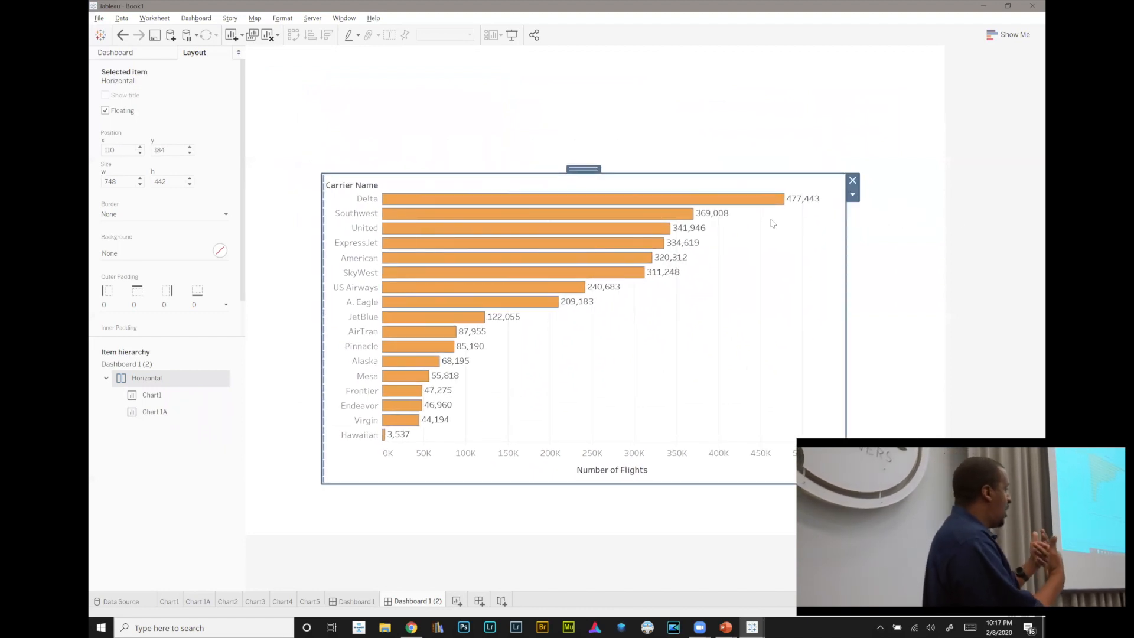
# - Test the filter action in the floating container by selecting and clearing Delta and Endeavor one after the other
pyautogui.click(673, 202)
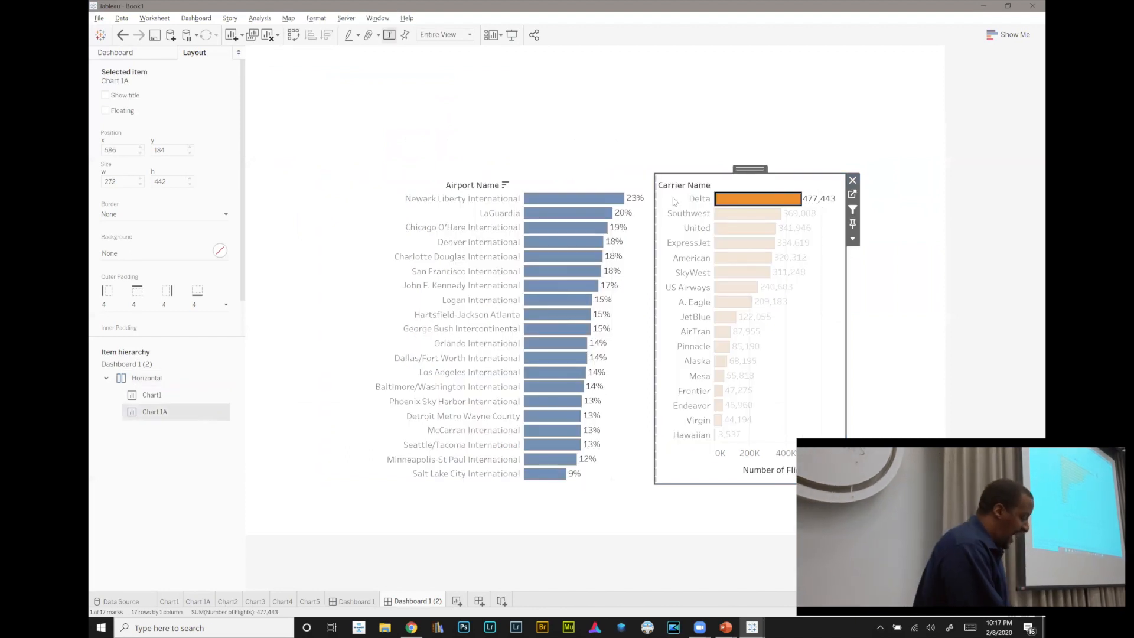
pyautogui.click(742, 204)
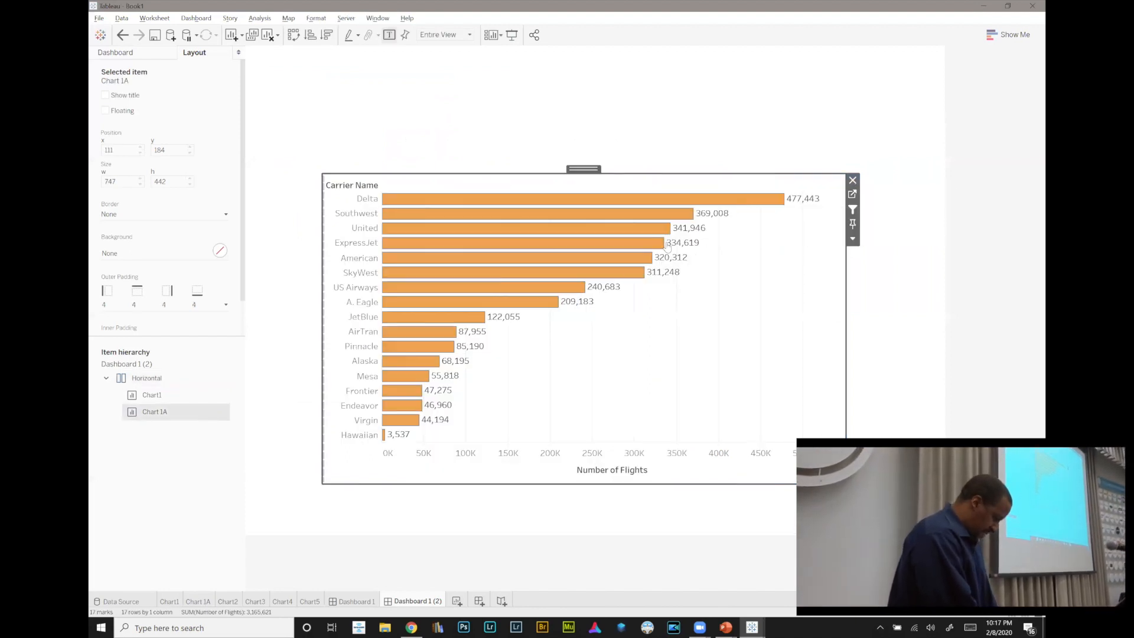
pyautogui.click(408, 408)
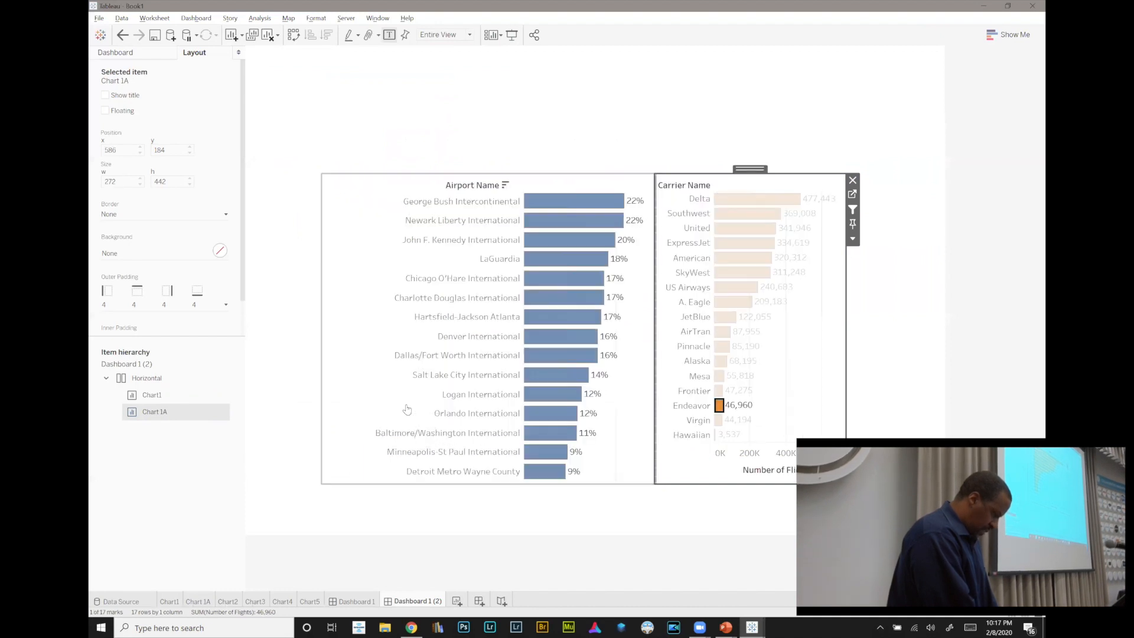
pyautogui.click(719, 406)
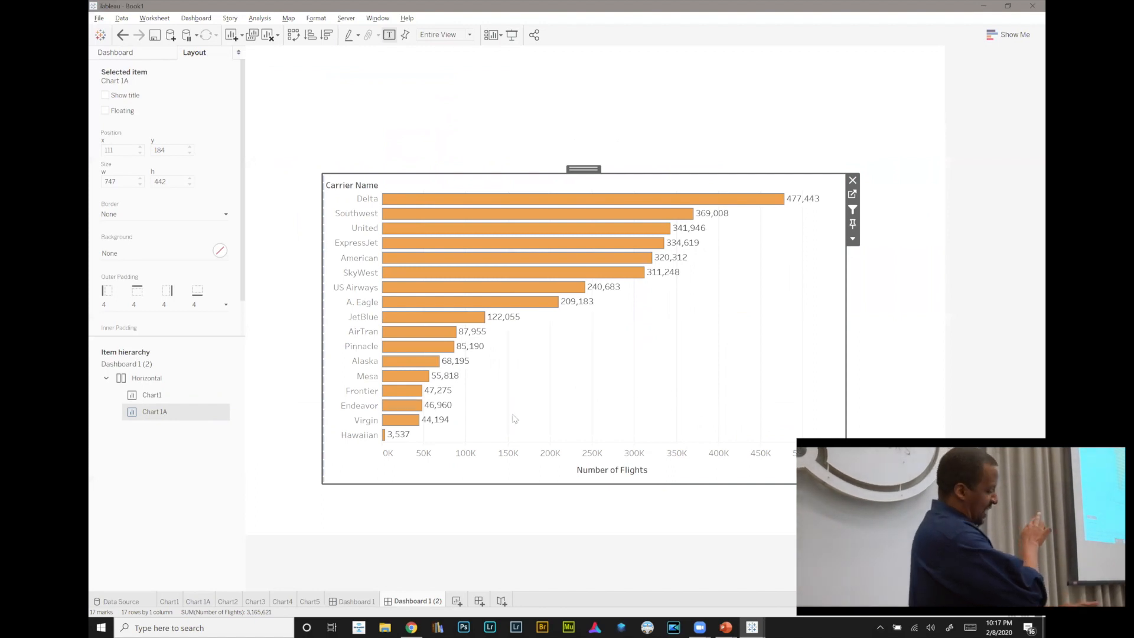
# - Select the floating horizontal container on Dashboard 1 (2) and open its options
pyautogui.click(181, 384)
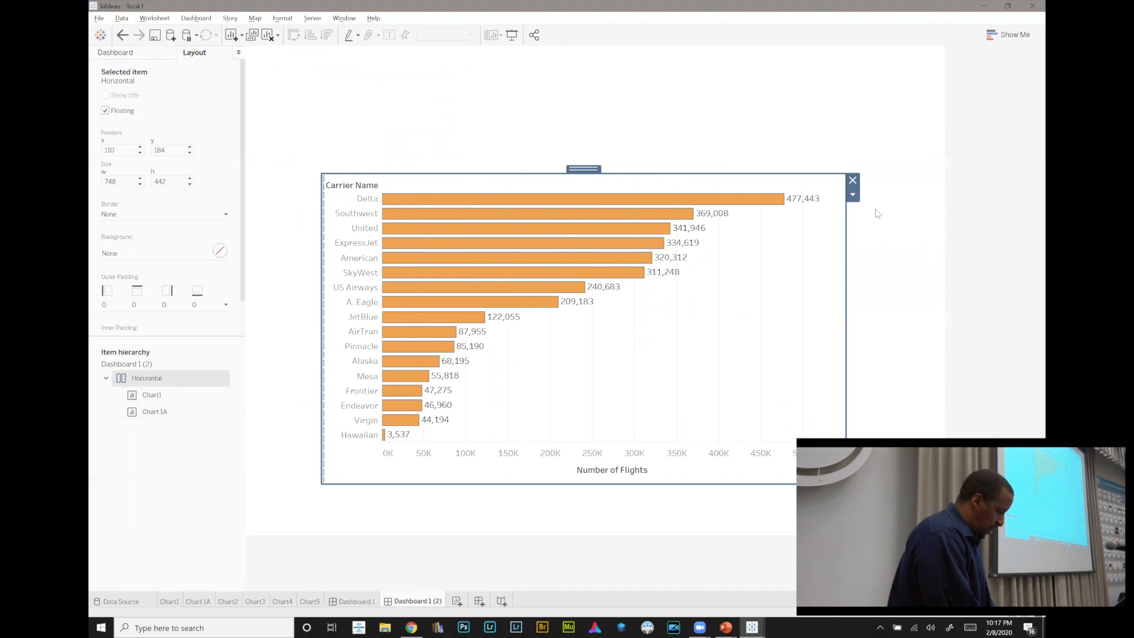
pyautogui.click(853, 195)
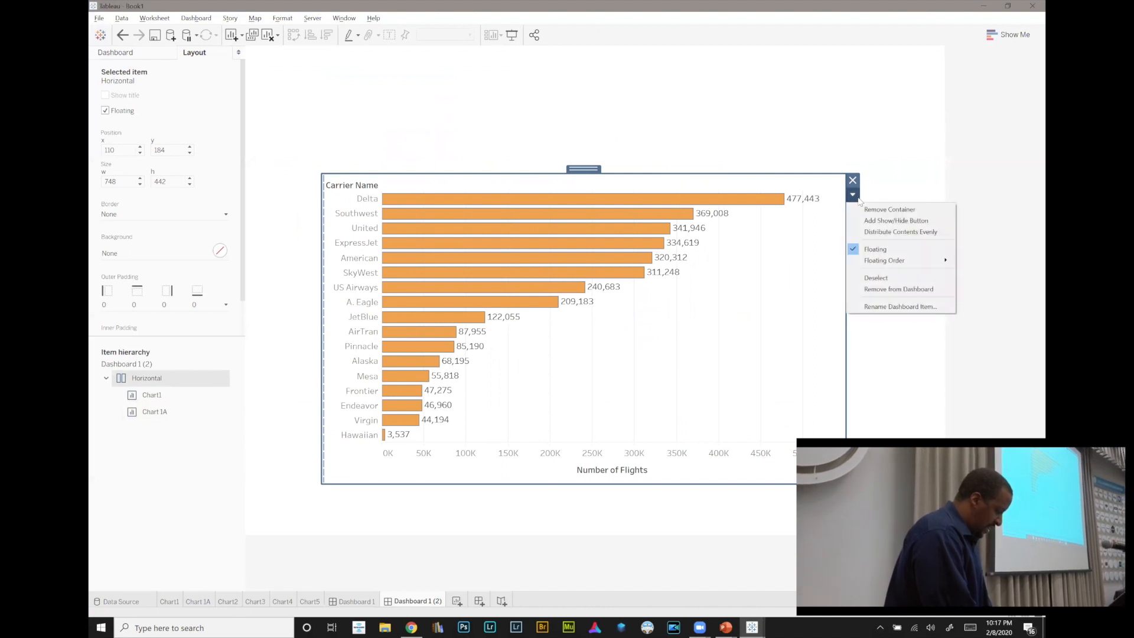